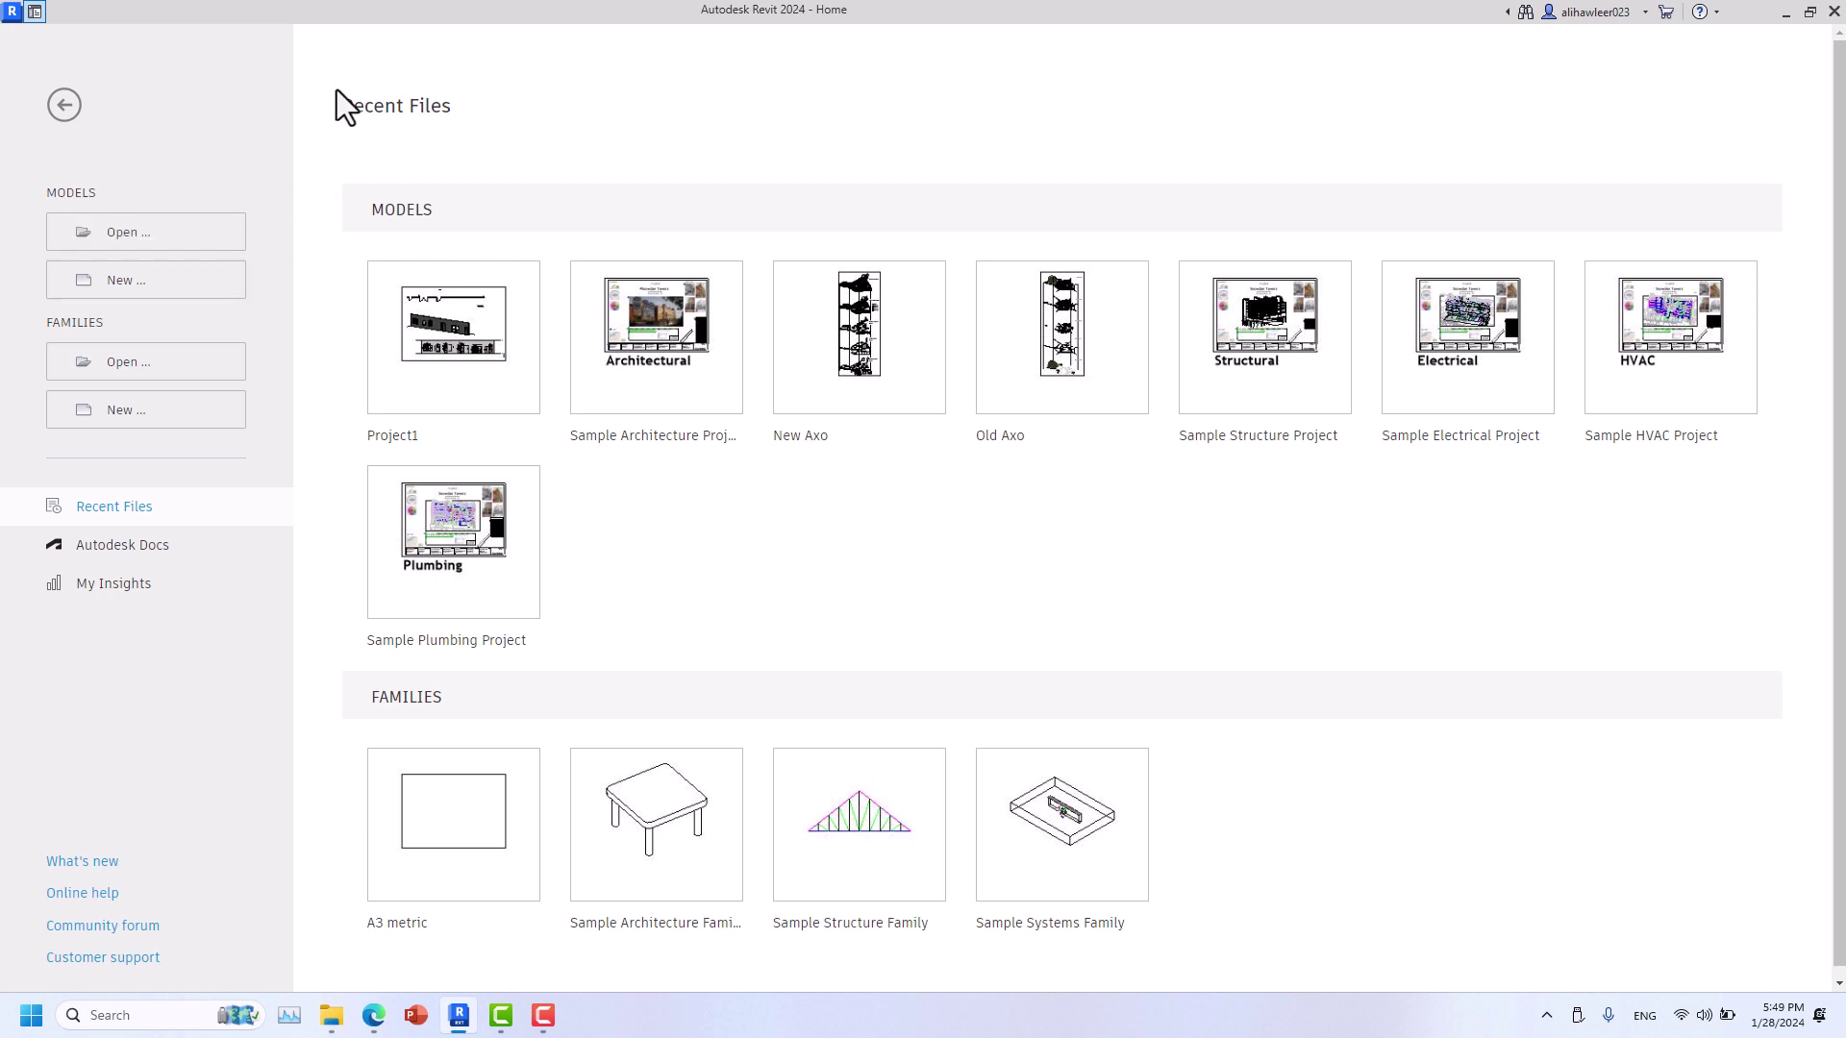
- Create a new project from the Metric Multi-discipline template
click(126, 281)
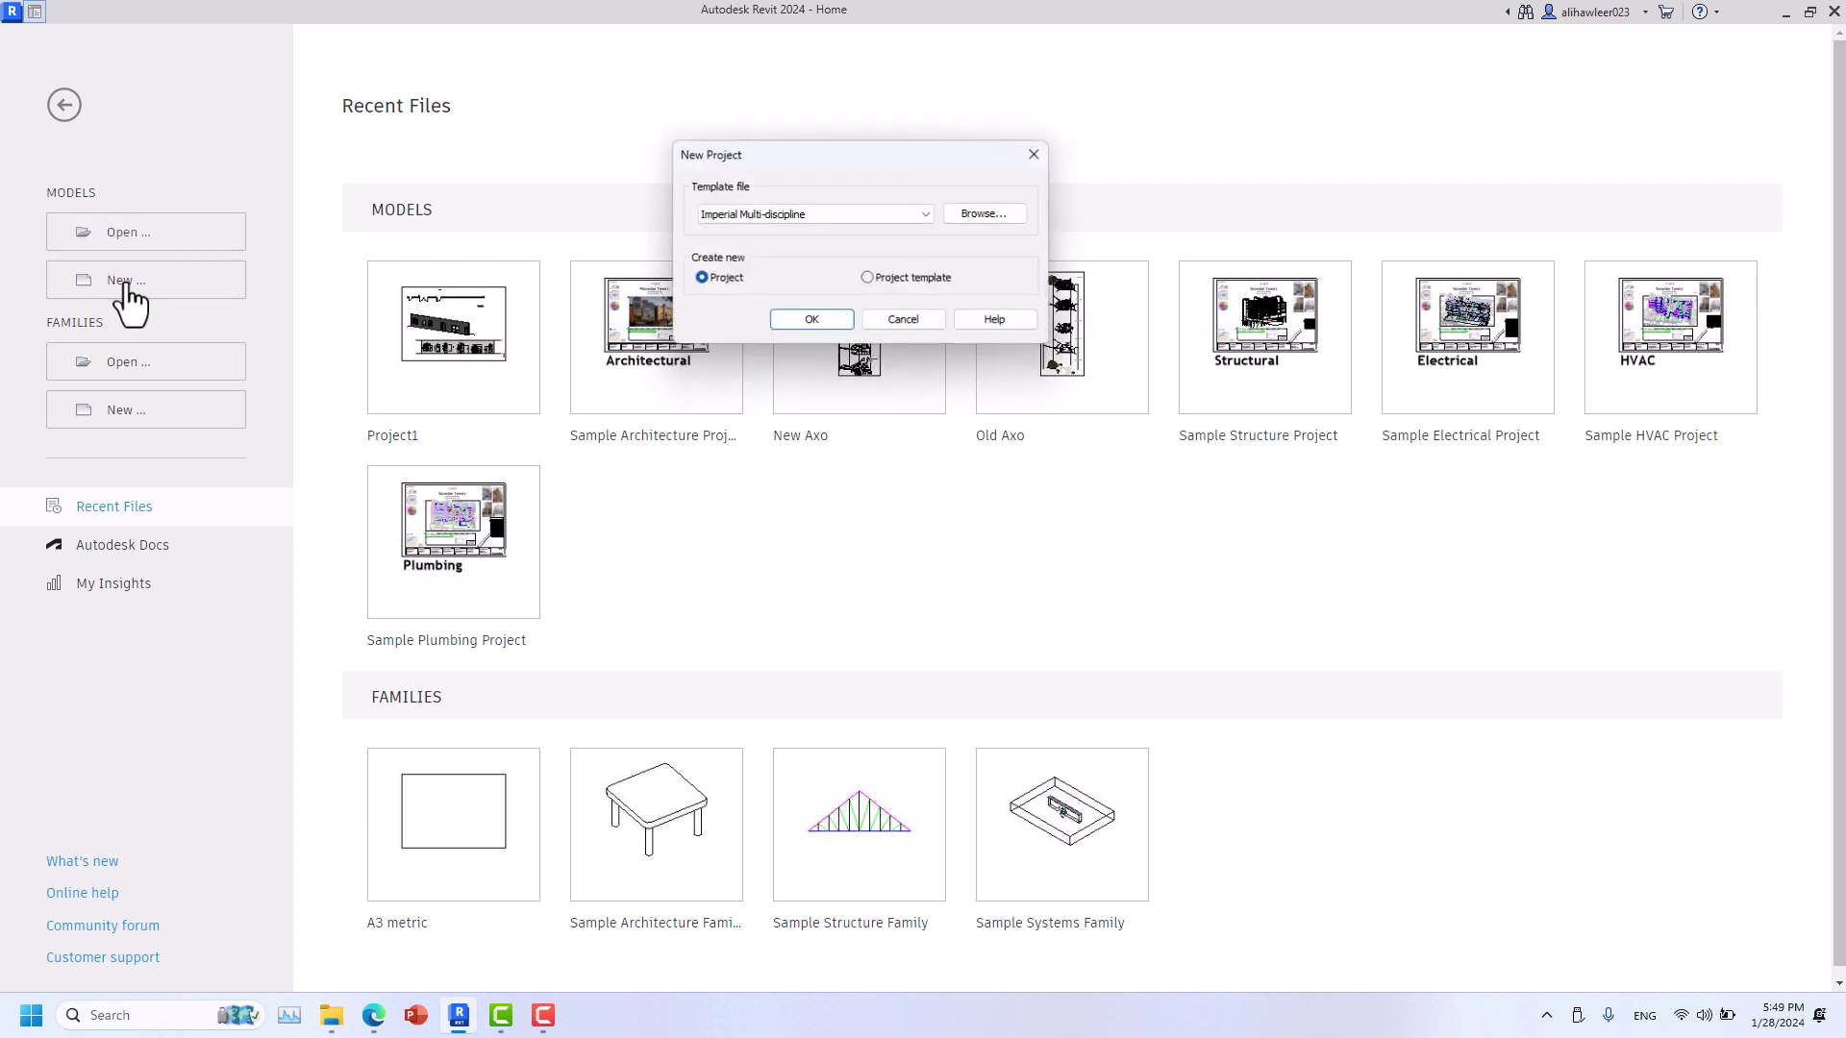
click(807, 211)
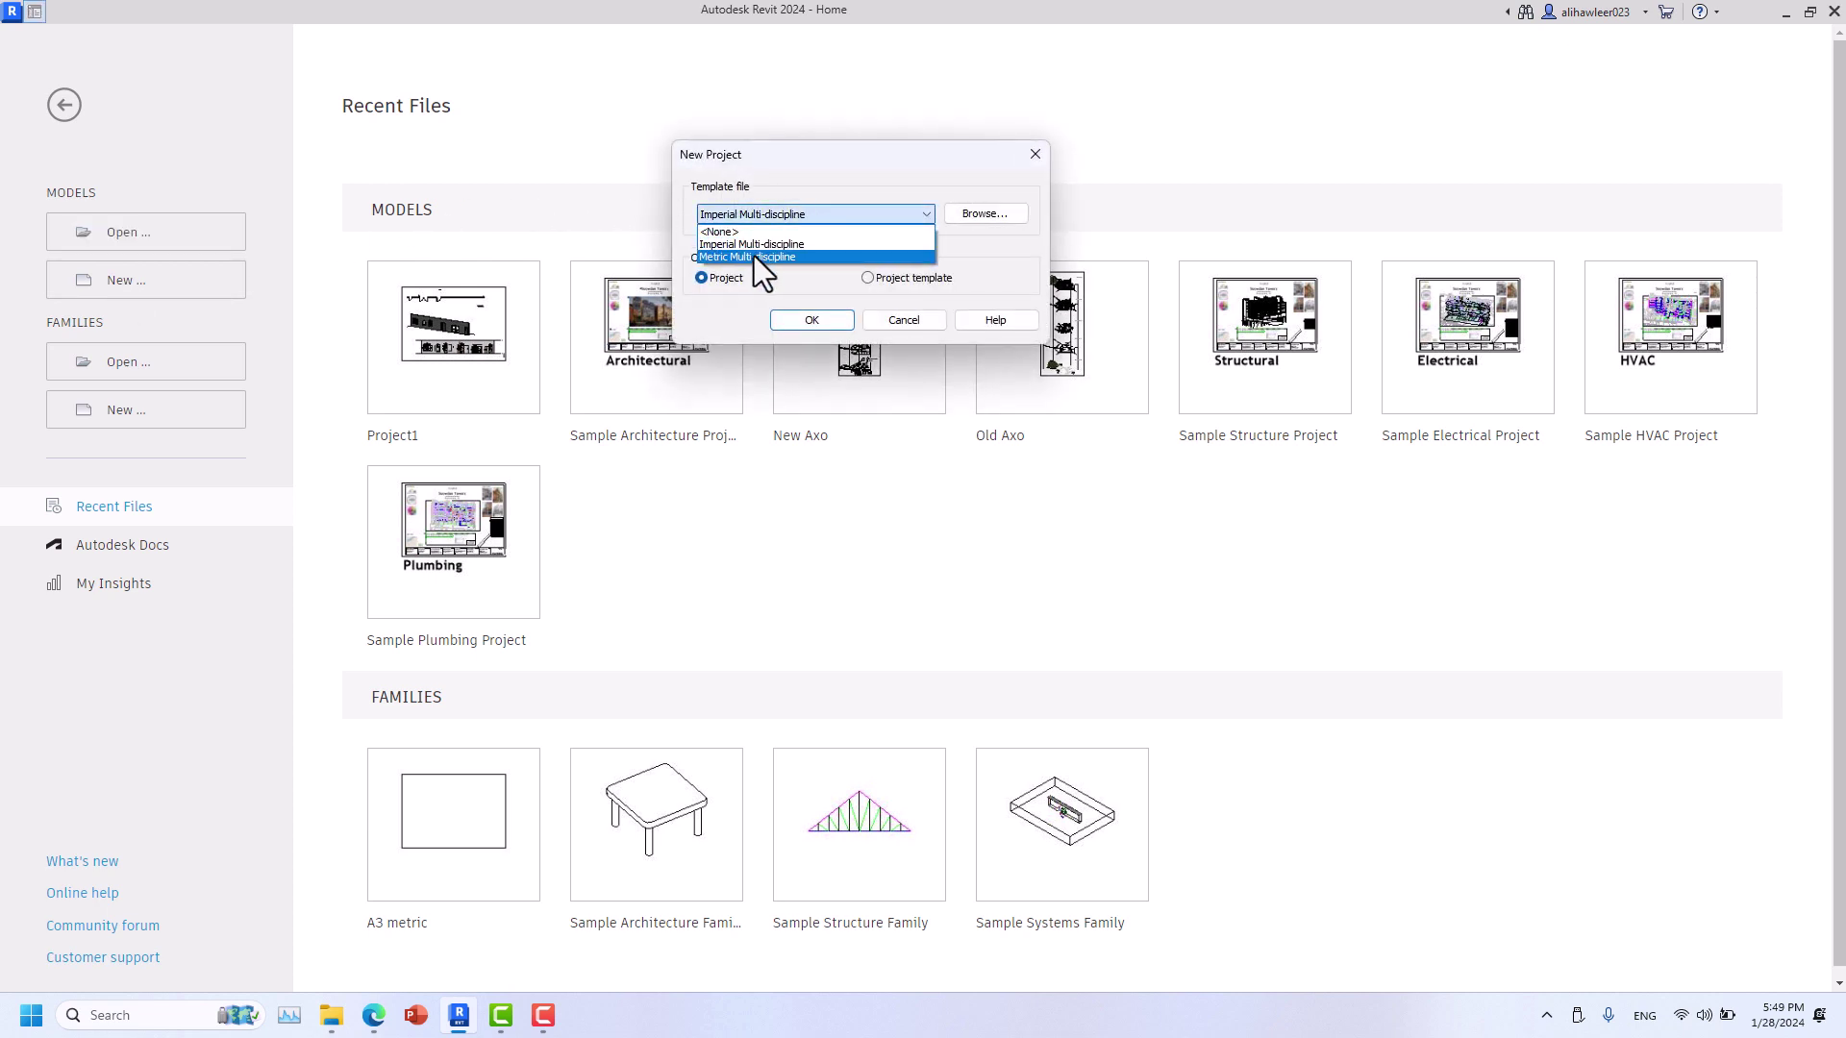
click(753, 256)
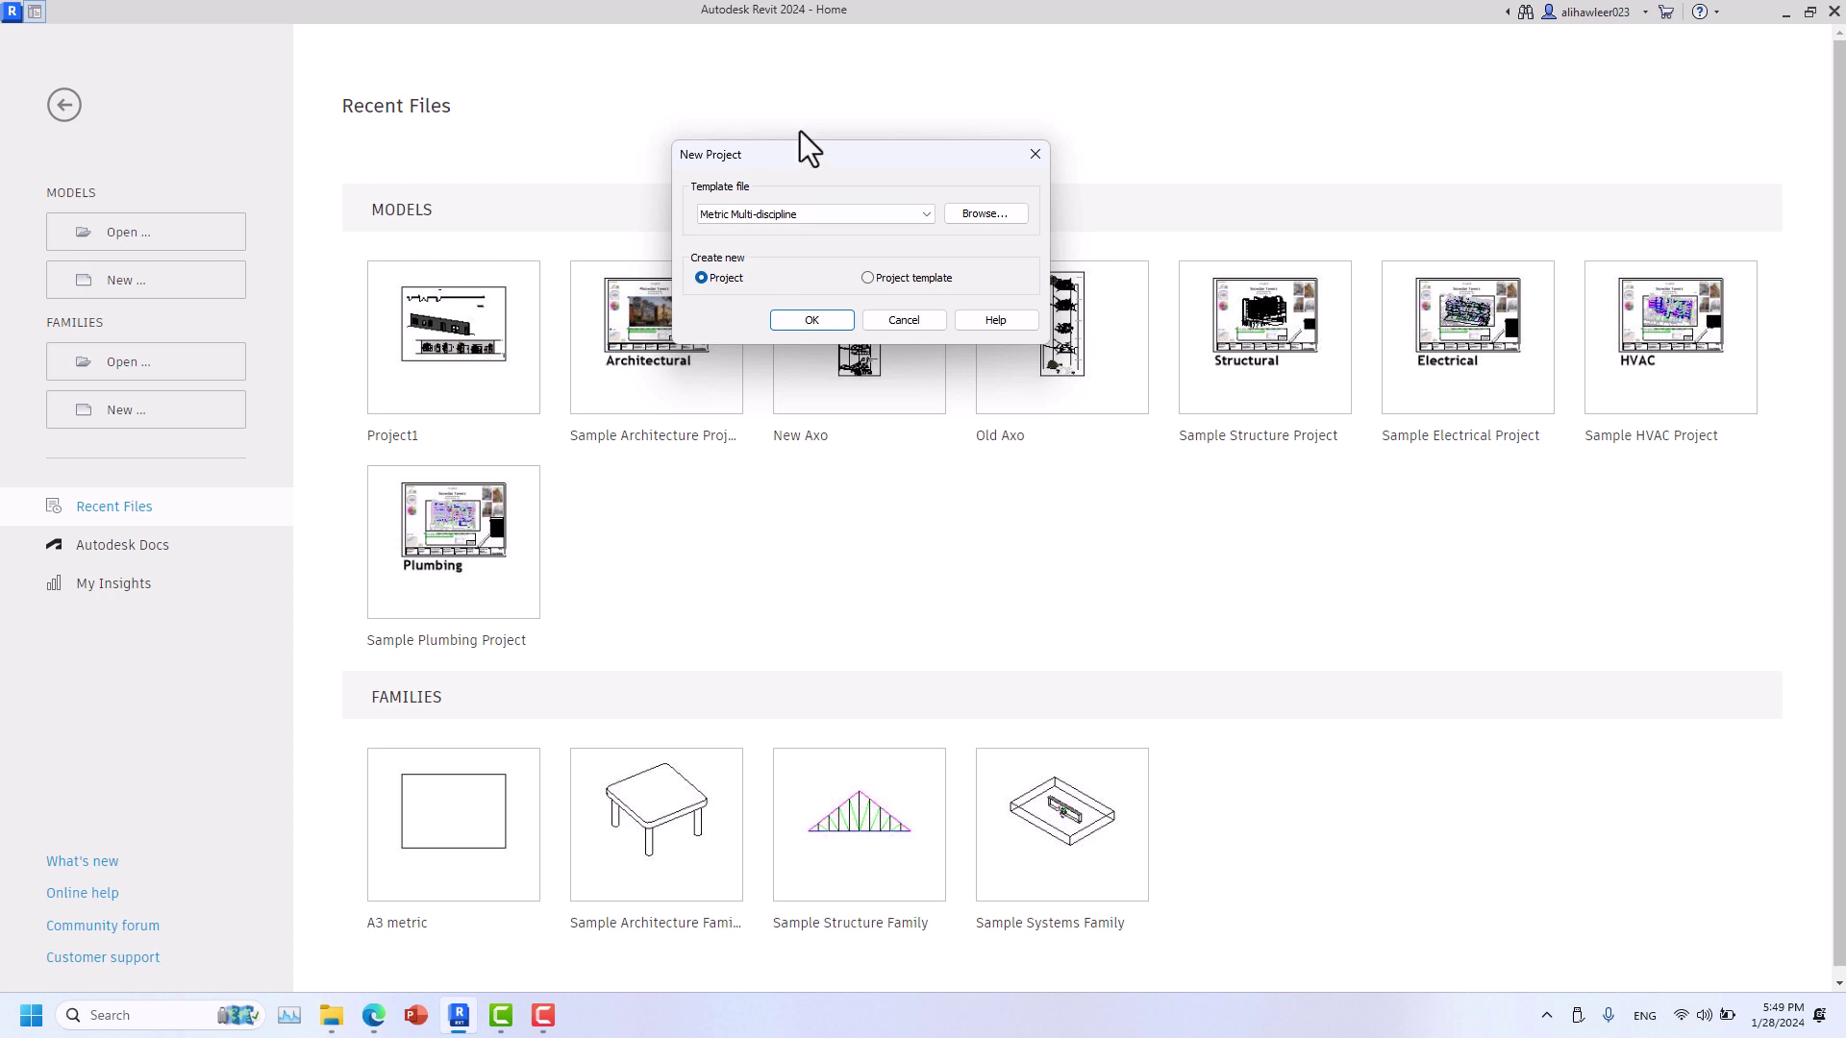
drag(805, 159, 769, 332)
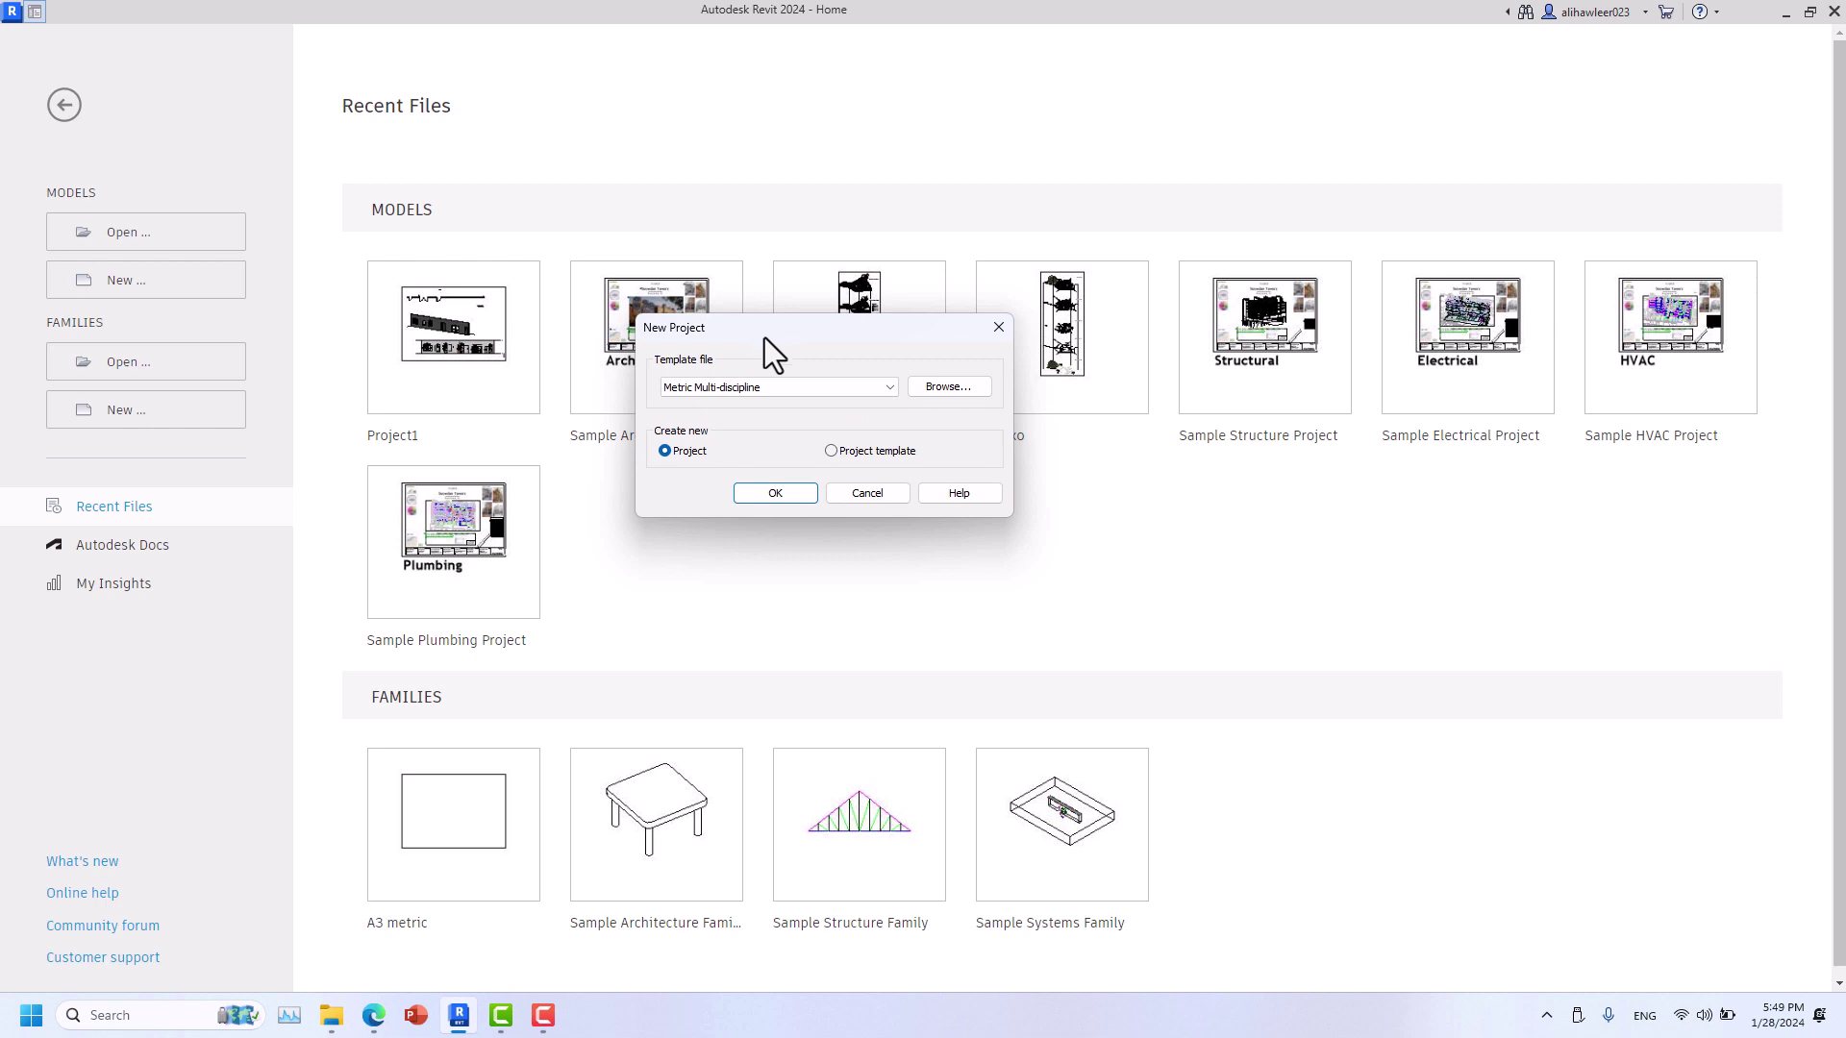
click(776, 384)
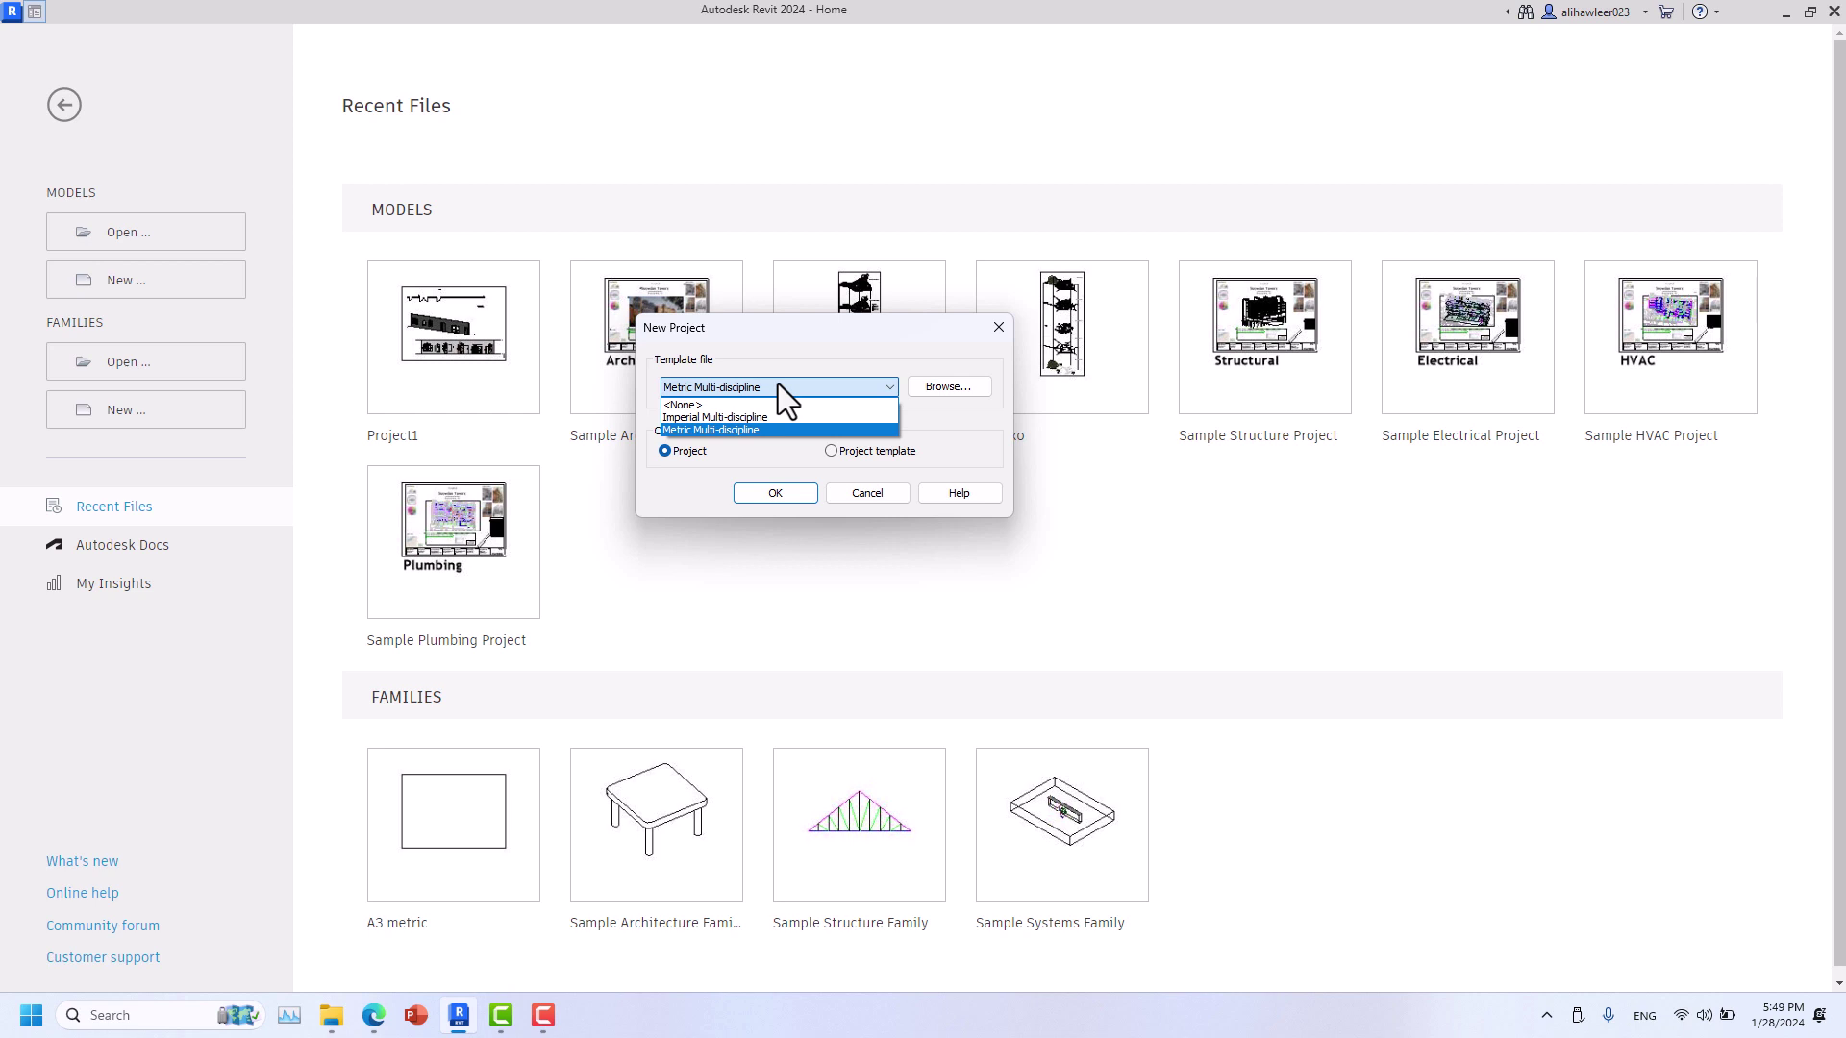
click(717, 430)
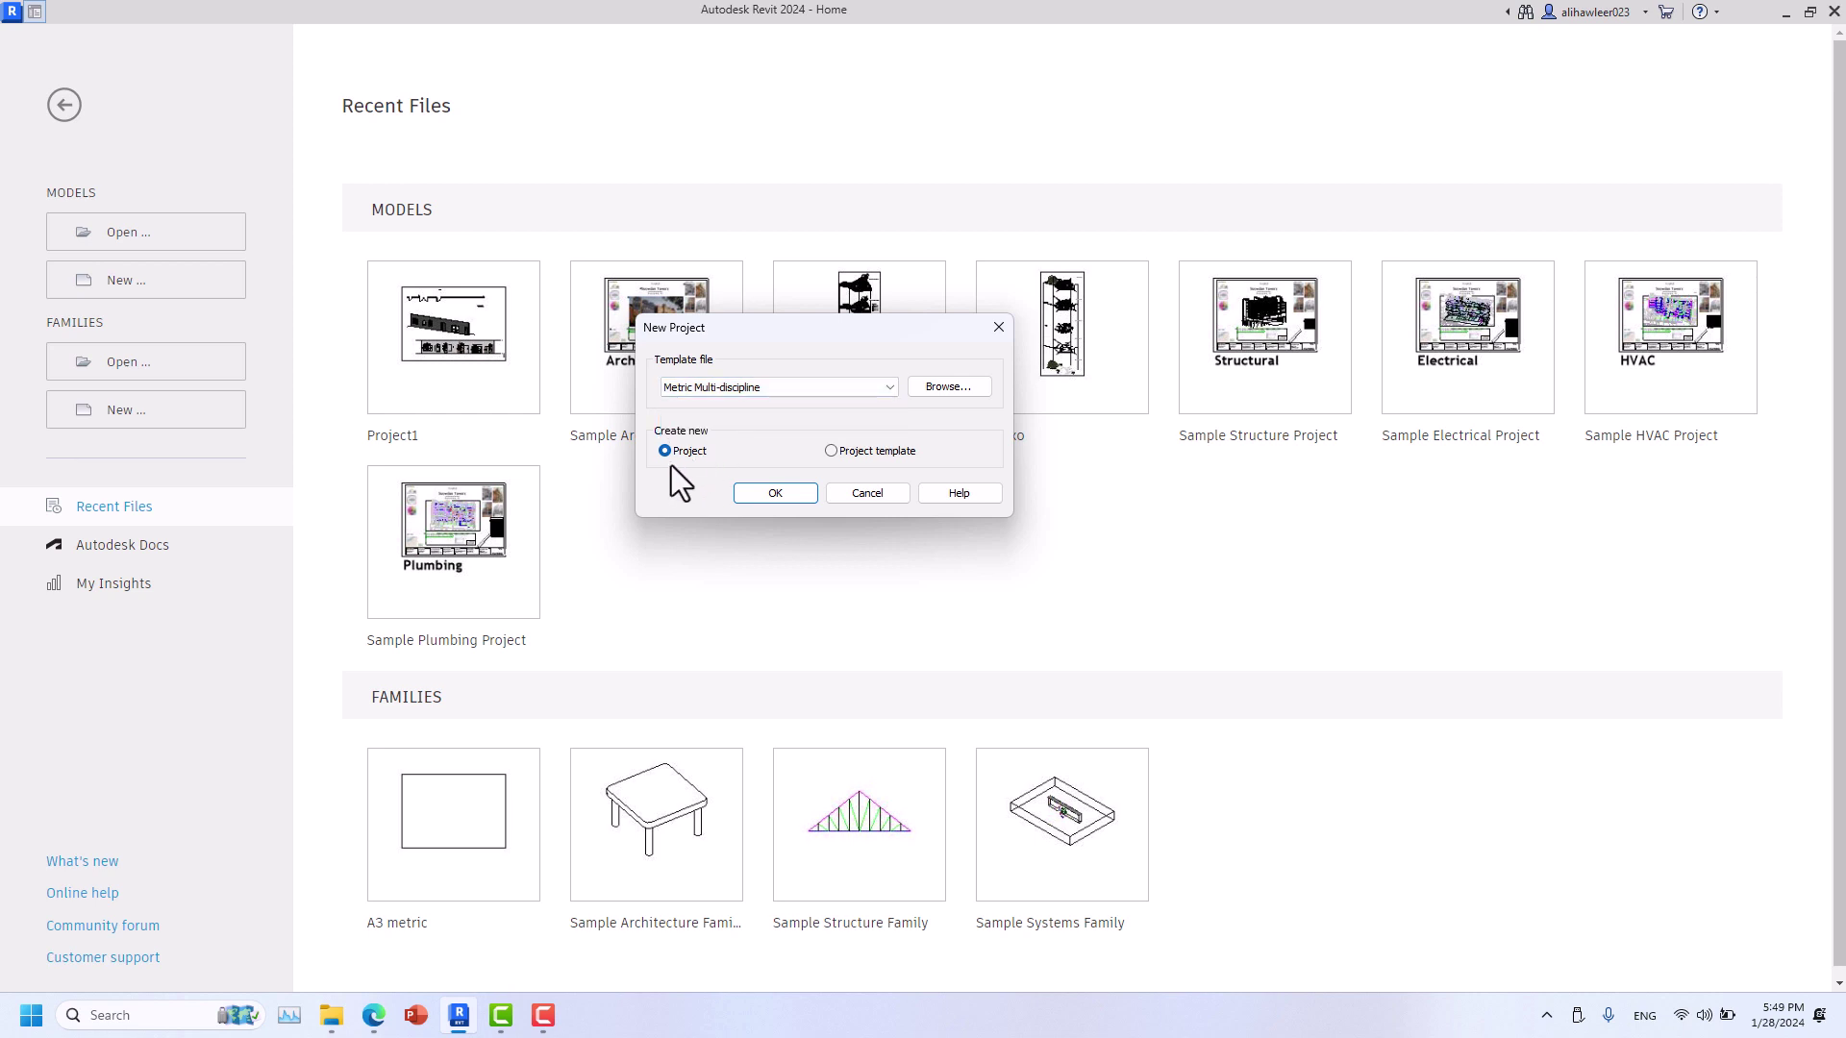
click(800, 496)
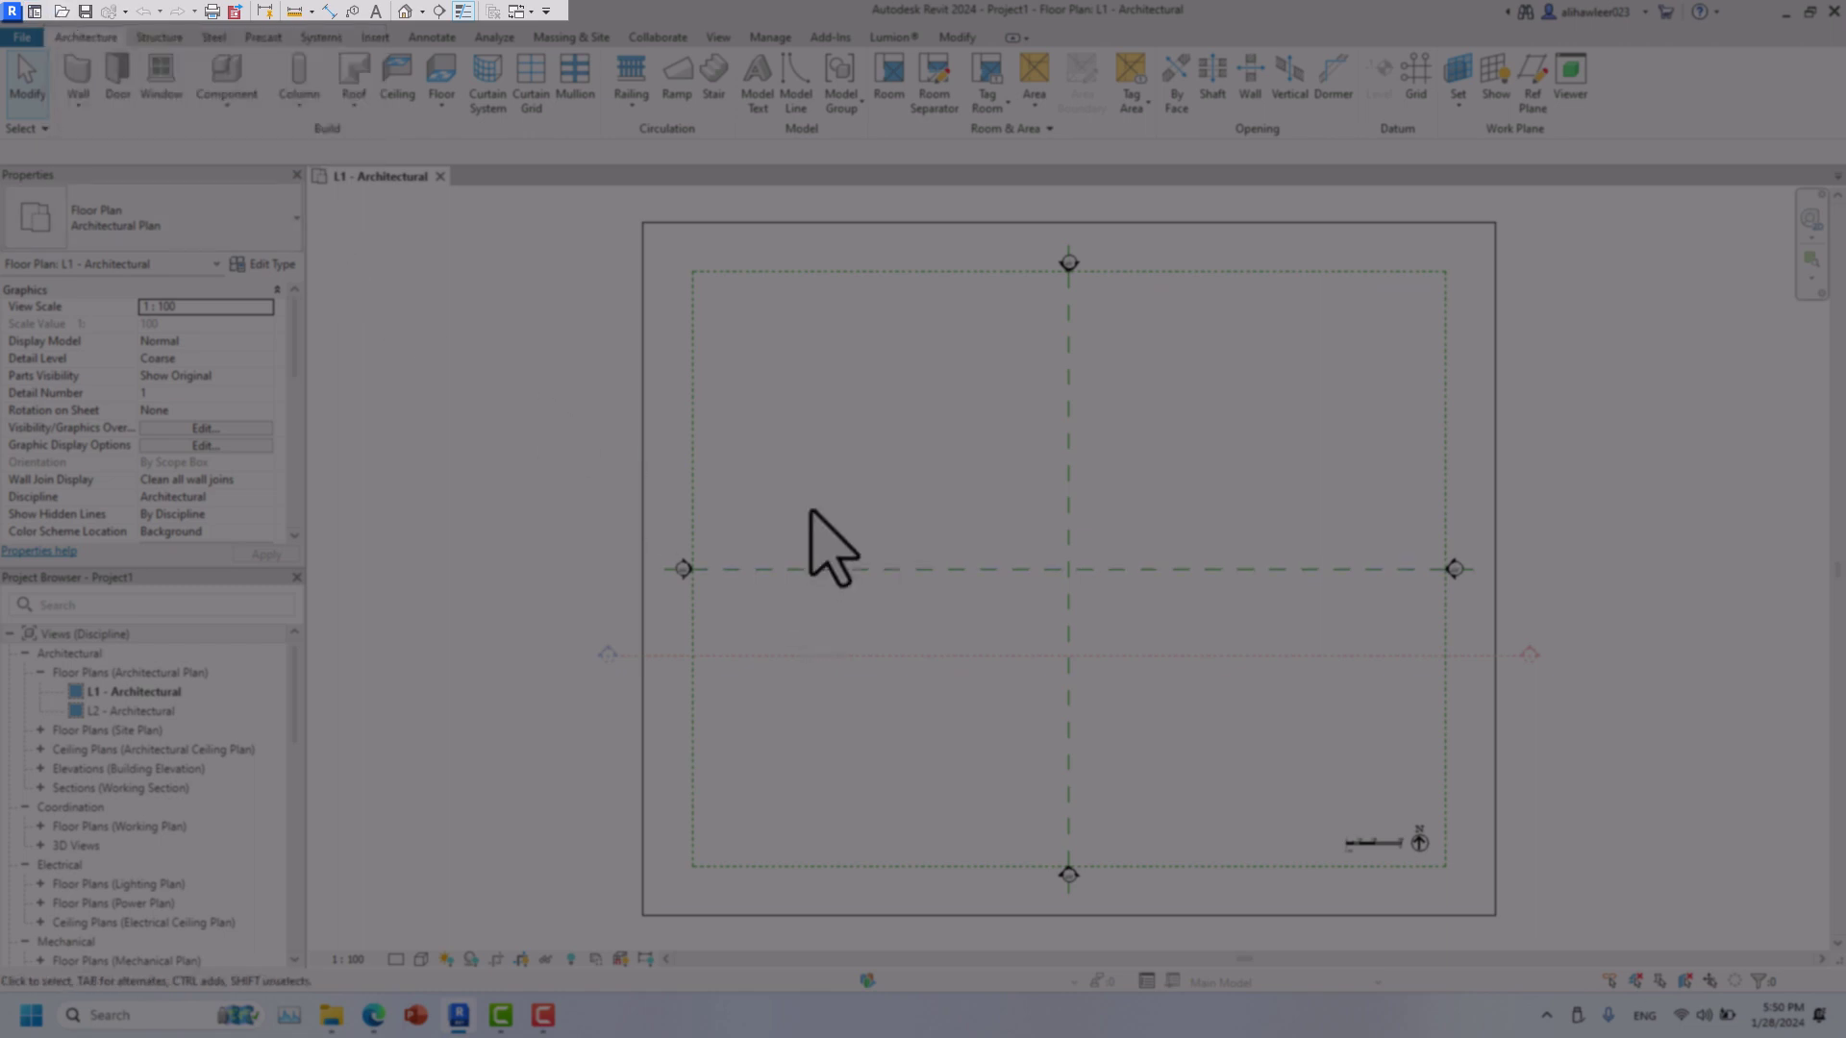
- Examine the Open, Print and PDF Export dialogs, closing each one without making changes
key(ctrl+o)
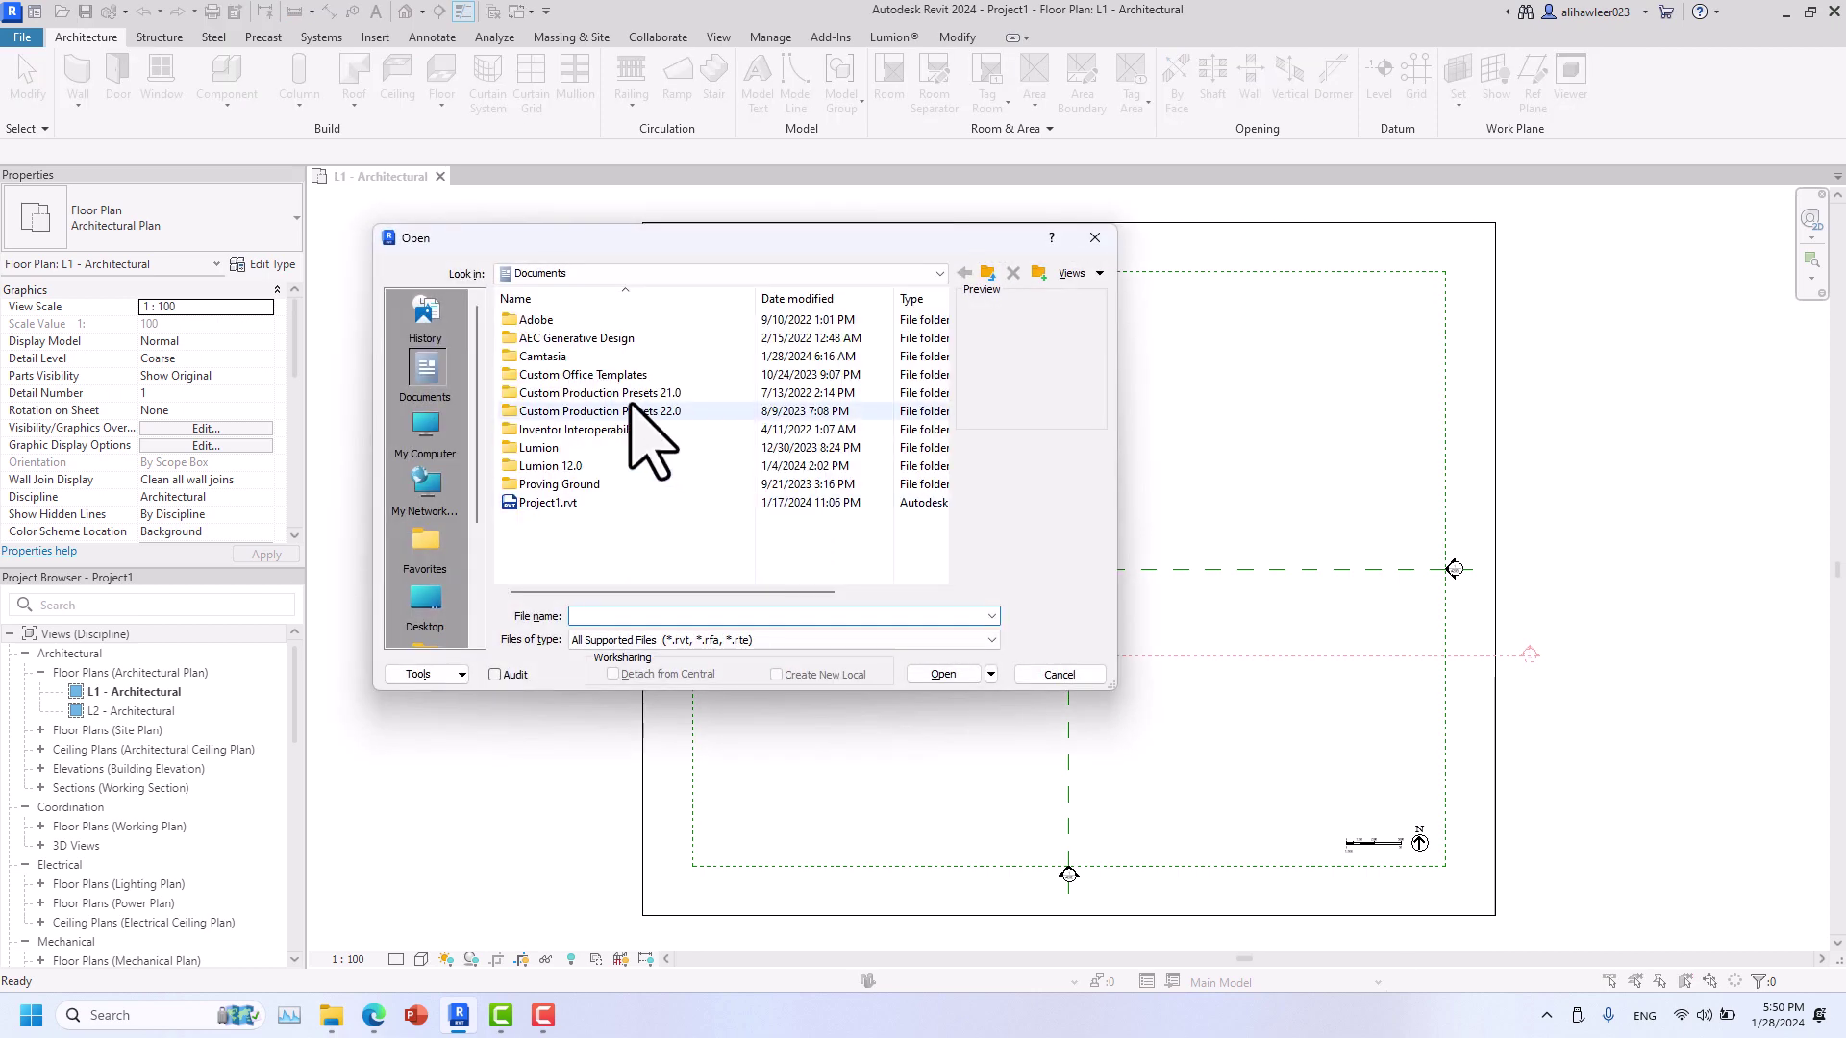
click(1091, 238)
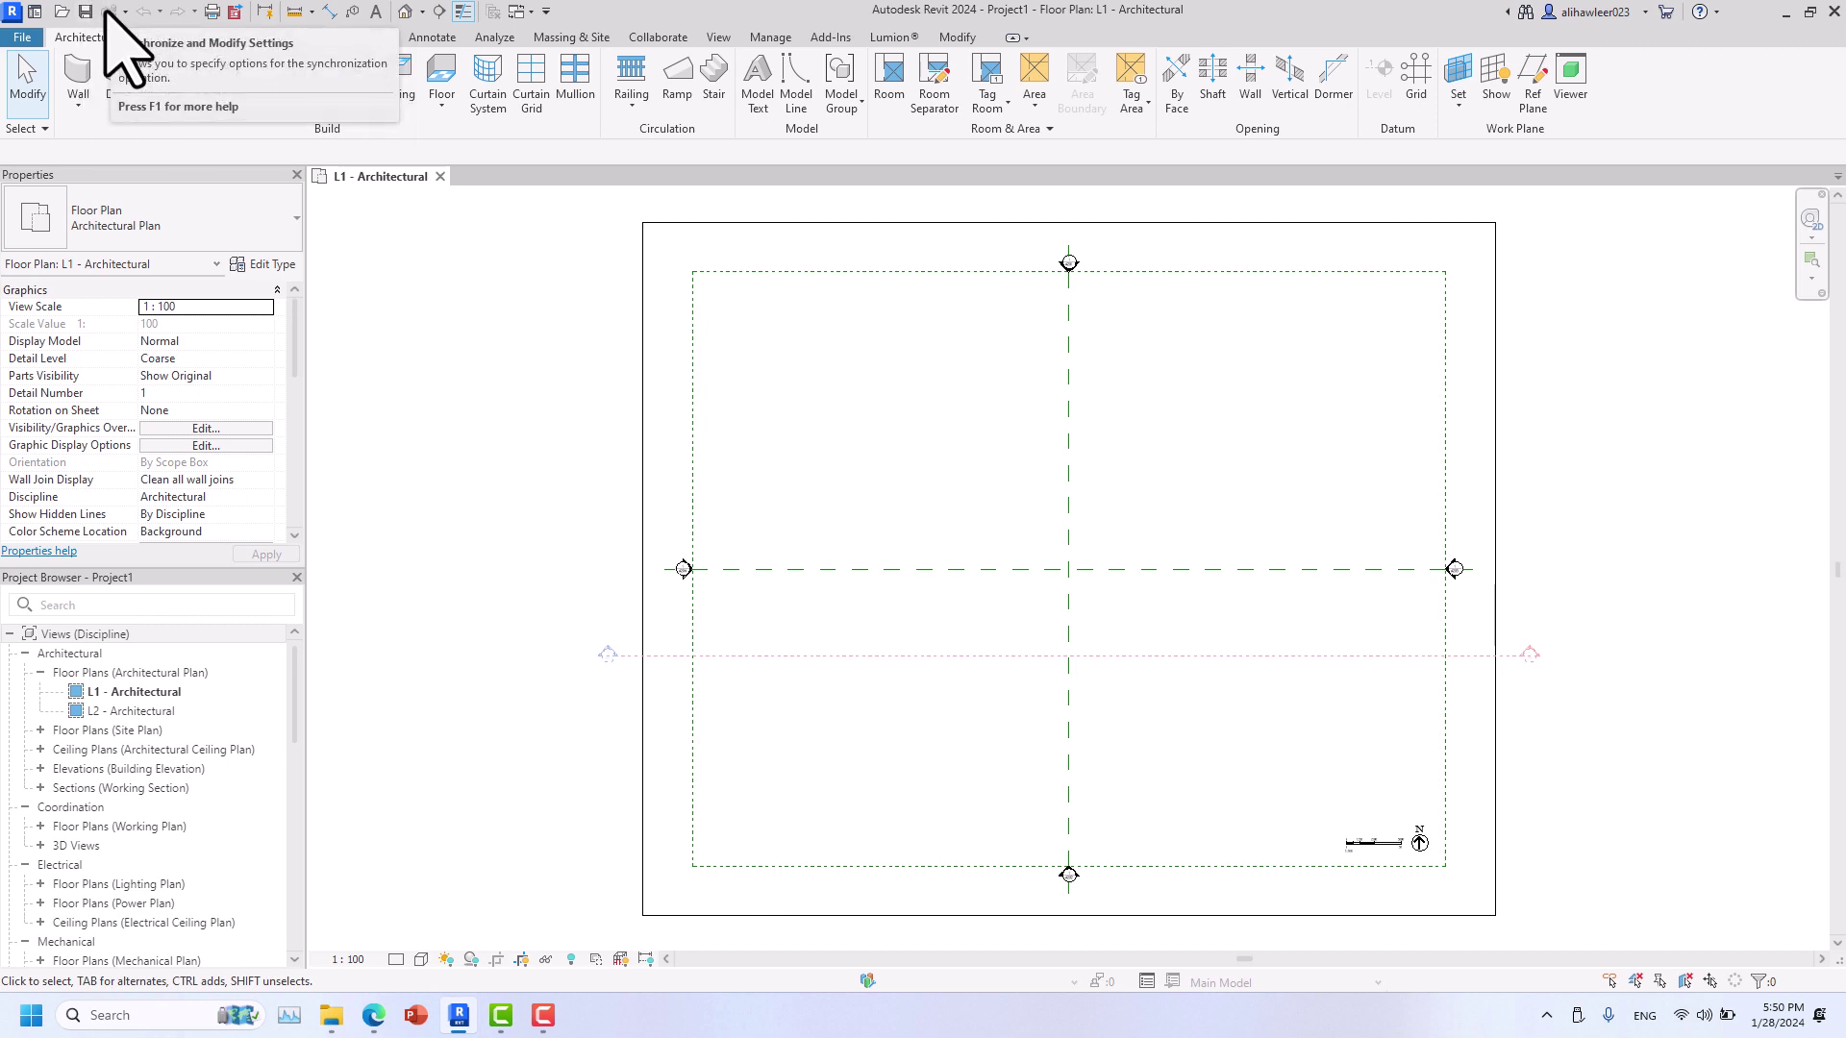
click(213, 12)
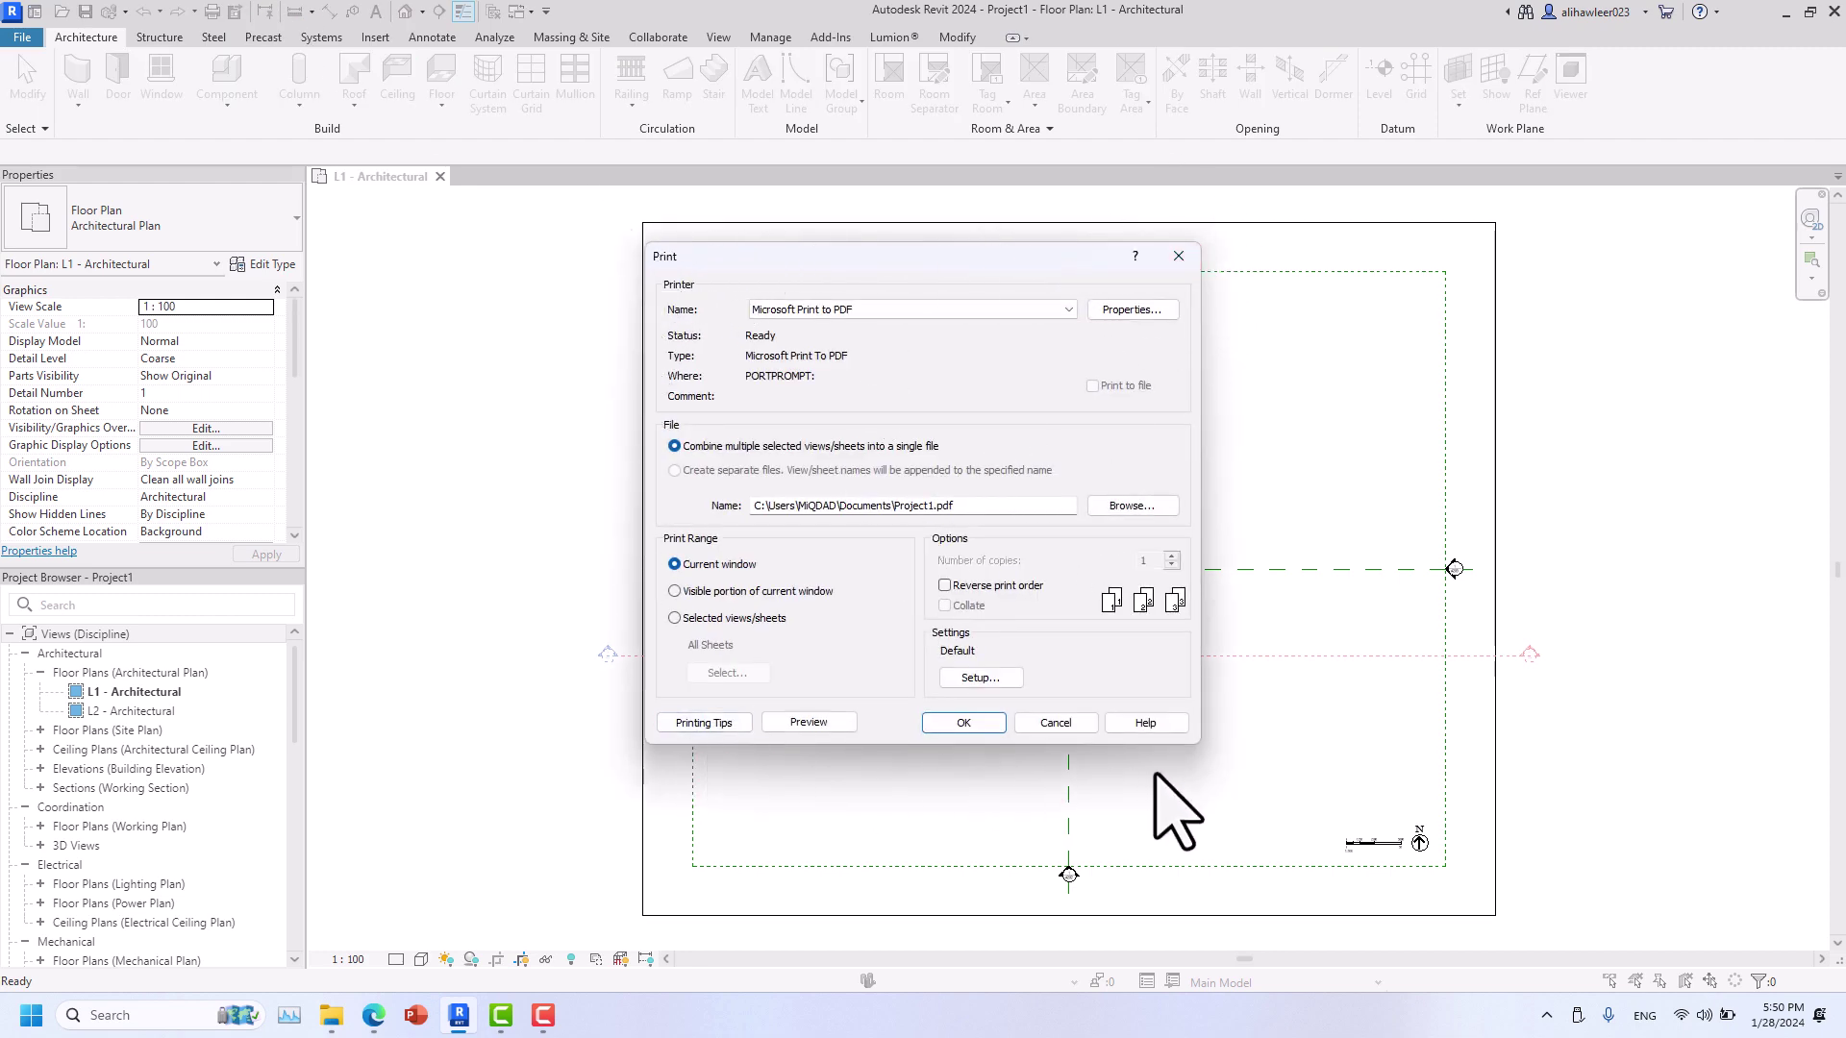
click(1179, 256)
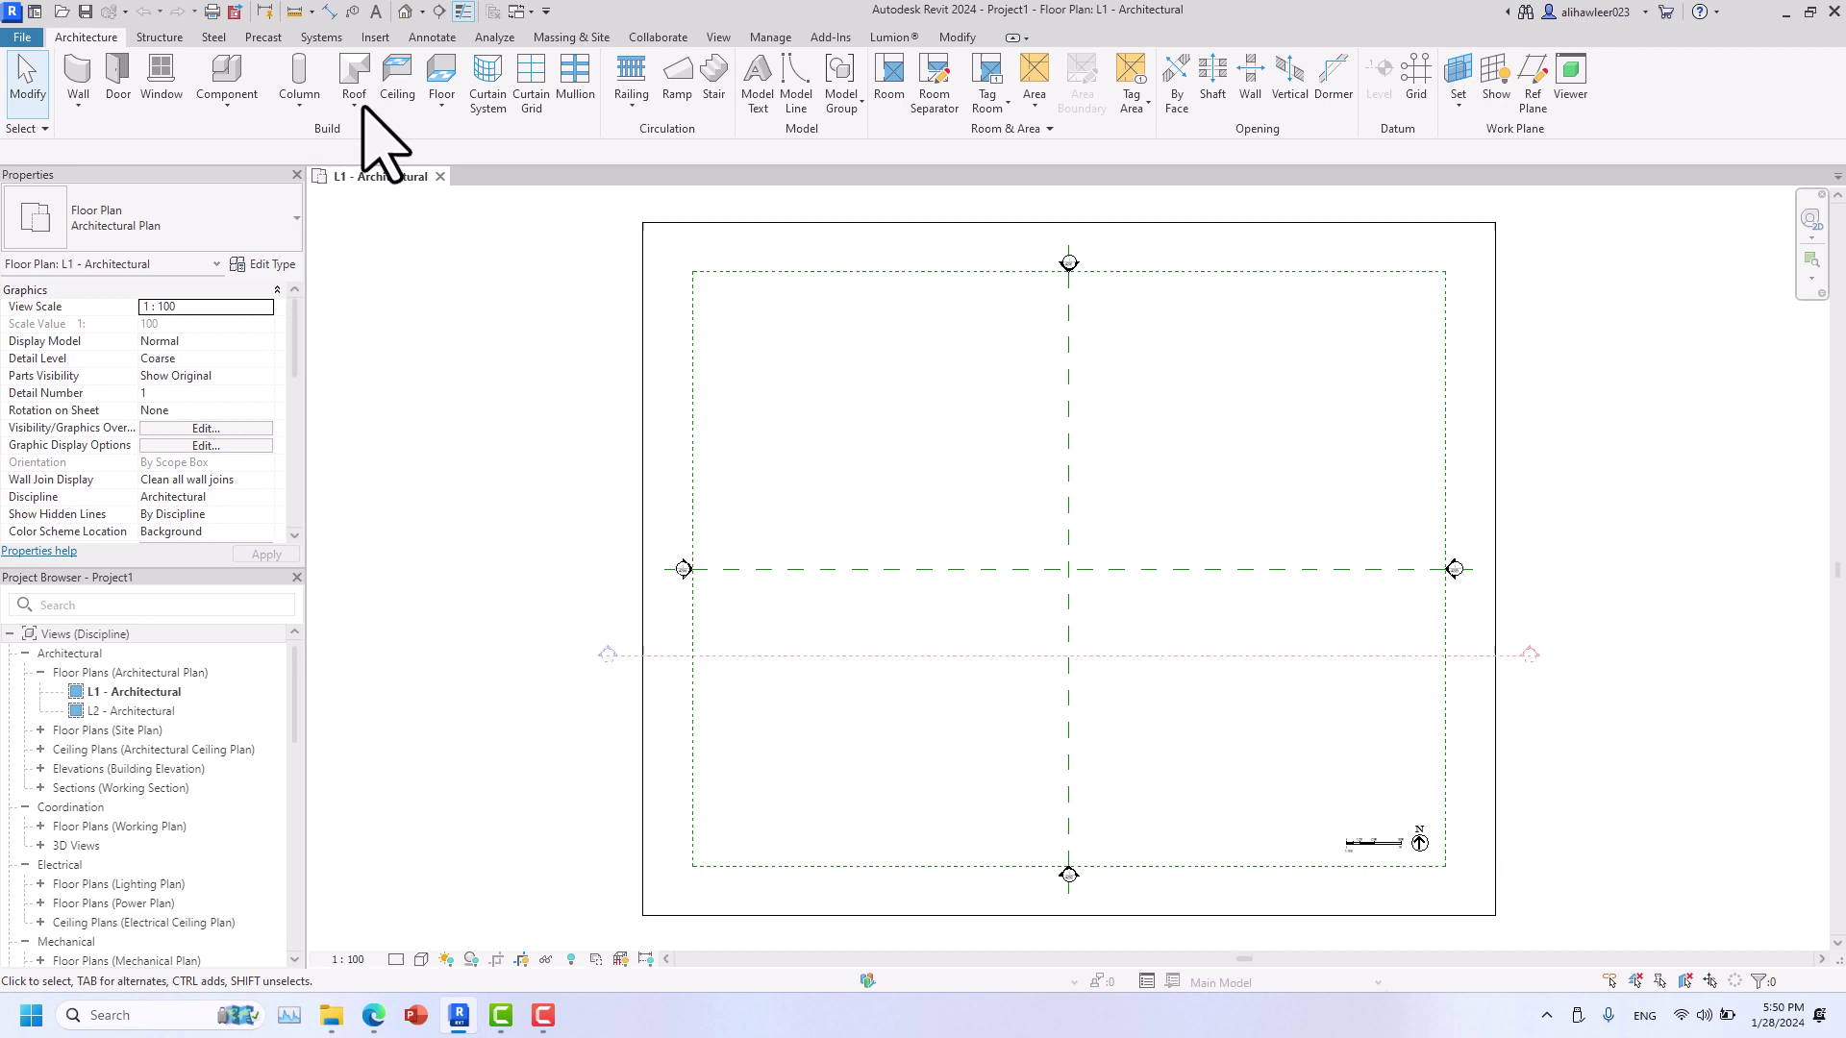
click(235, 11)
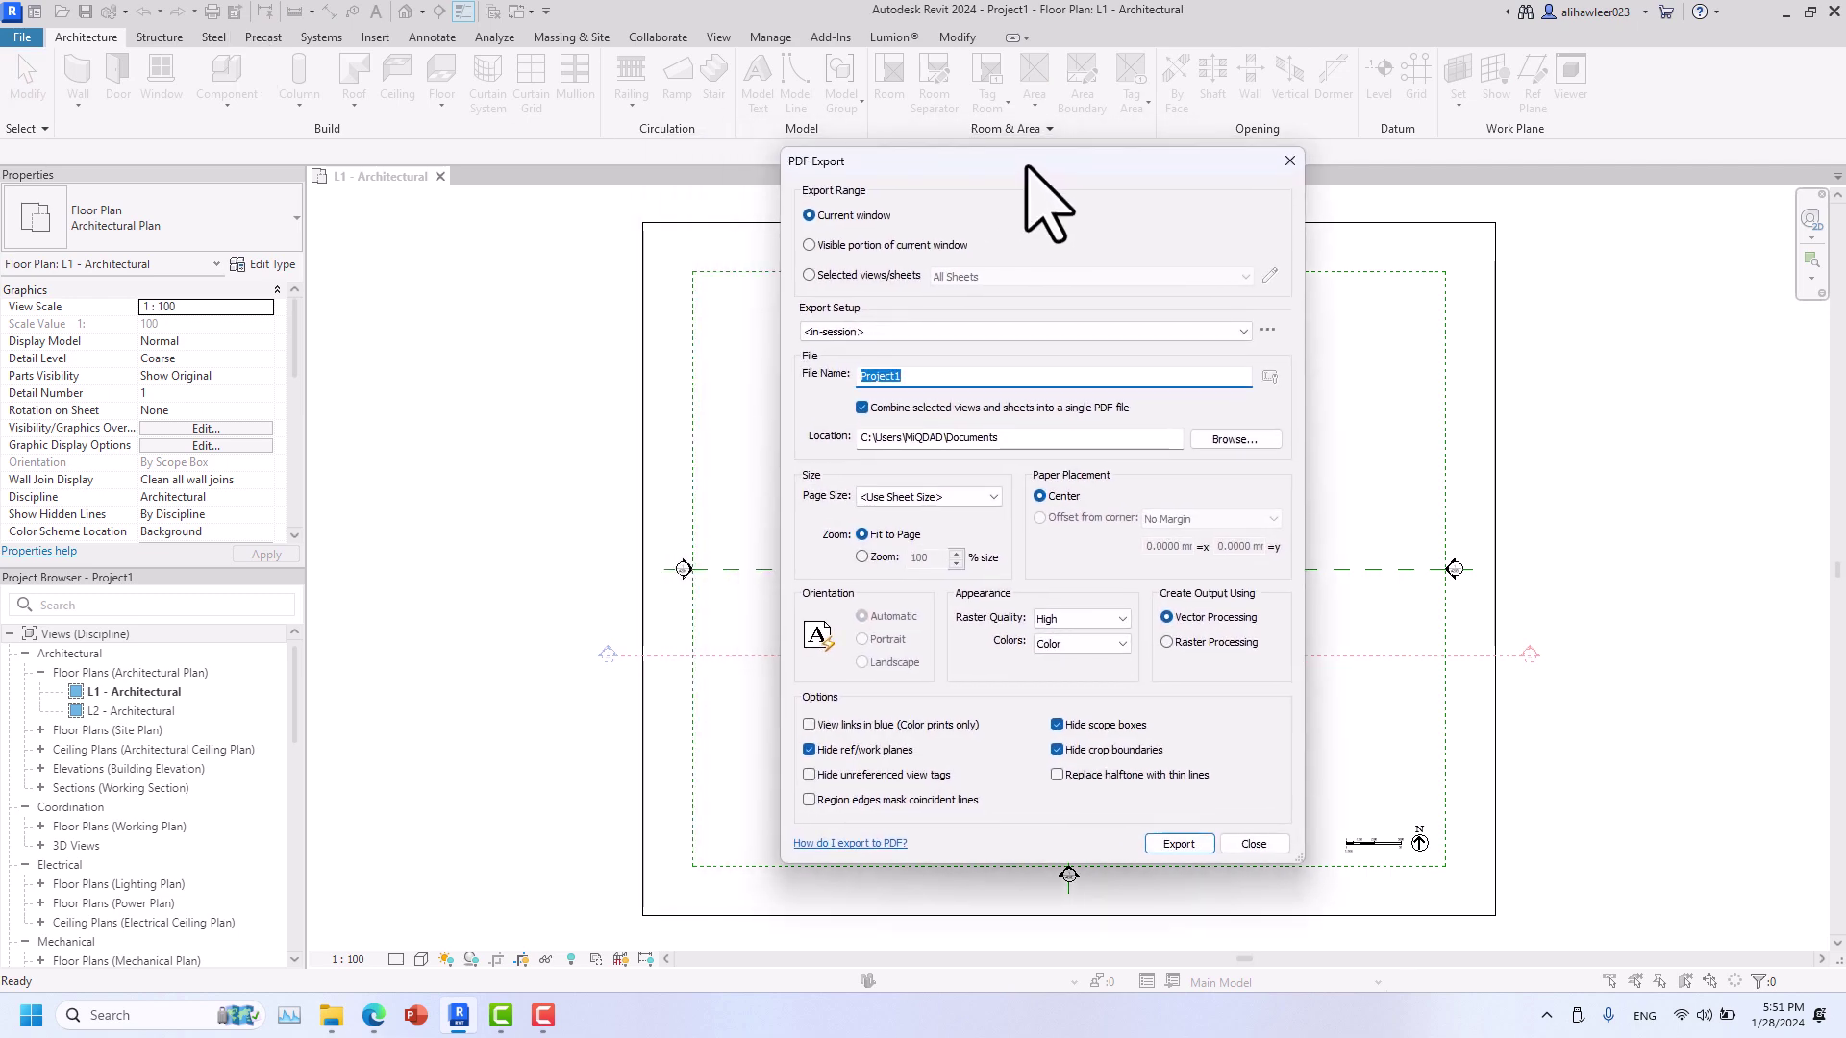
click(1289, 161)
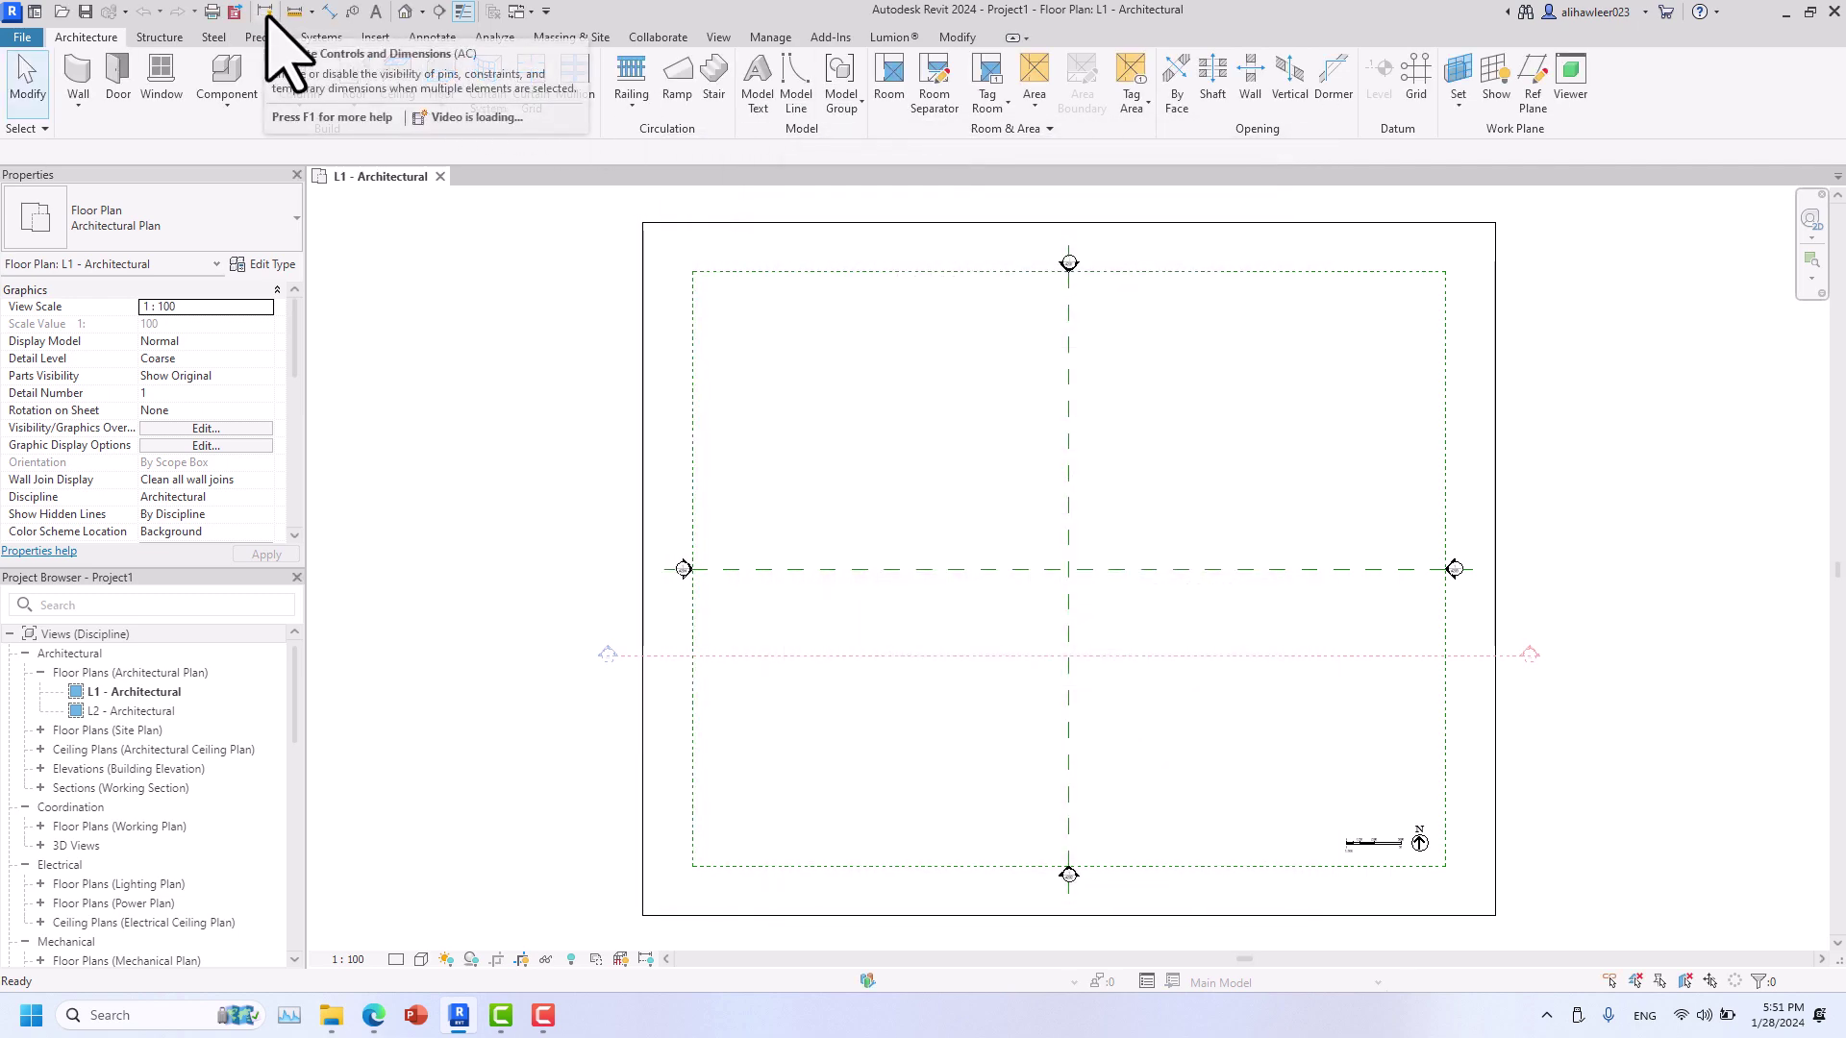
- Examine the available printers in the Print dialog and close it without printing
click(212, 11)
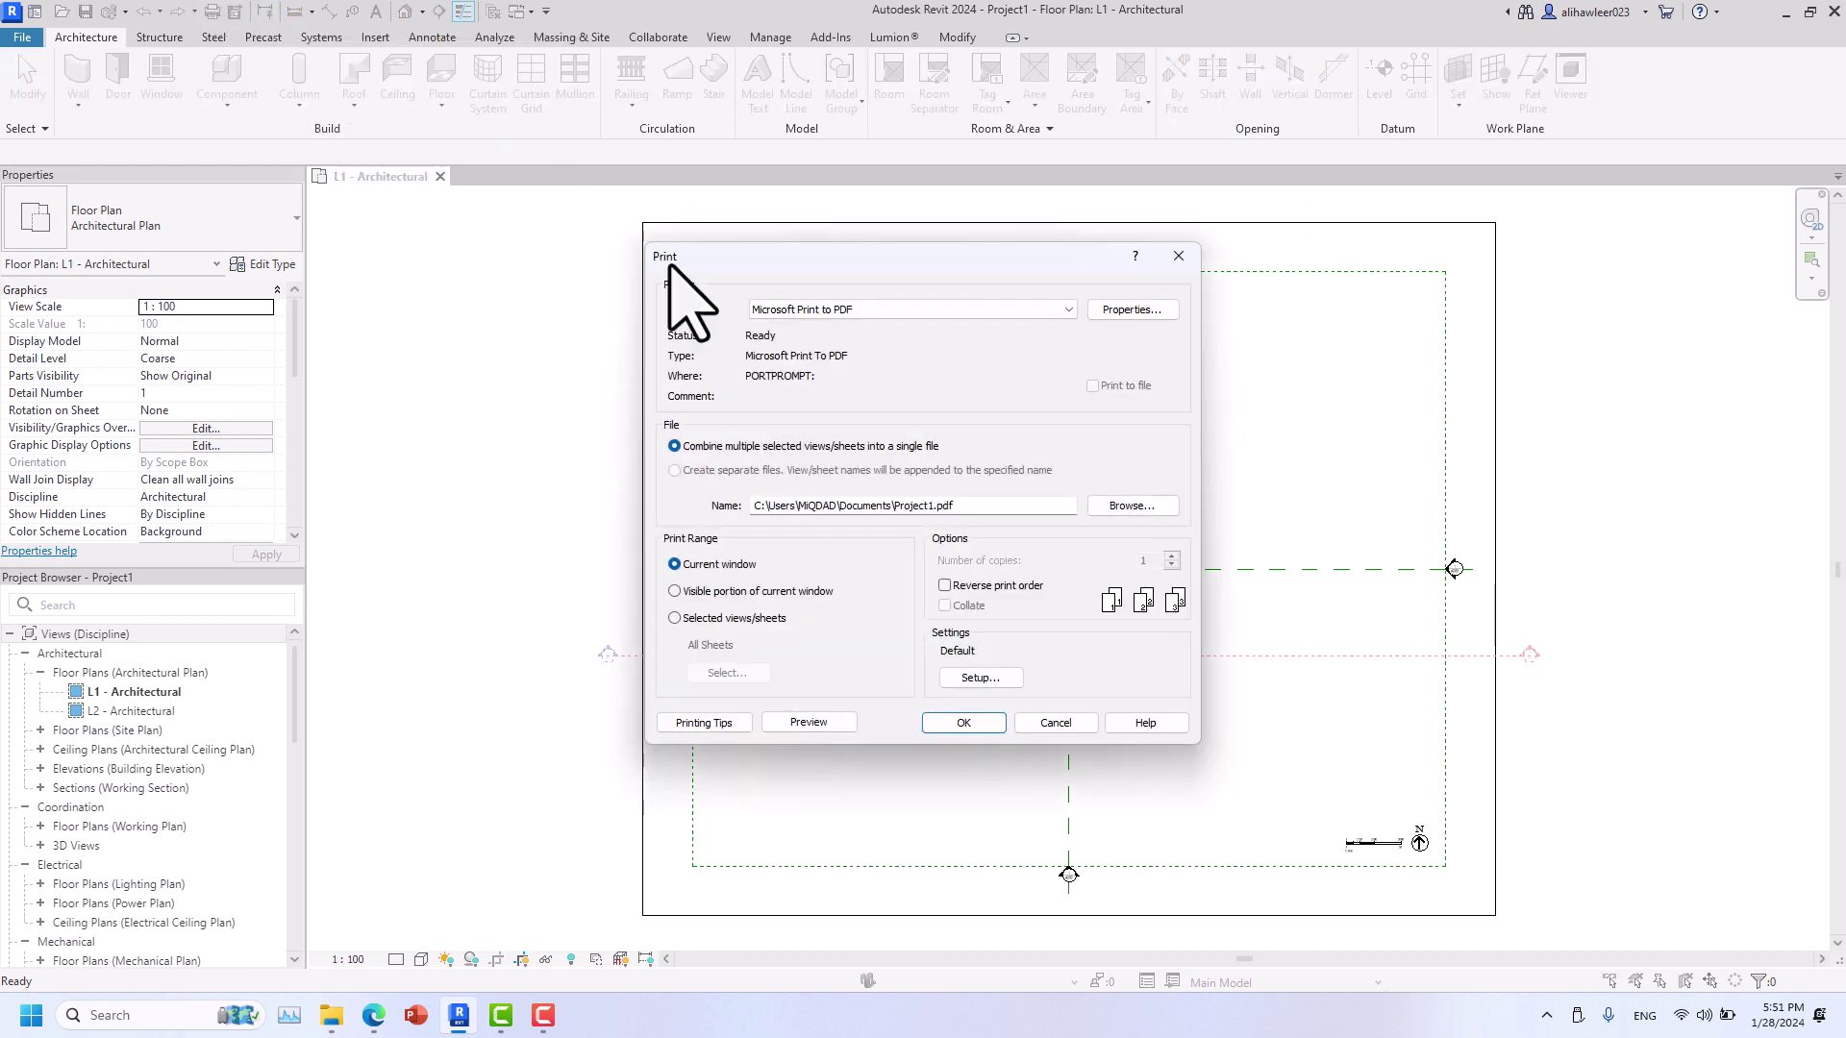
click(879, 309)
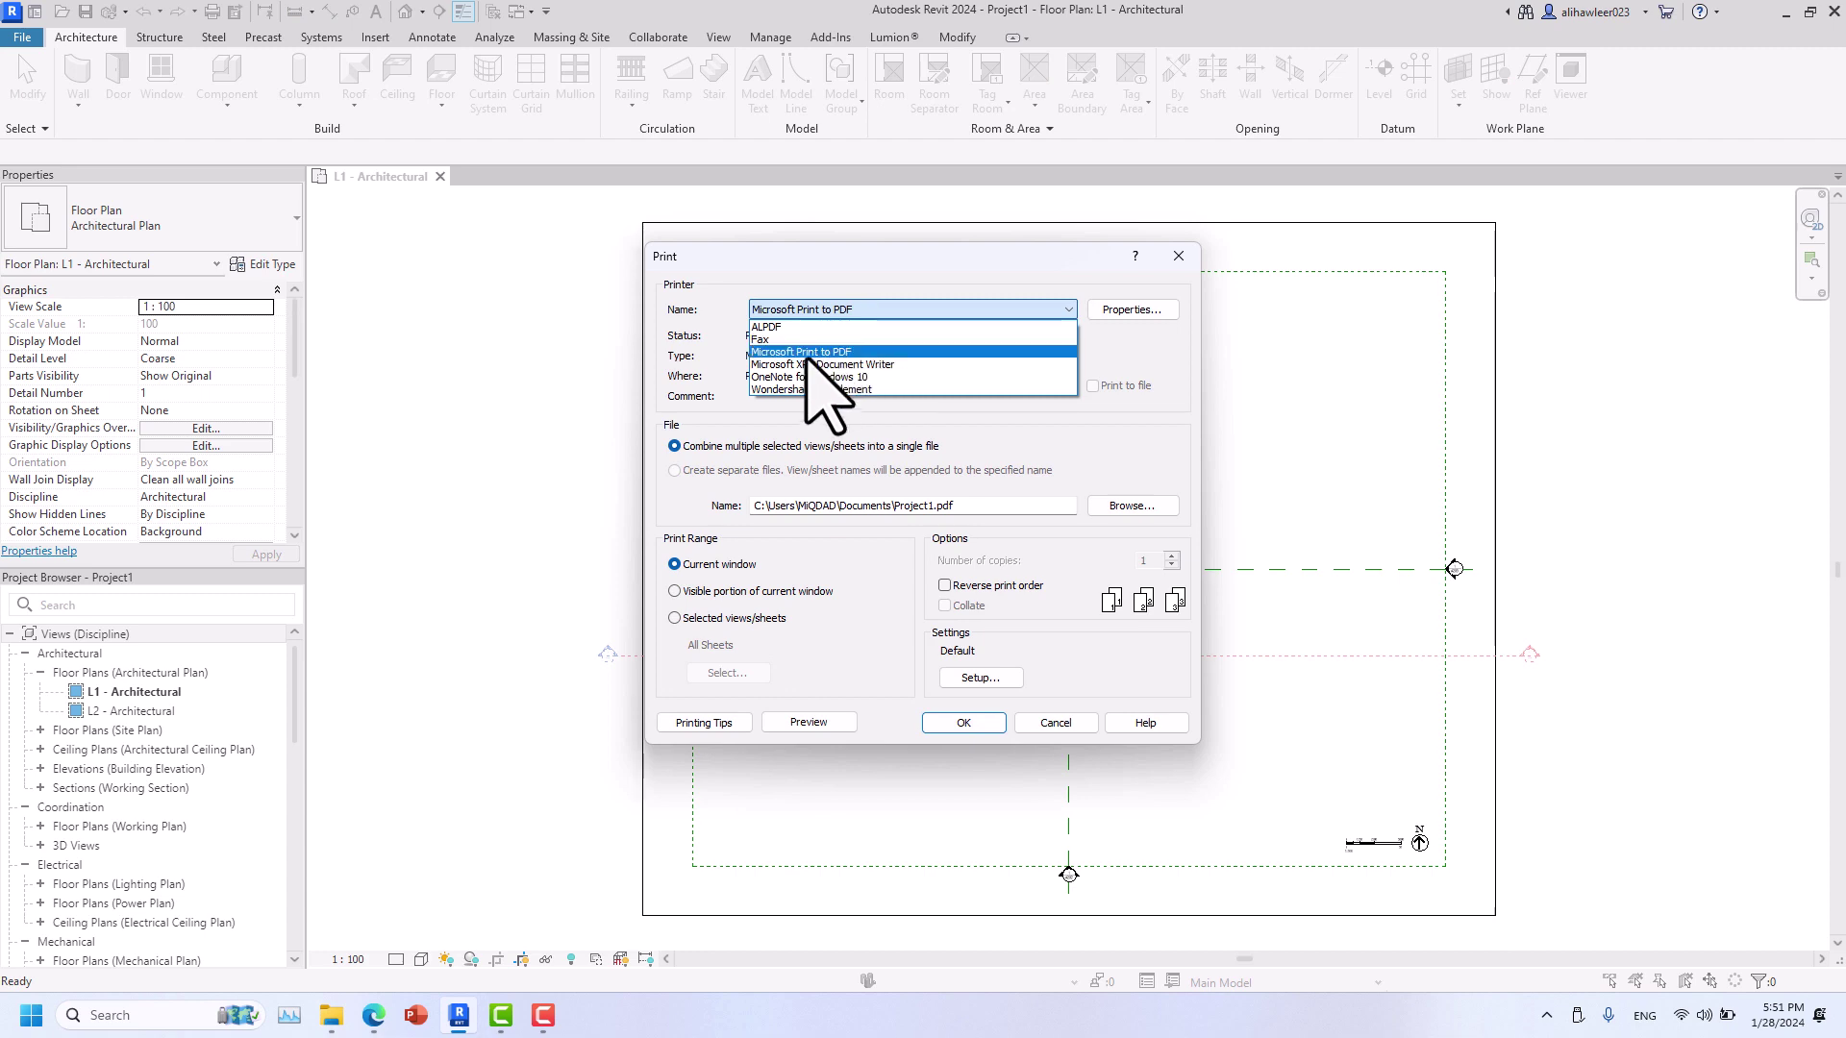
click(815, 288)
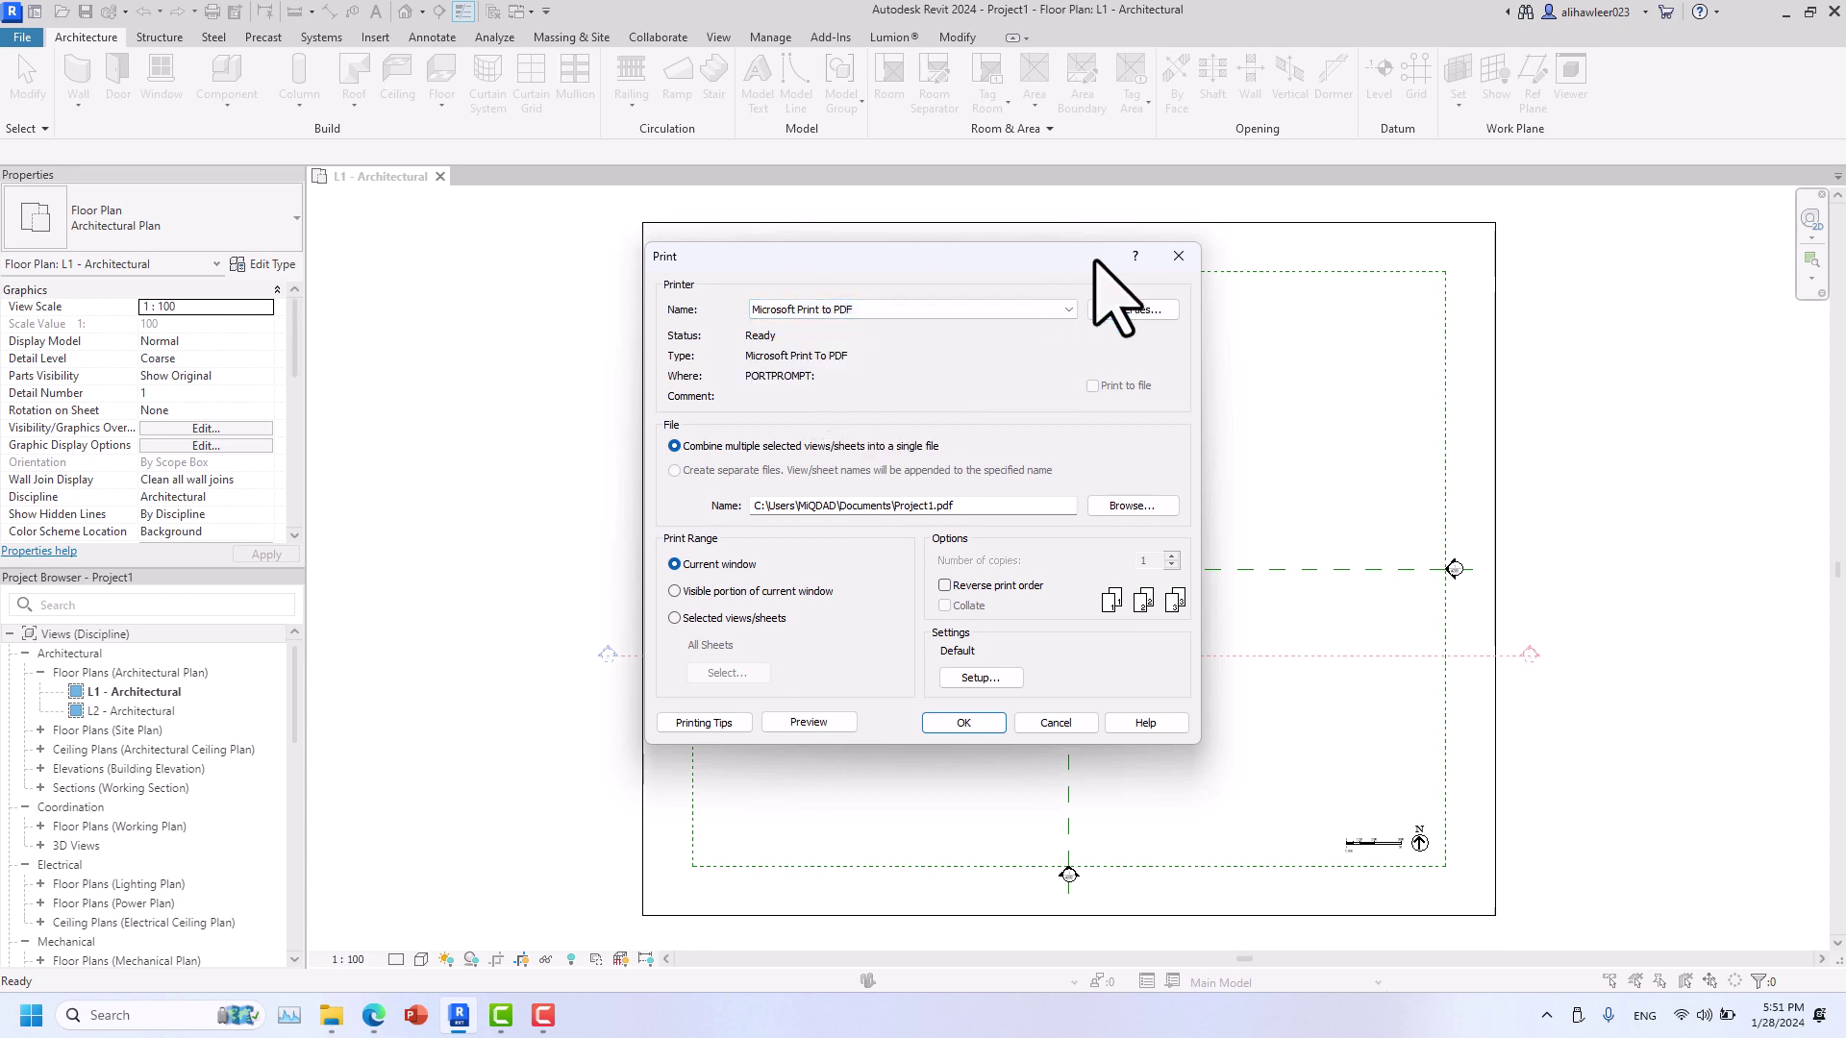
click(1179, 256)
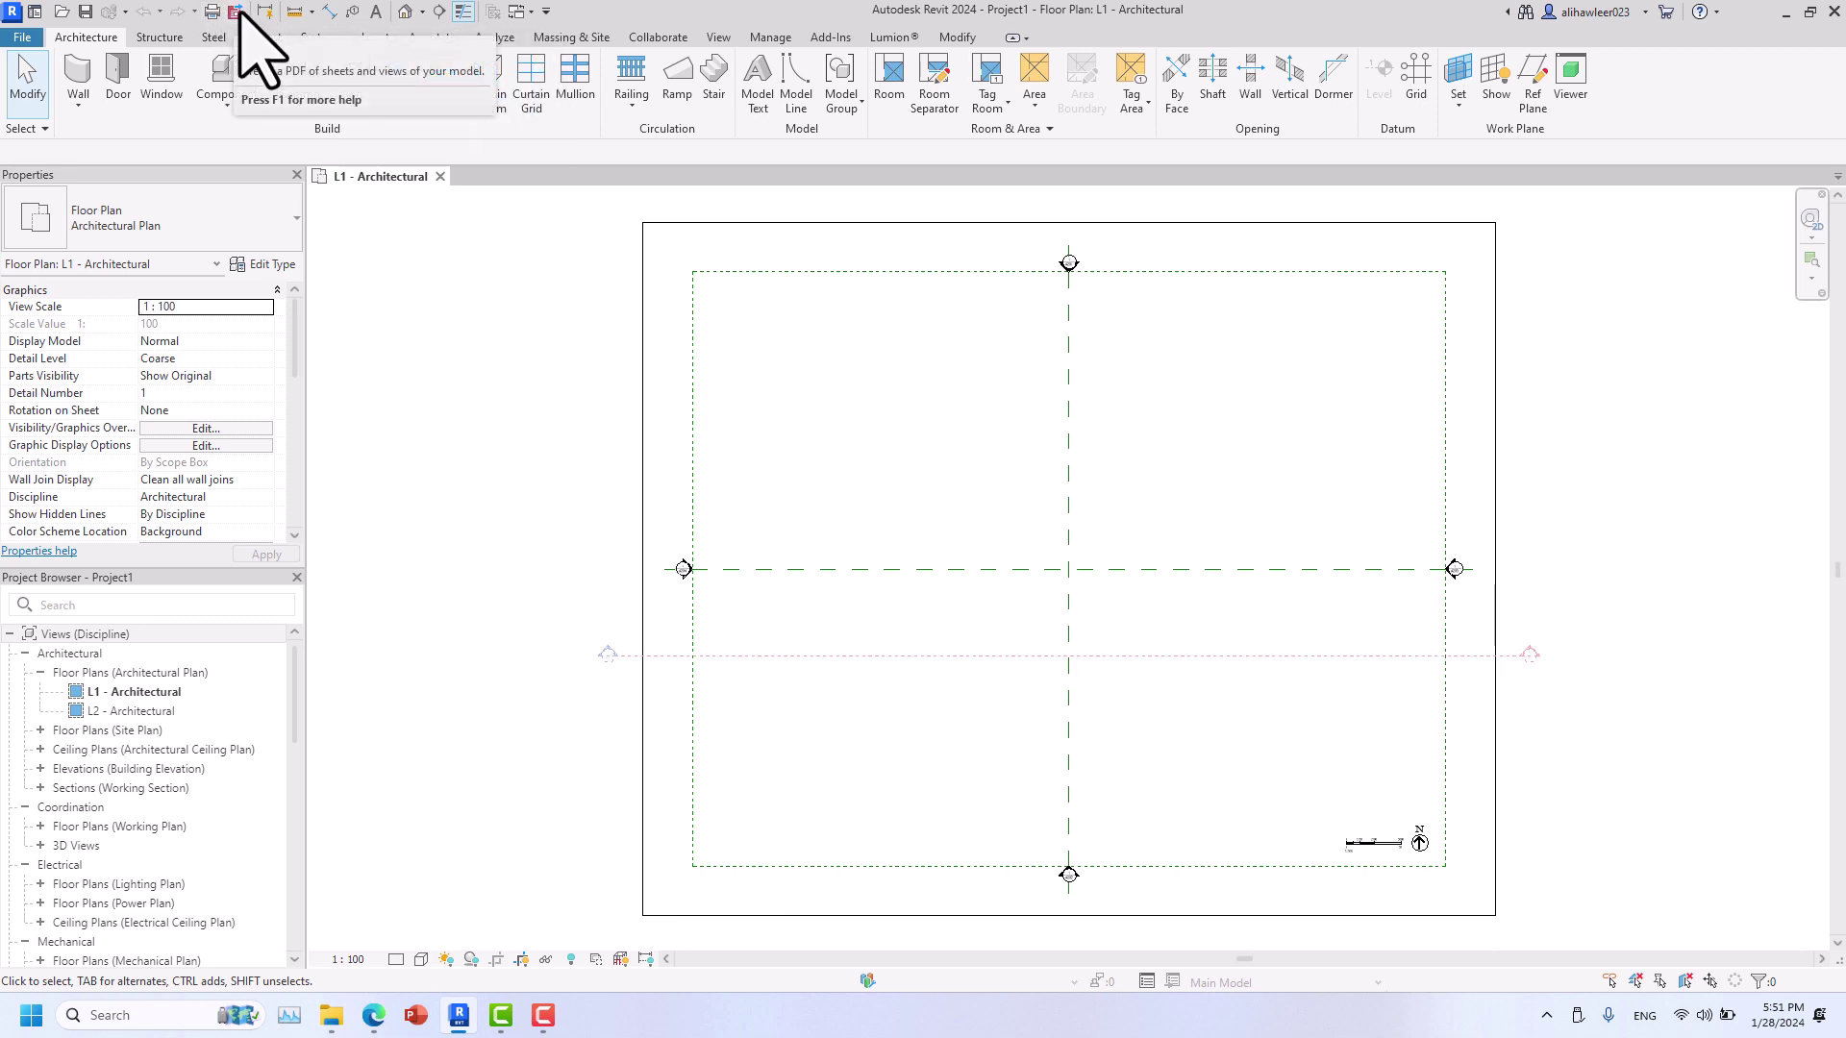
- Examine the application's file-level print commands, such as Batch Print, Print Preview and Print Setup, without running any
click(22, 37)
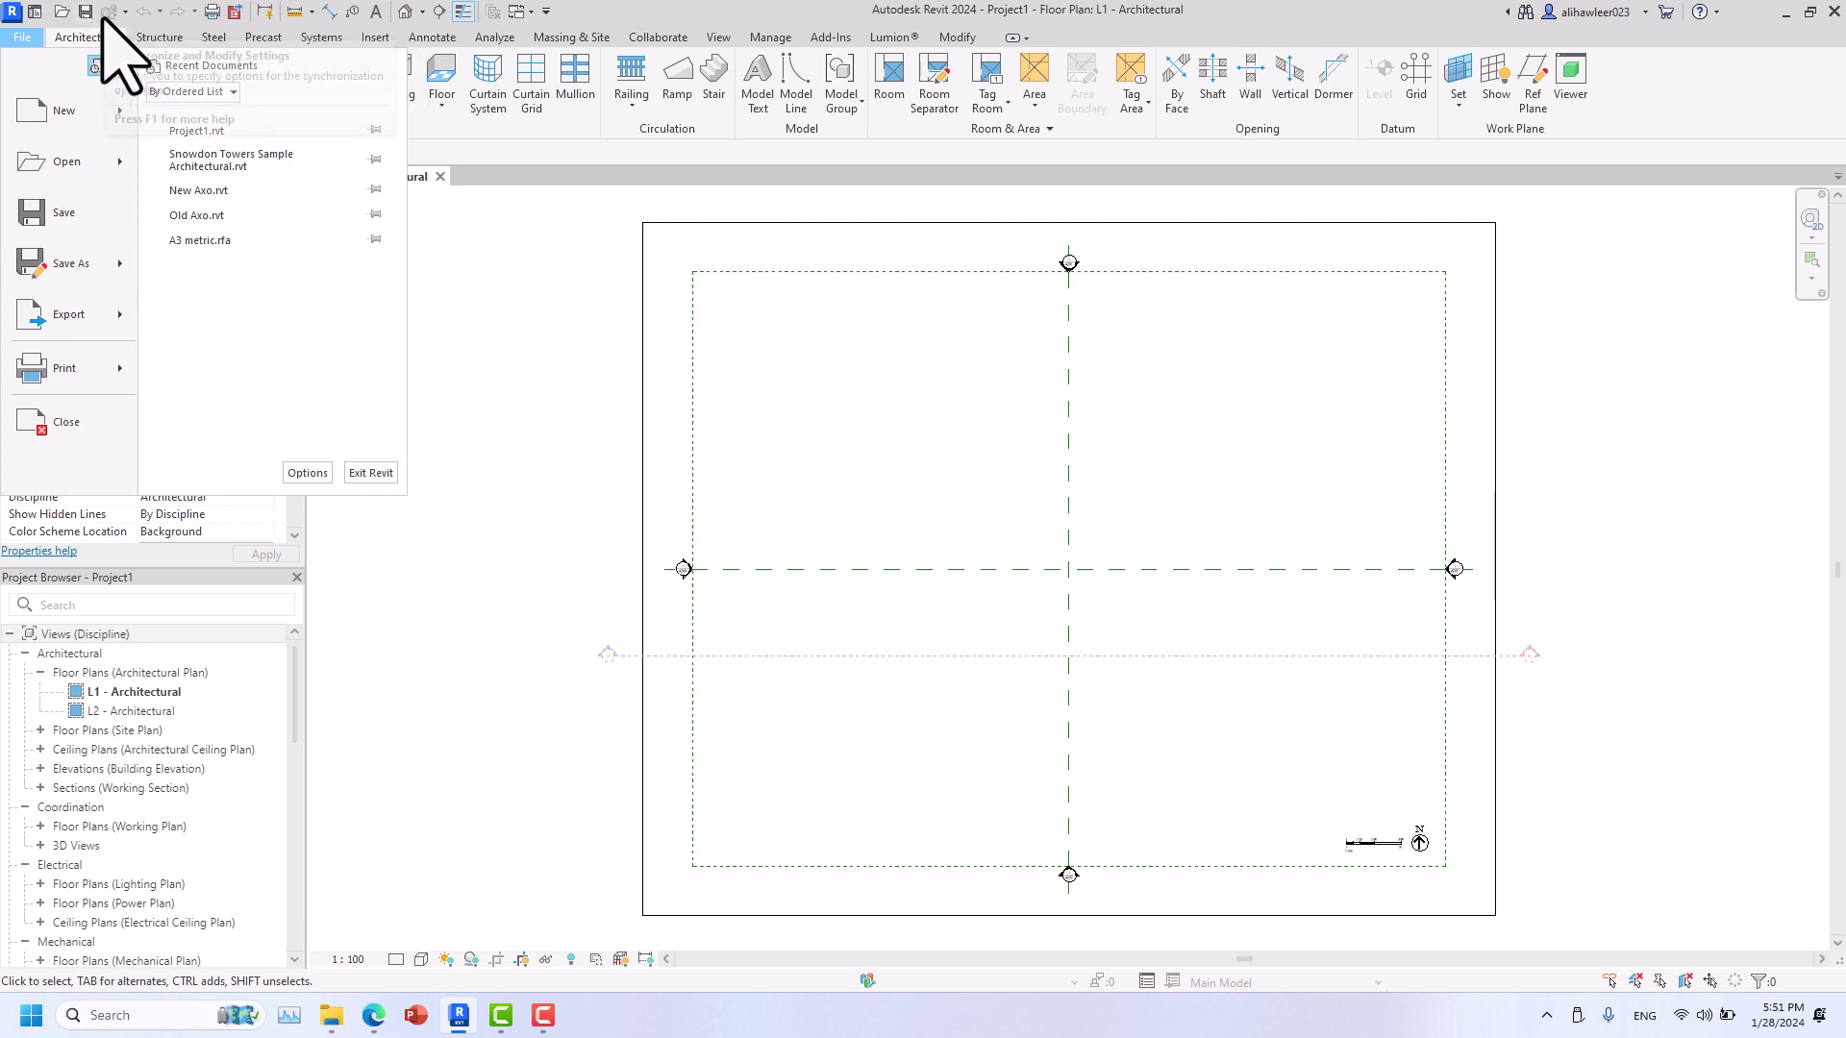
mouse_move(83, 329)
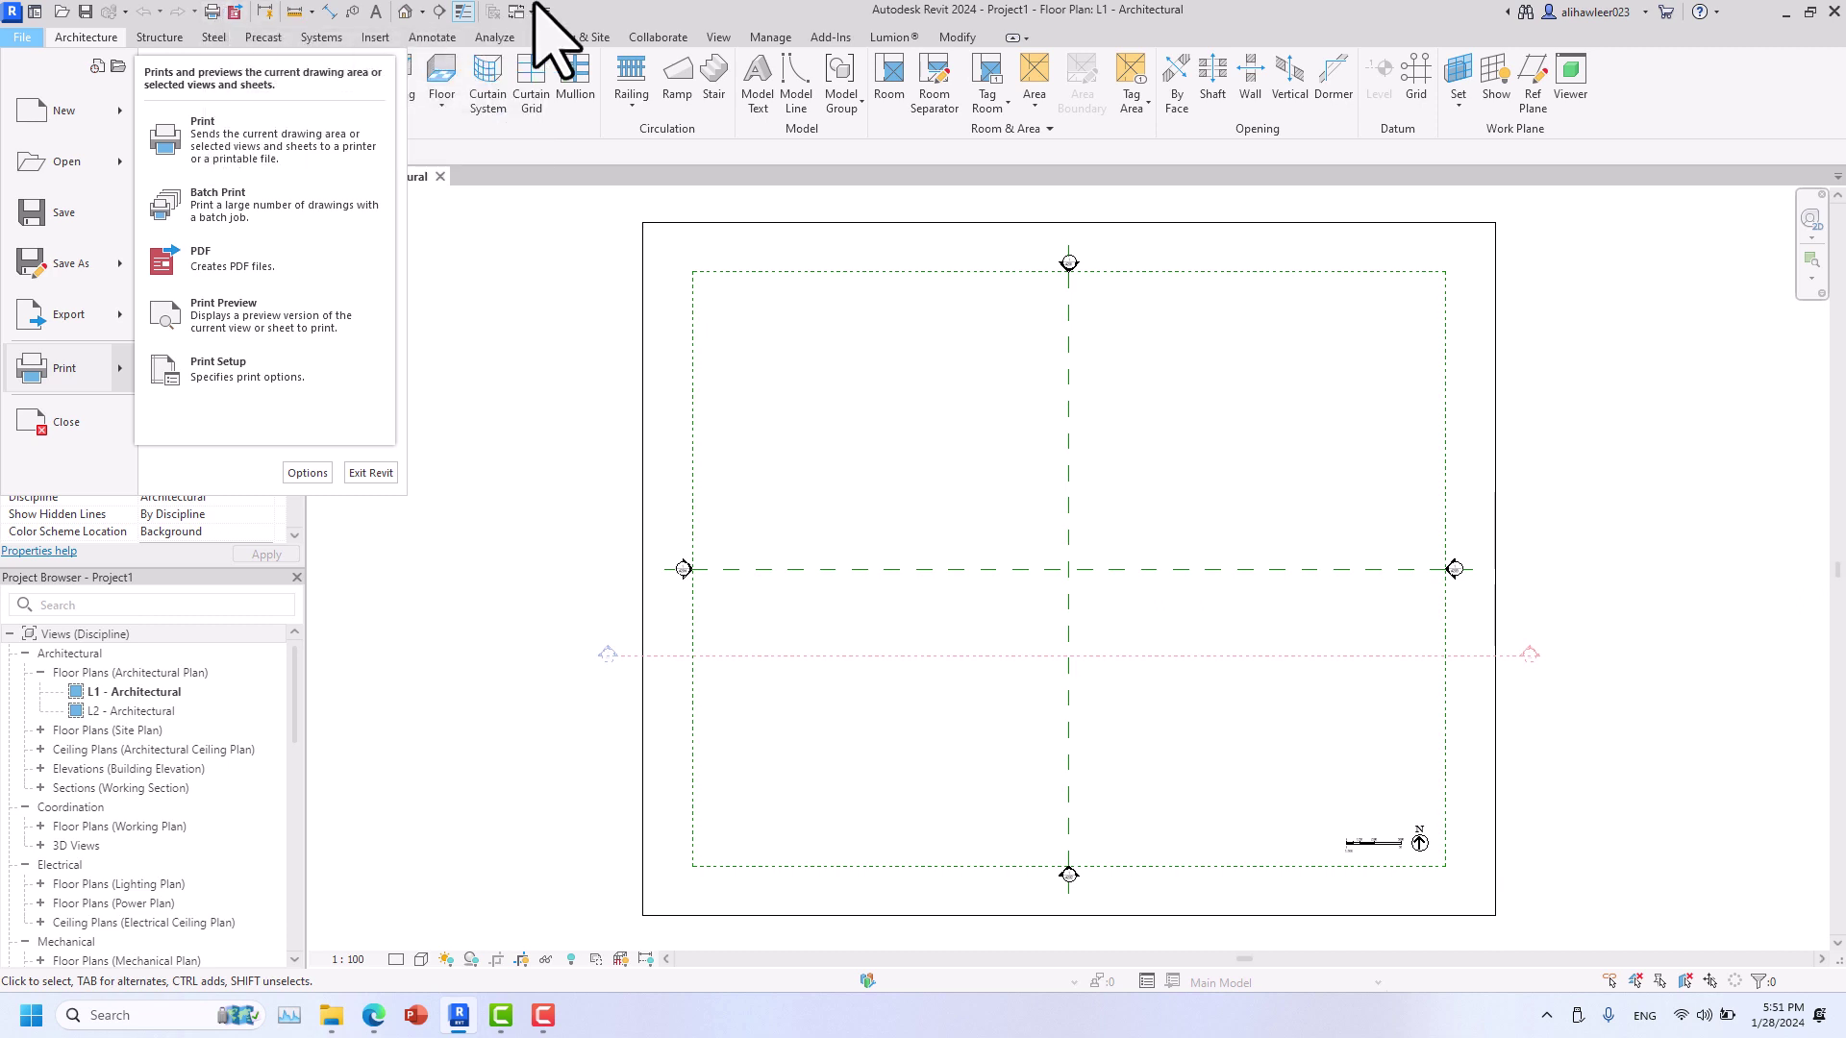
click(694, 3)
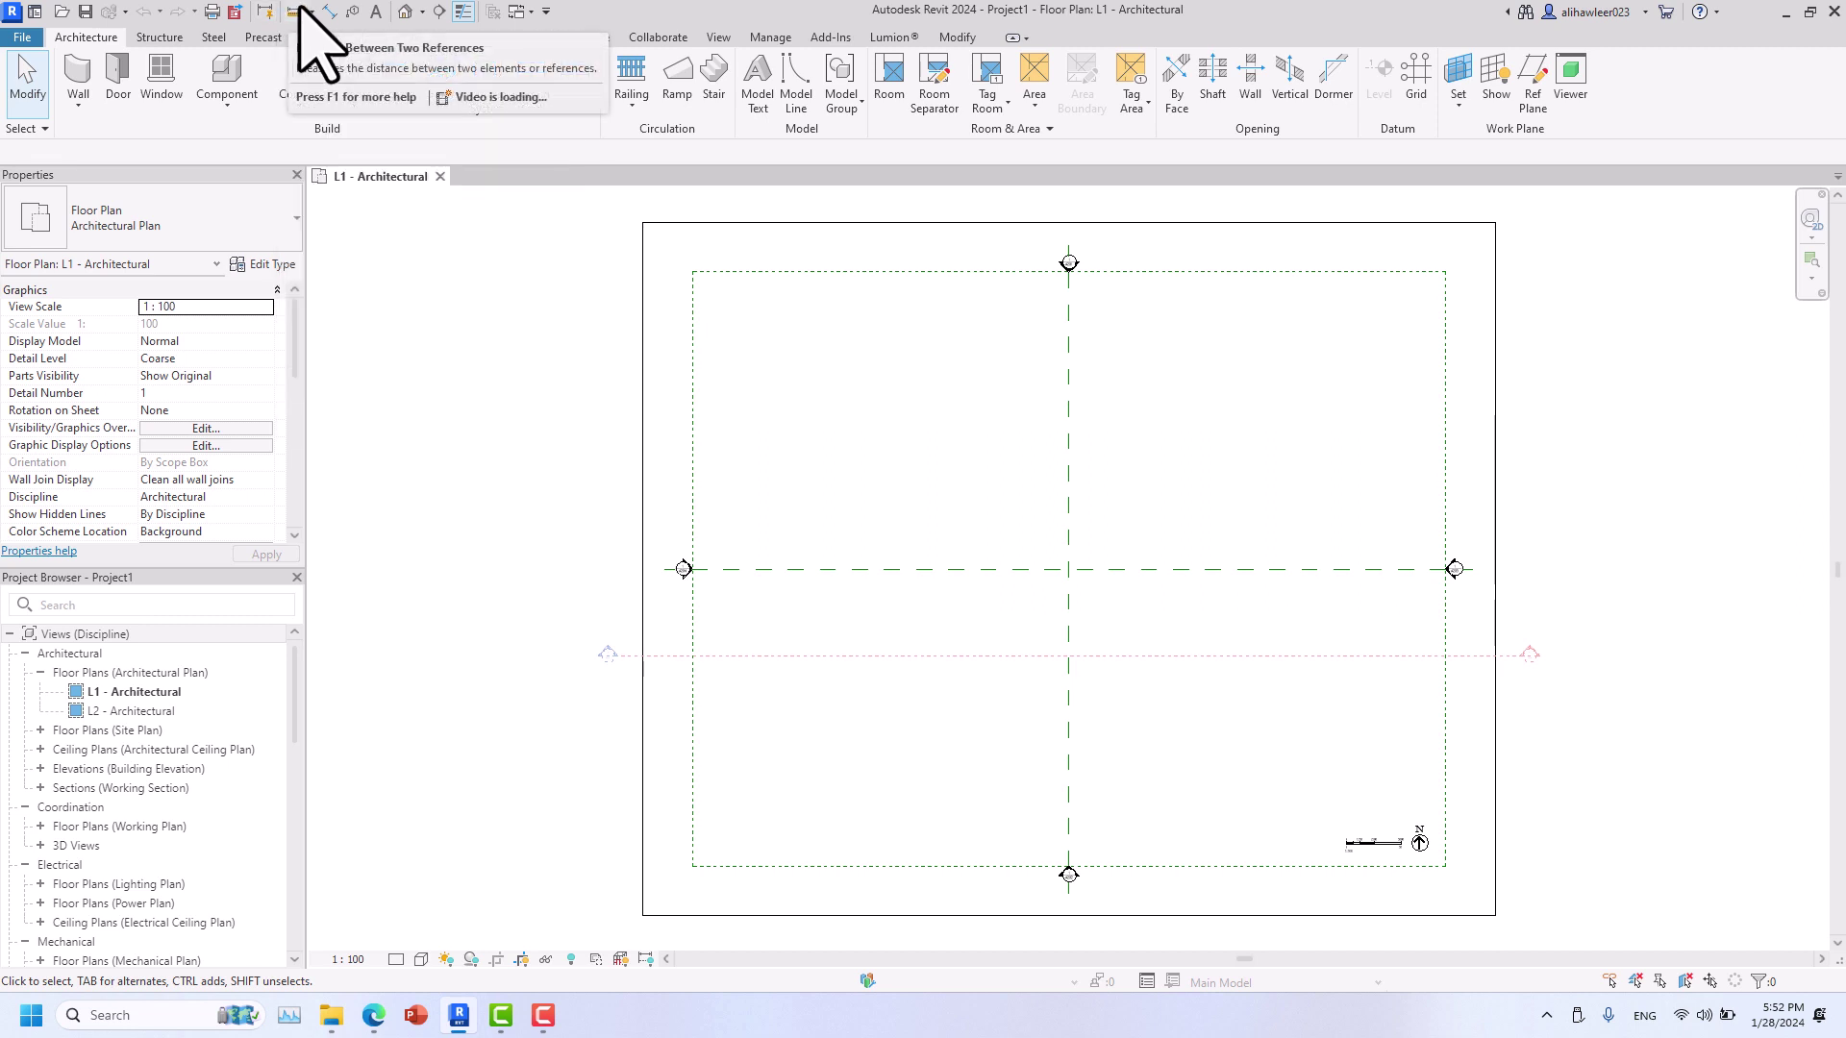
- Check which views are open and open the L2 - Architectural floor plan
click(421, 9)
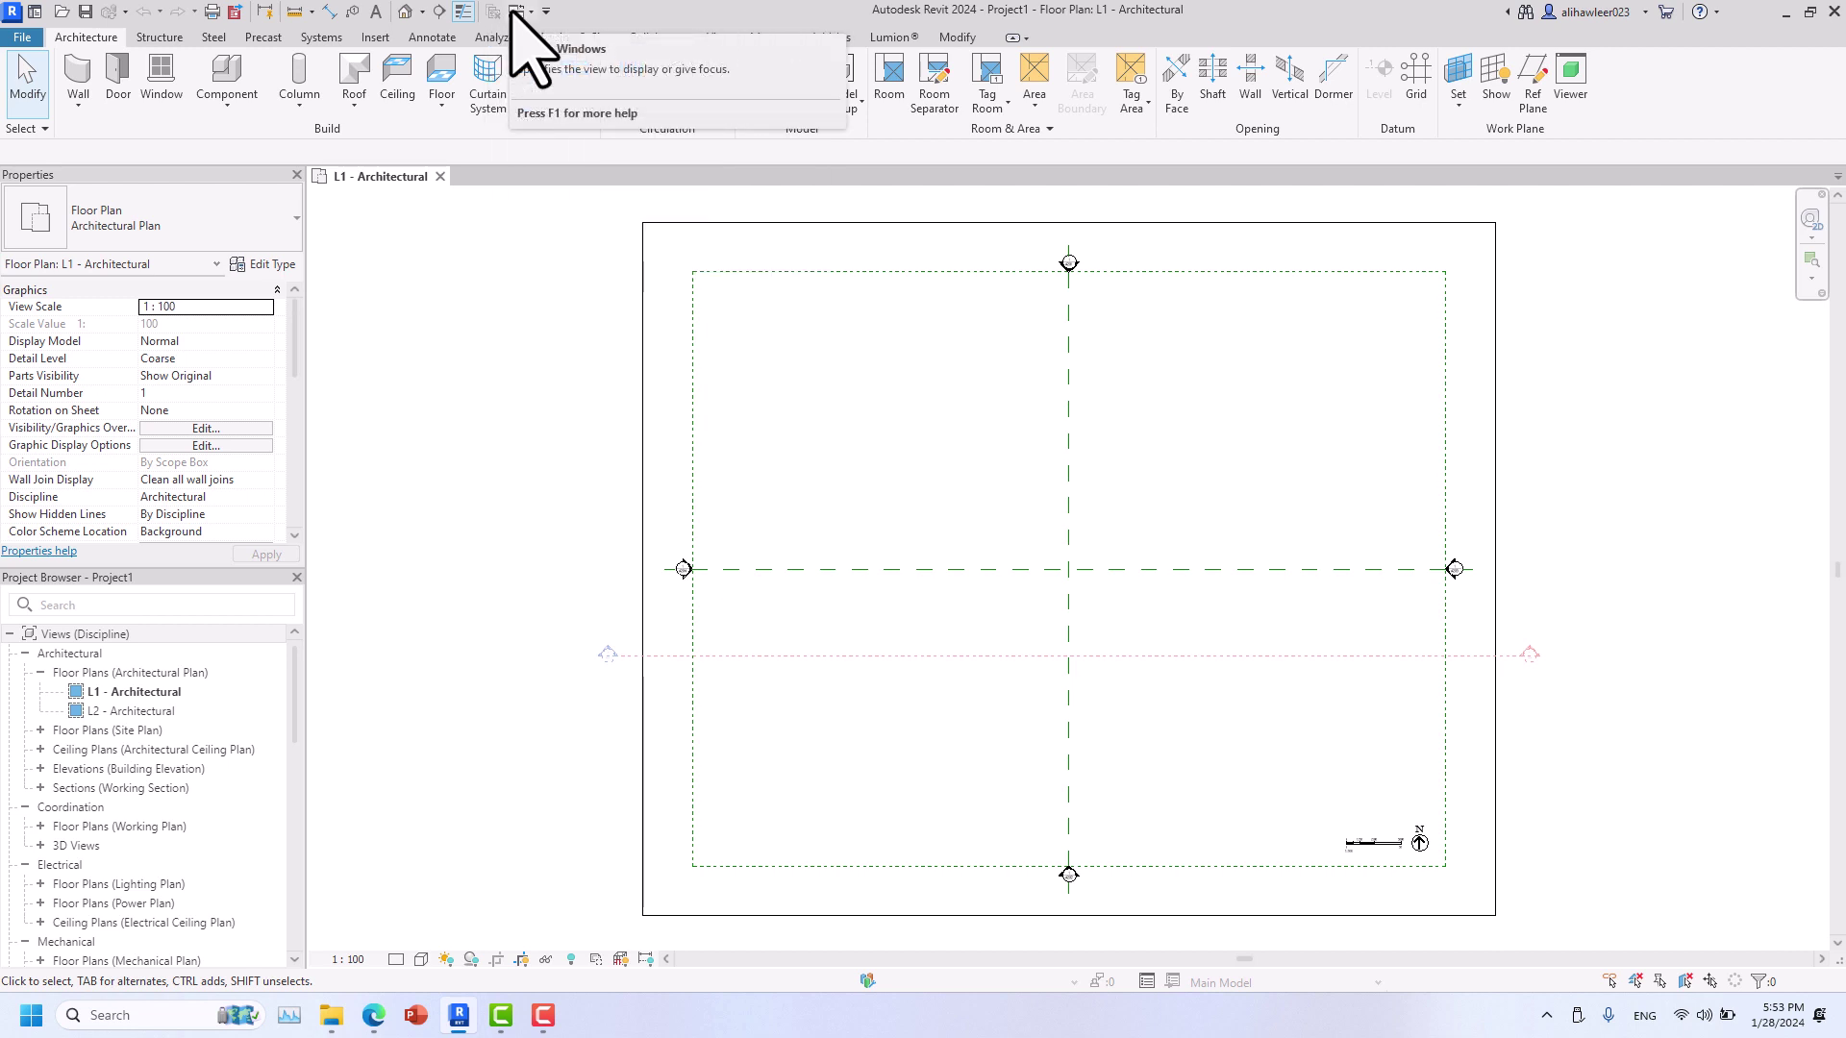
click(511, 12)
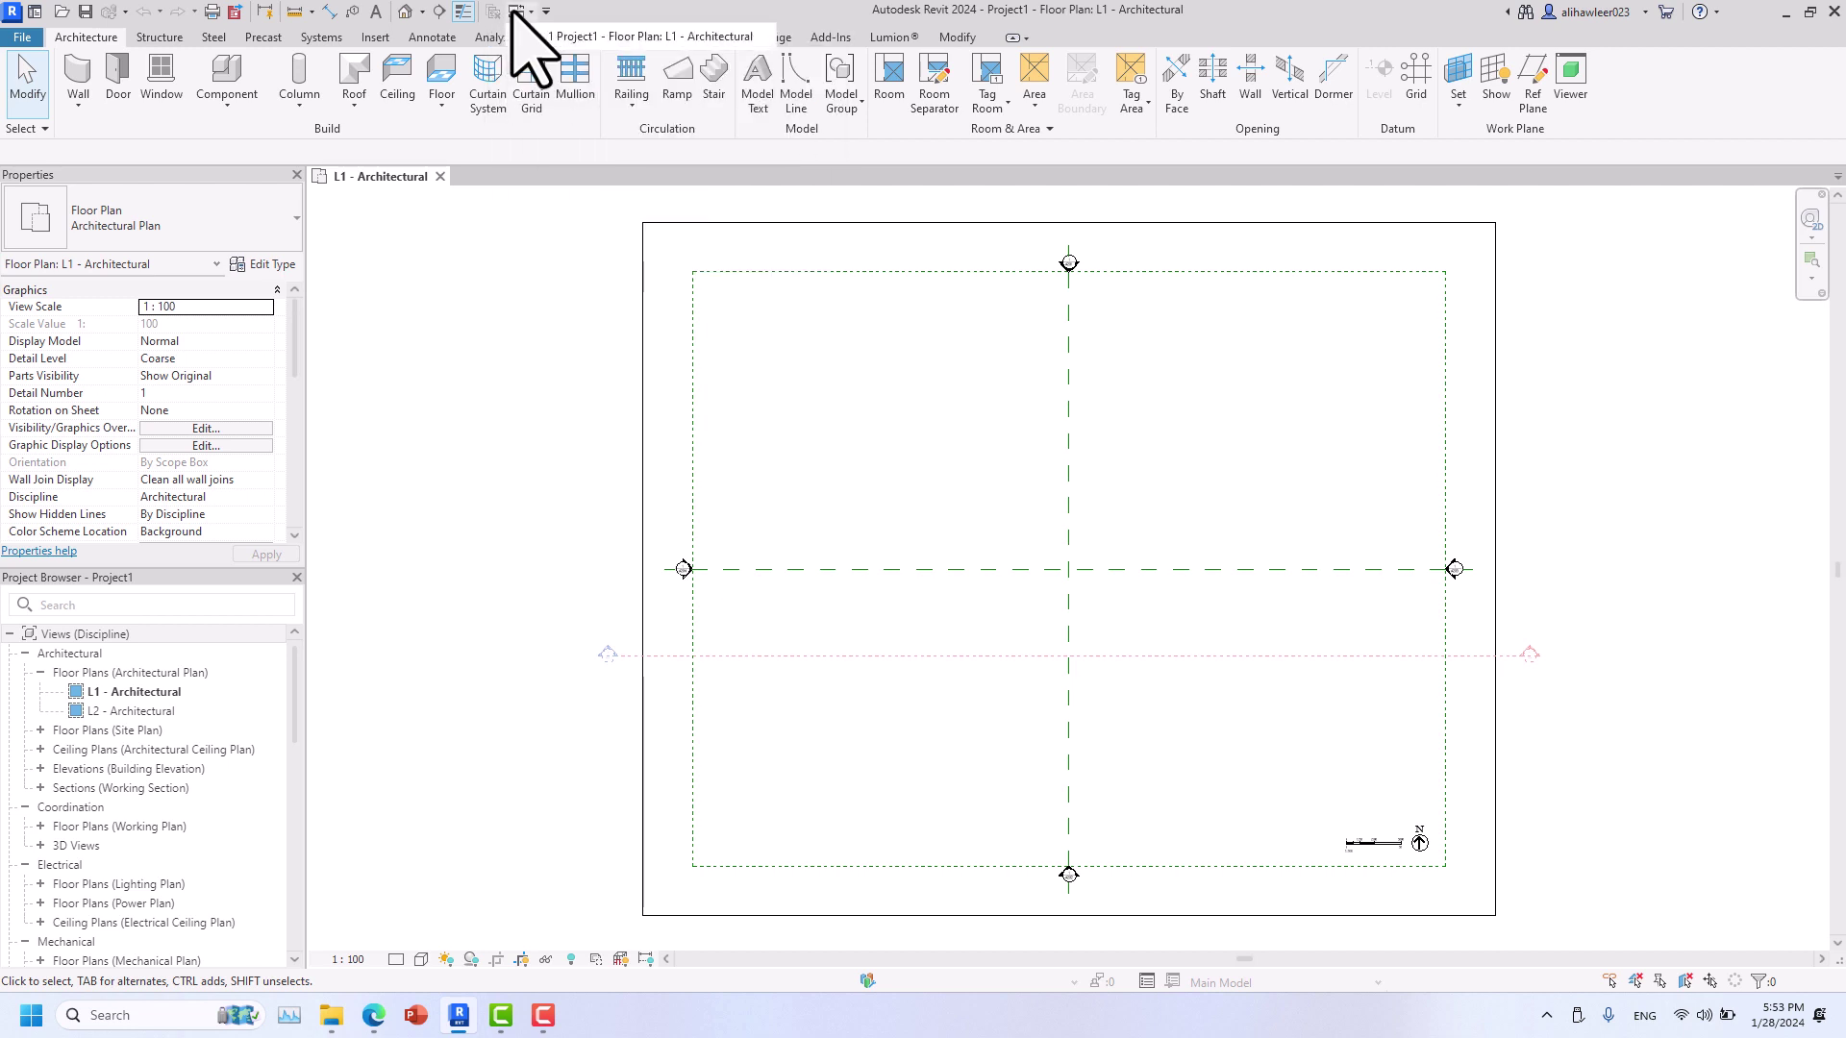
click(149, 712)
double_click(149, 715)
middle_drag(506, 450, 428, 476)
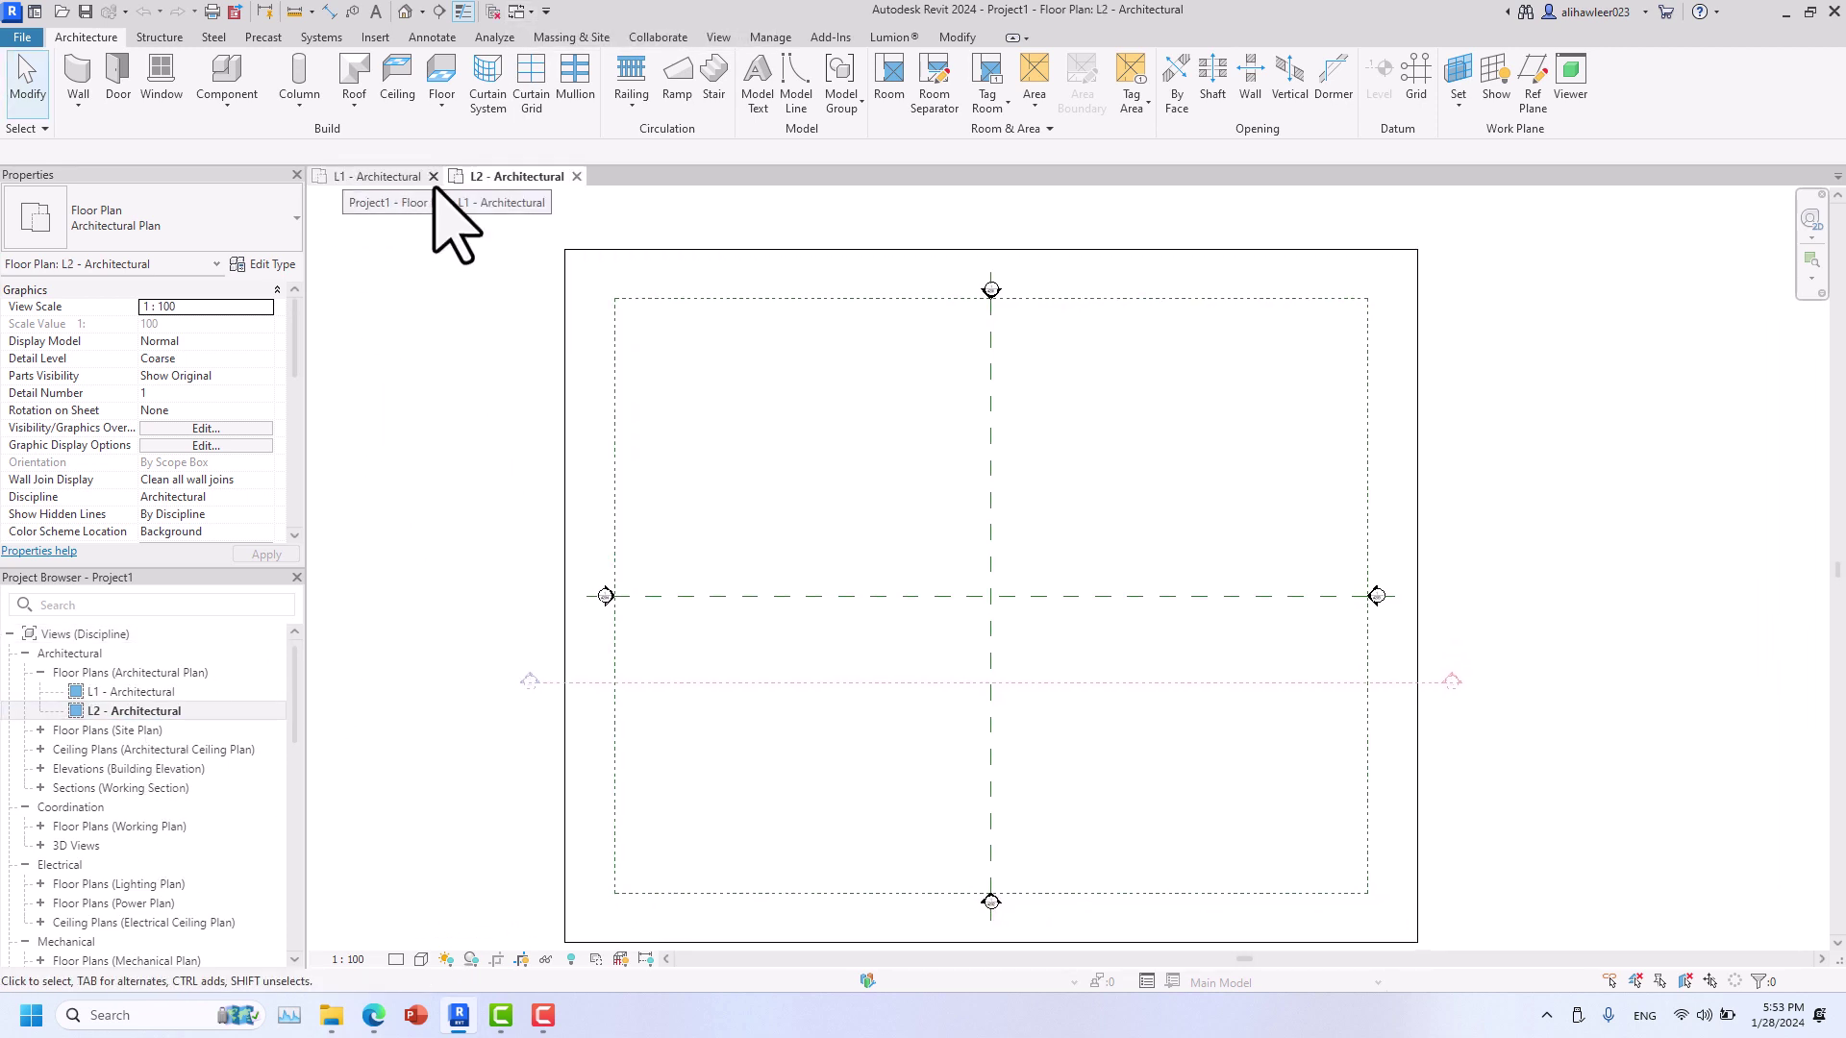
- Alternate between the open L1 - Architectural and L2 - Architectural floor plans, ending on L1
click(393, 178)
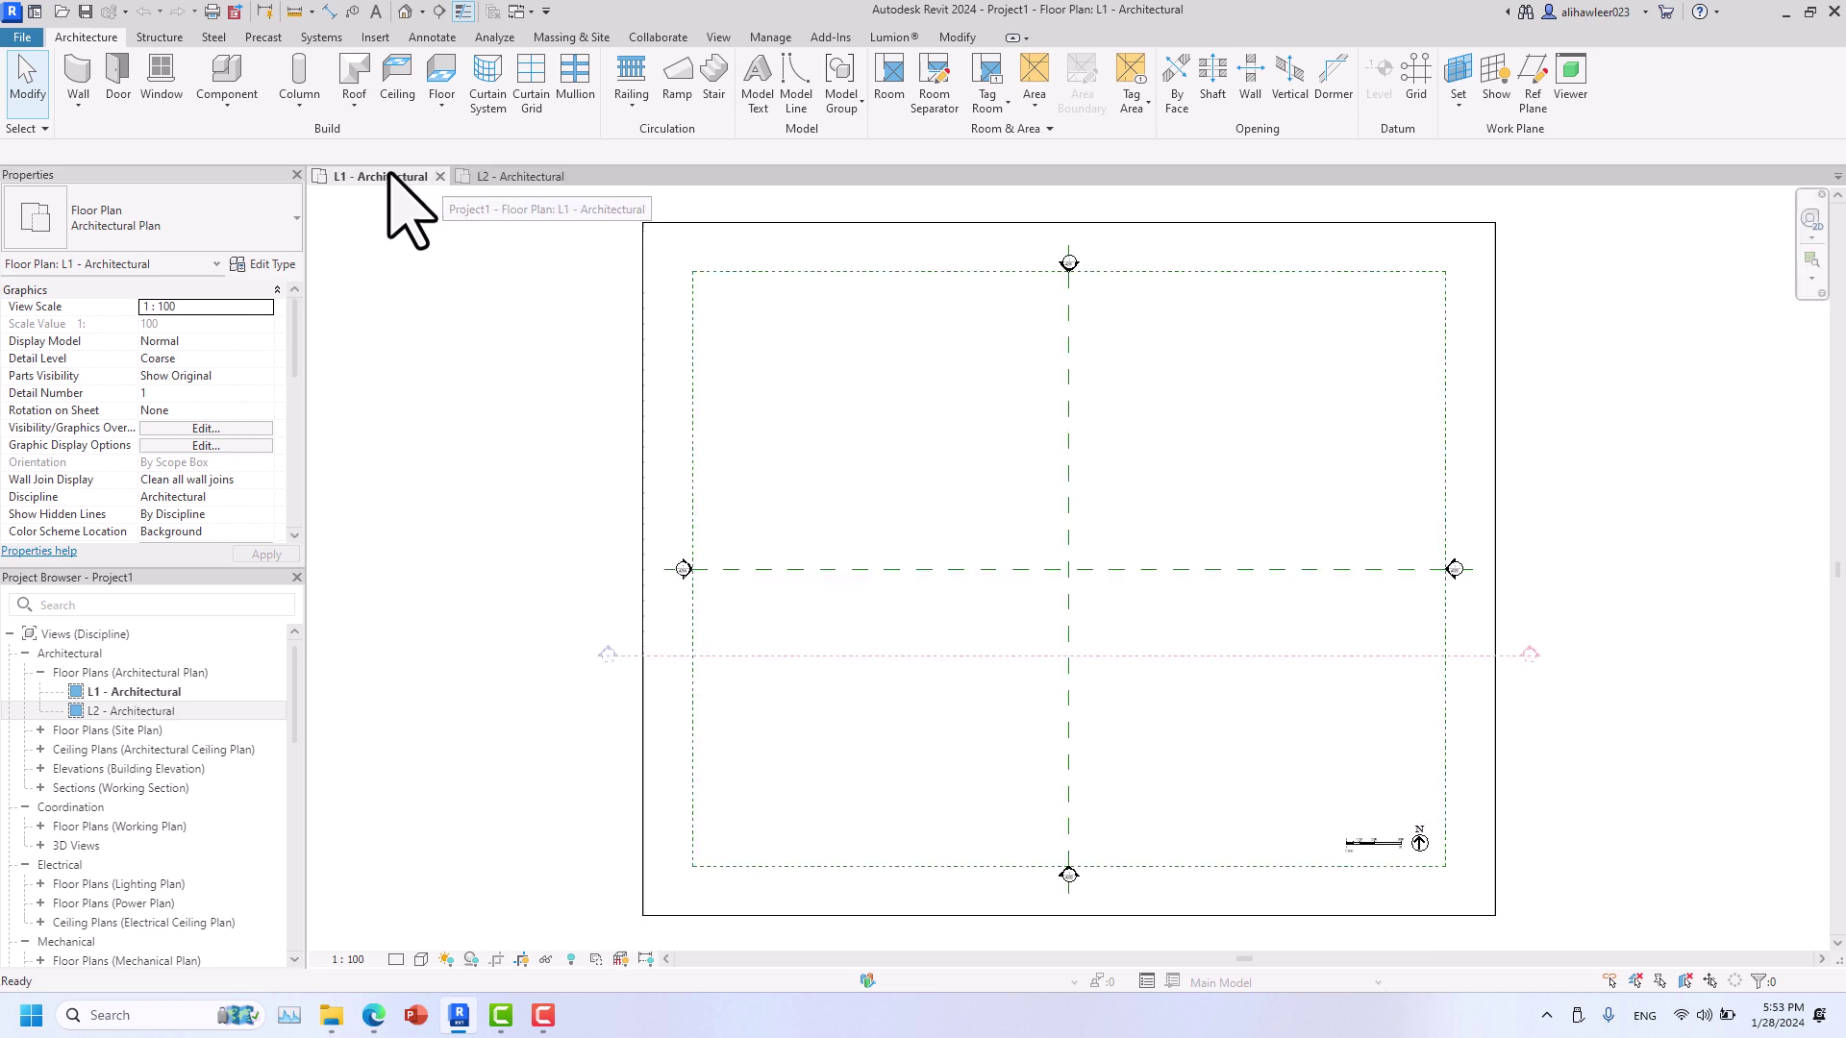
click(474, 178)
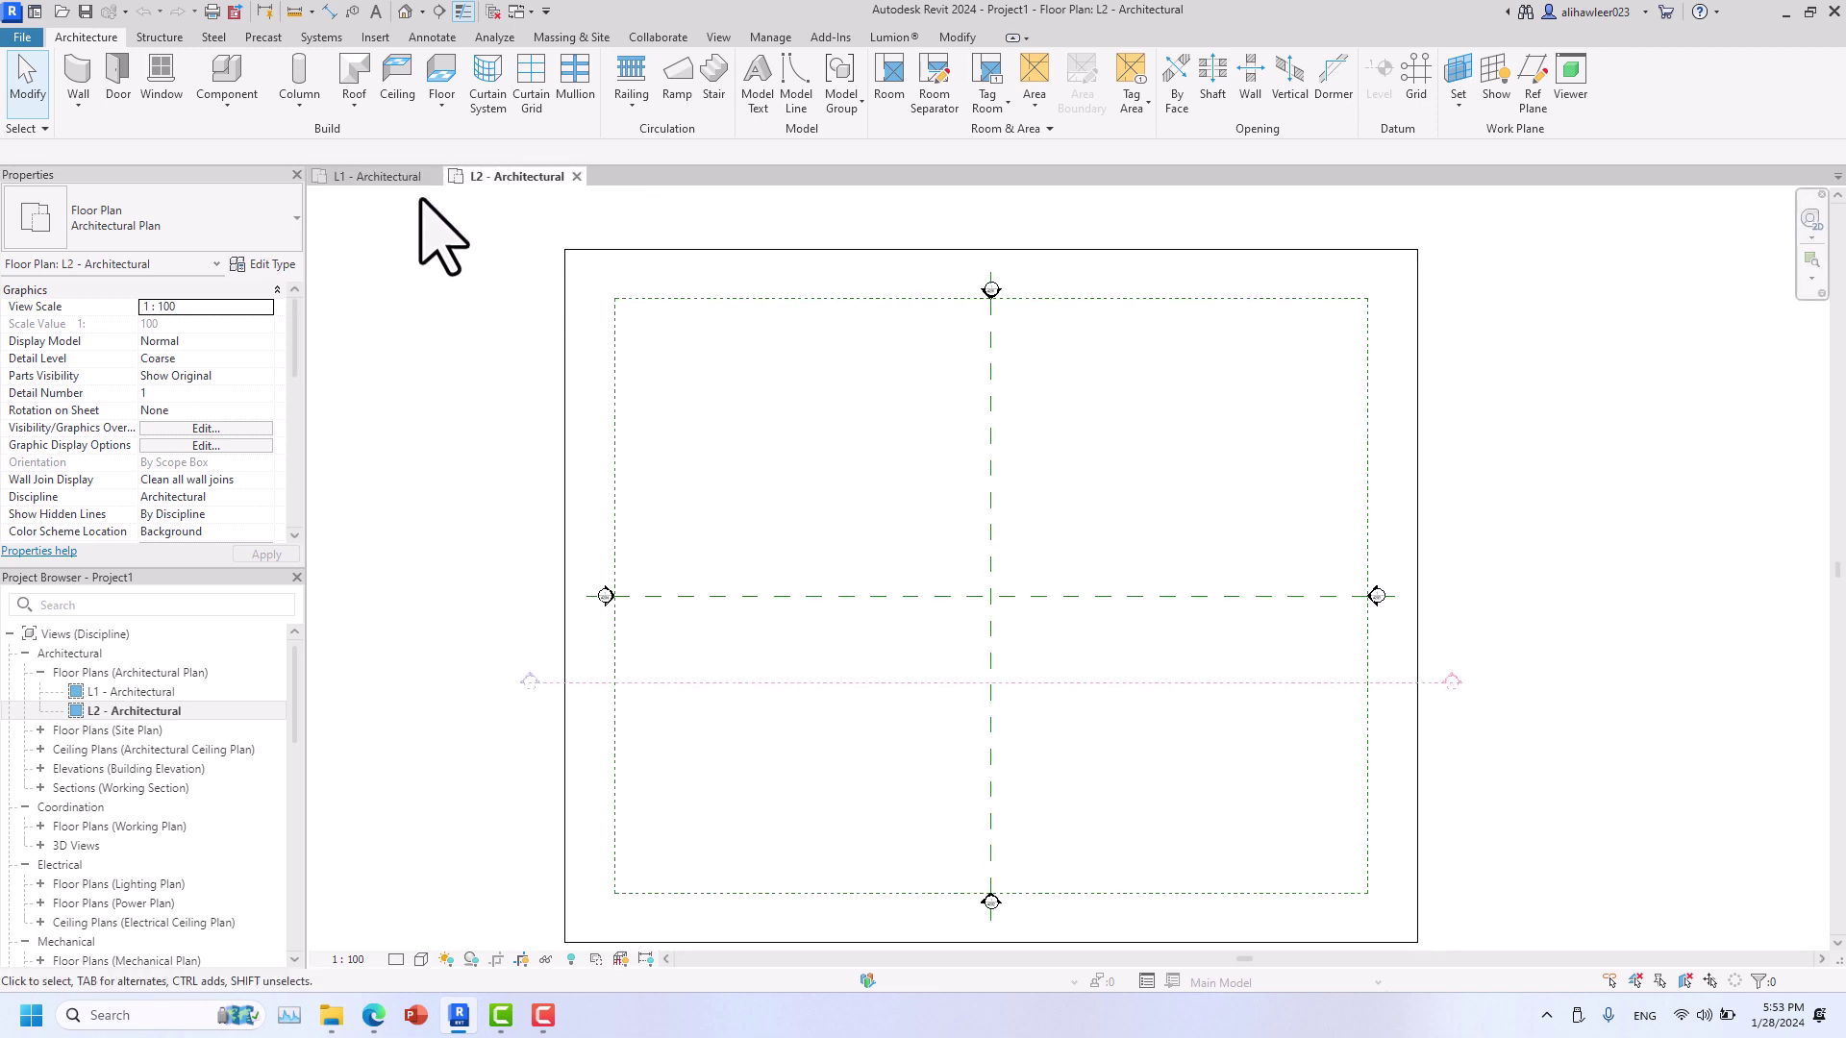
click(383, 176)
click(494, 178)
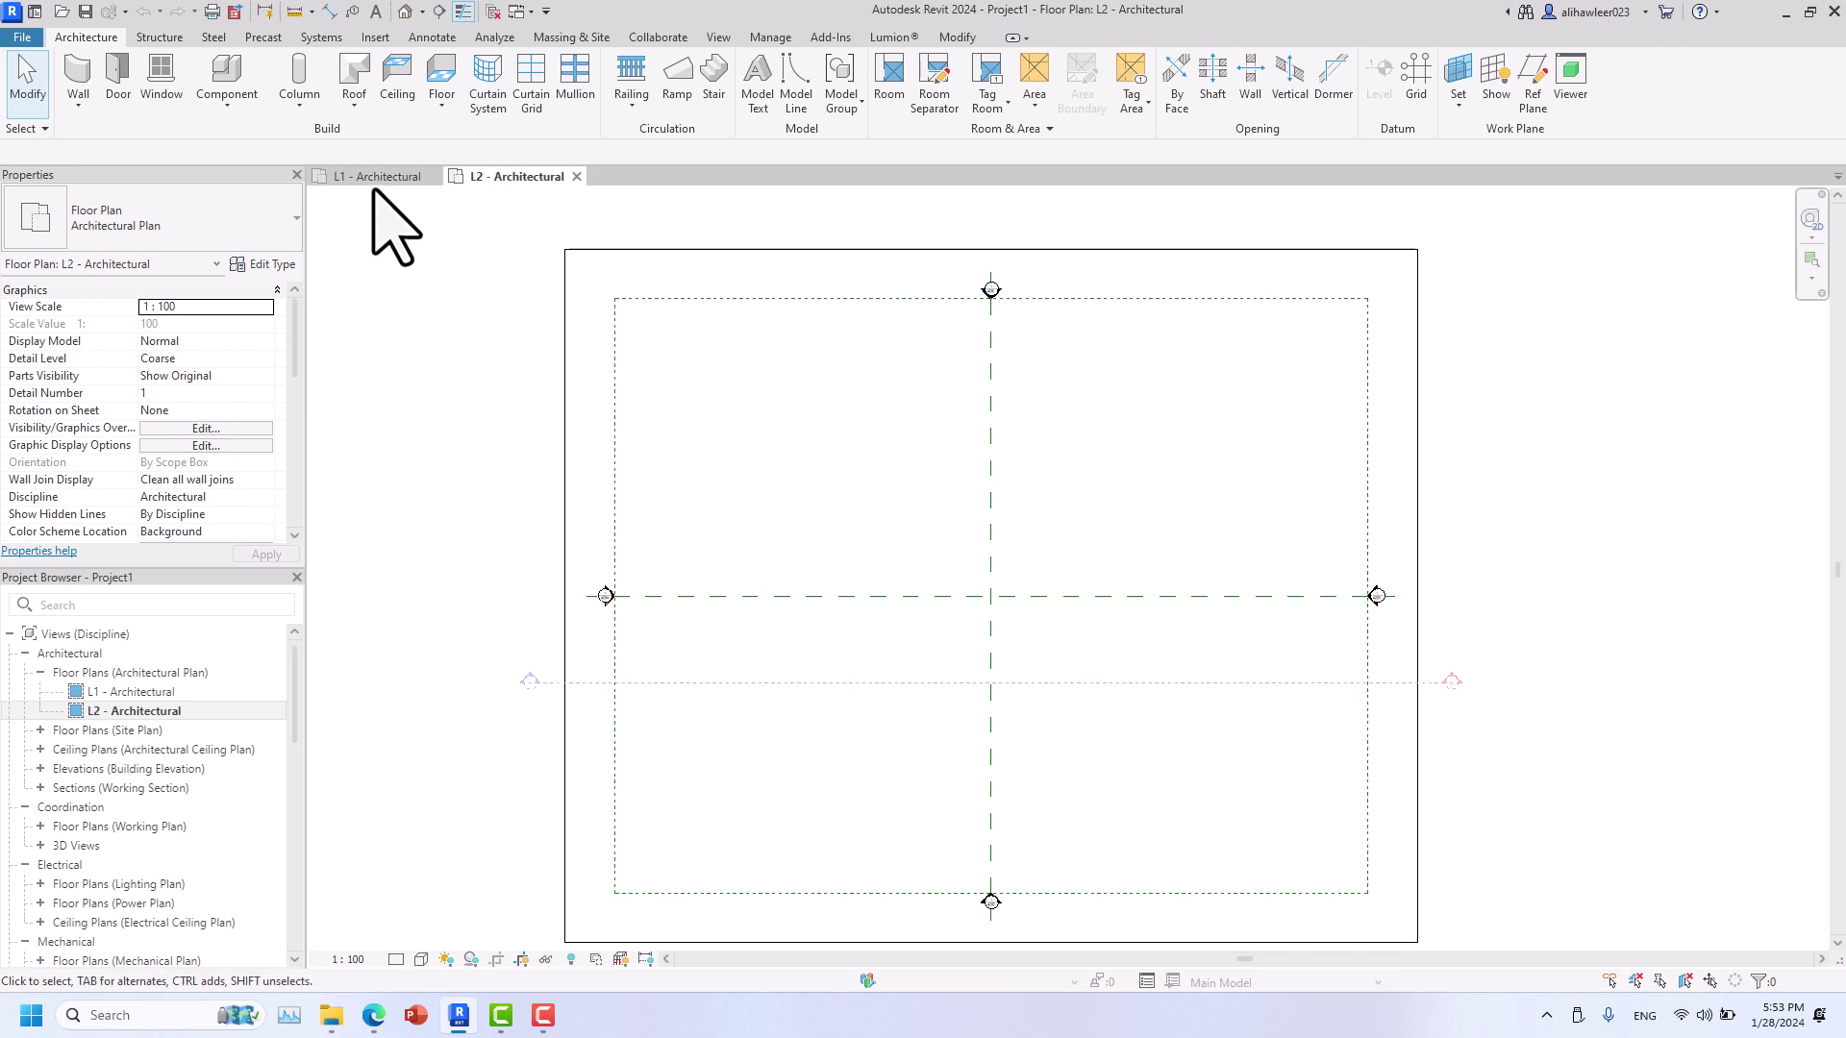
click(383, 178)
click(503, 179)
click(377, 178)
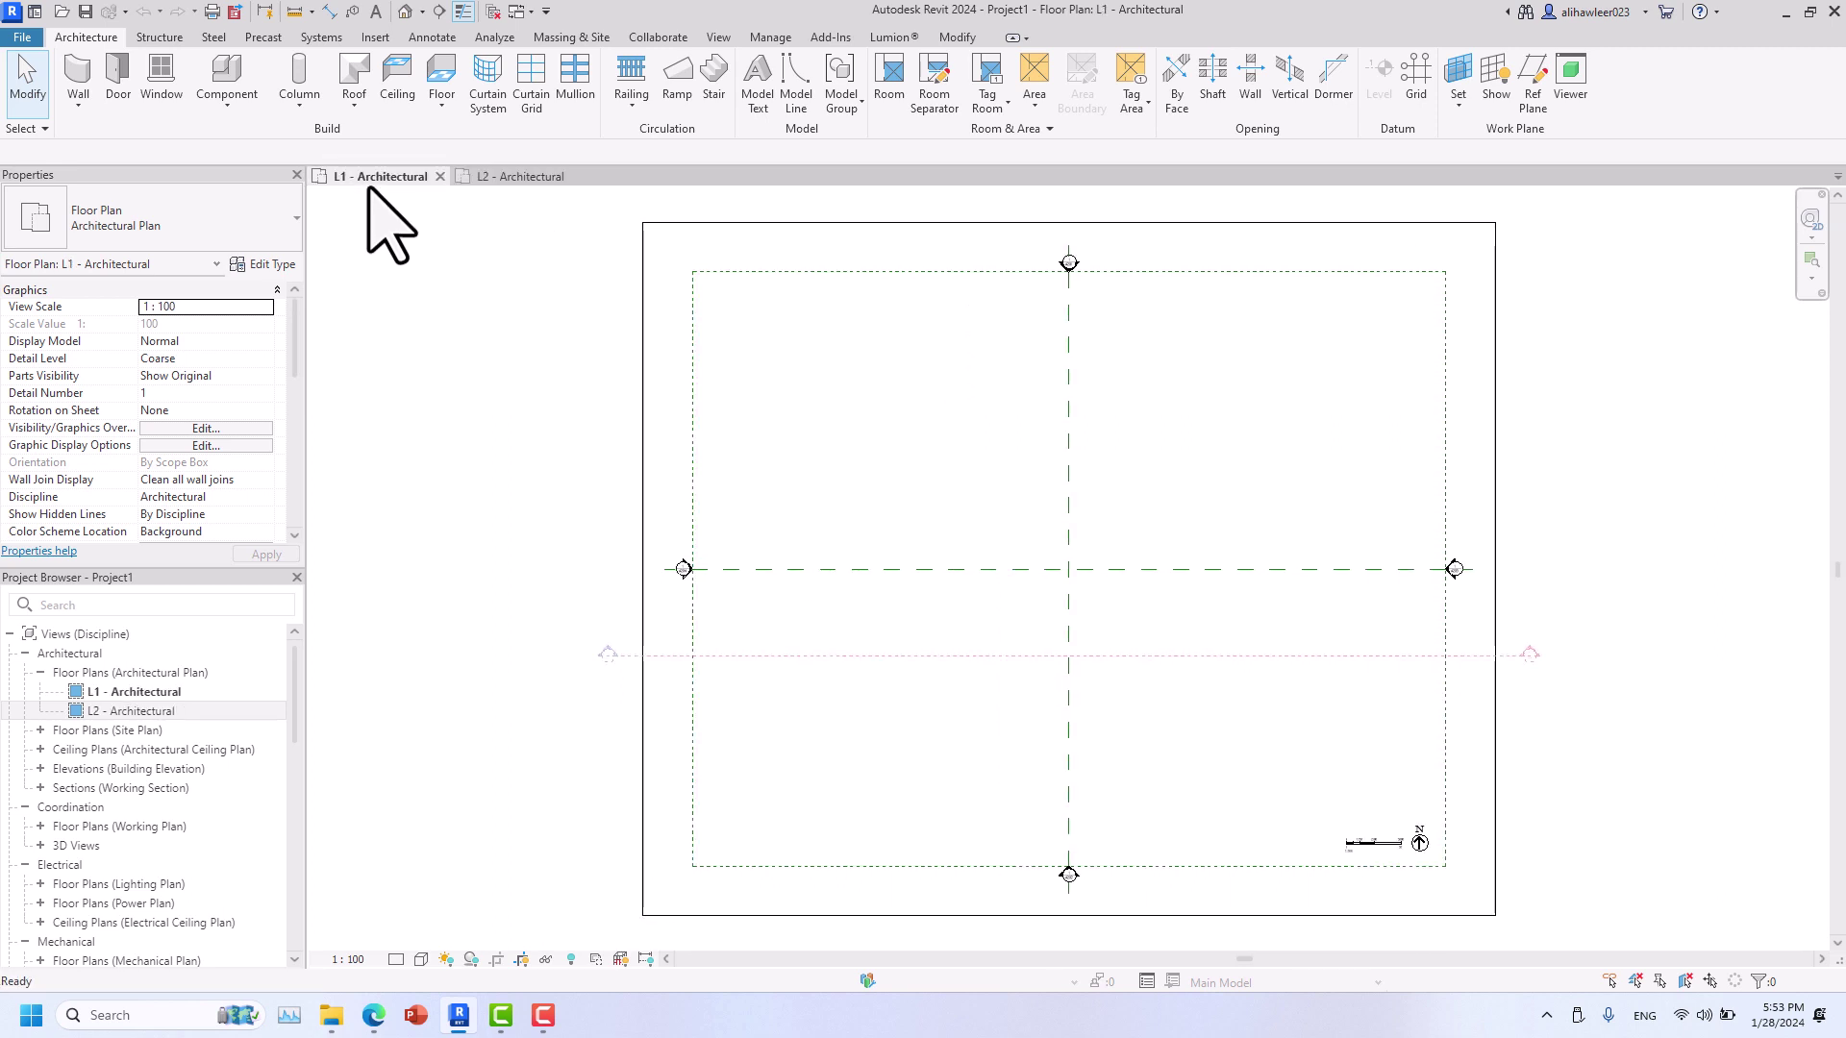
- Use Switch Windows to display the L2 floor plan, and alternate between both plans again, ending on L2
click(517, 11)
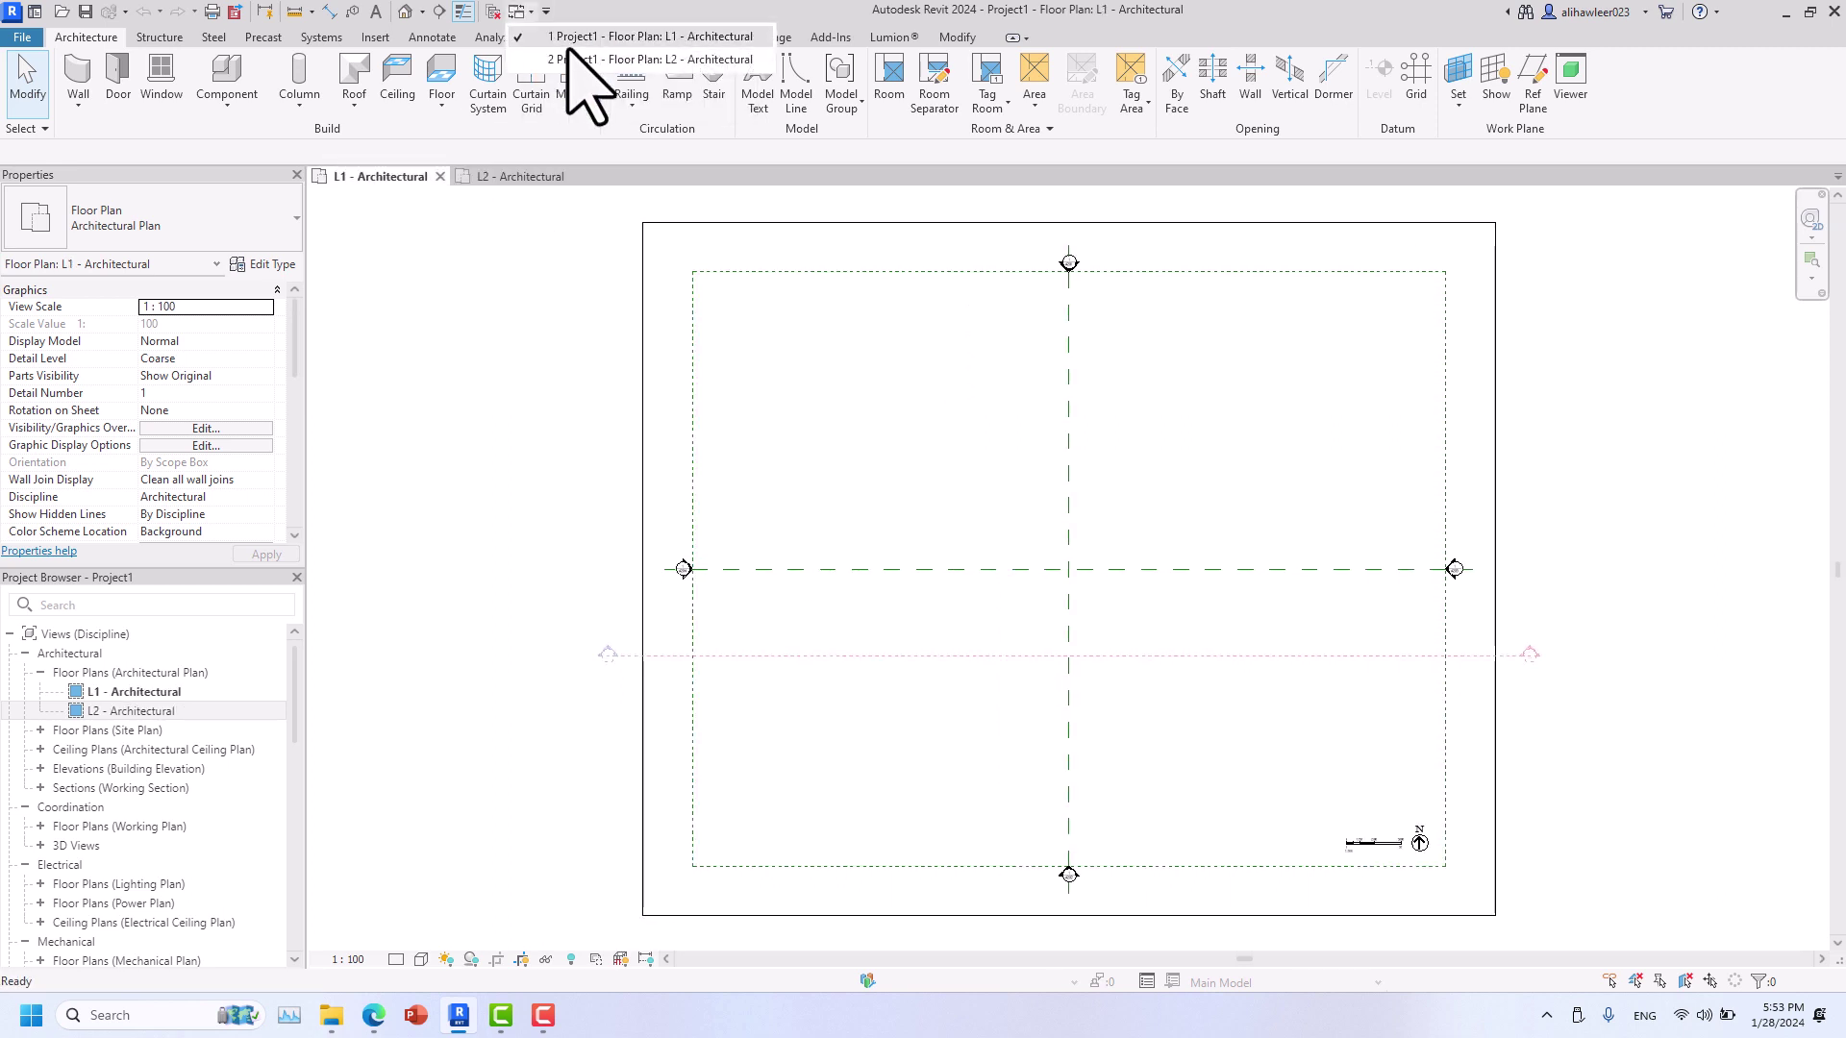
click(594, 60)
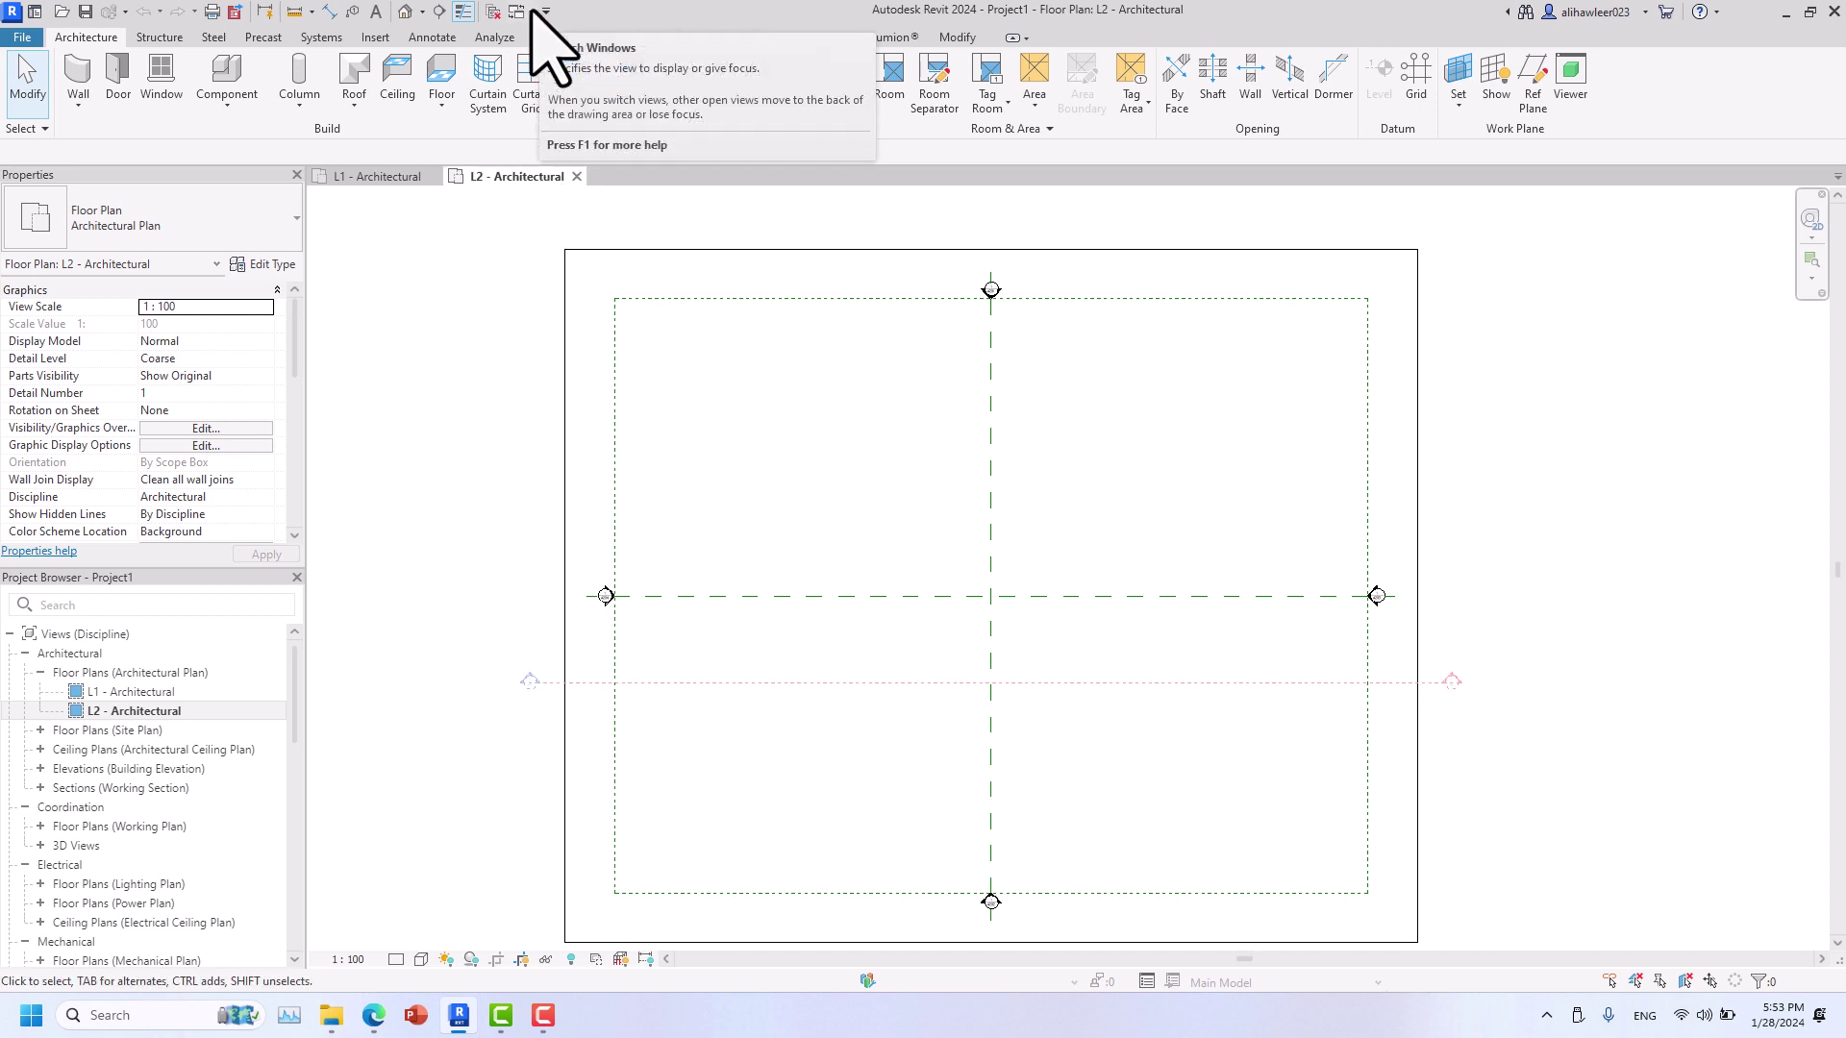
click(387, 181)
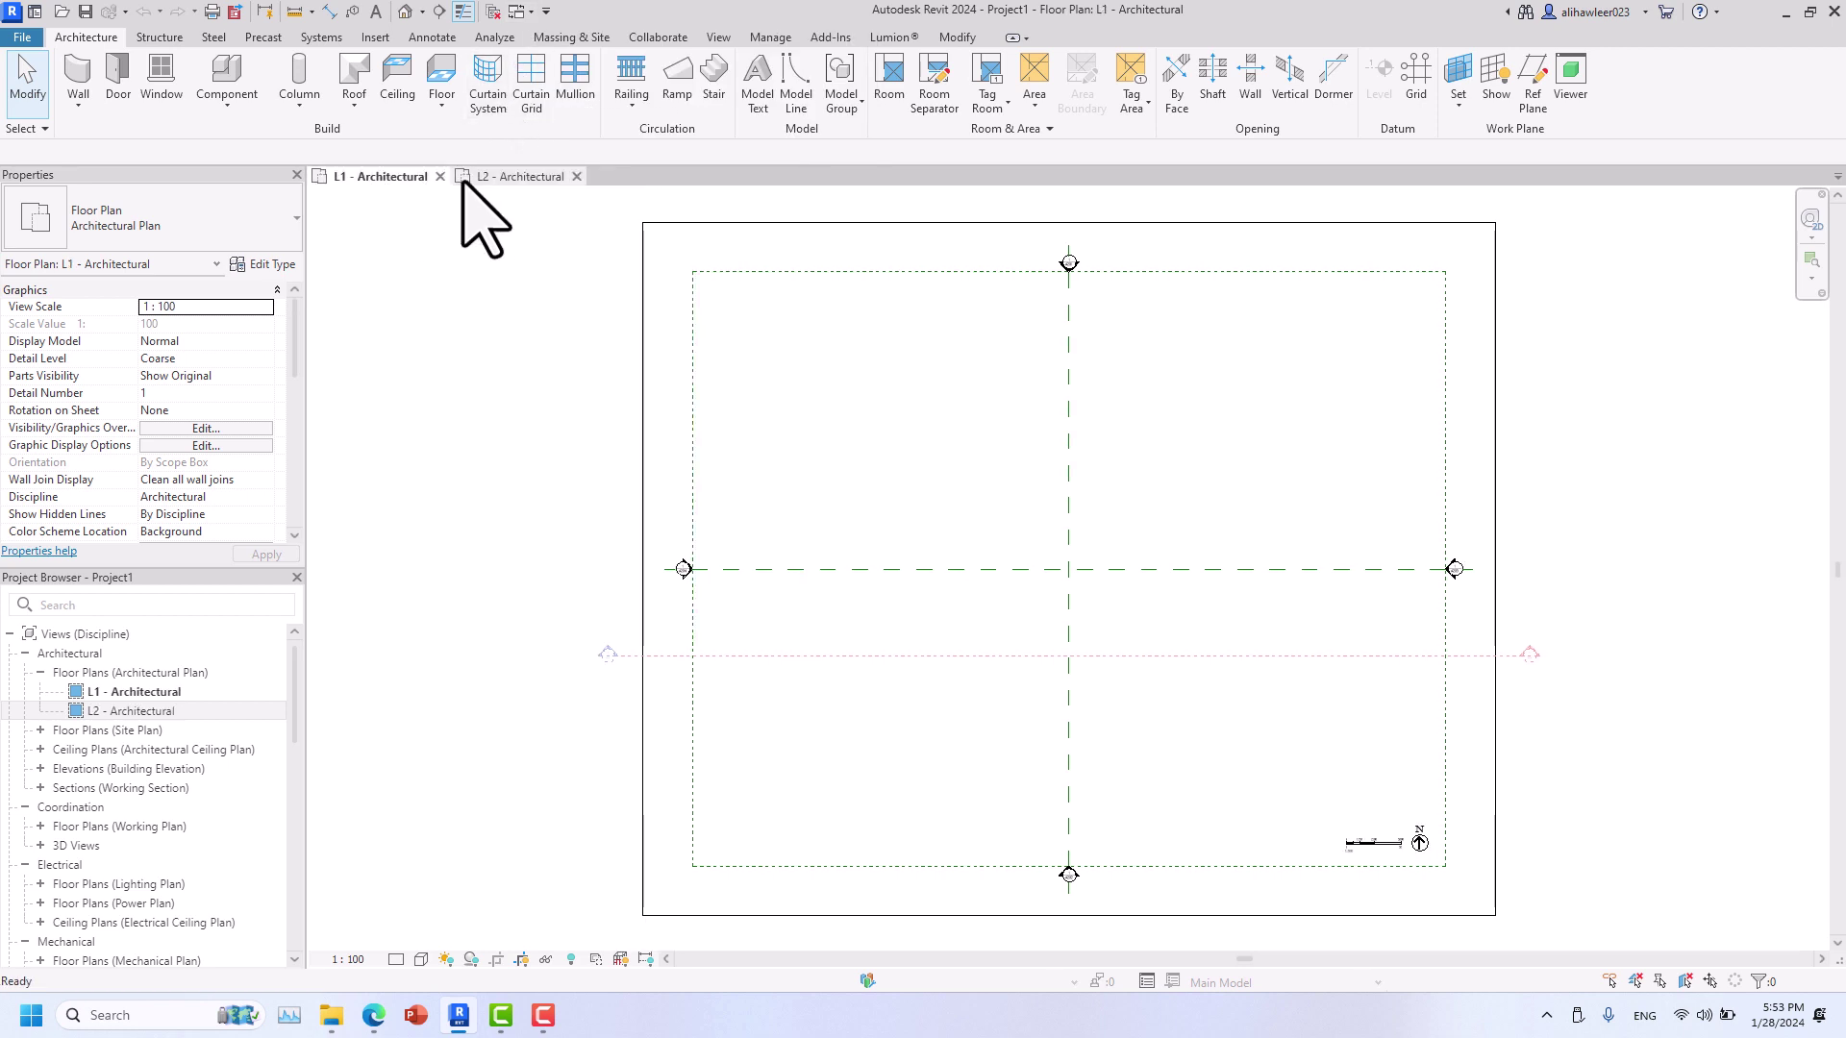
click(465, 183)
click(397, 183)
click(466, 181)
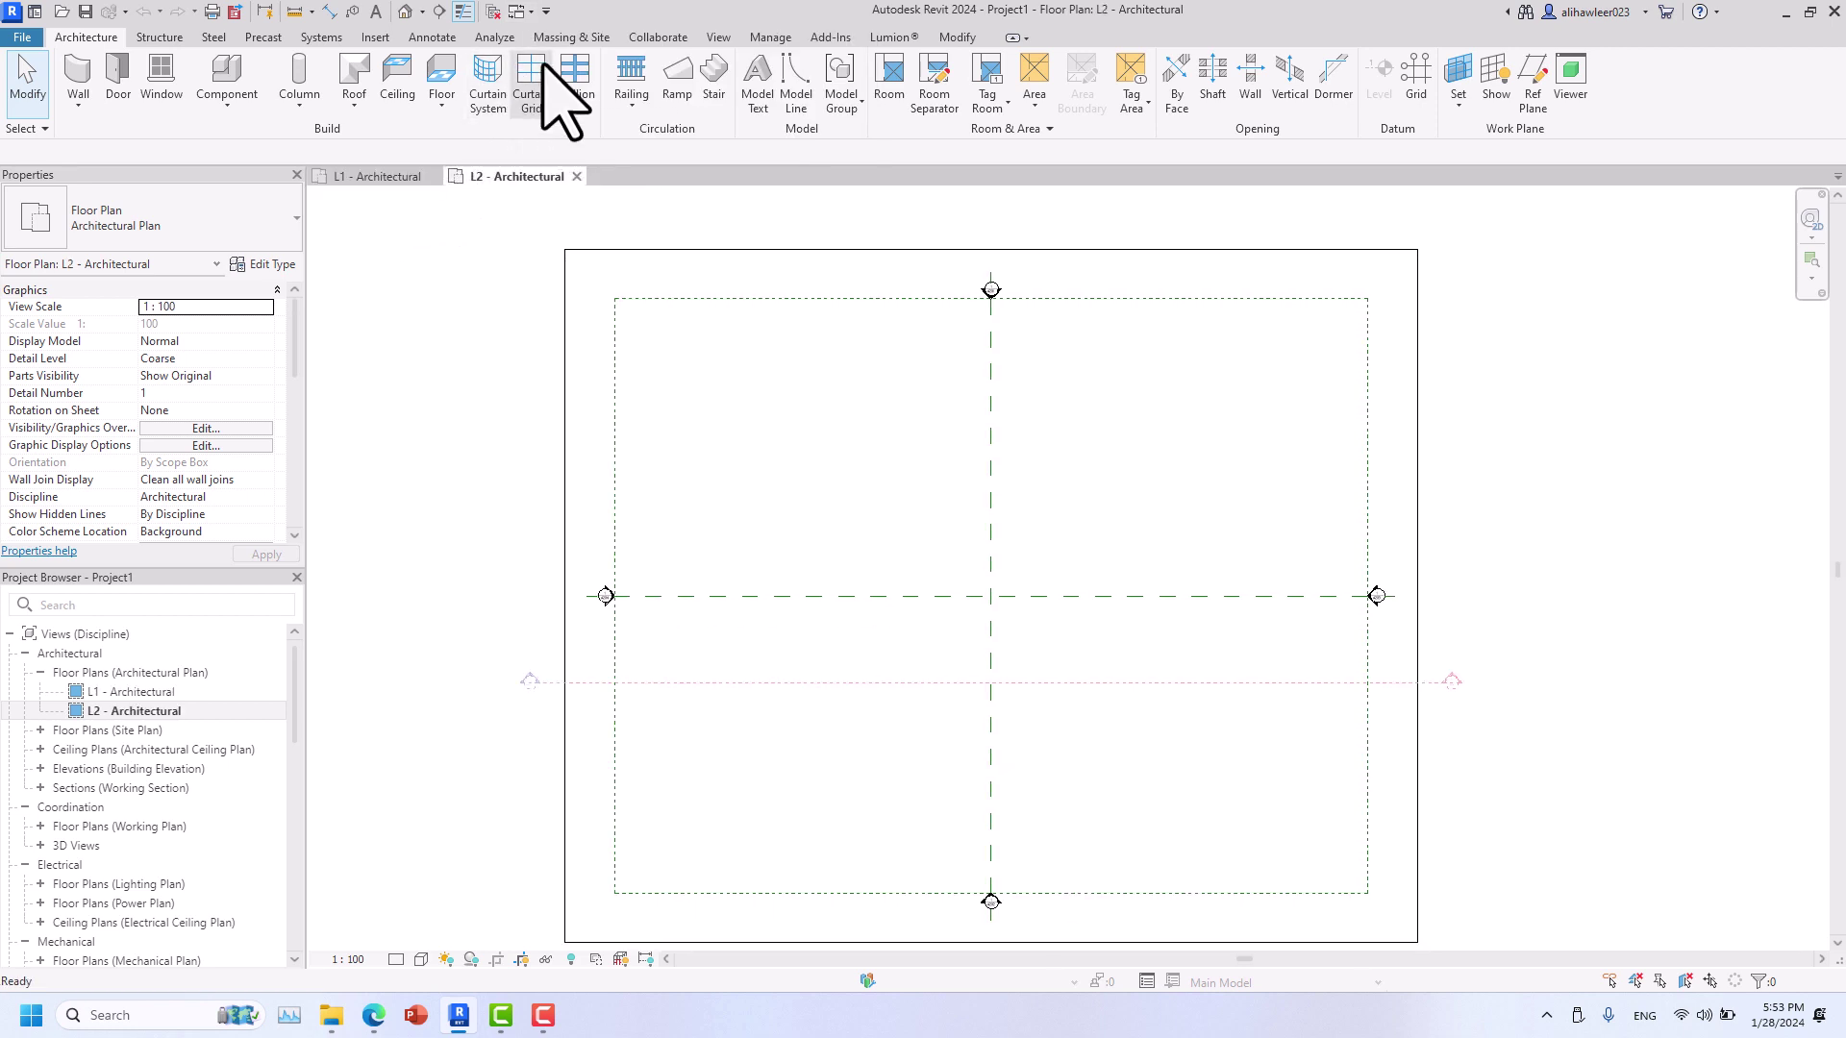
- Add the New command to the Quick Access Toolbar and remove it again
click(547, 10)
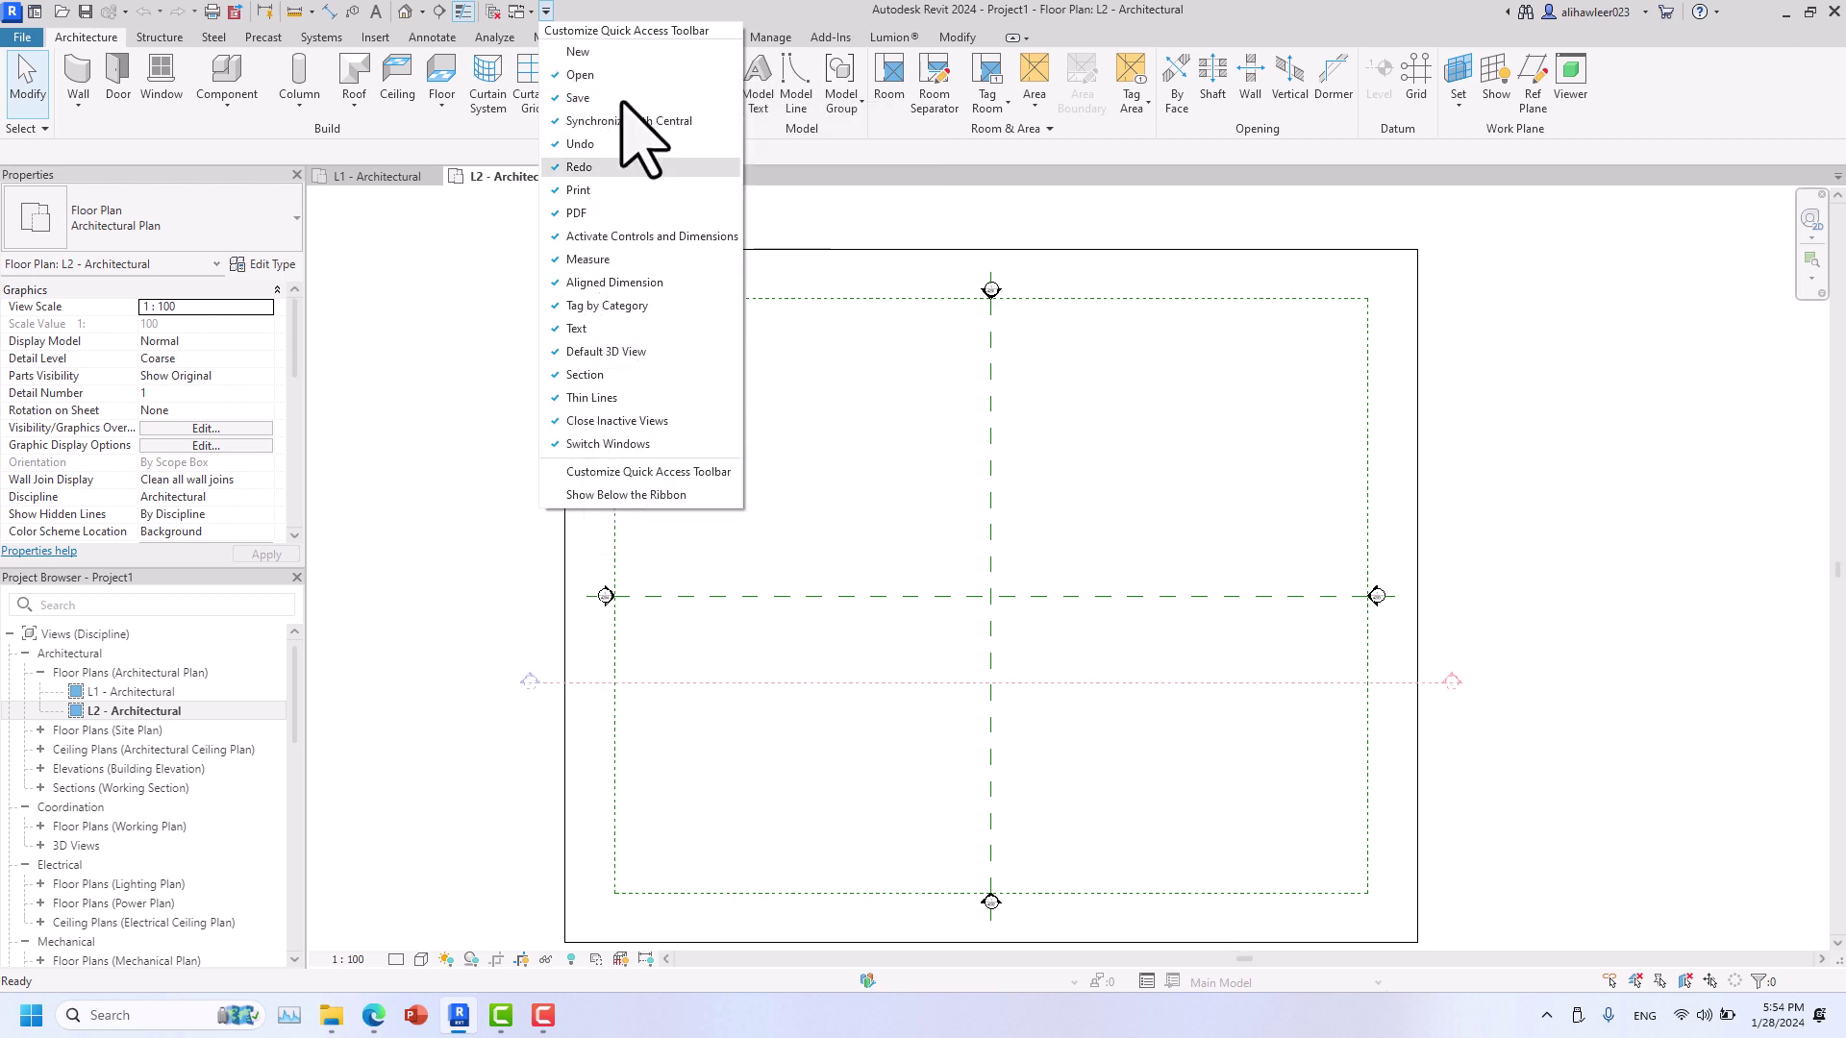
click(589, 56)
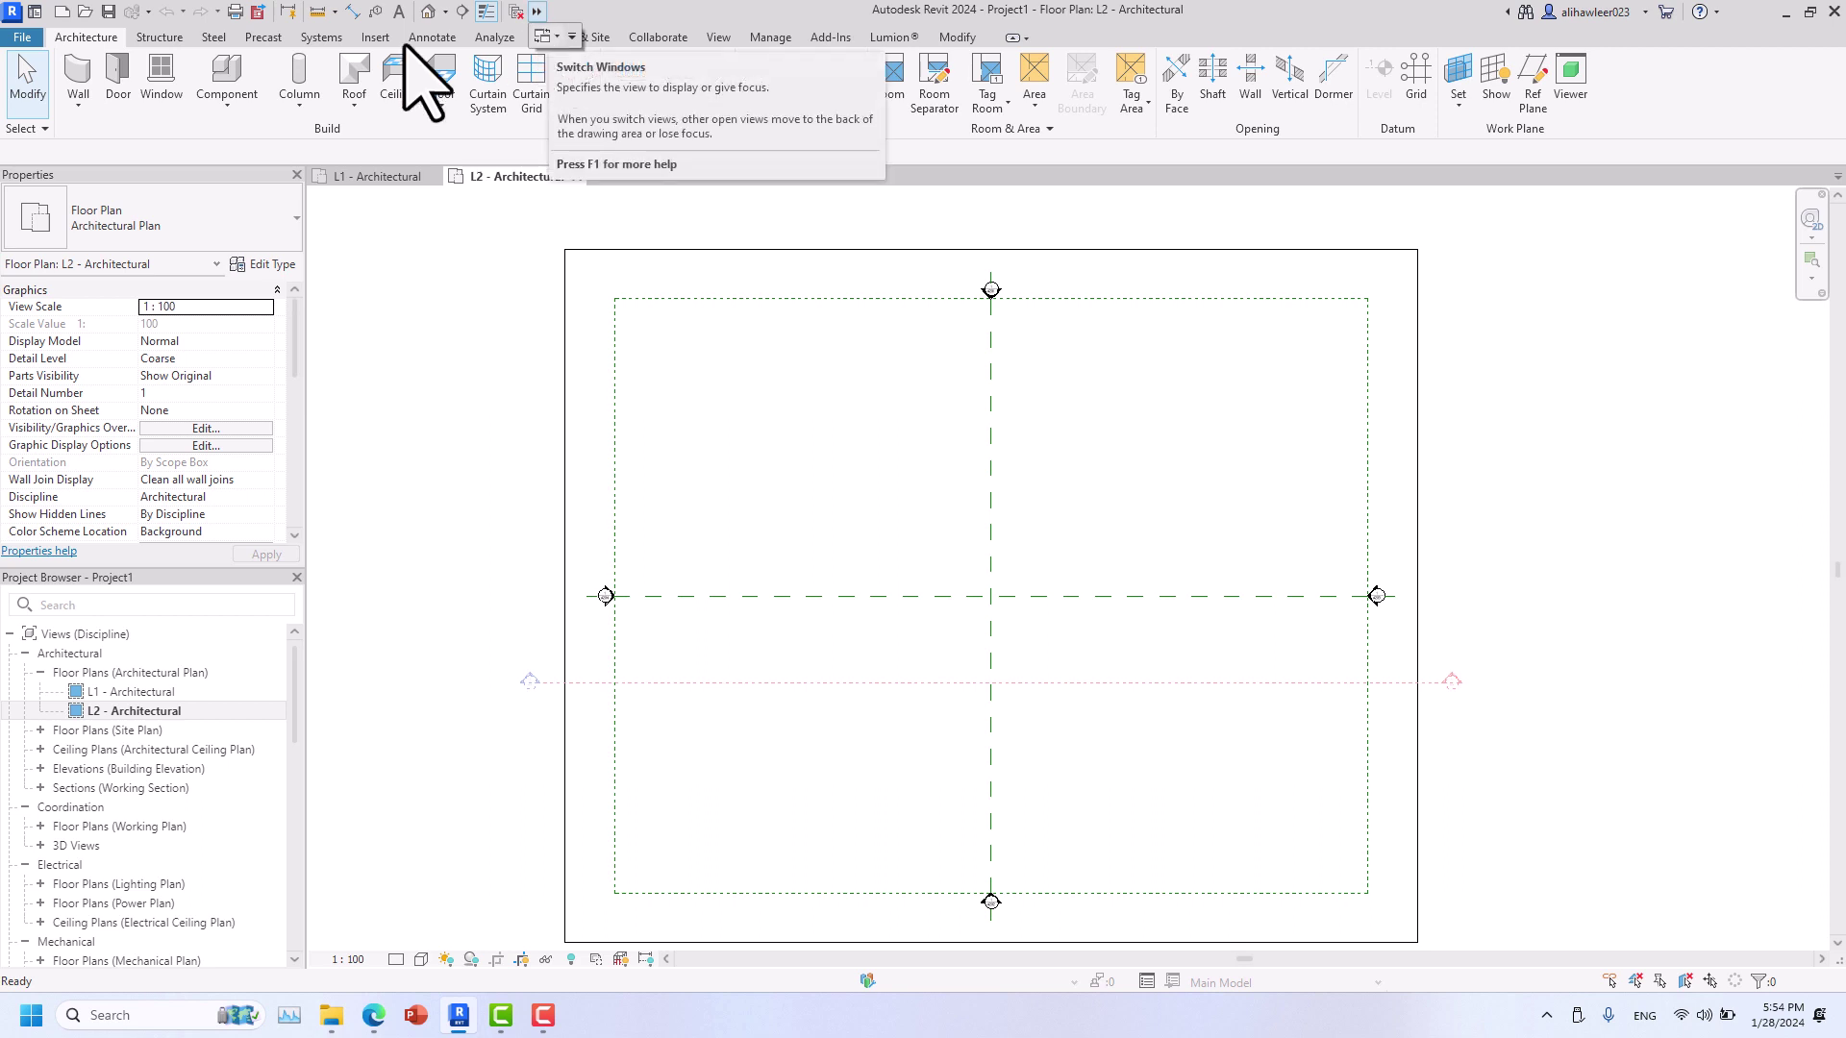
click(573, 36)
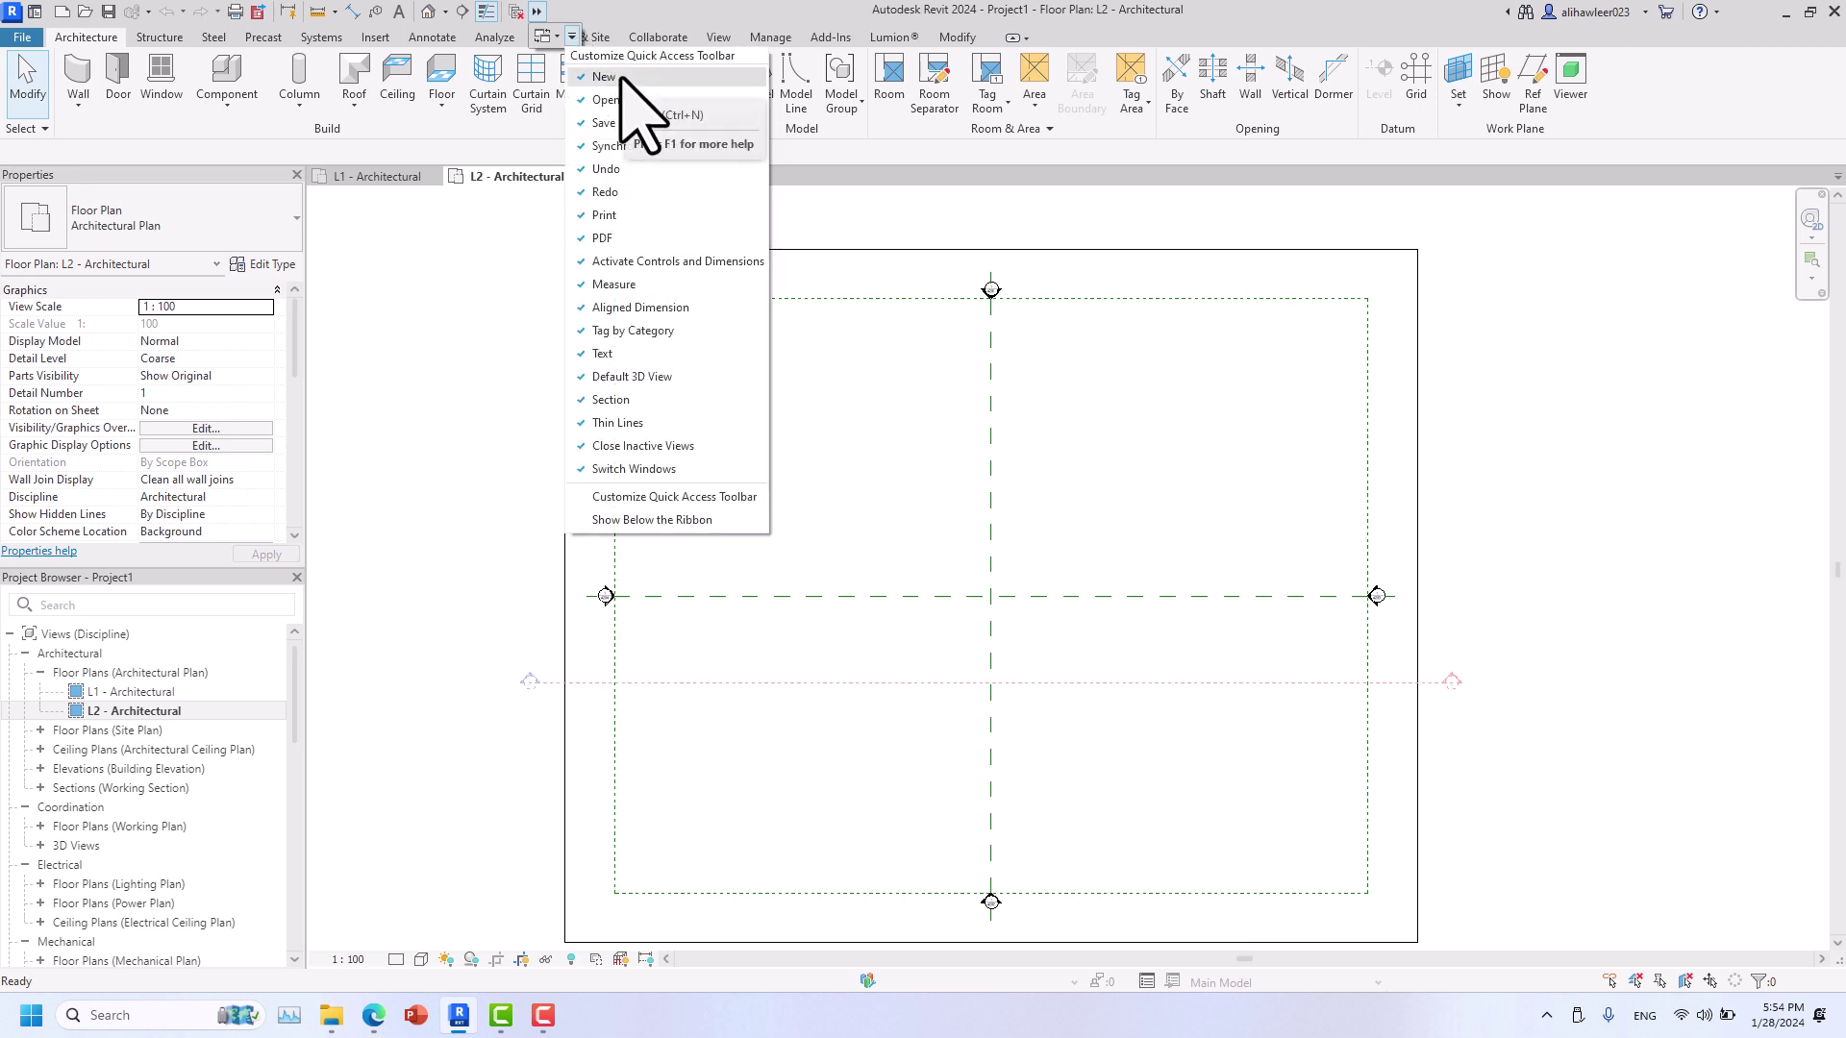
click(620, 77)
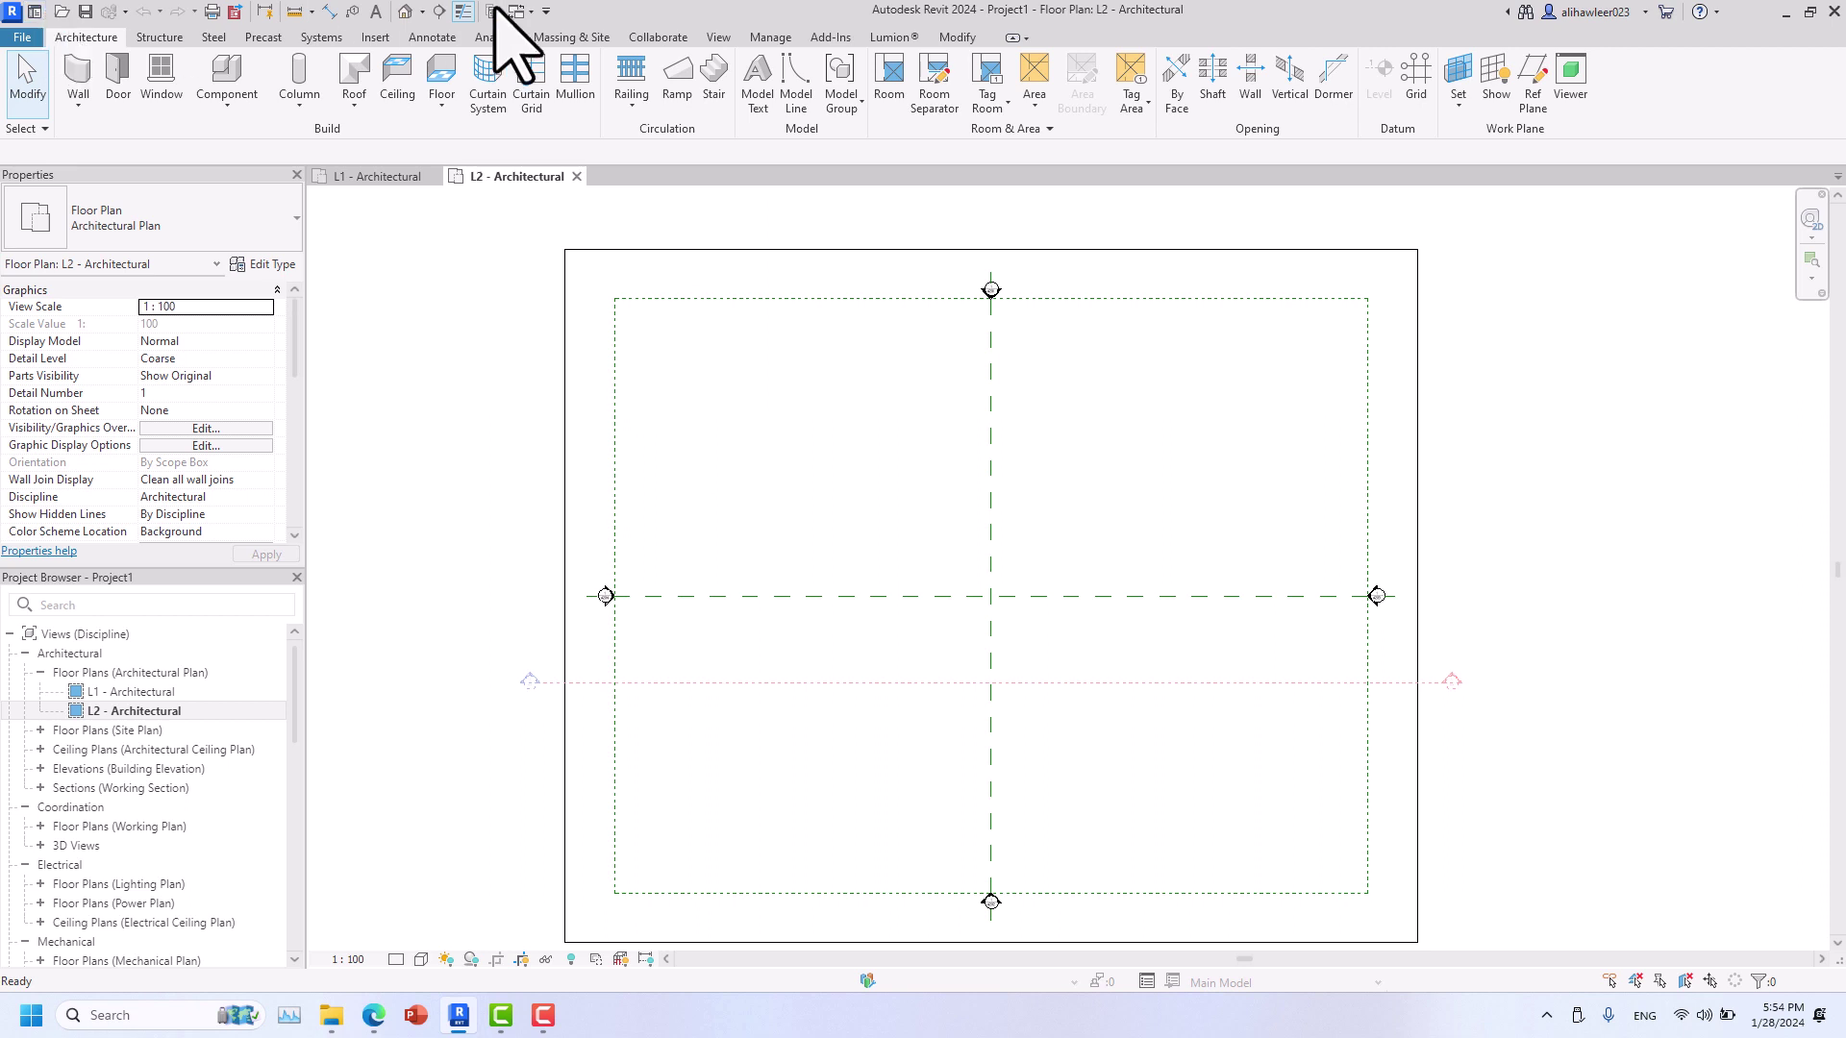
- Remove the Open command from the Quick Access Toolbar and add the New command
click(545, 11)
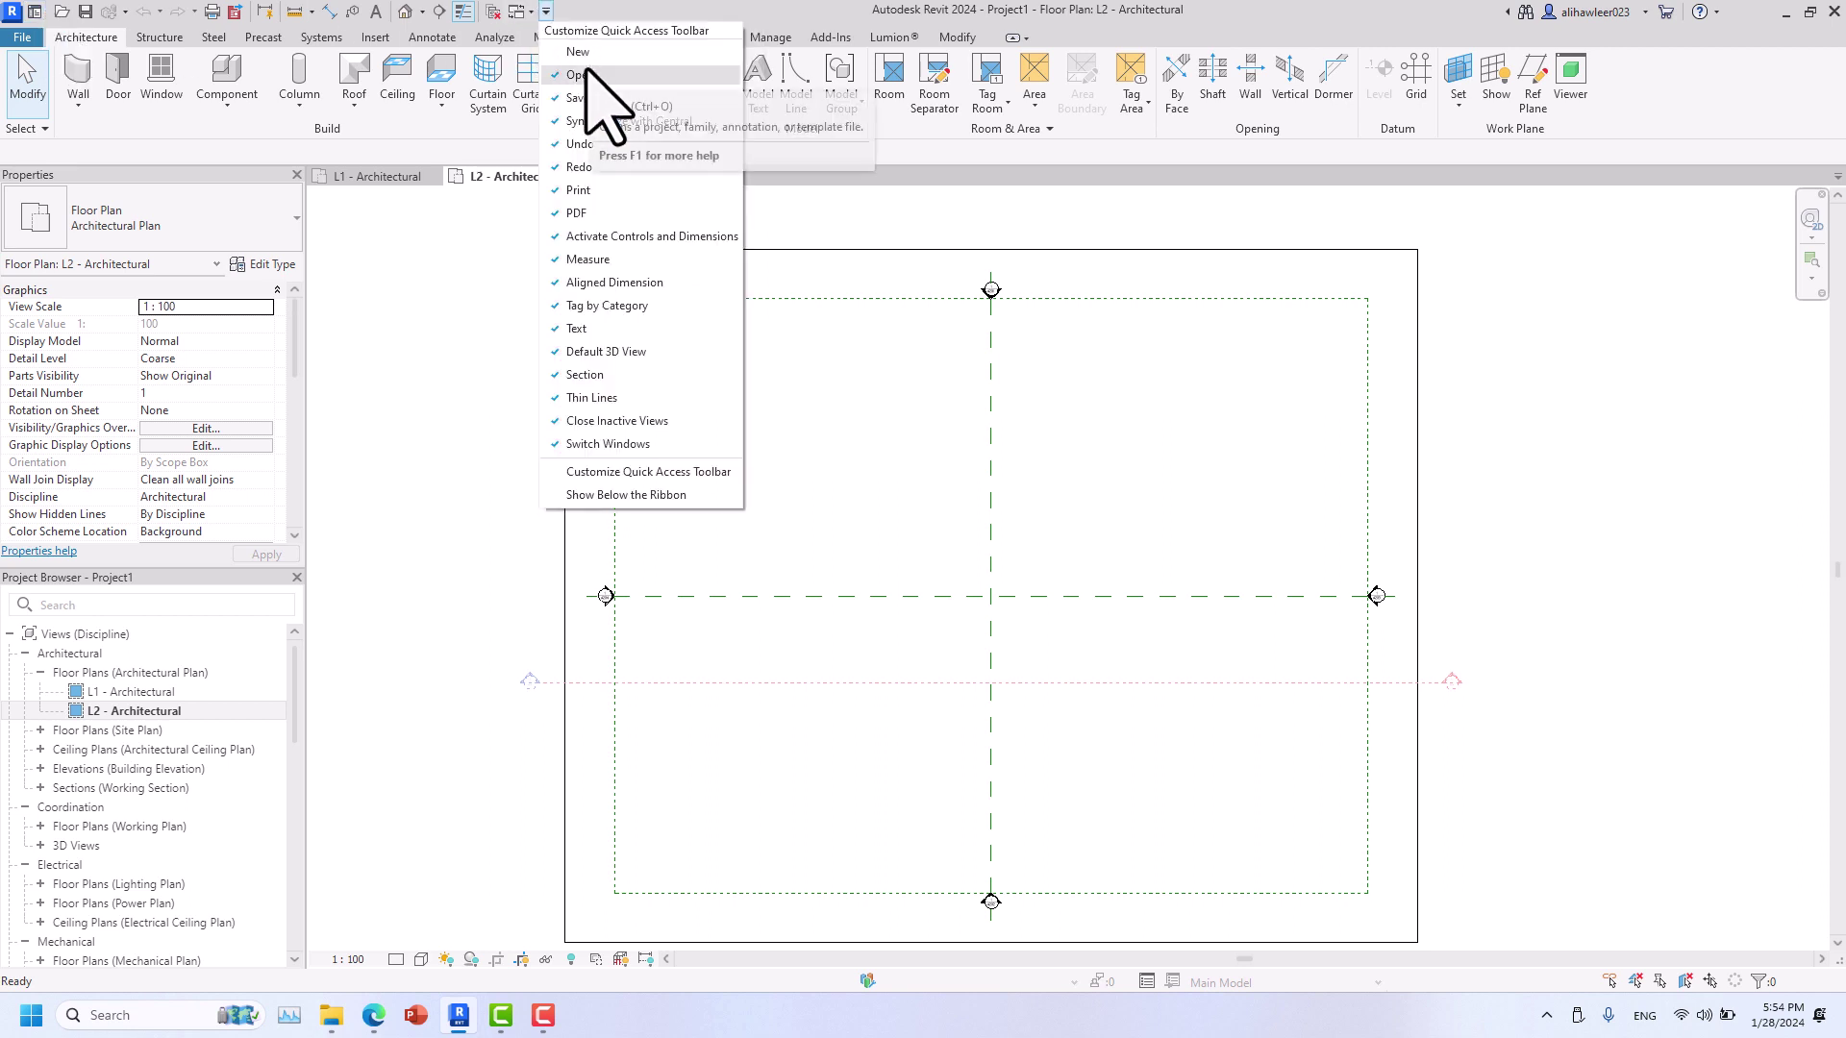
click(586, 75)
click(522, 11)
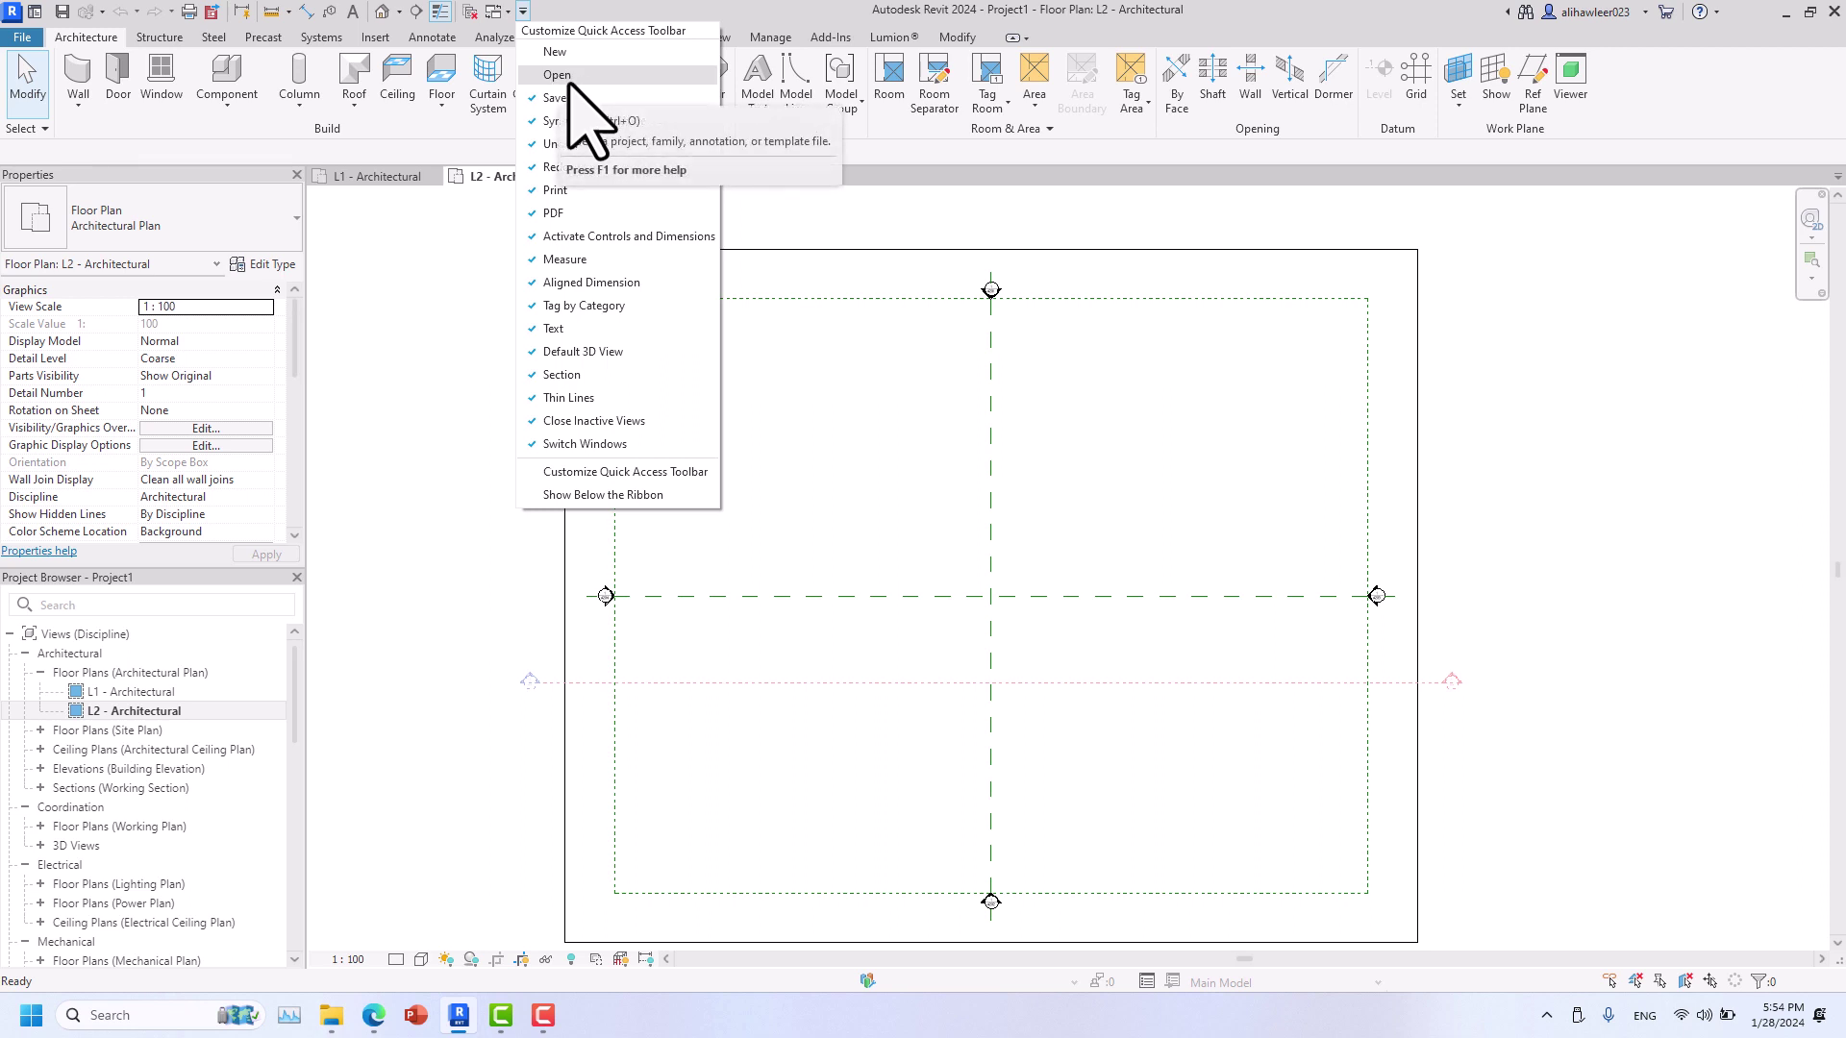
click(568, 77)
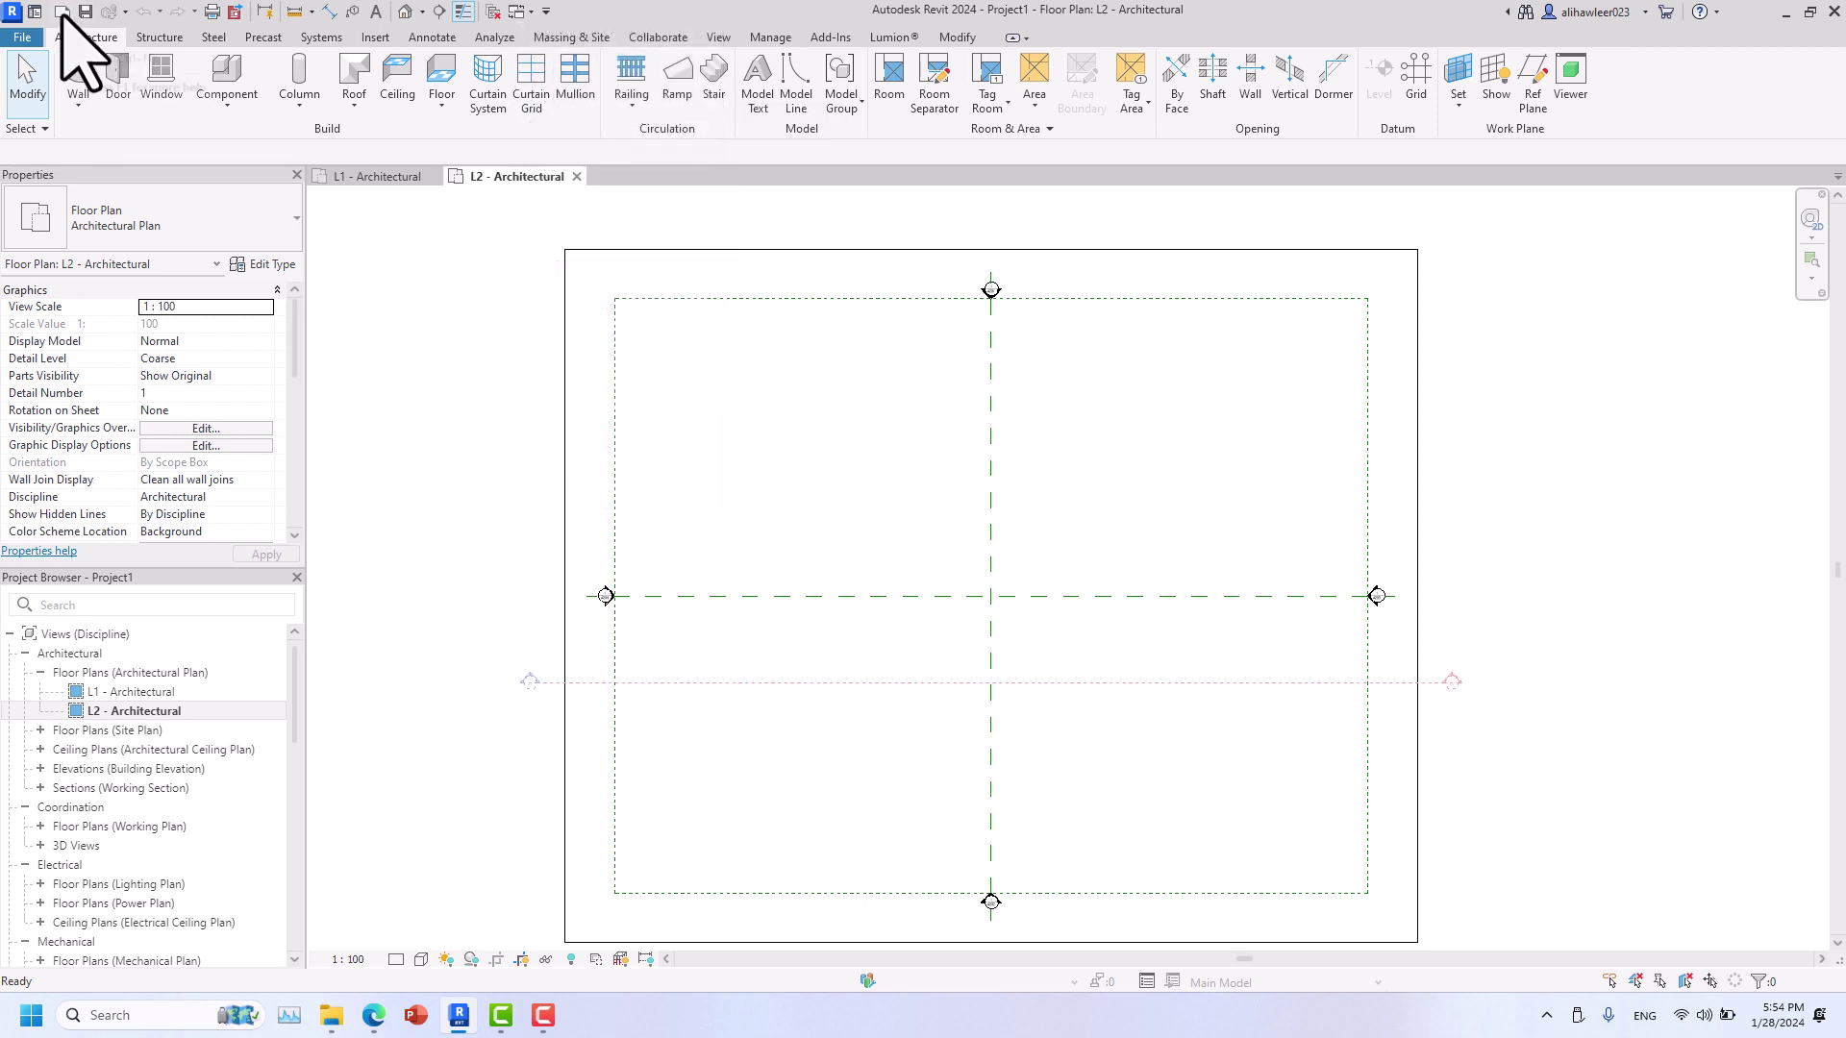
- Add the Open command back to the Quick Access Toolbar and take the New command off it
click(545, 12)
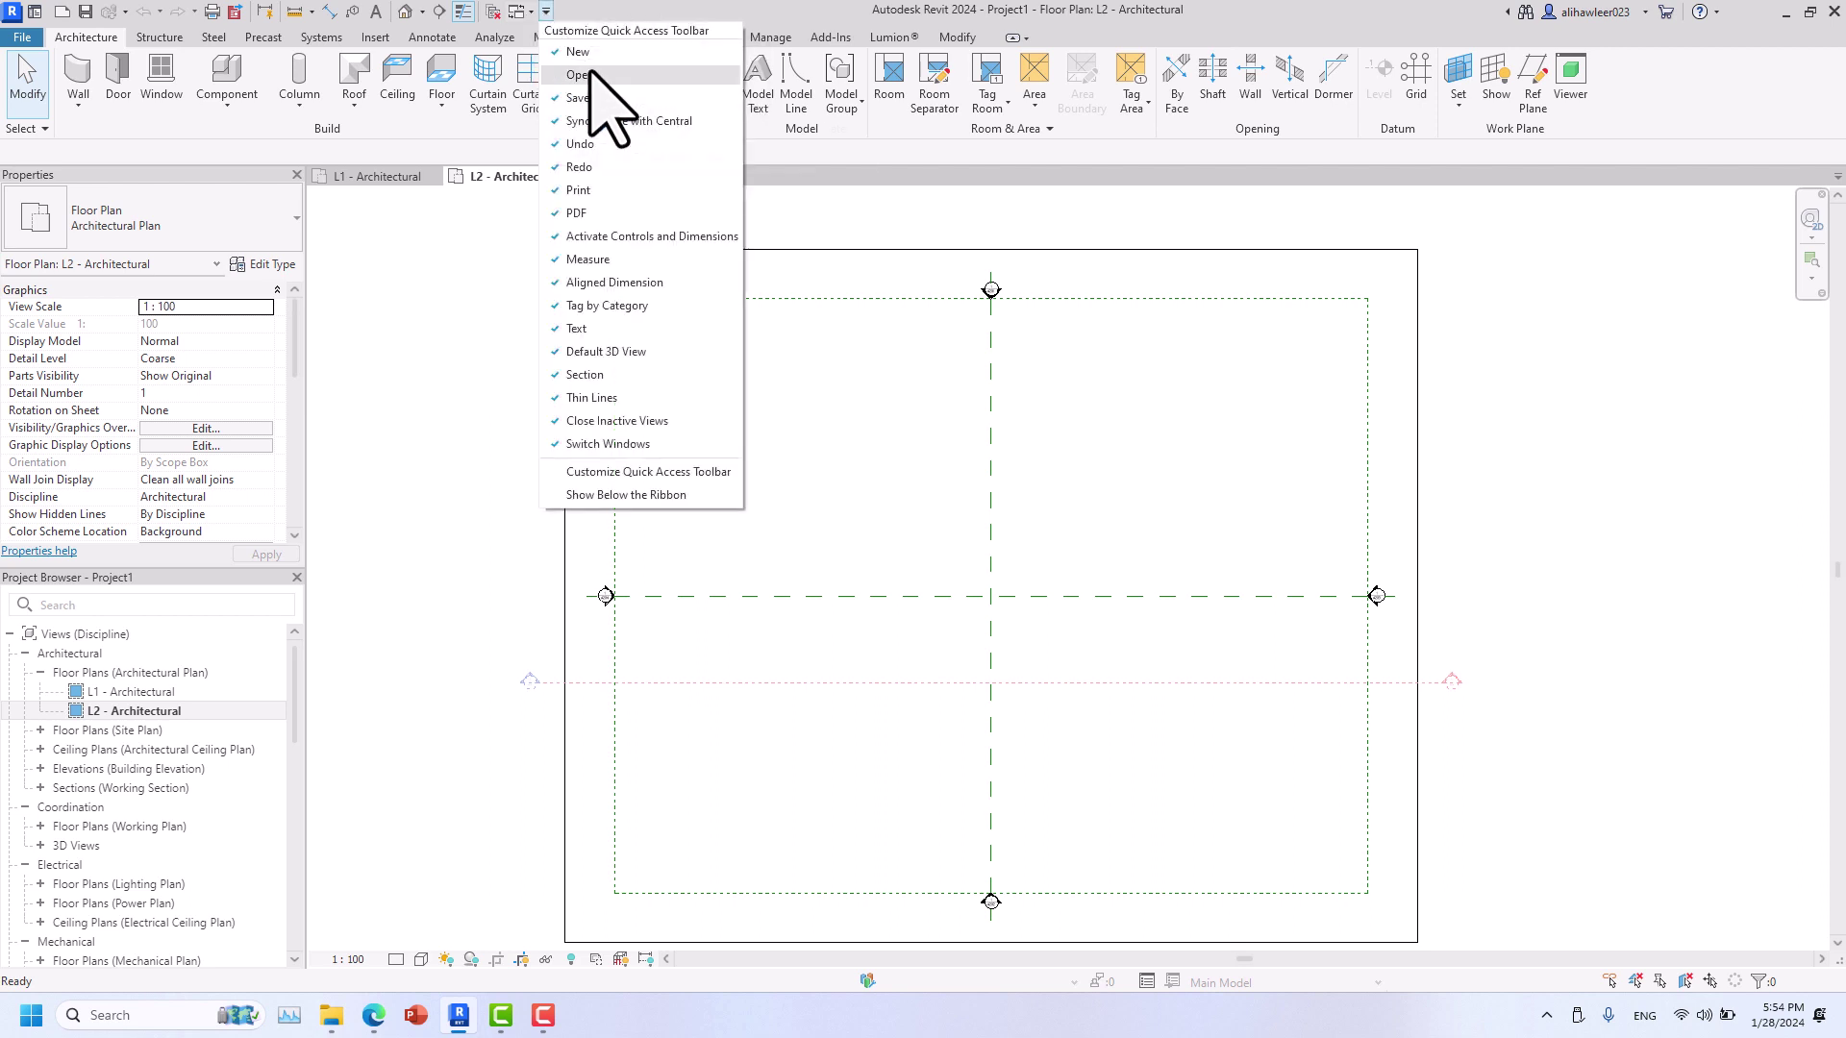
click(590, 74)
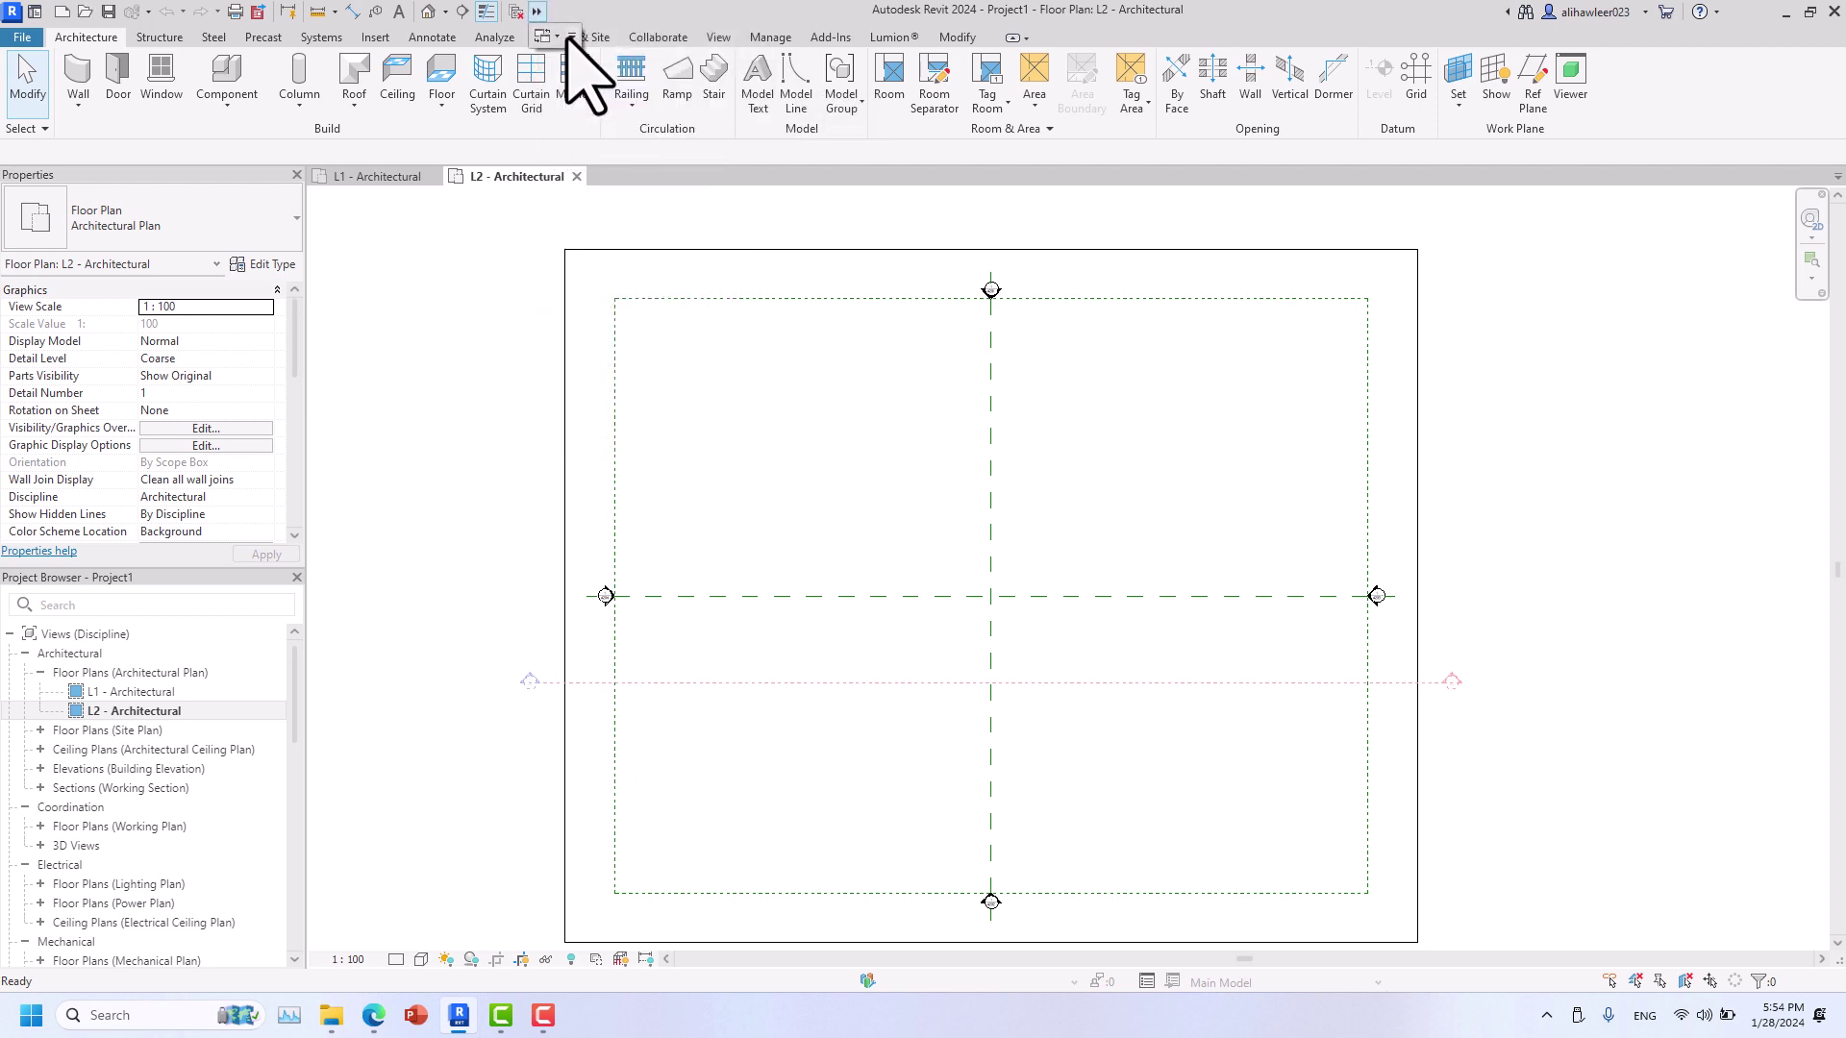
click(566, 38)
click(595, 78)
- Show the Quick Access Toolbar below the ribbon and return it above the ribbon
click(544, 11)
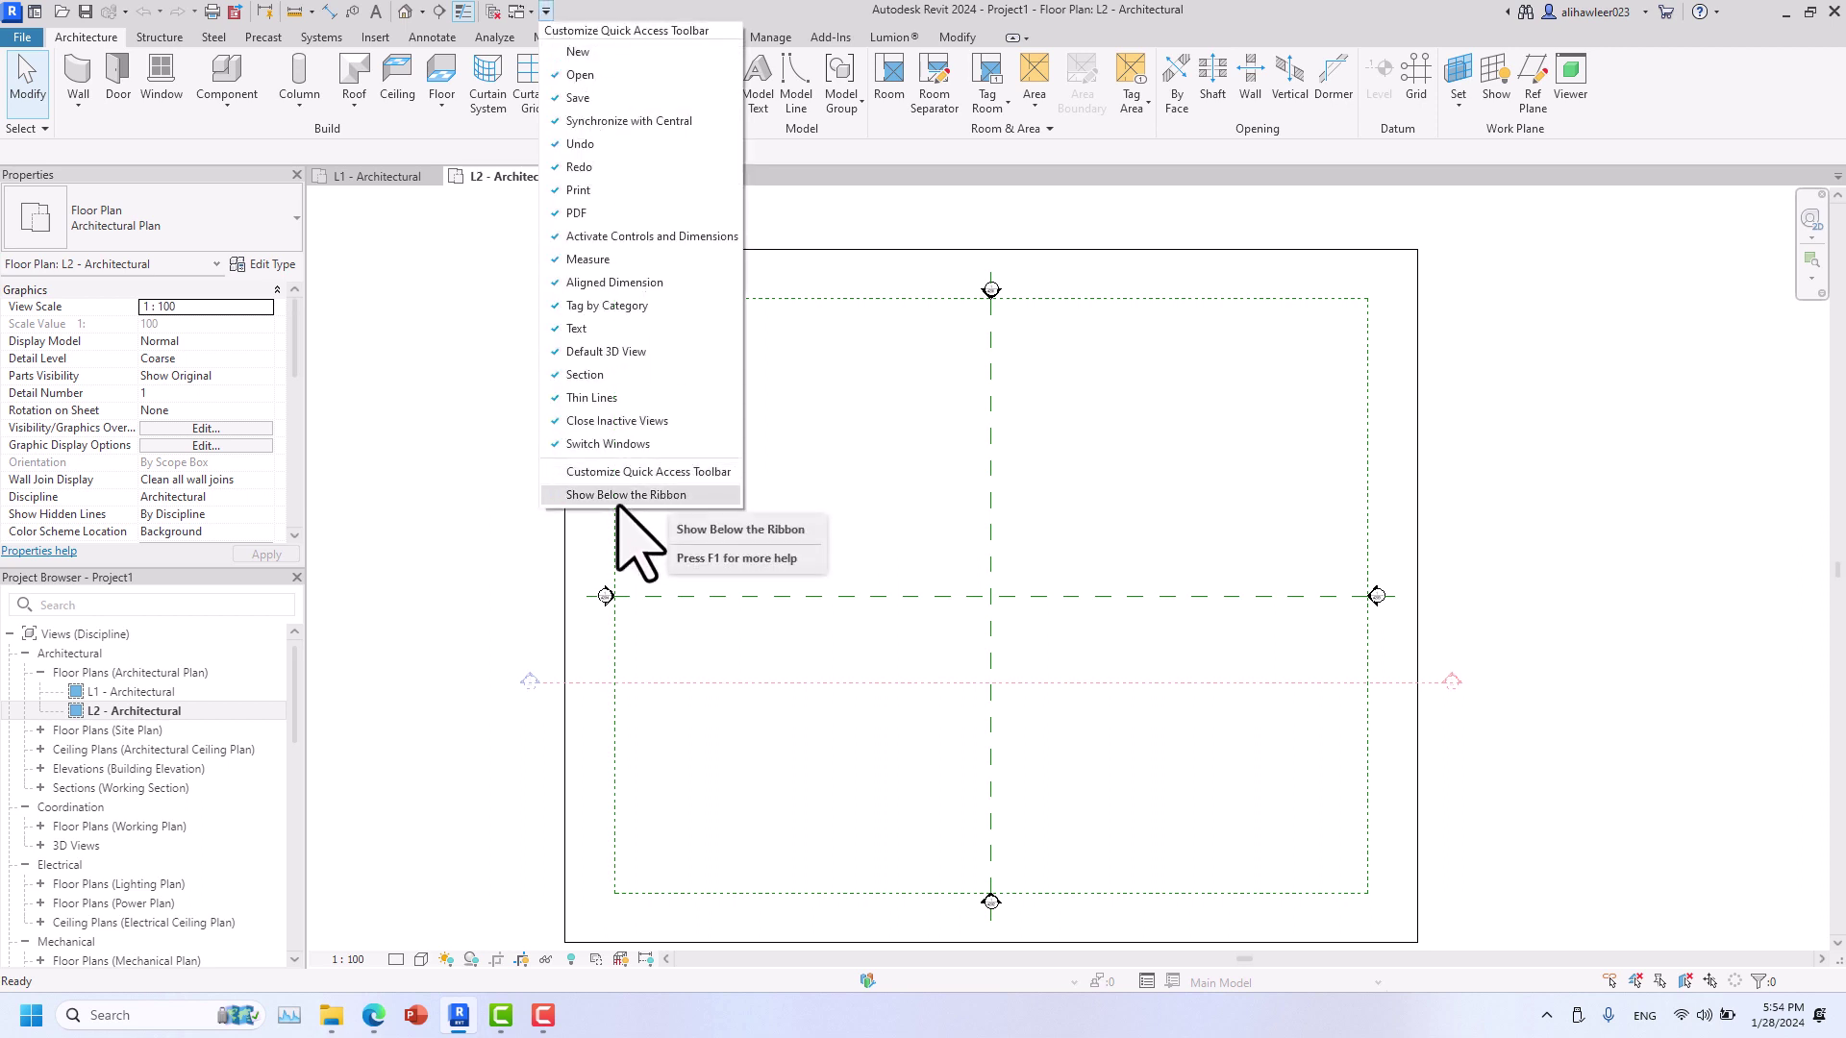
click(432, 412)
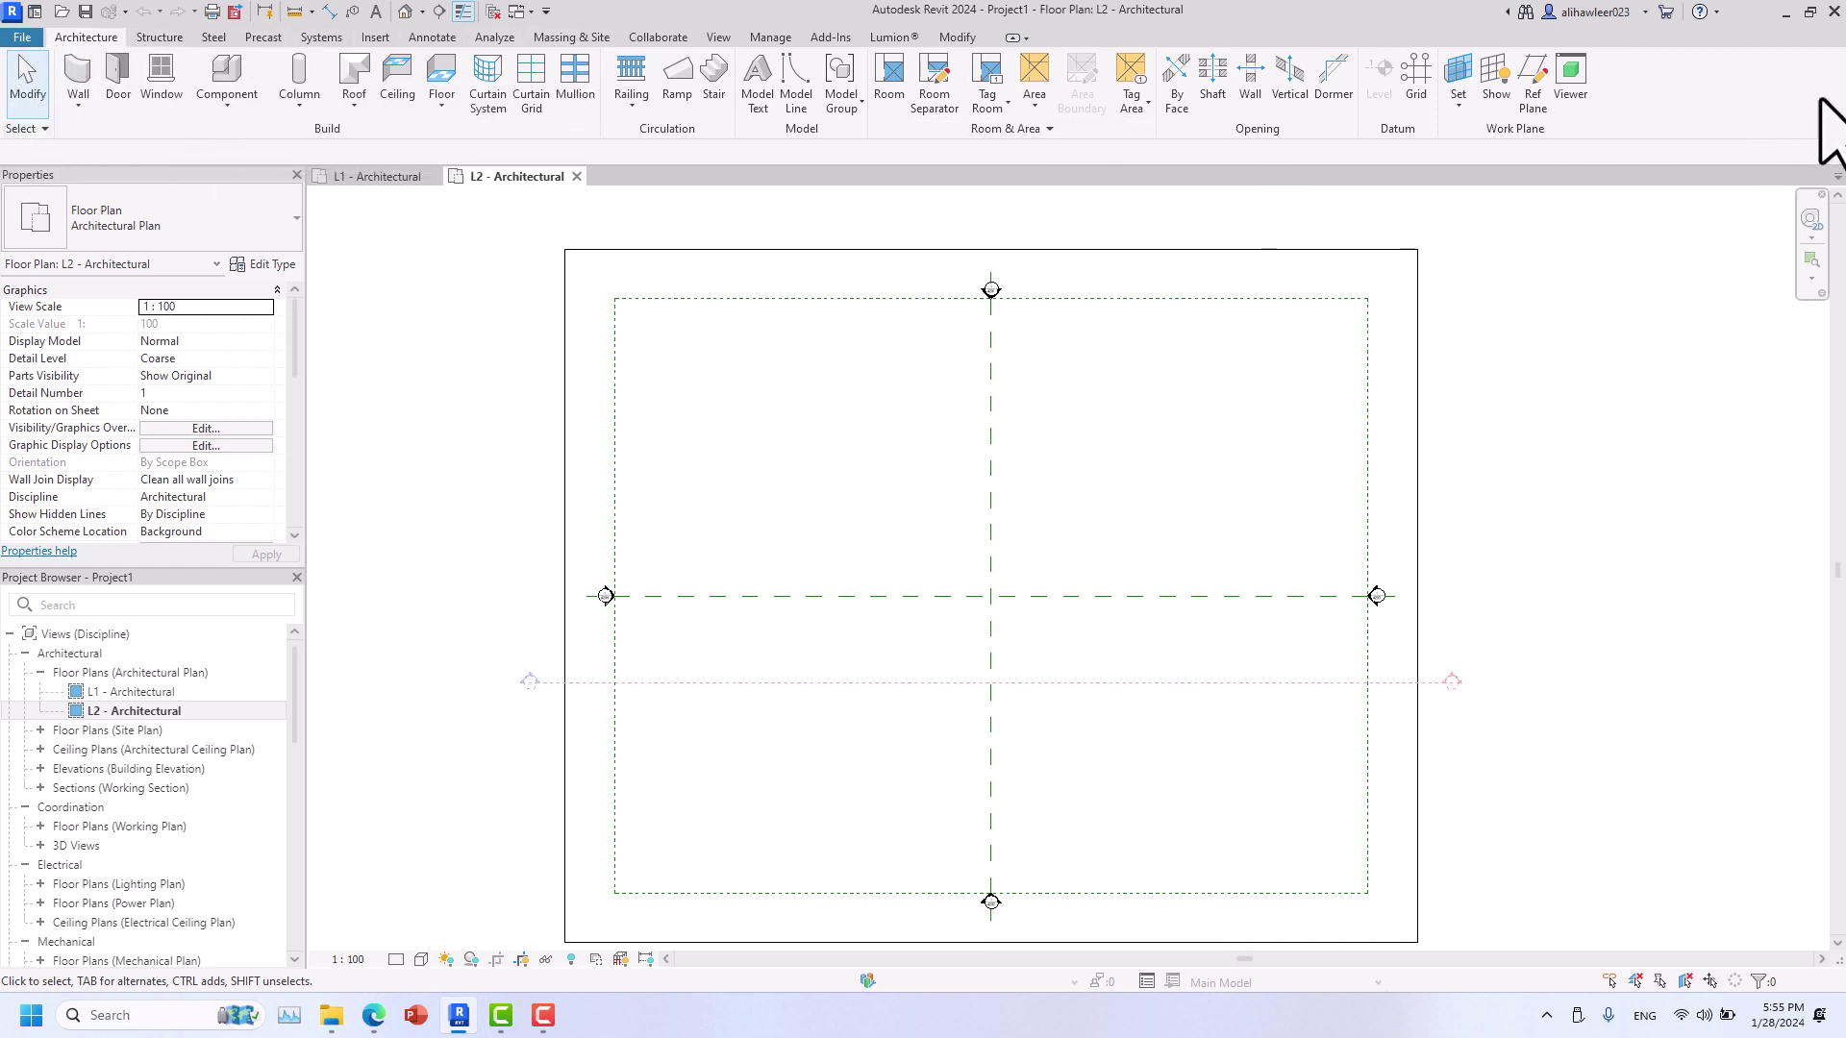
click(545, 10)
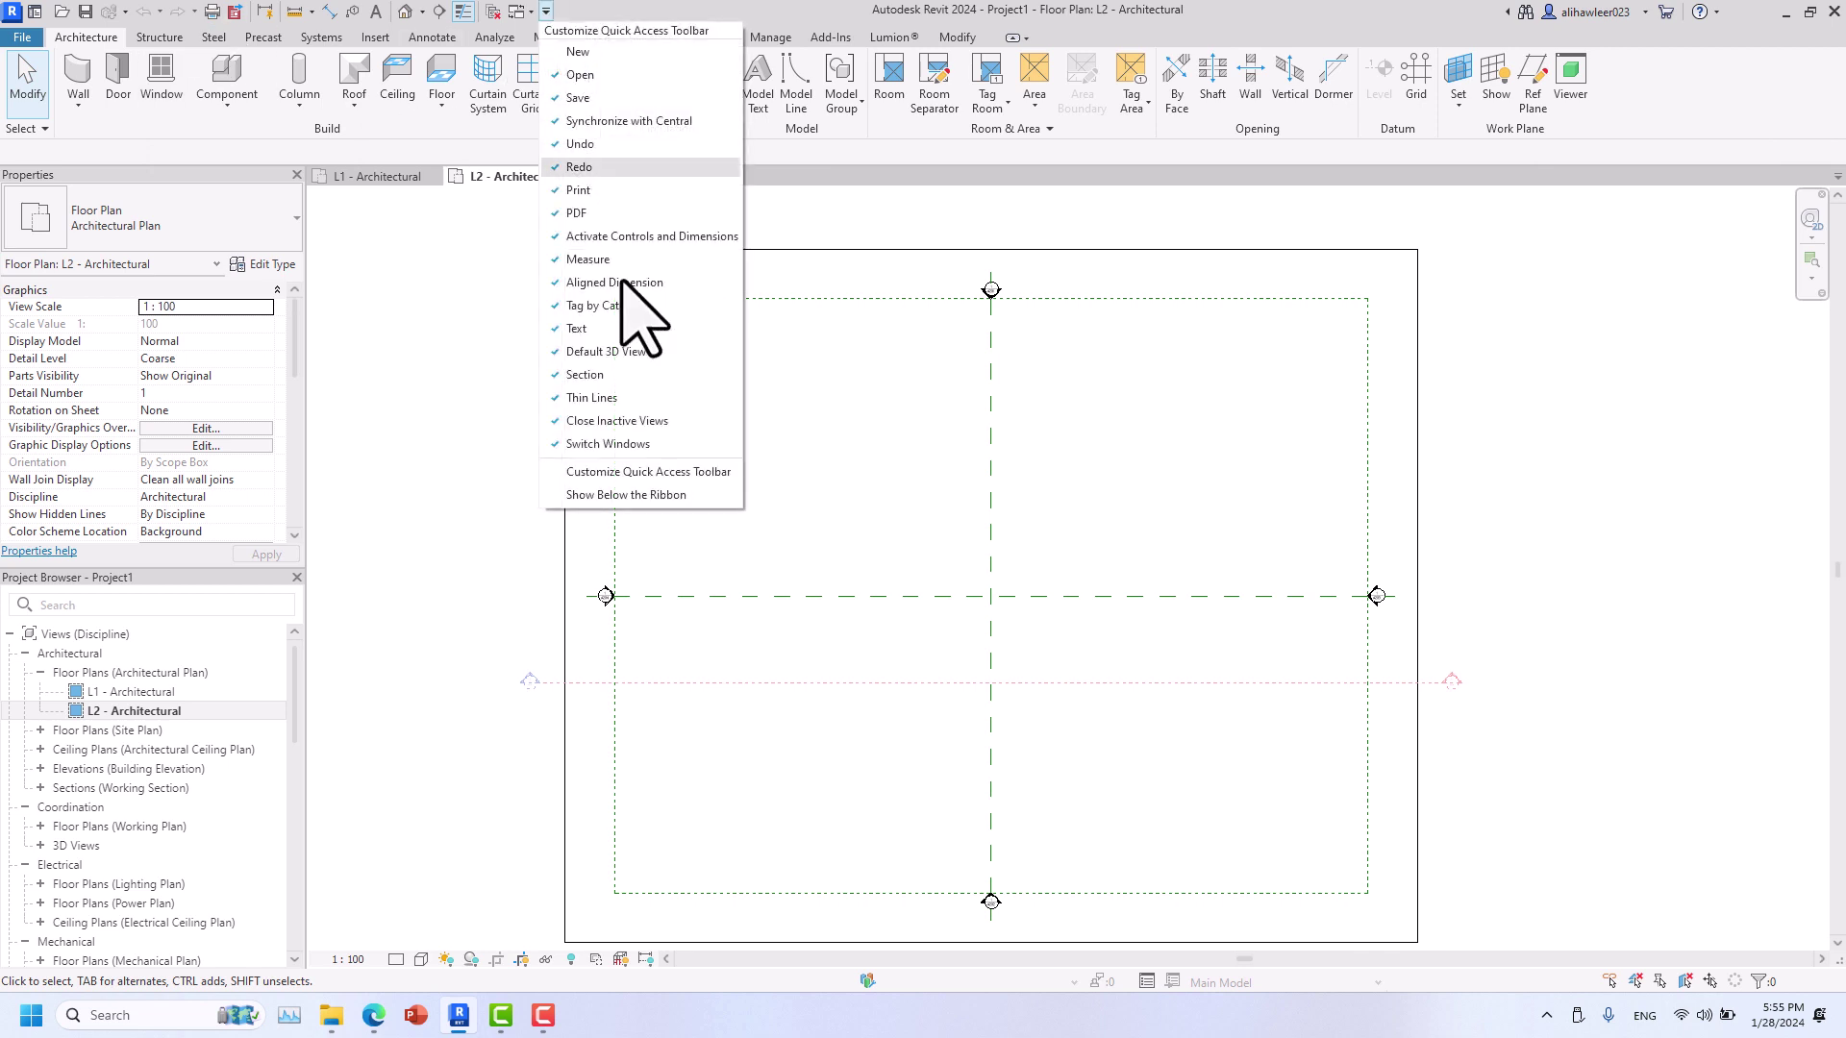
click(634, 495)
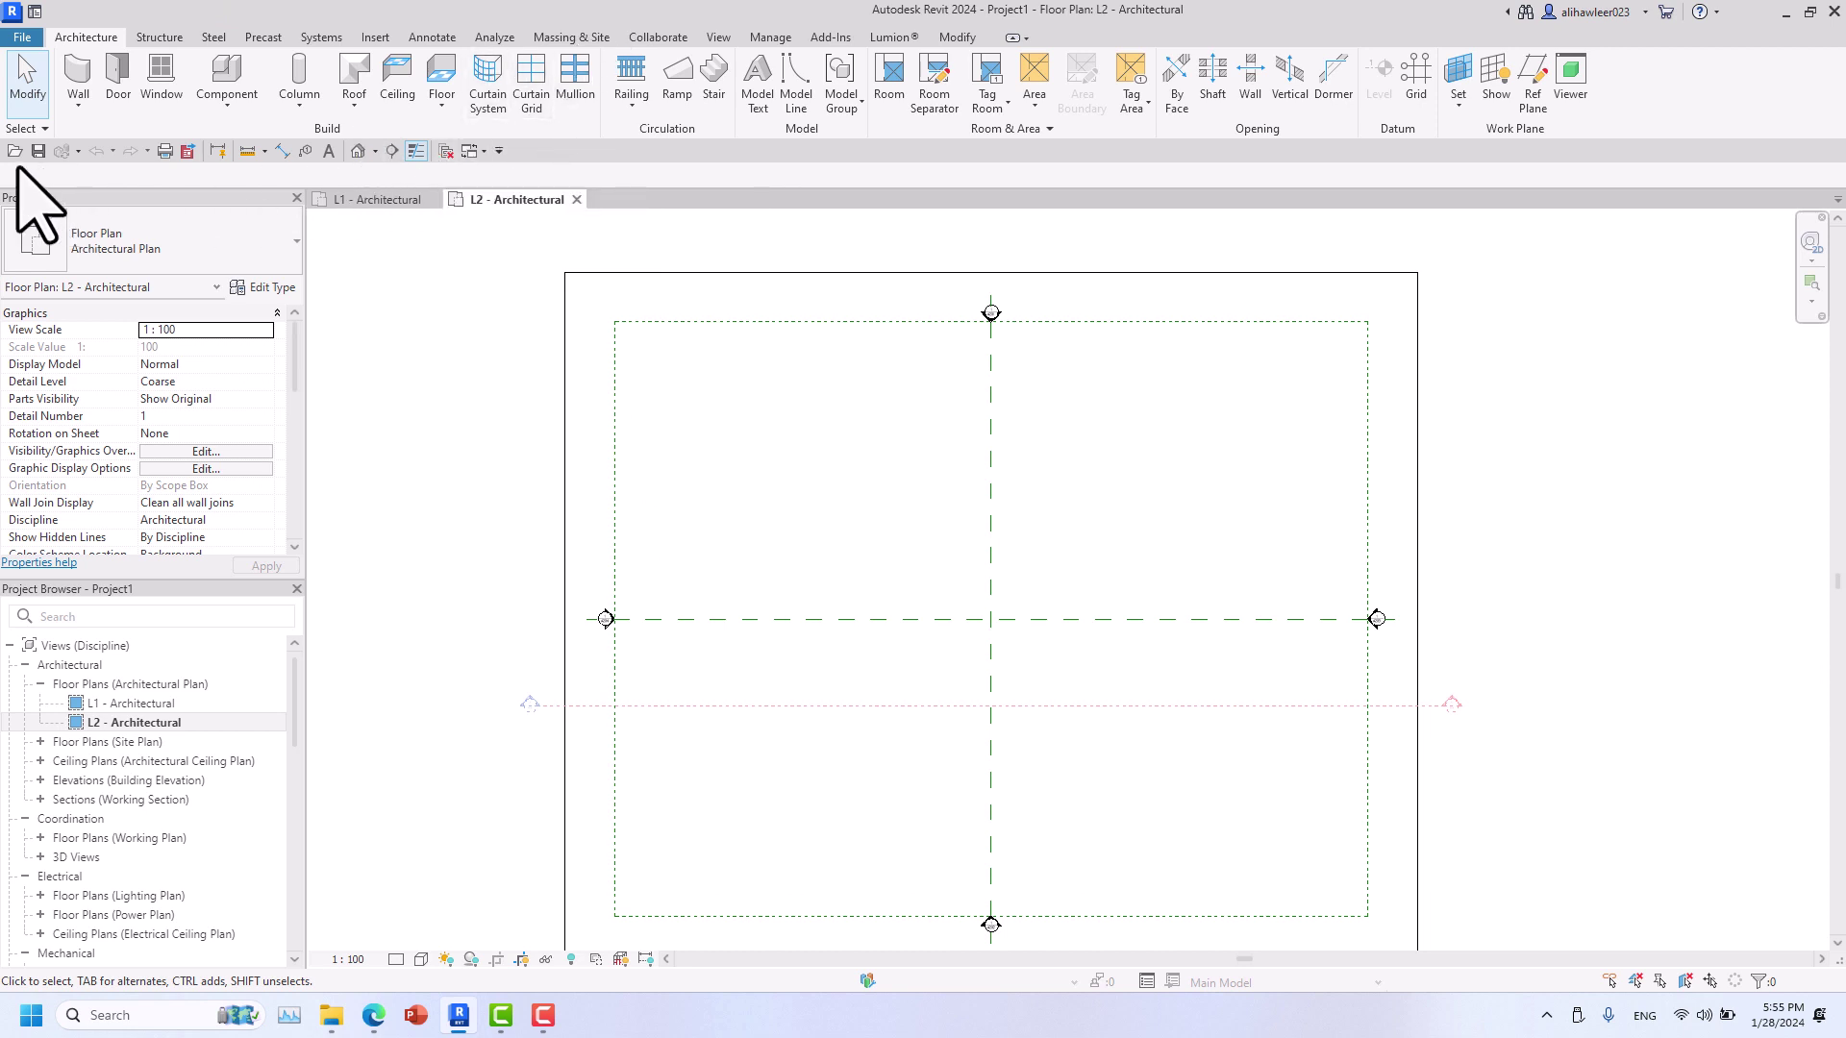
click(498, 151)
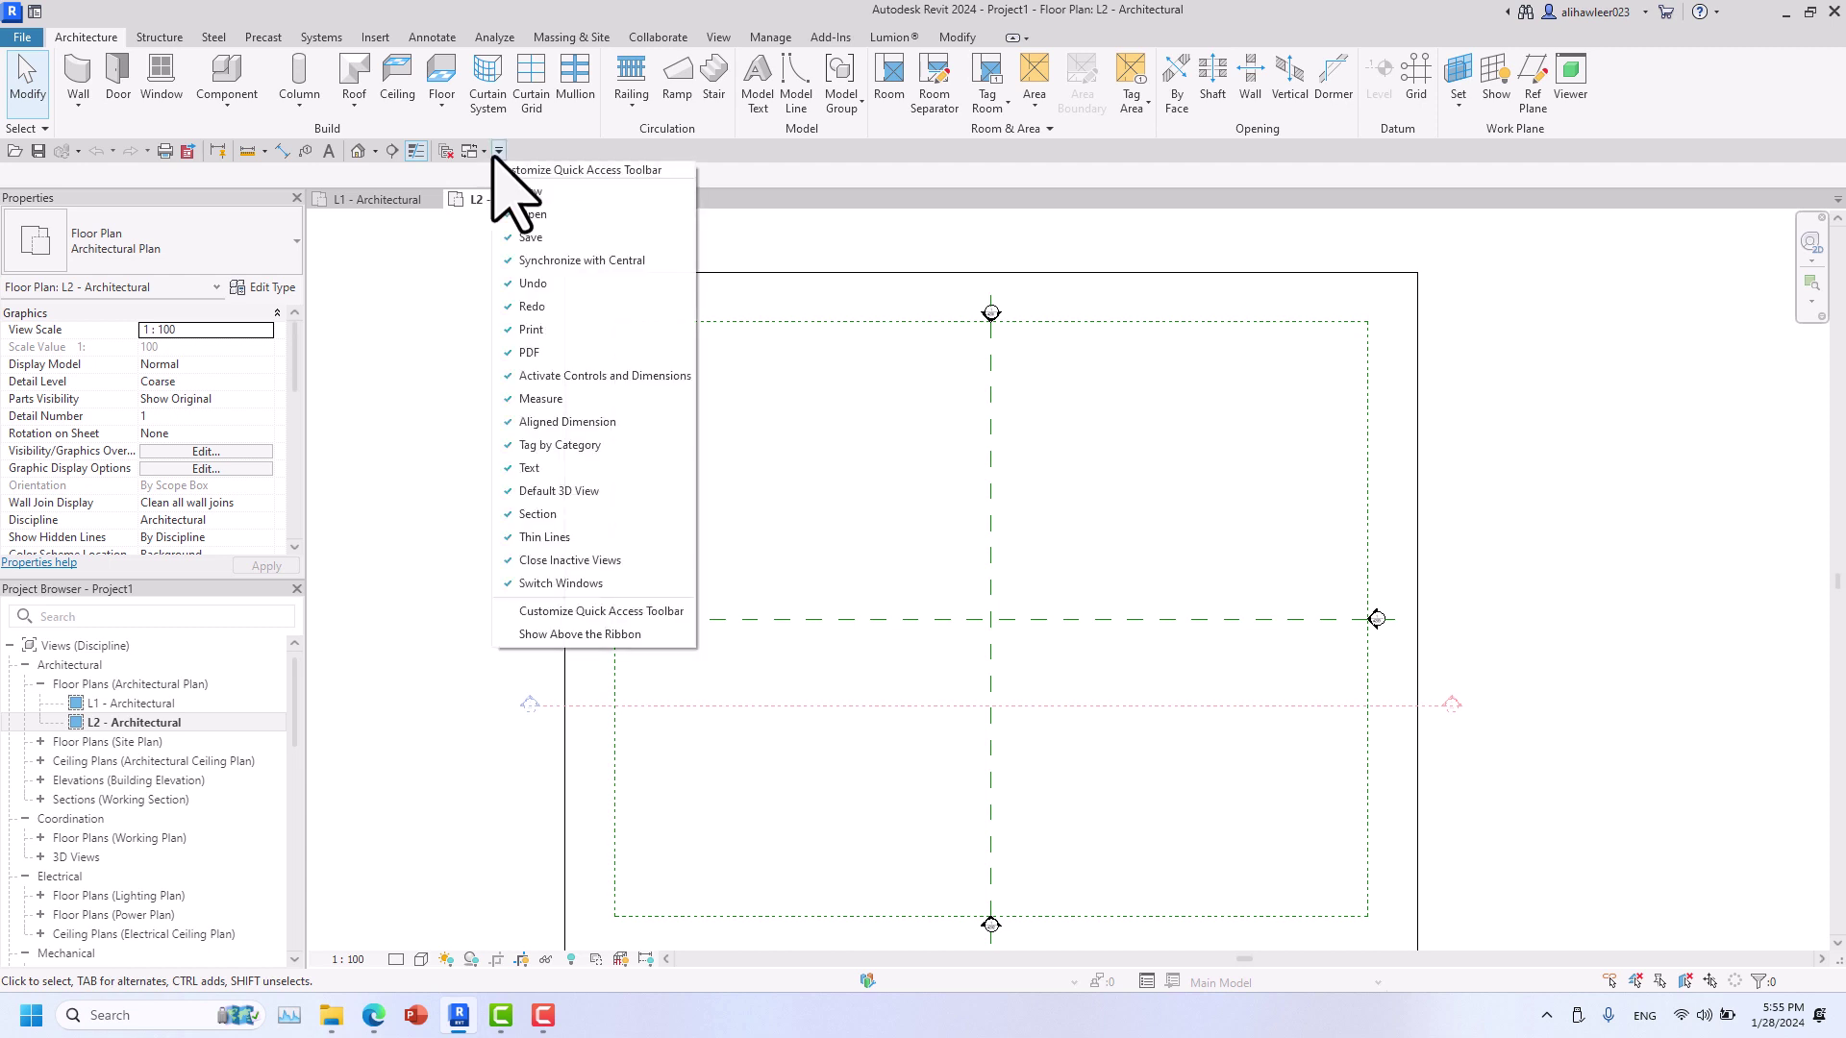
click(534, 635)
- Customize the Quick Access Toolbar so that the Save command comes before Open, and apply the new order
click(545, 11)
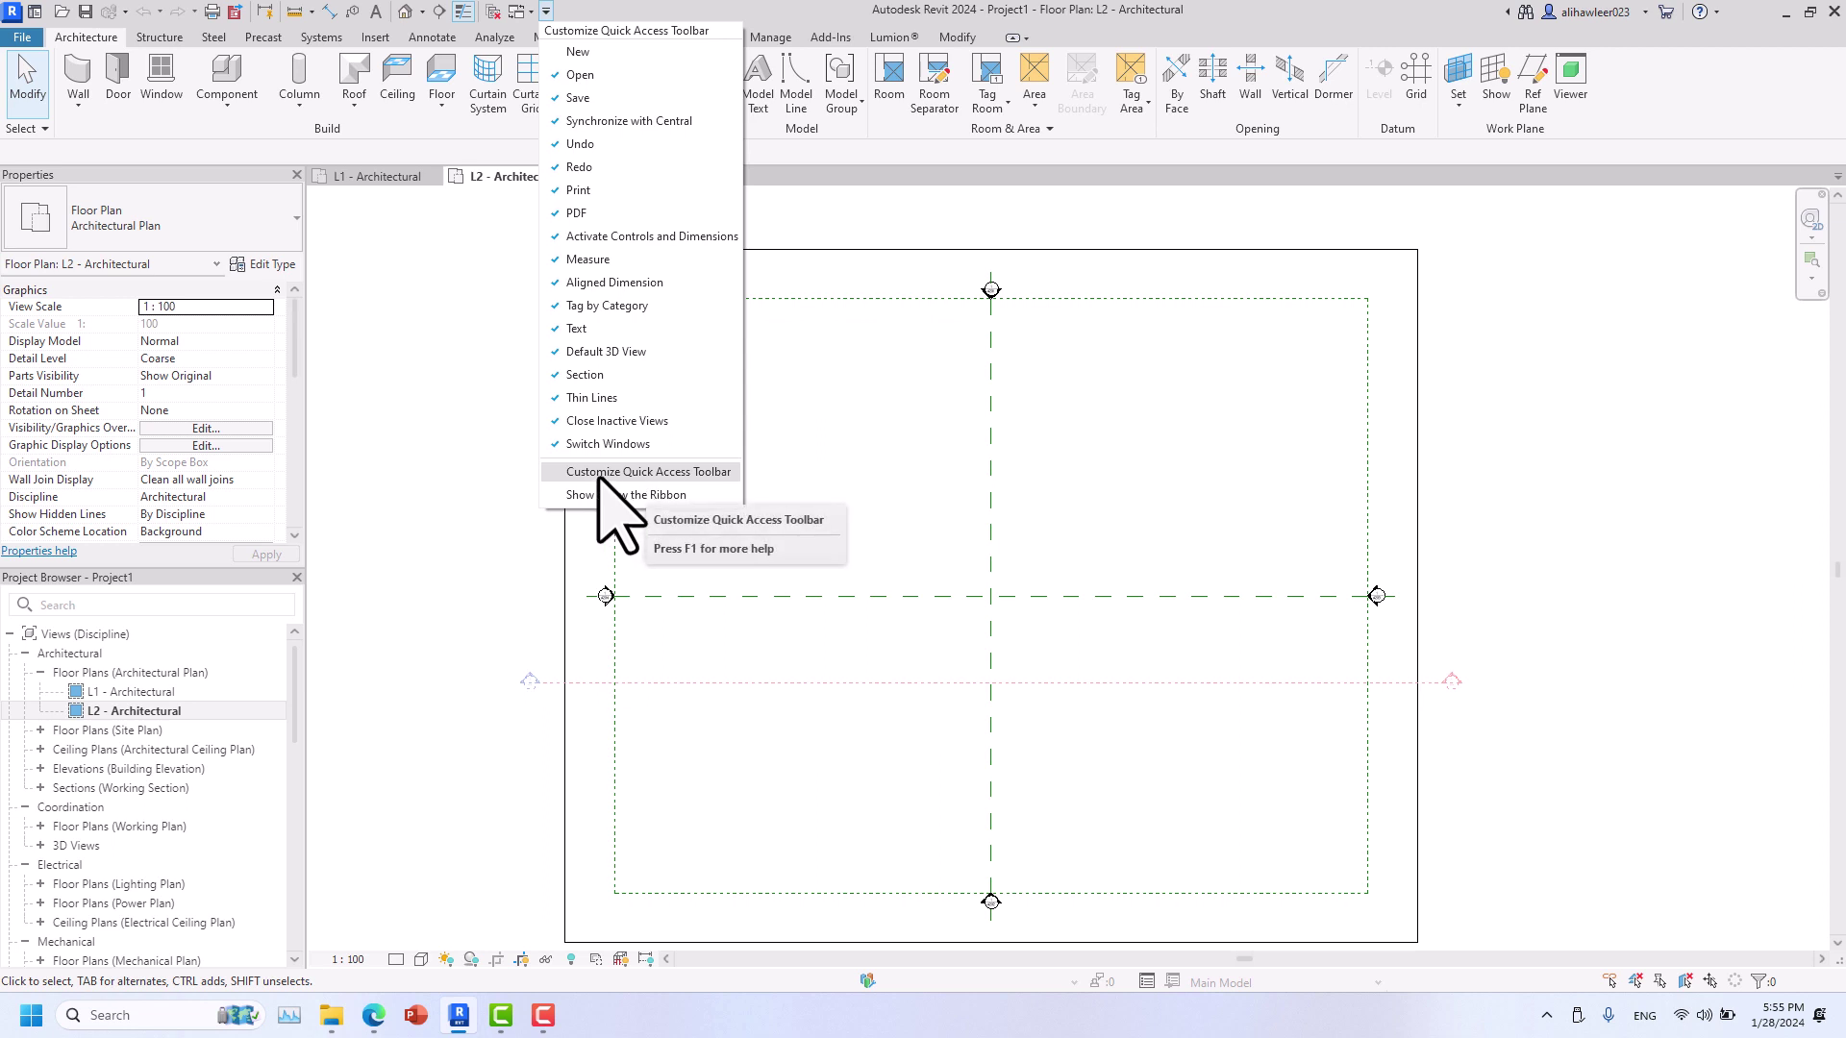
click(634, 472)
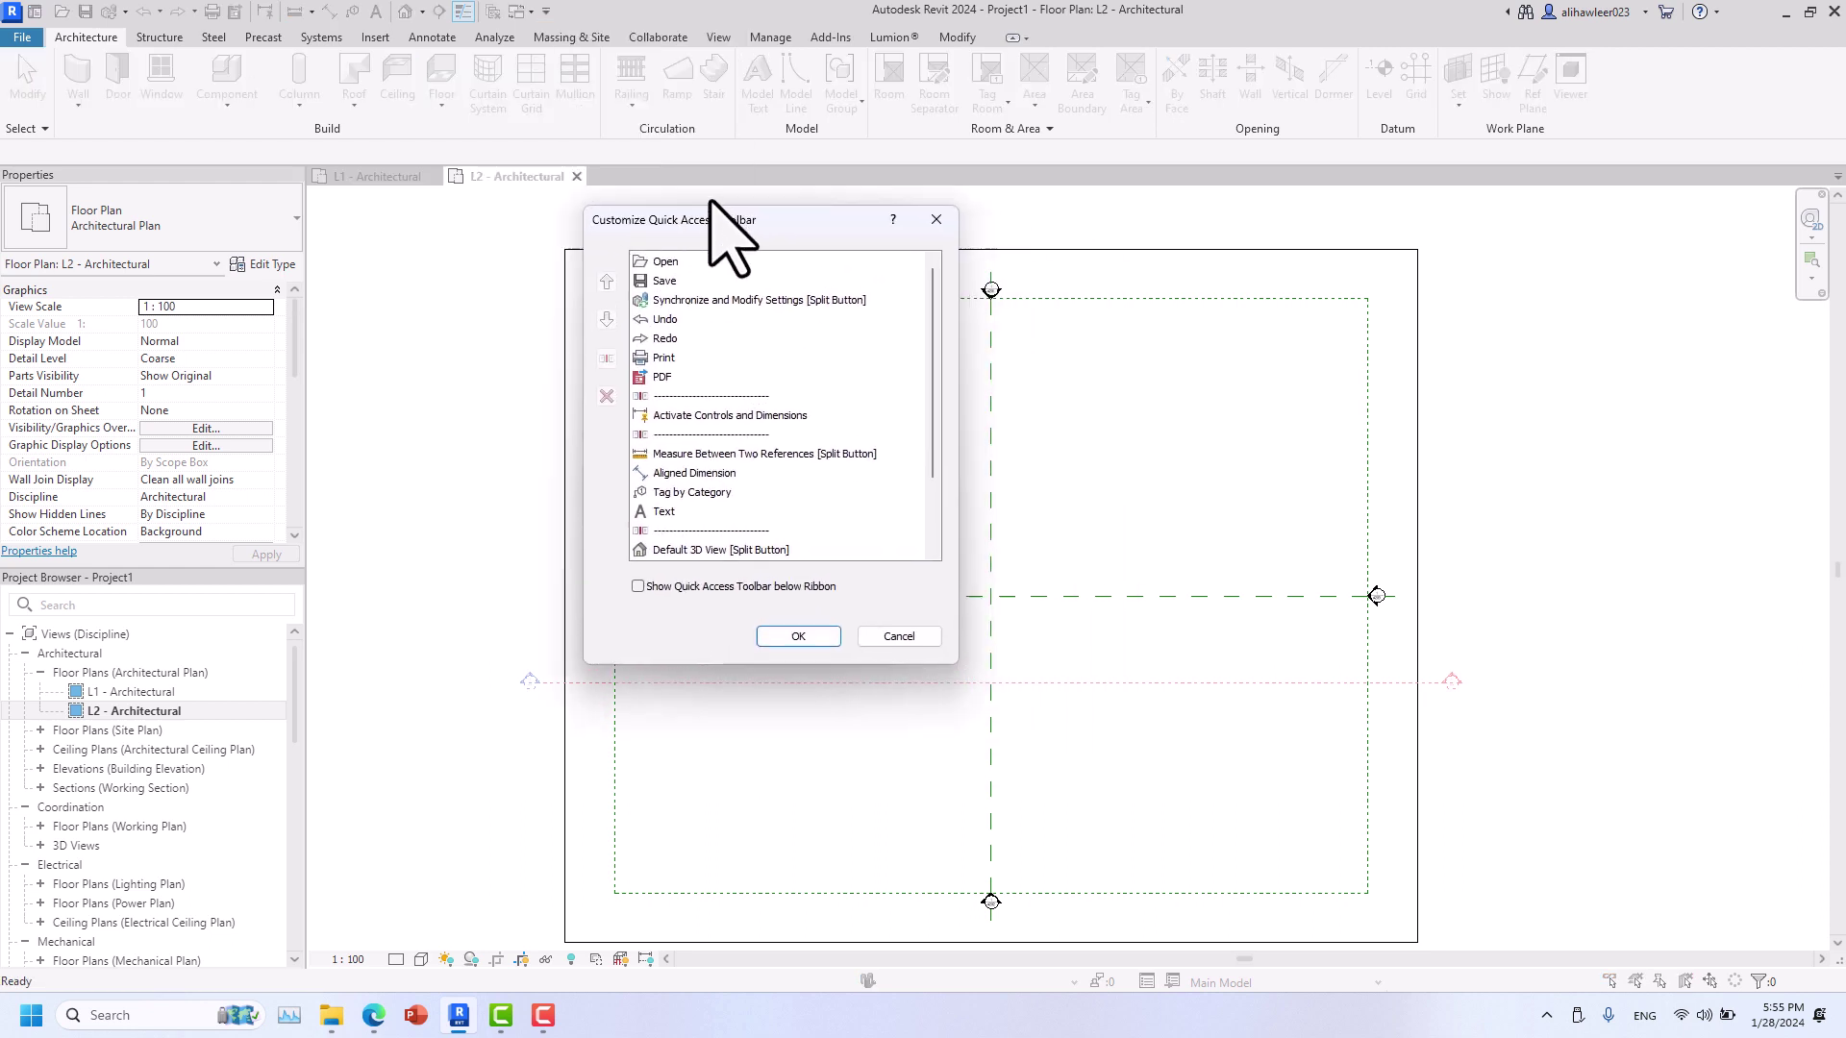
drag(711, 201, 632, 147)
click(582, 226)
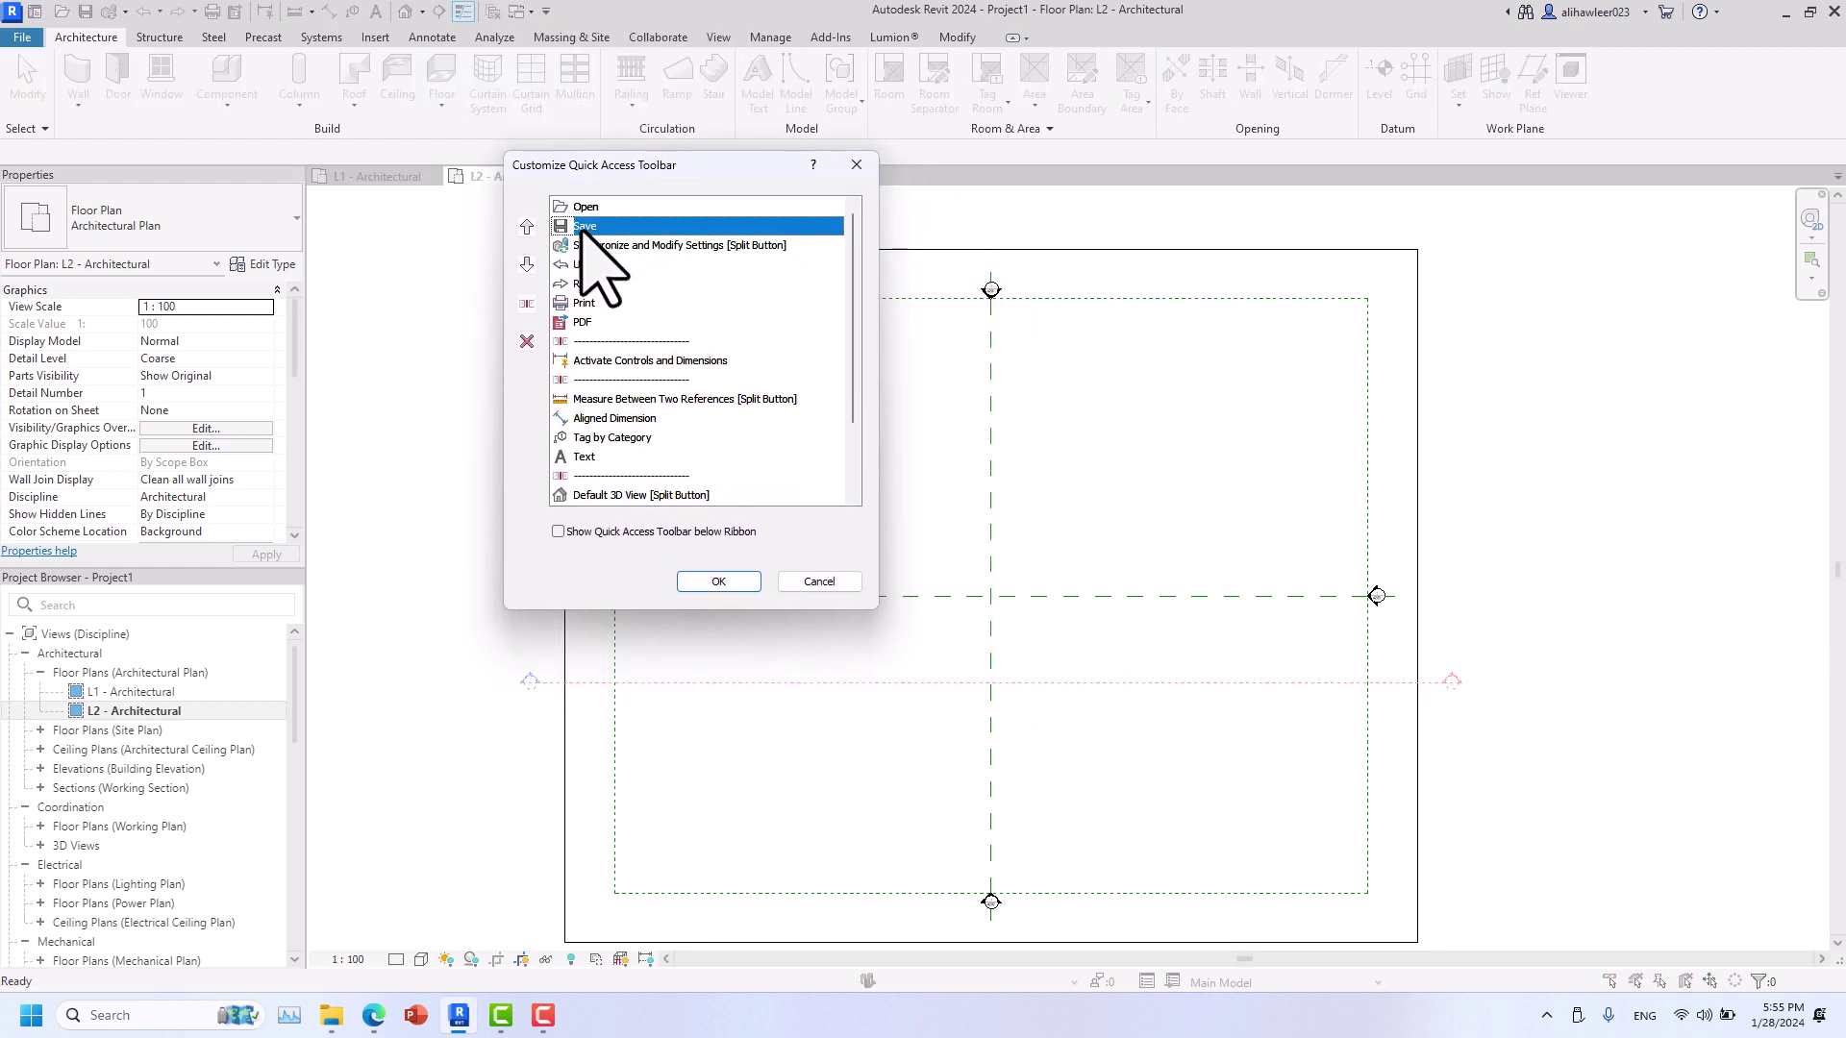
click(527, 228)
click(526, 265)
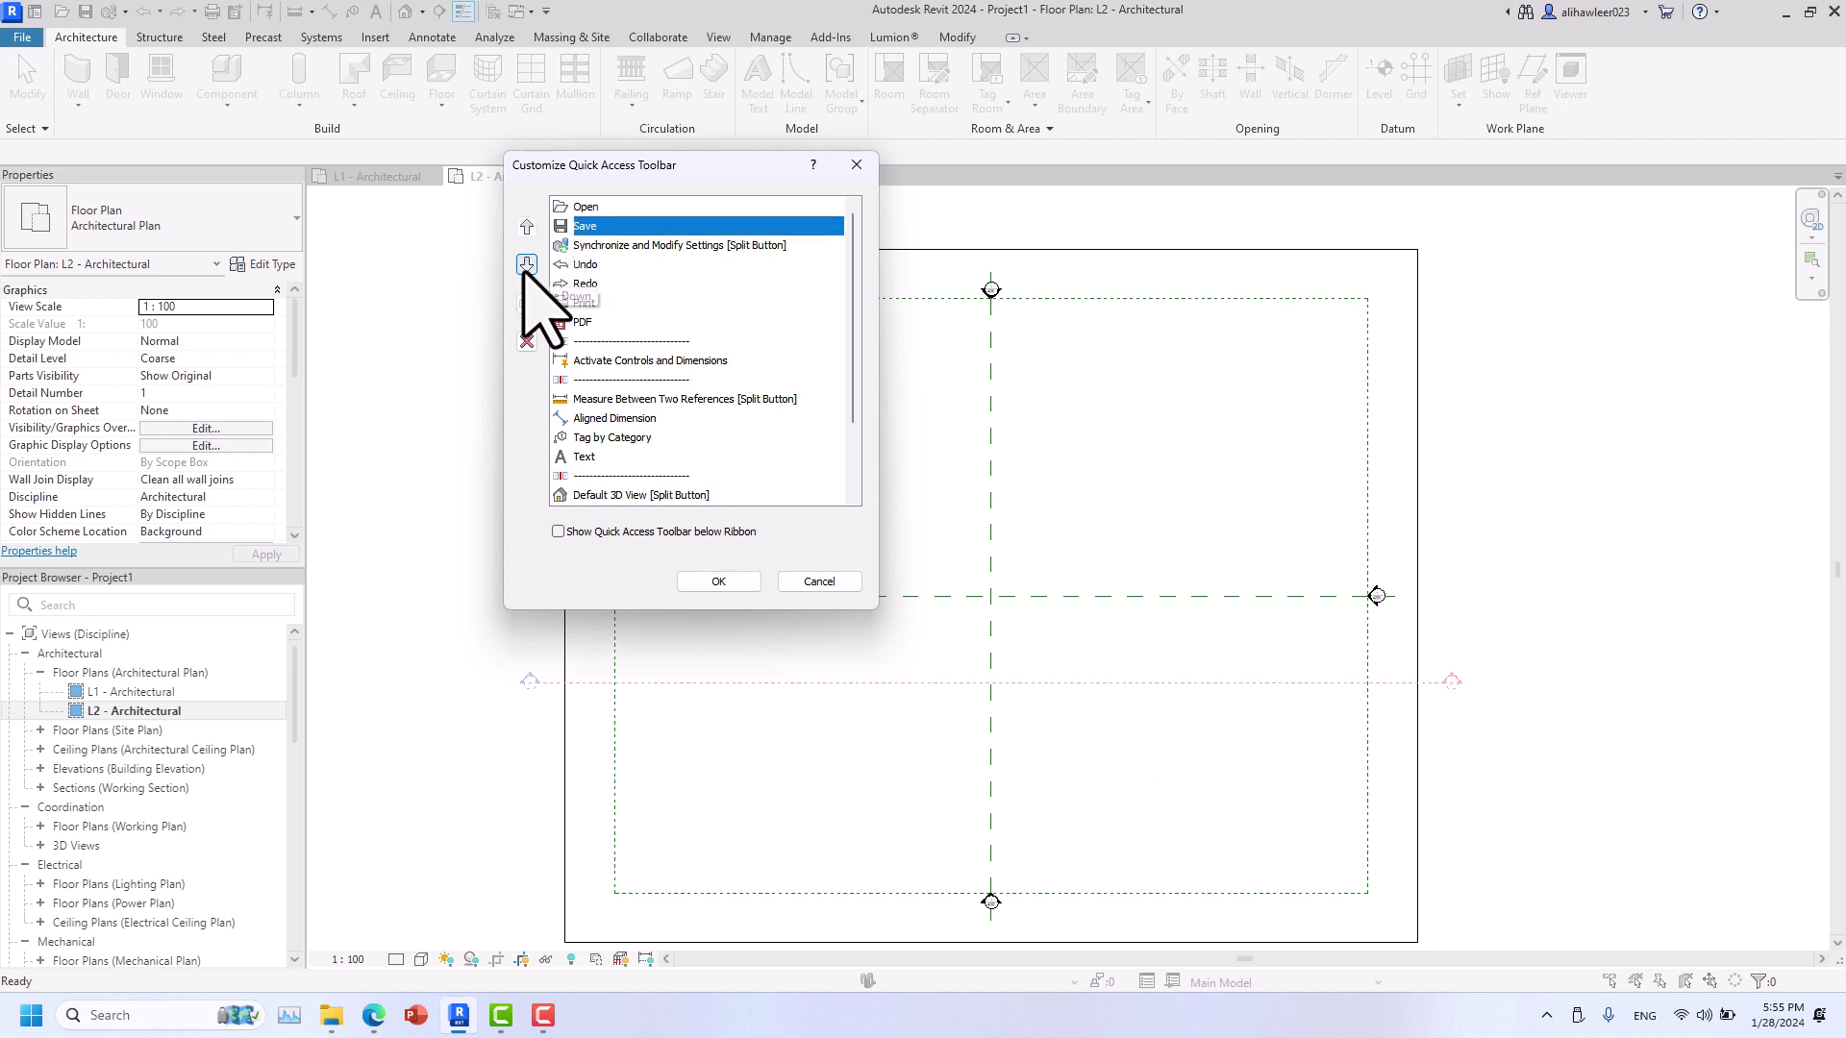
click(527, 228)
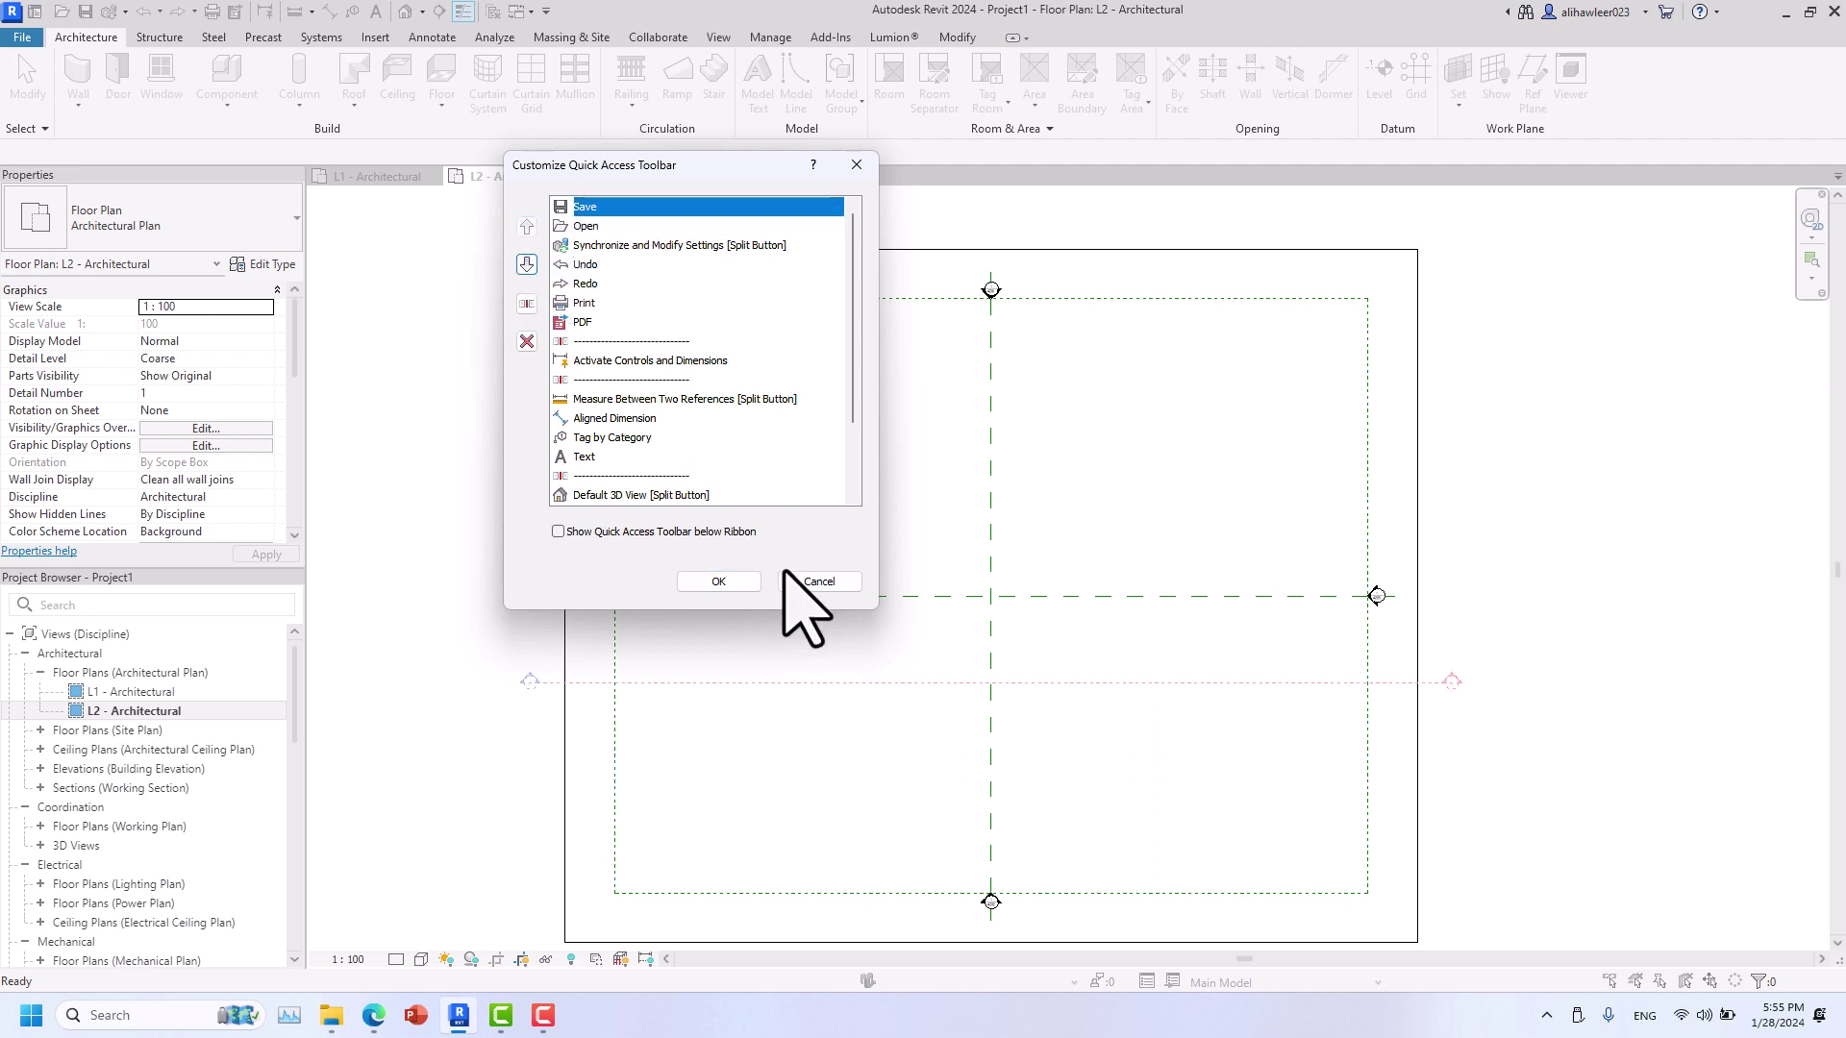
click(700, 582)
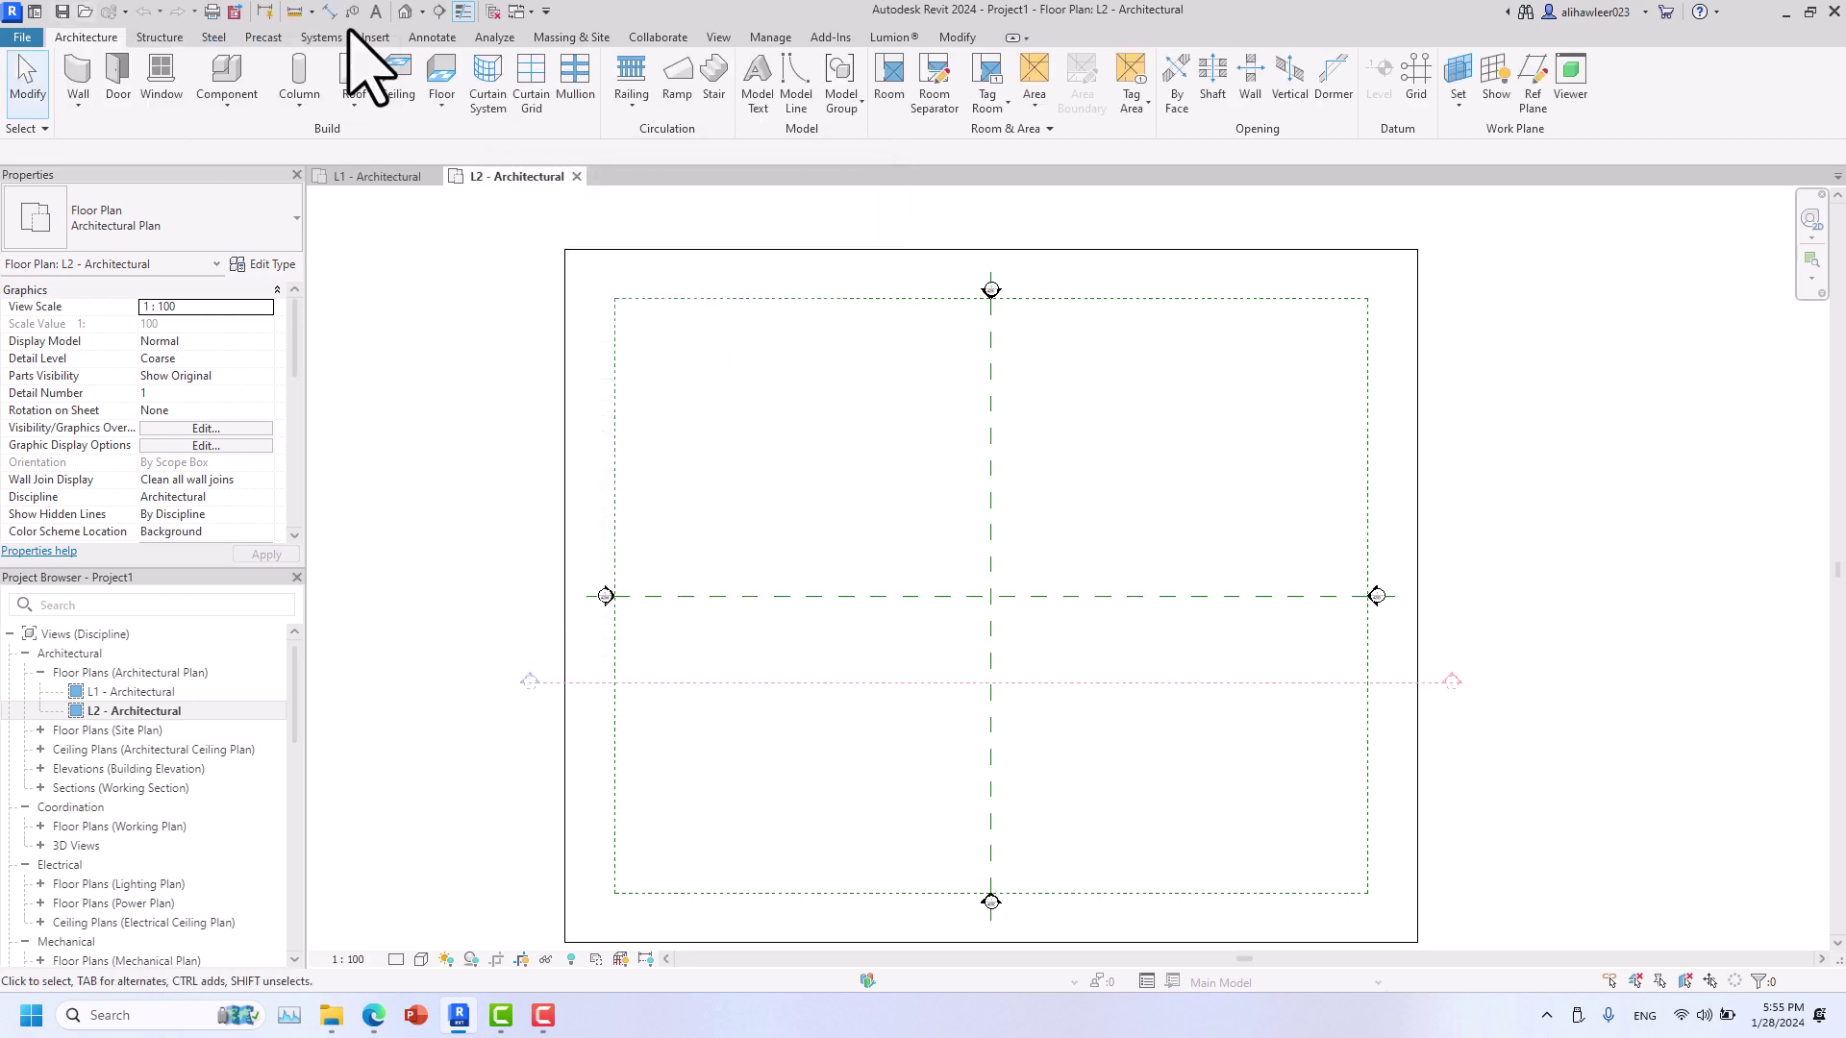
- Reopen the Quick Access Toolbar customization and move the Save command back below Open
click(546, 11)
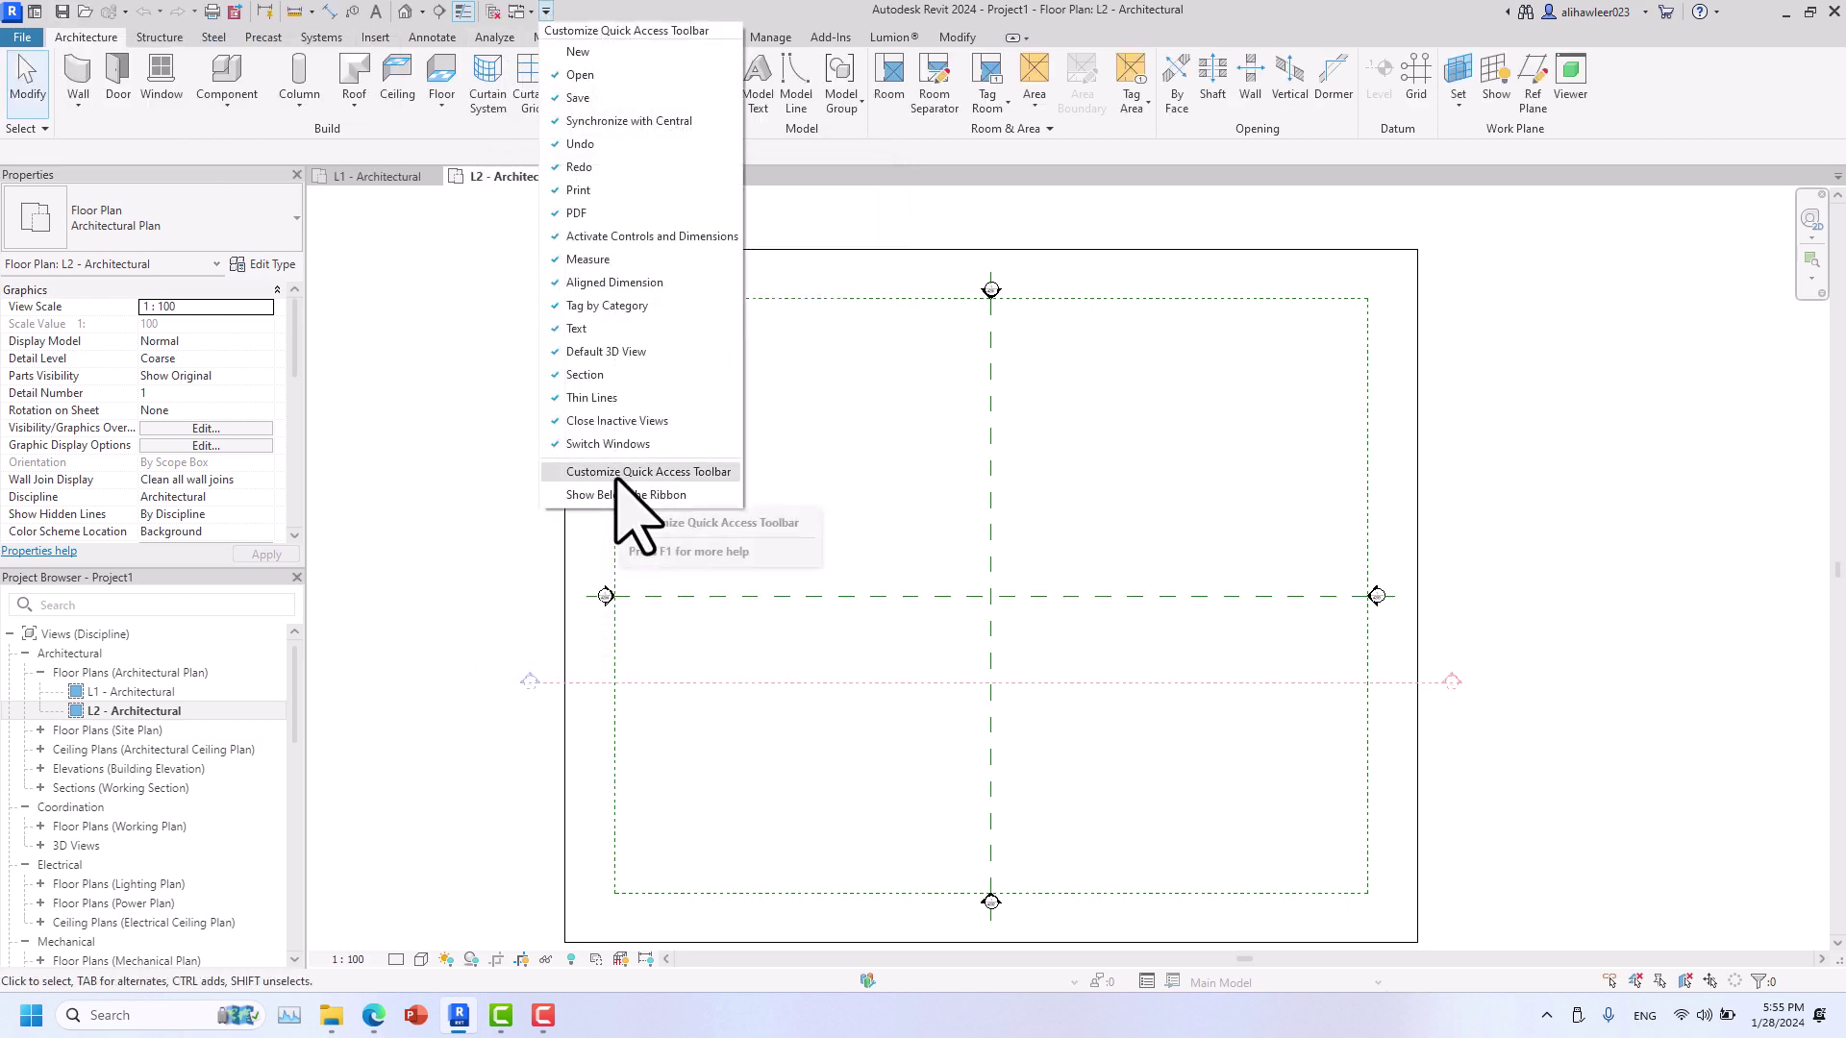
click(615, 471)
click(589, 207)
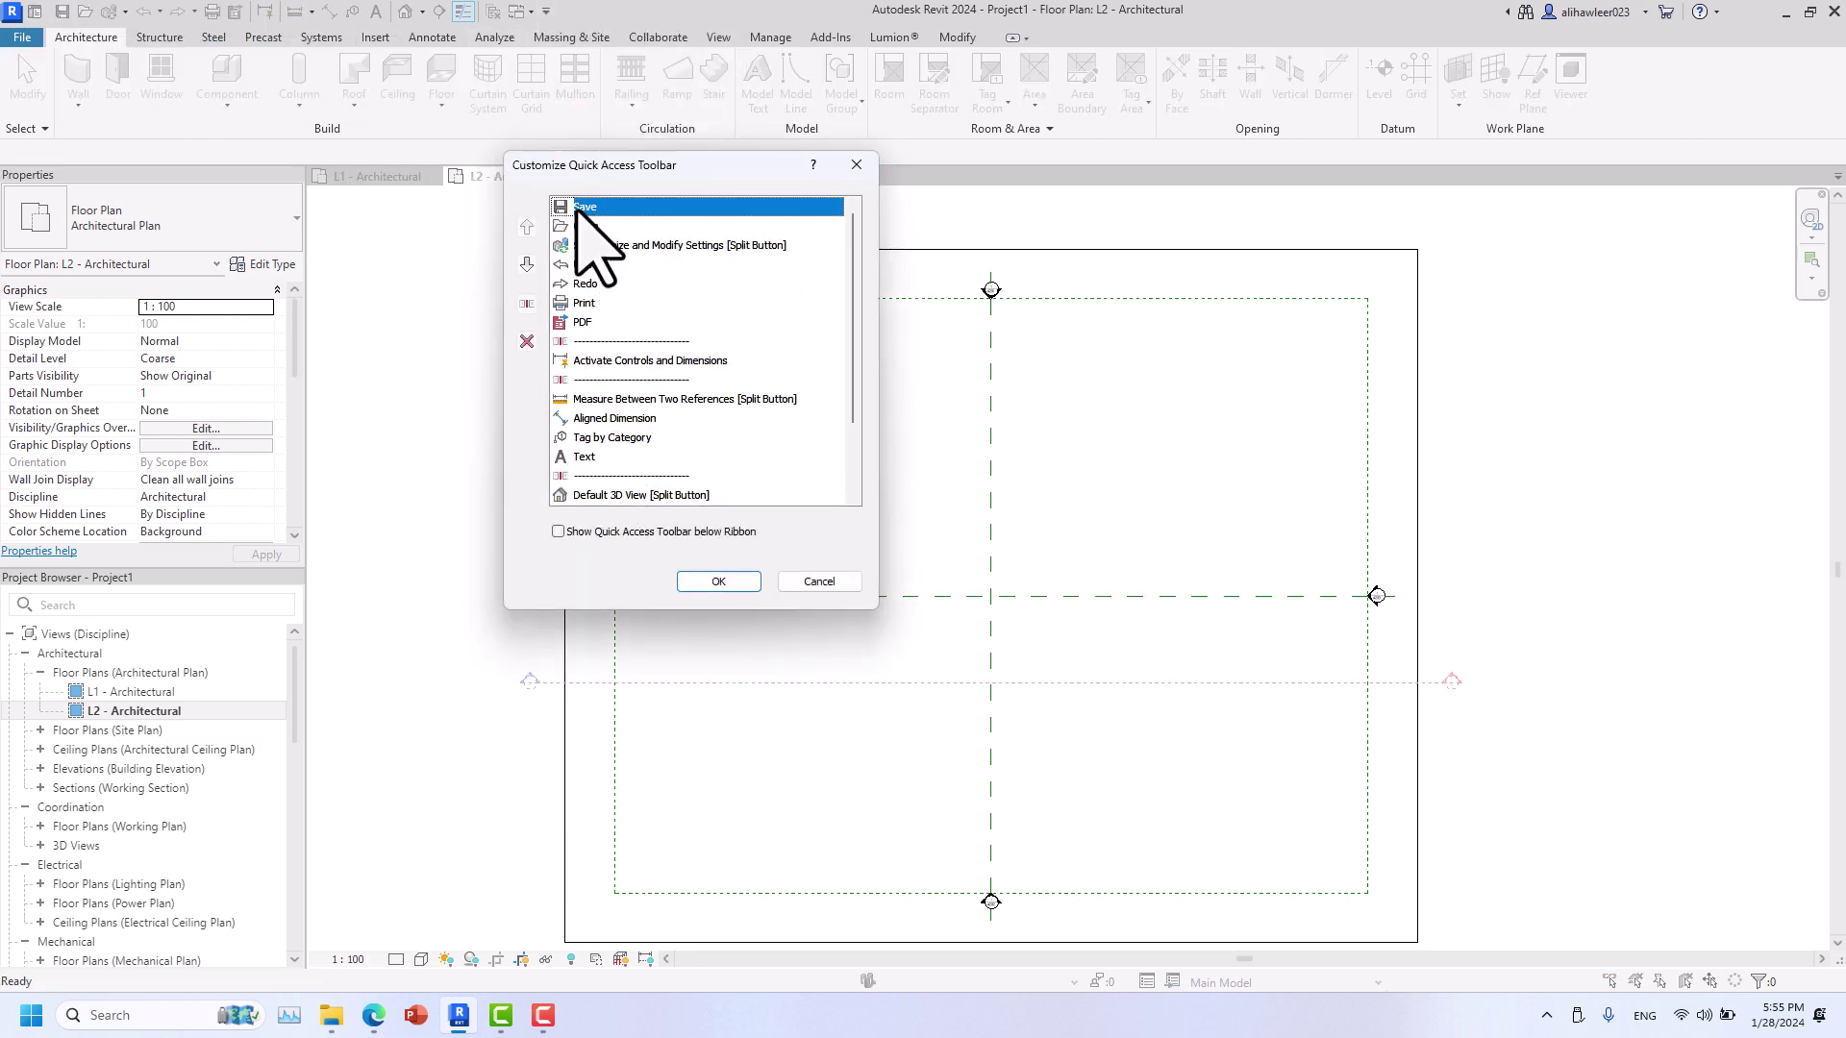
click(527, 265)
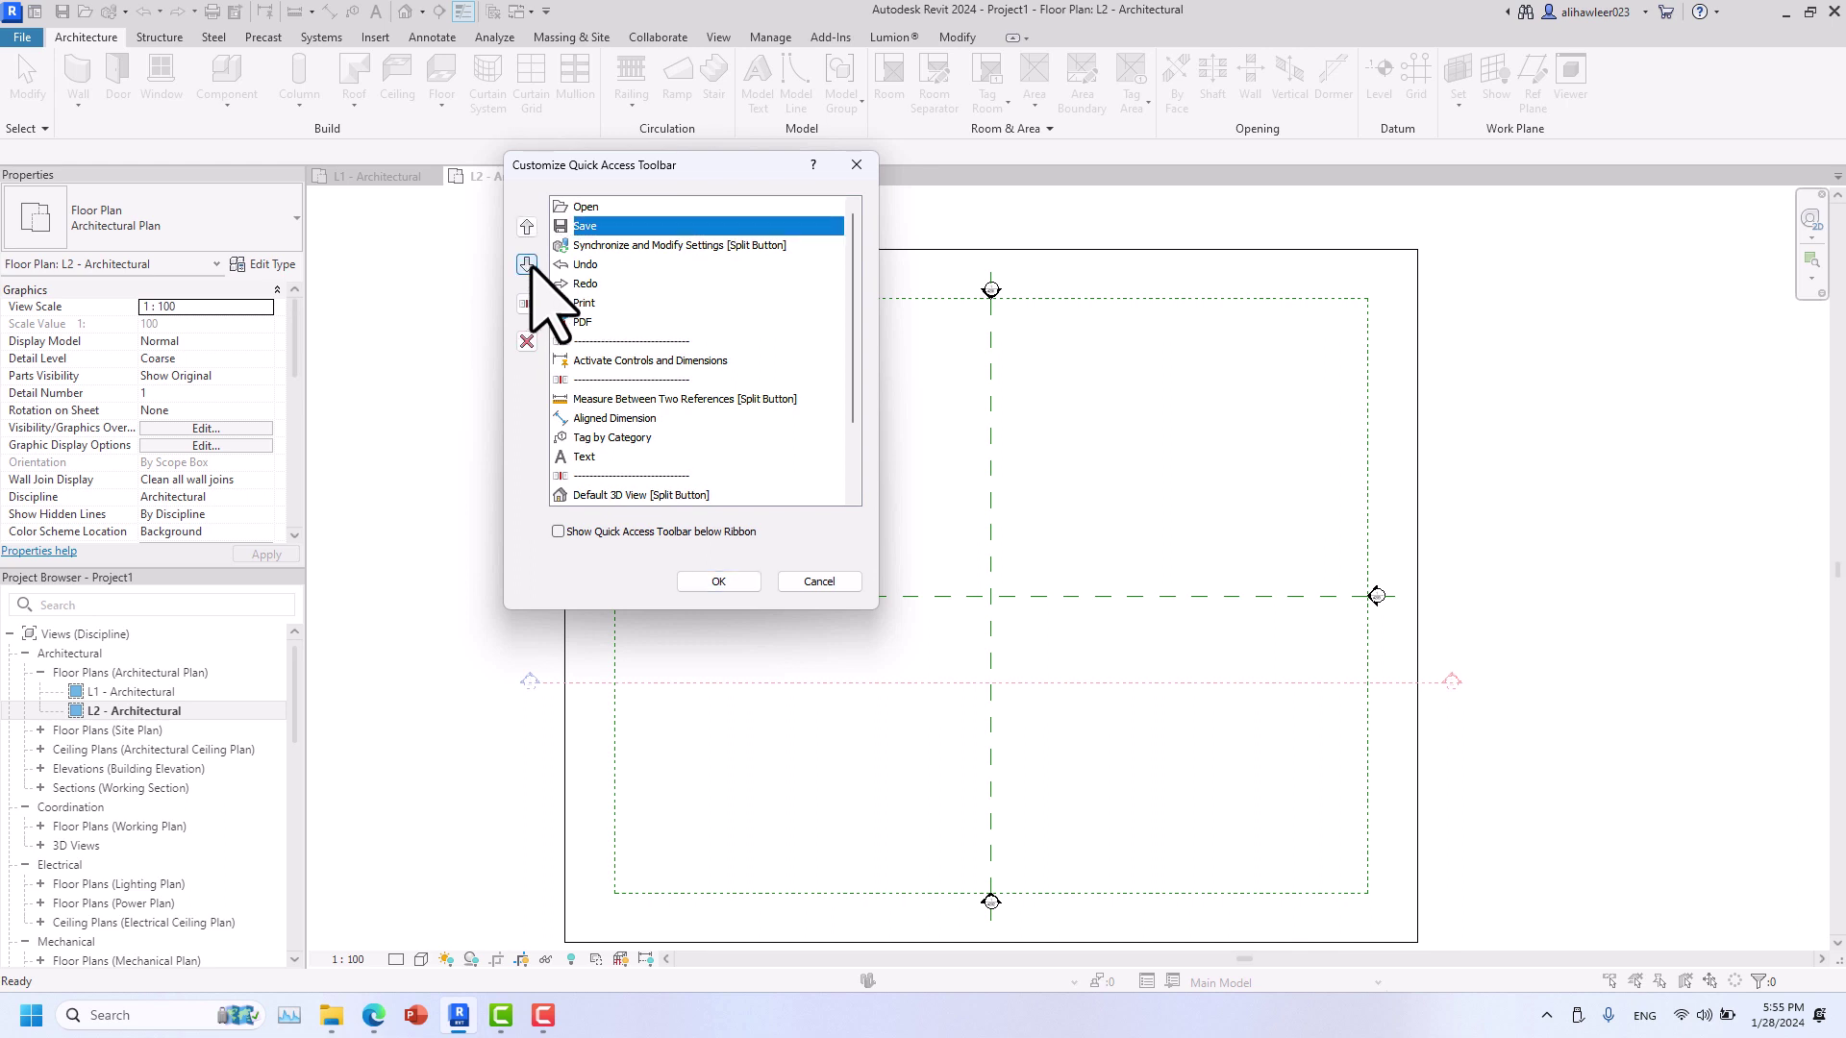
- Add a separator after the Save command in the Quick Access Toolbar and apply the change
click(577, 342)
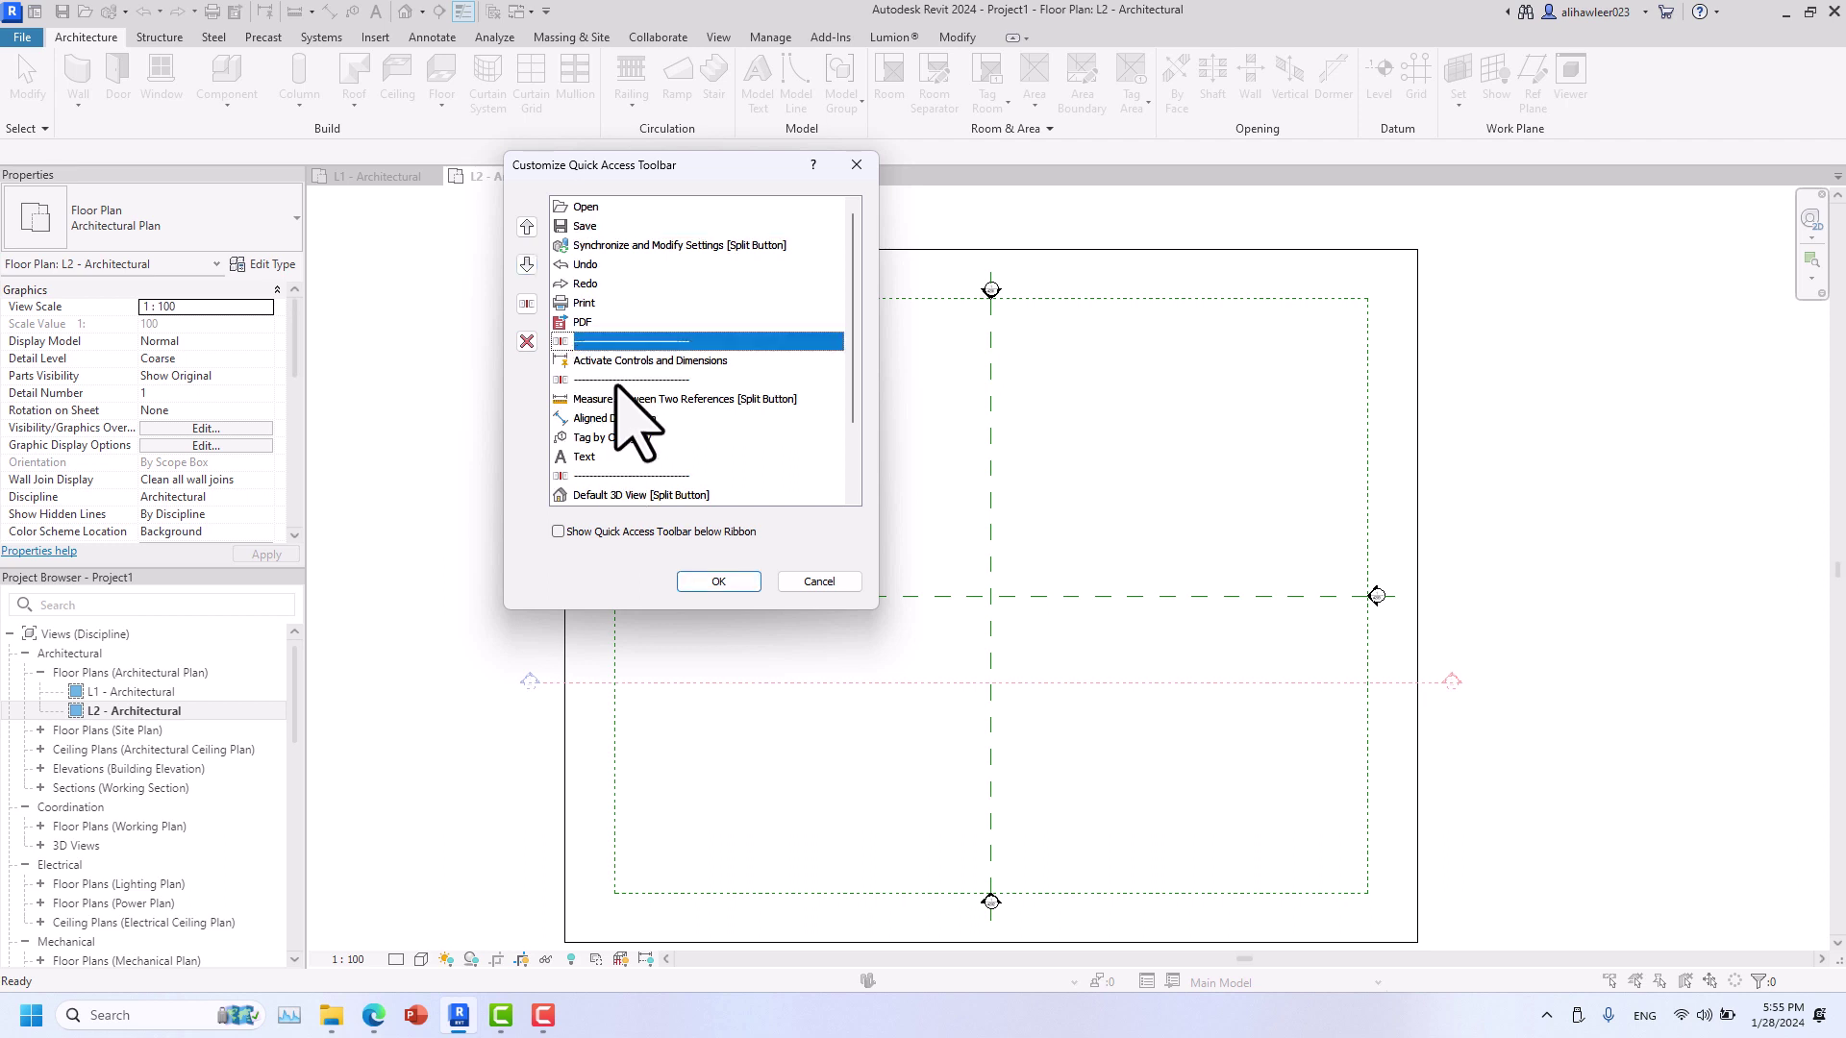
click(617, 380)
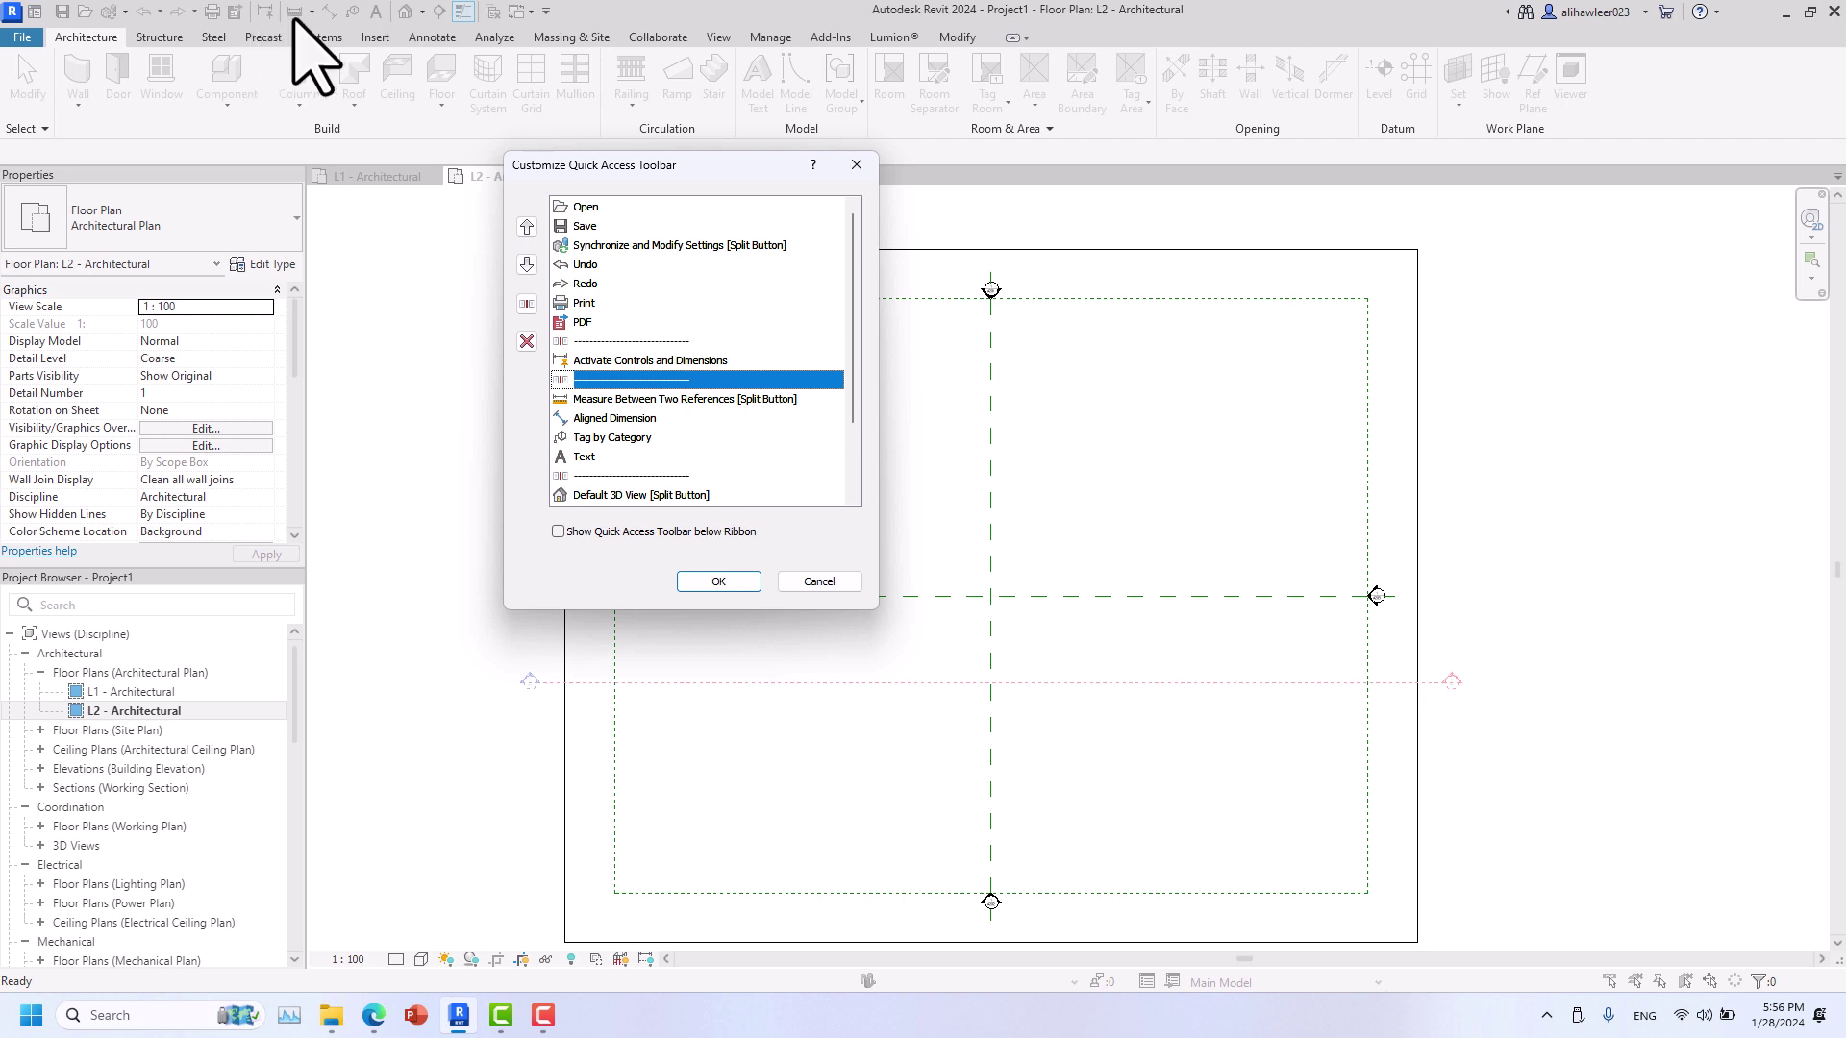
click(581, 228)
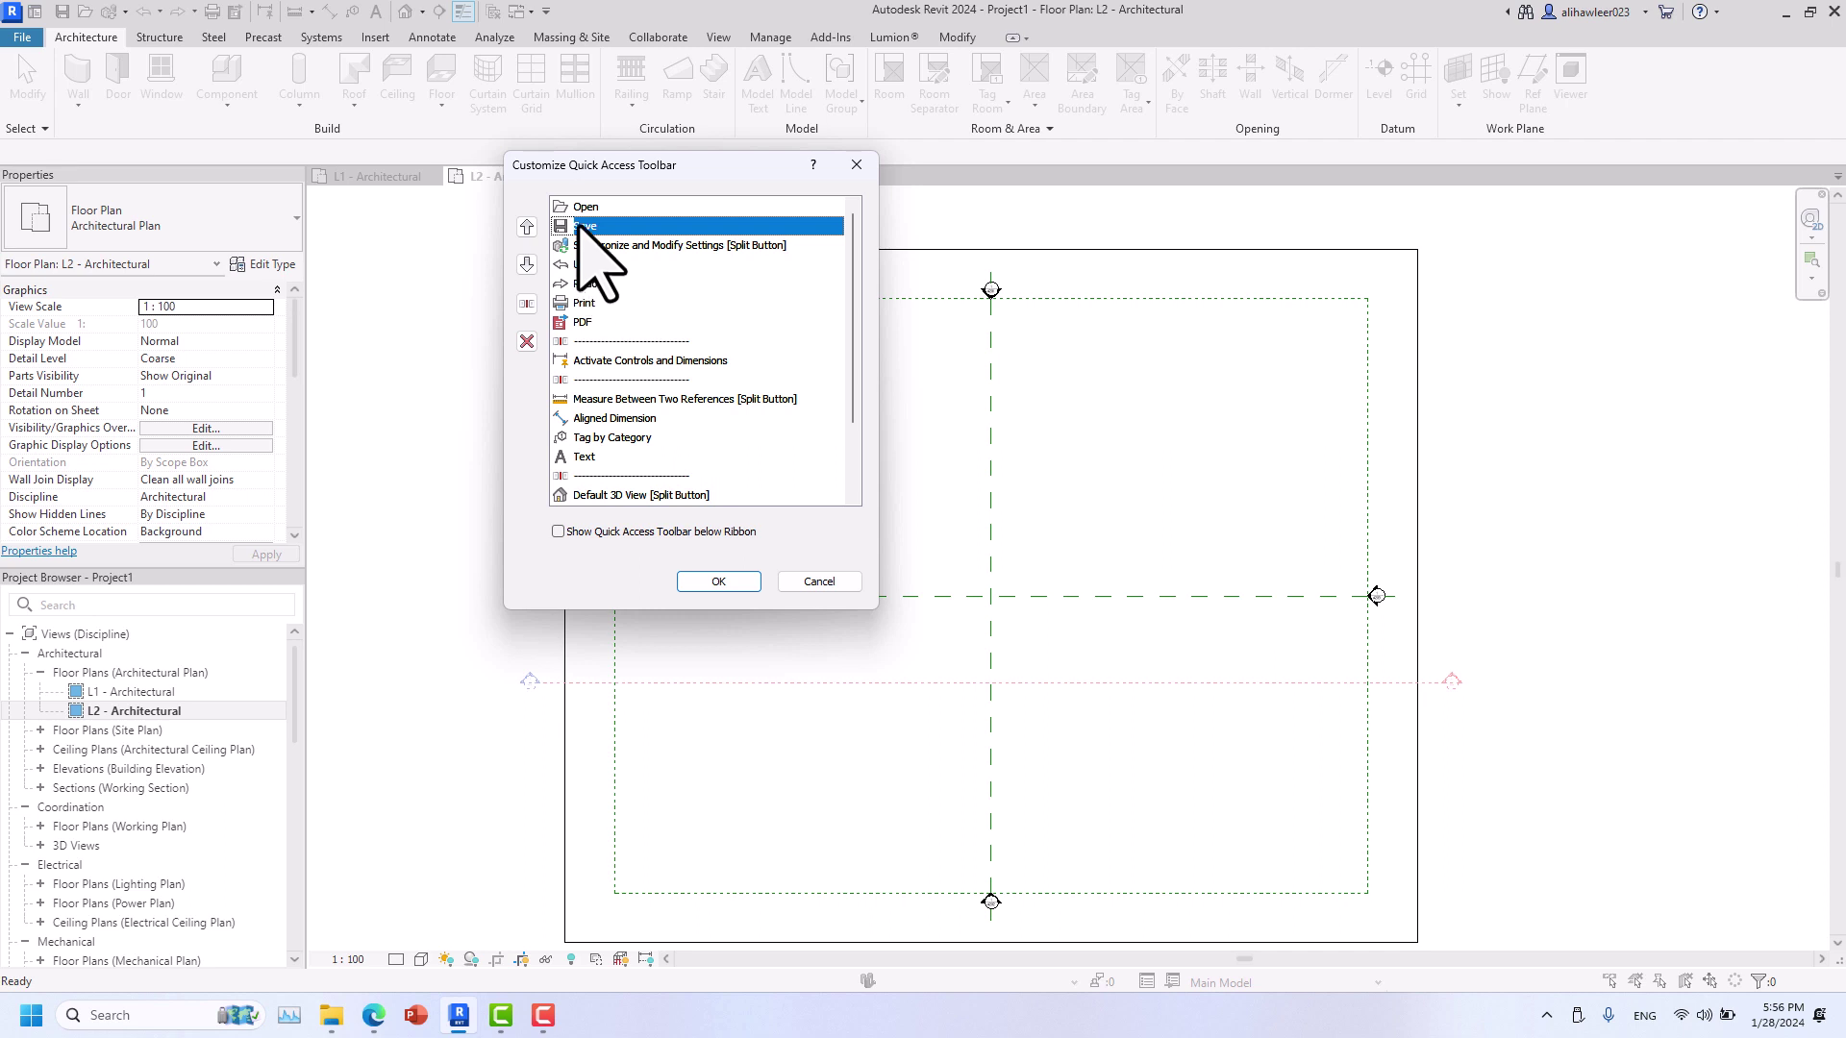
click(526, 304)
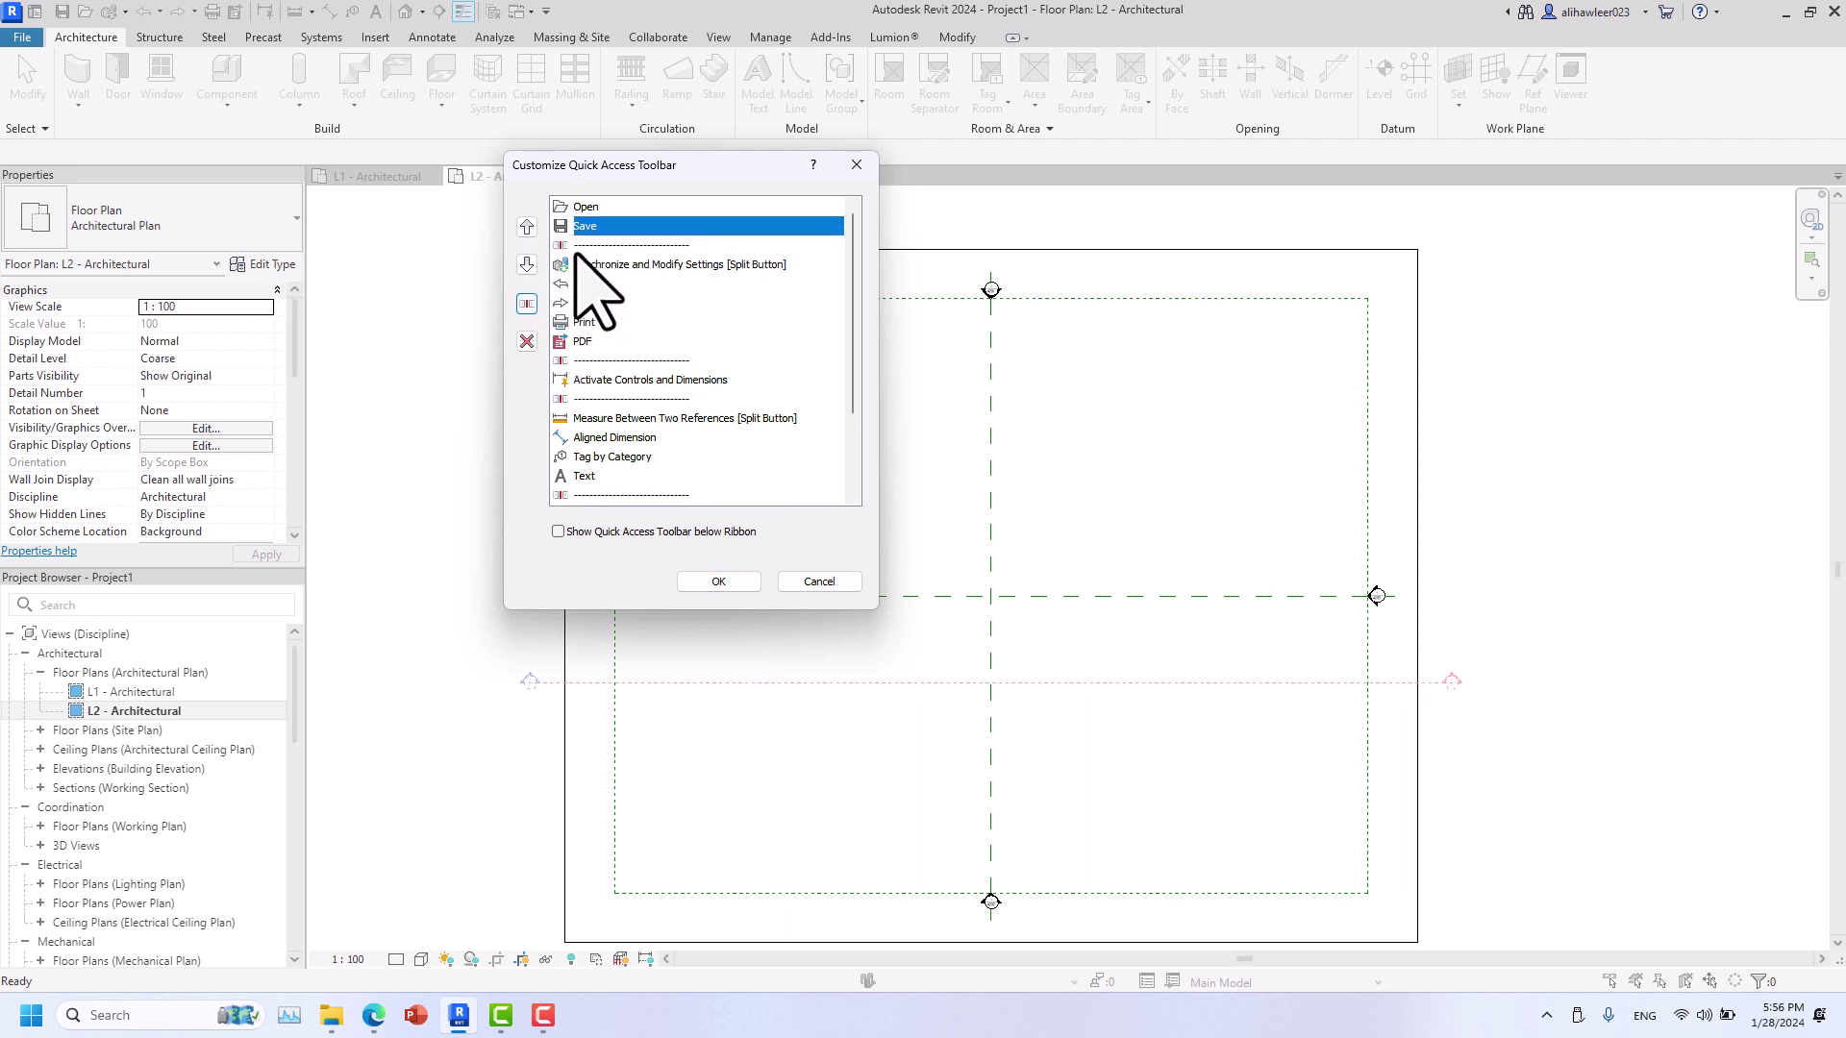
click(615, 245)
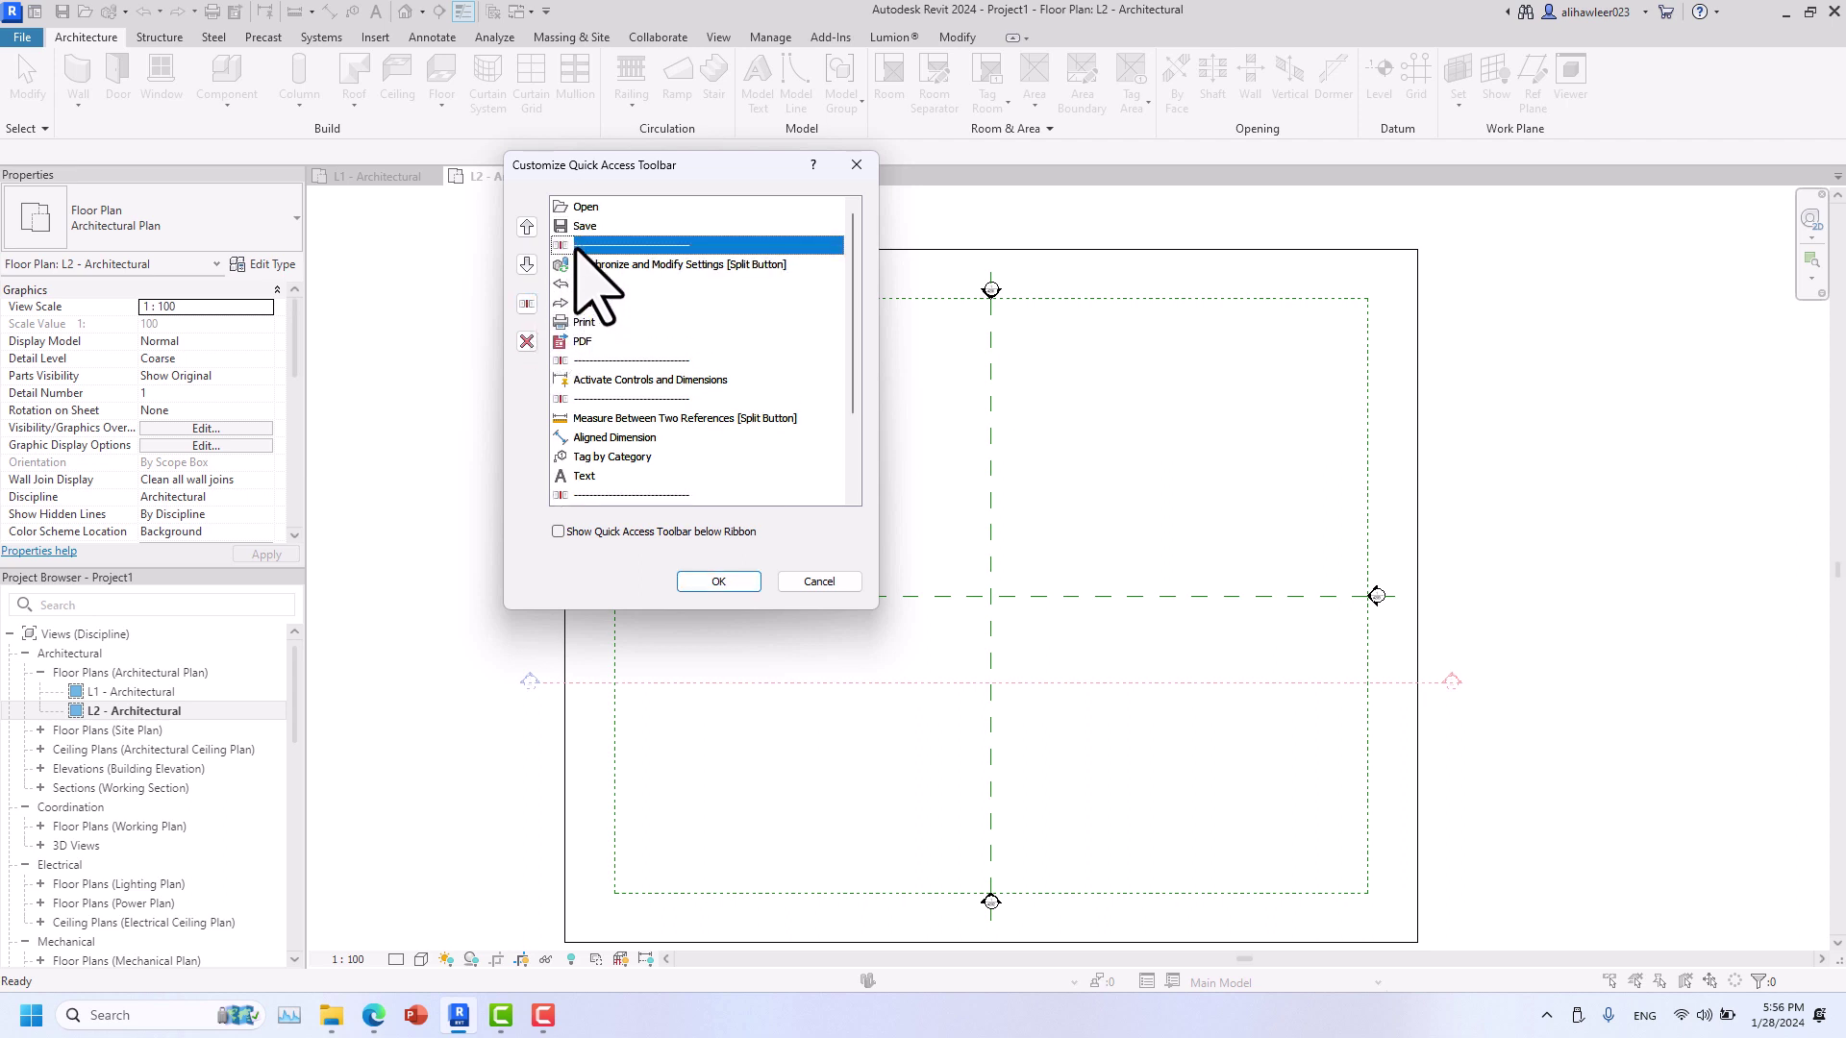
click(718, 582)
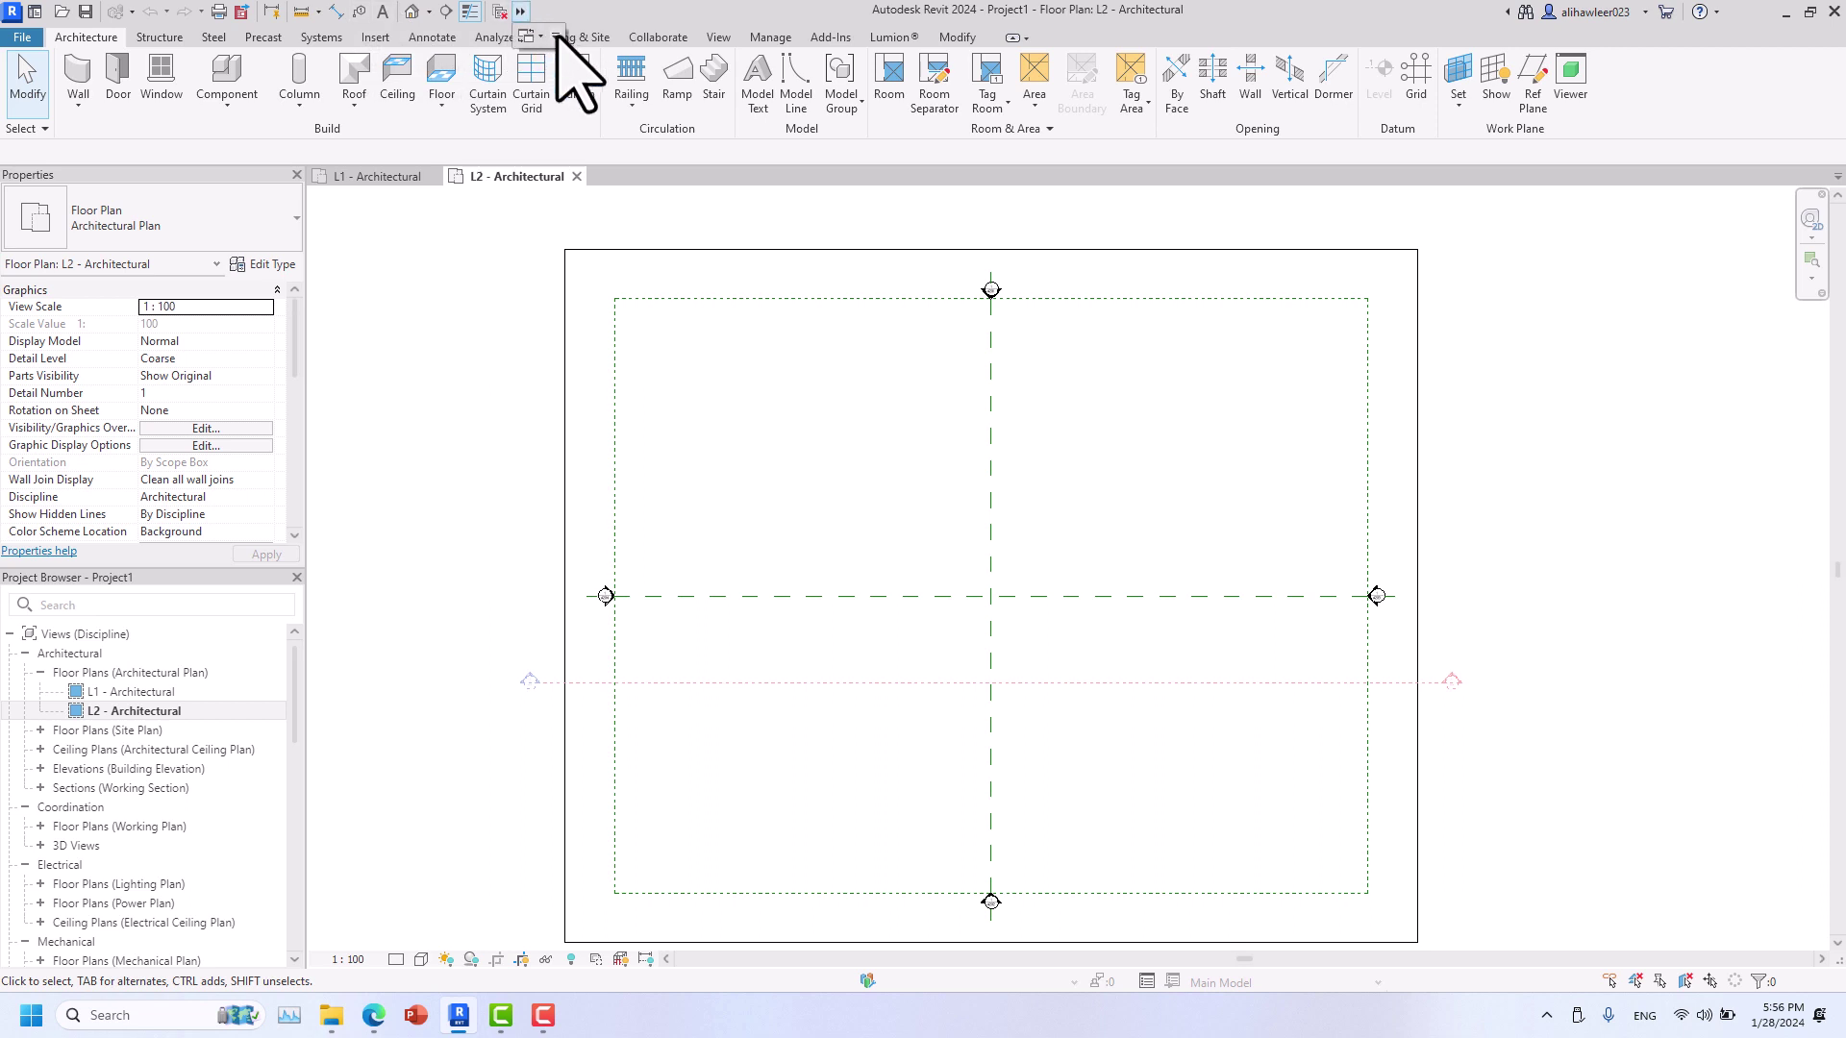
- In the Quick Access Toolbar customization, move the separator after Save below Synchronize and Modify Settings and remove it
click(557, 35)
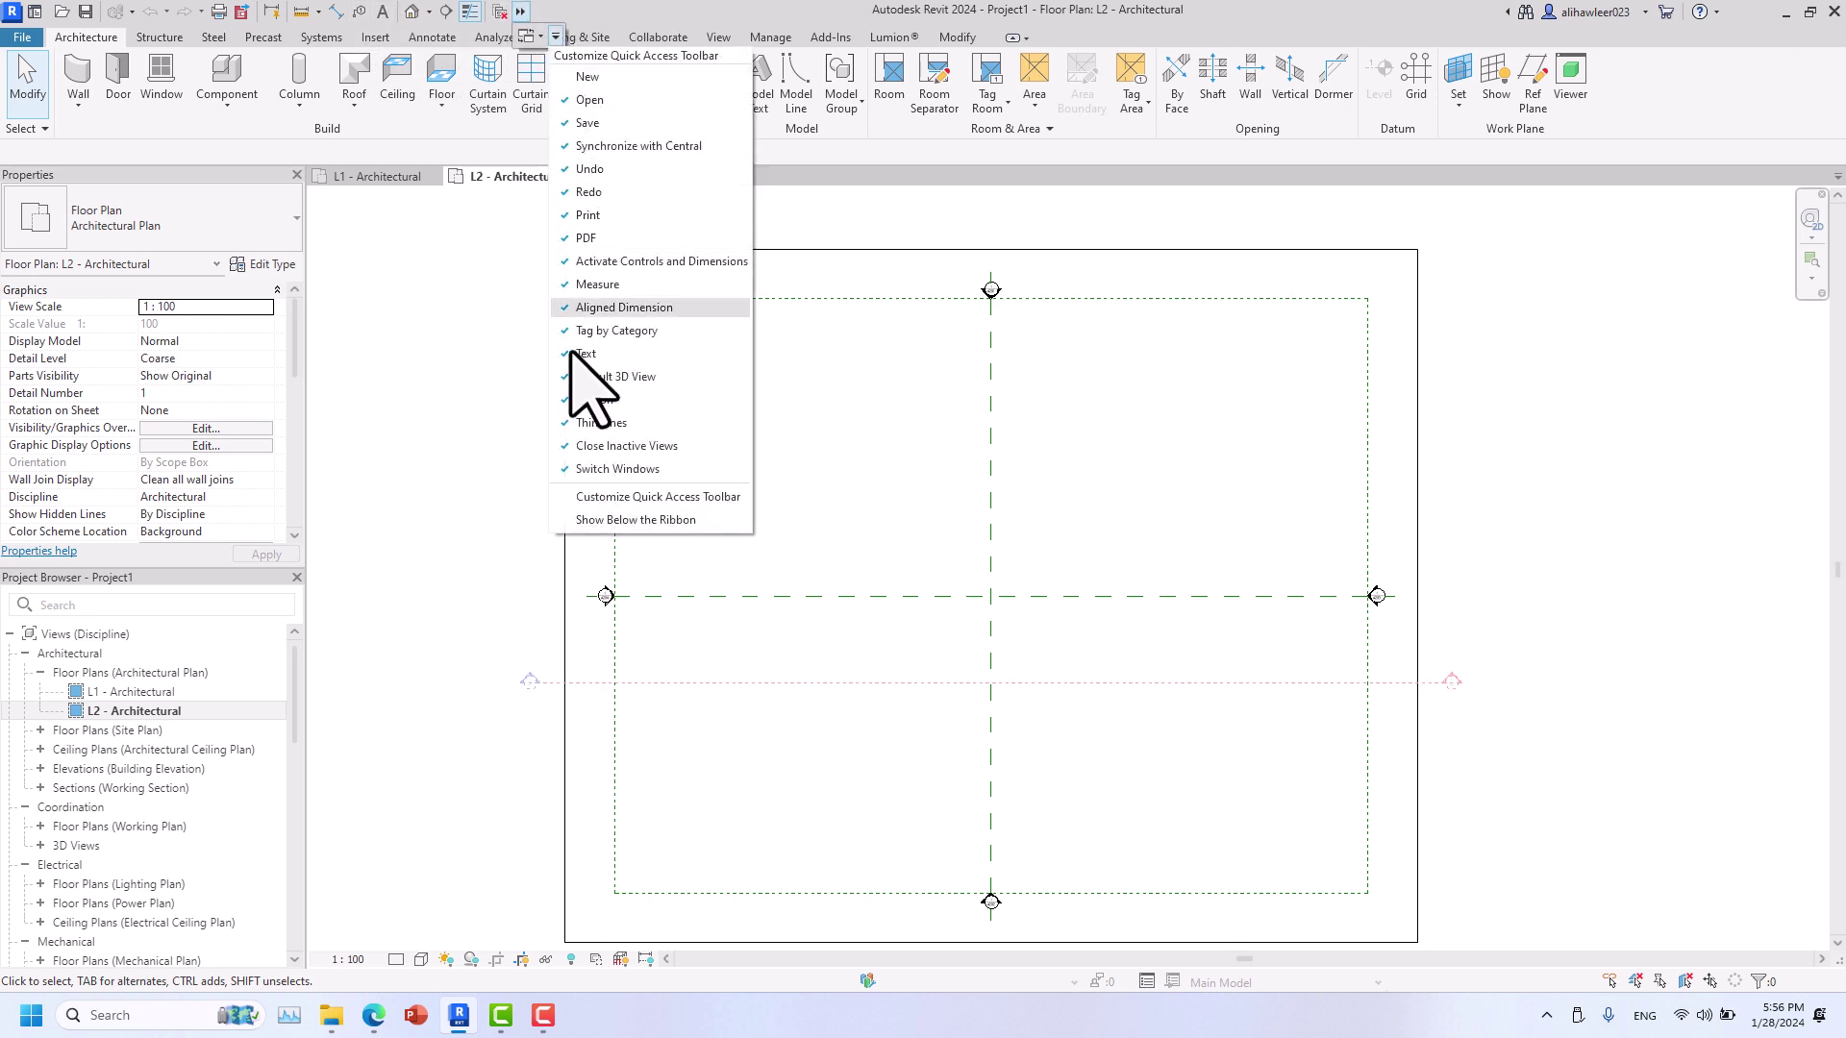
click(627, 496)
click(627, 246)
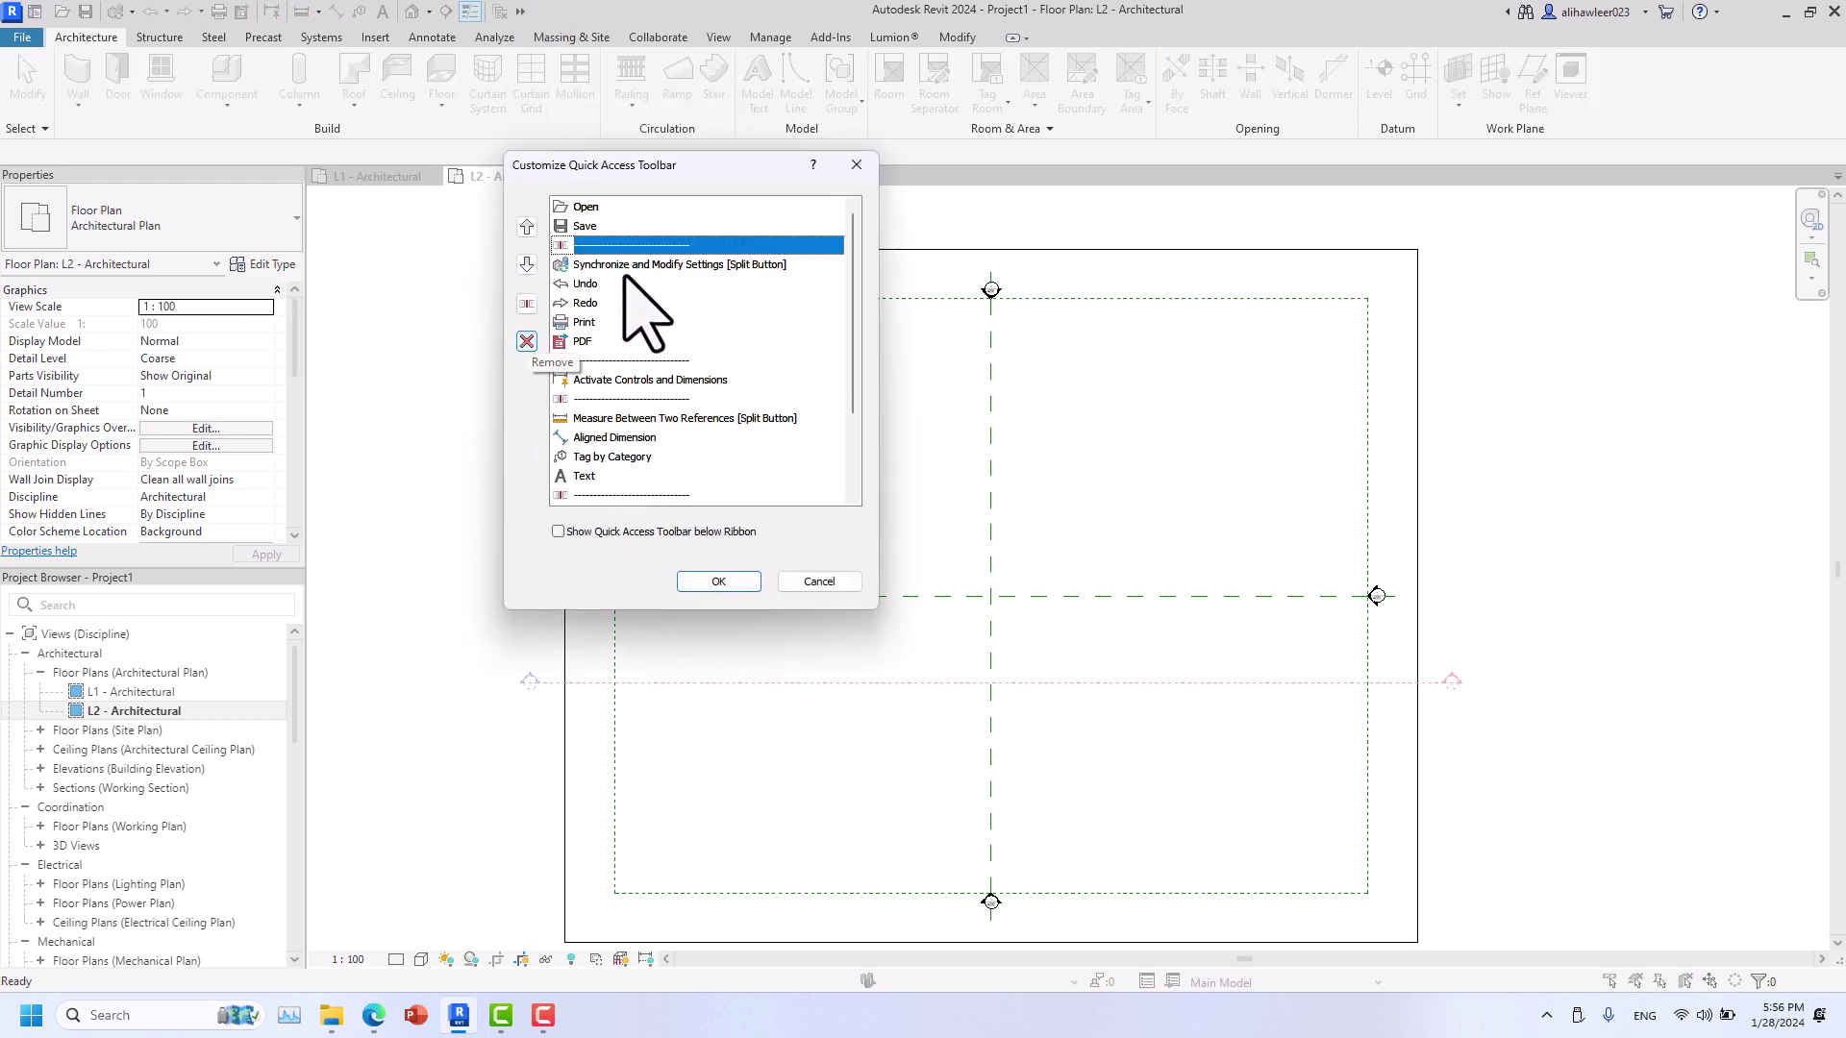
click(526, 264)
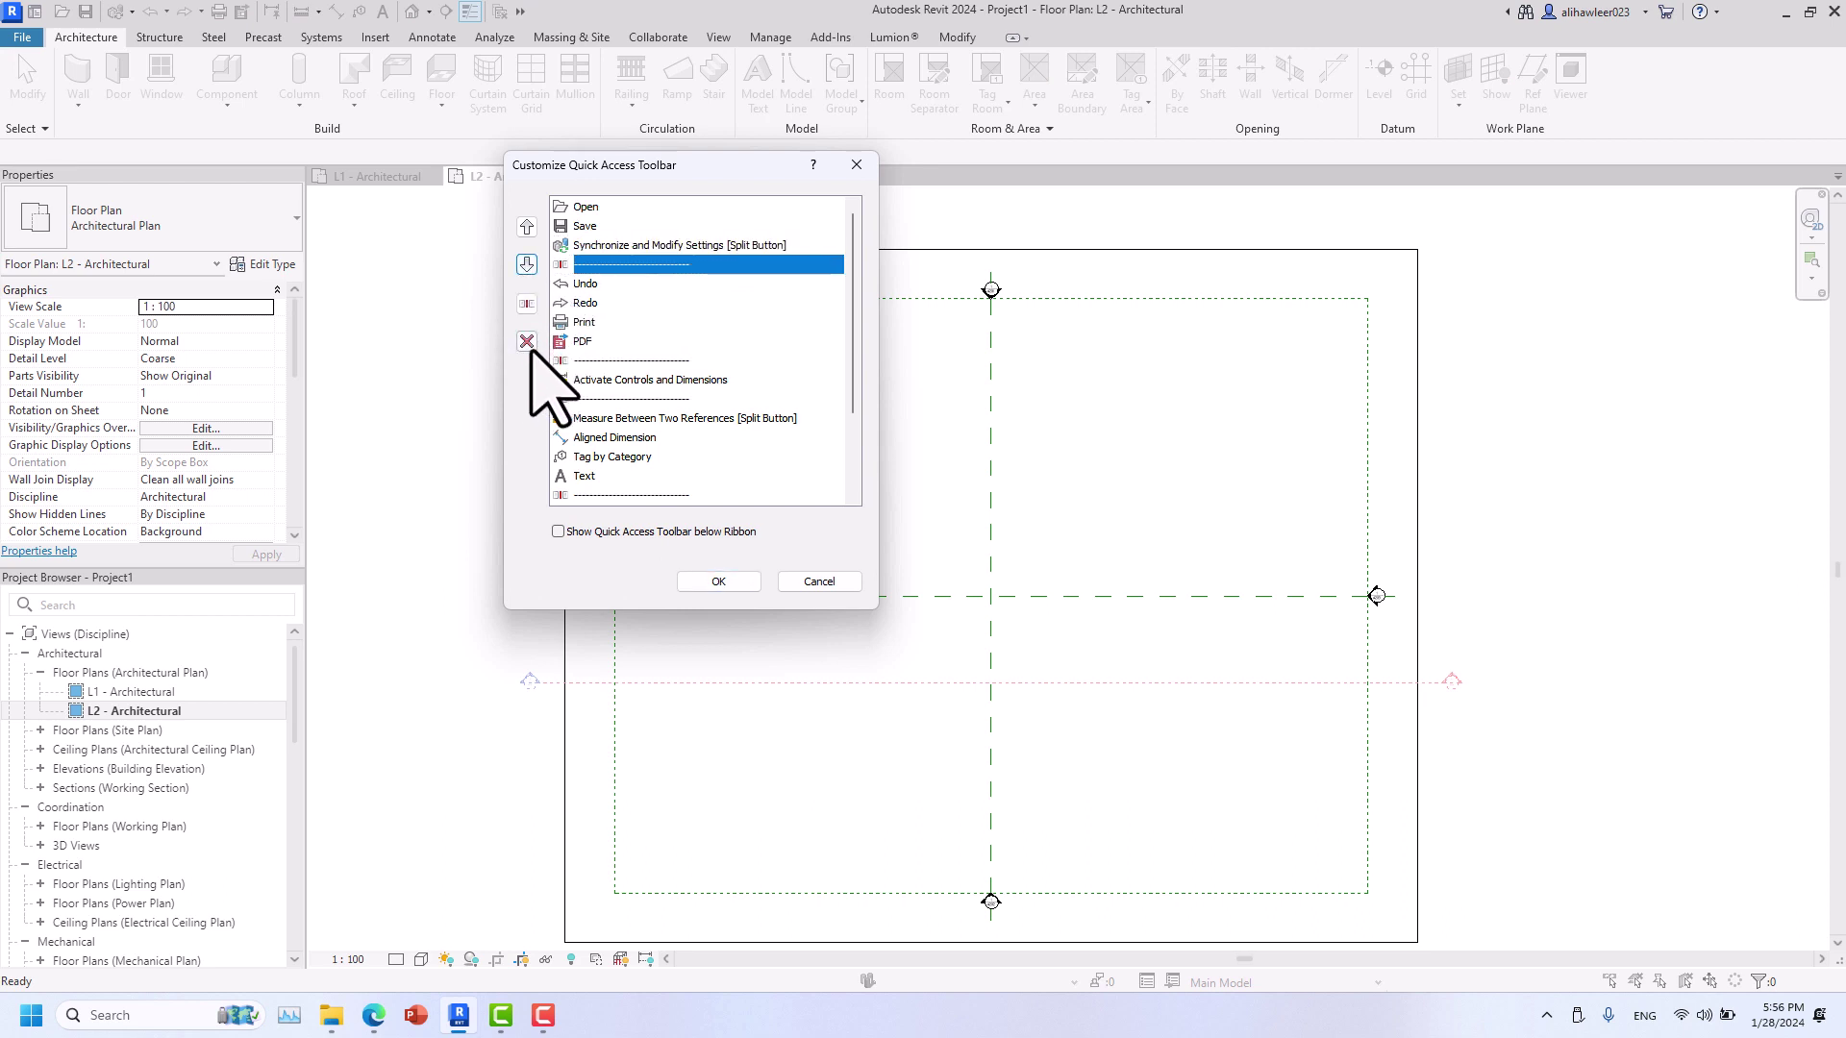
click(526, 342)
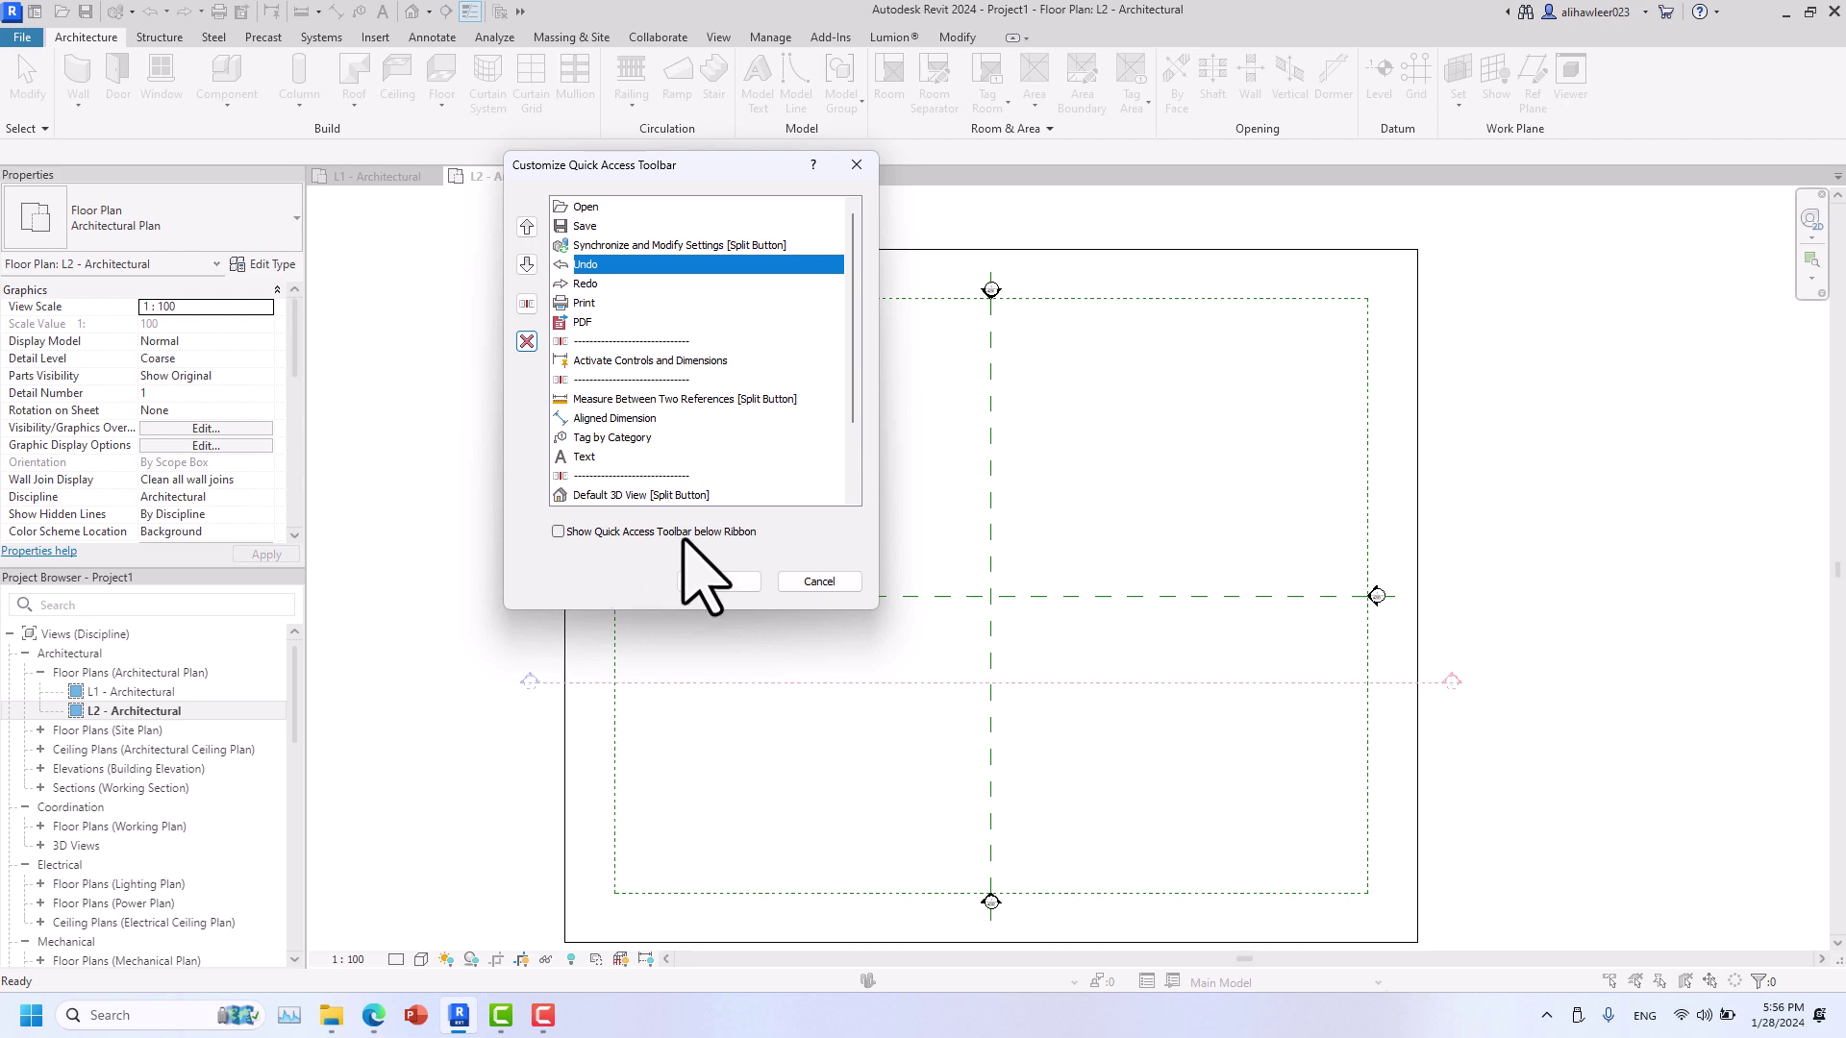
- Apply the customization with Show Quick Access Toolbar below Ribbon enabled, and return the toolbar above the ribbon
click(558, 532)
click(721, 581)
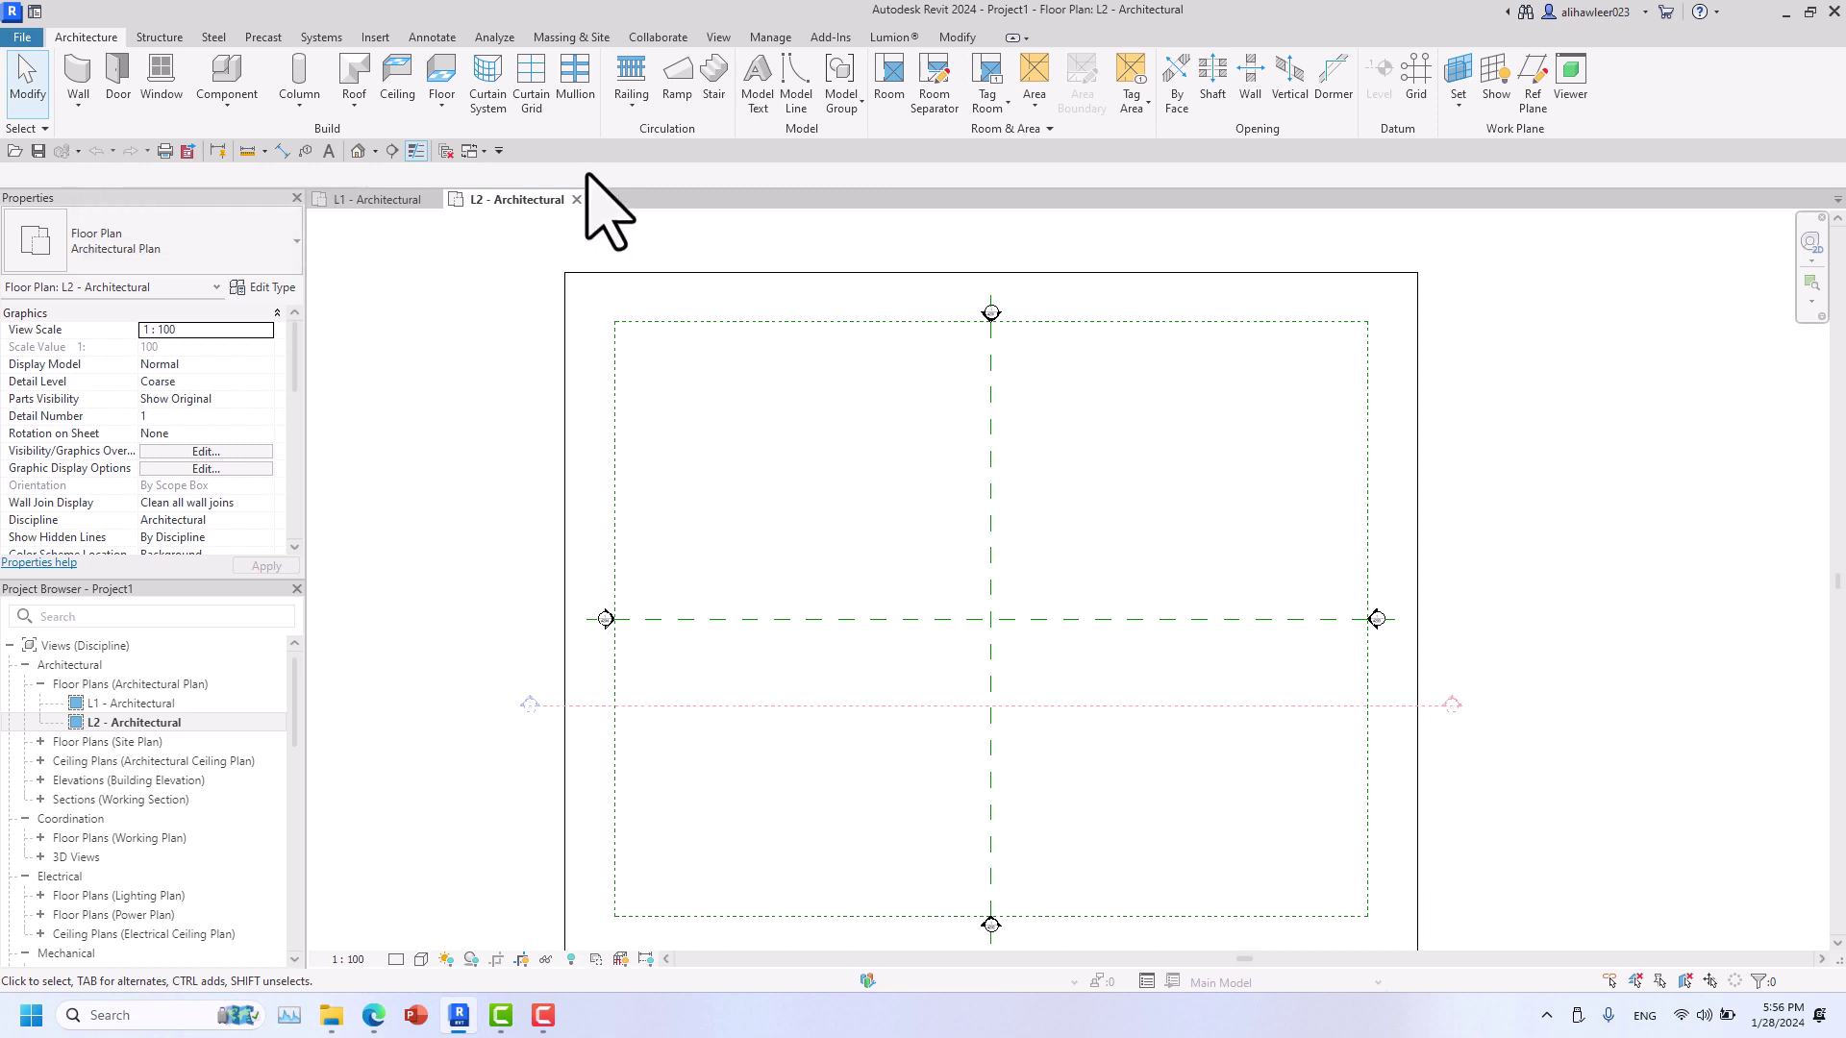
click(498, 151)
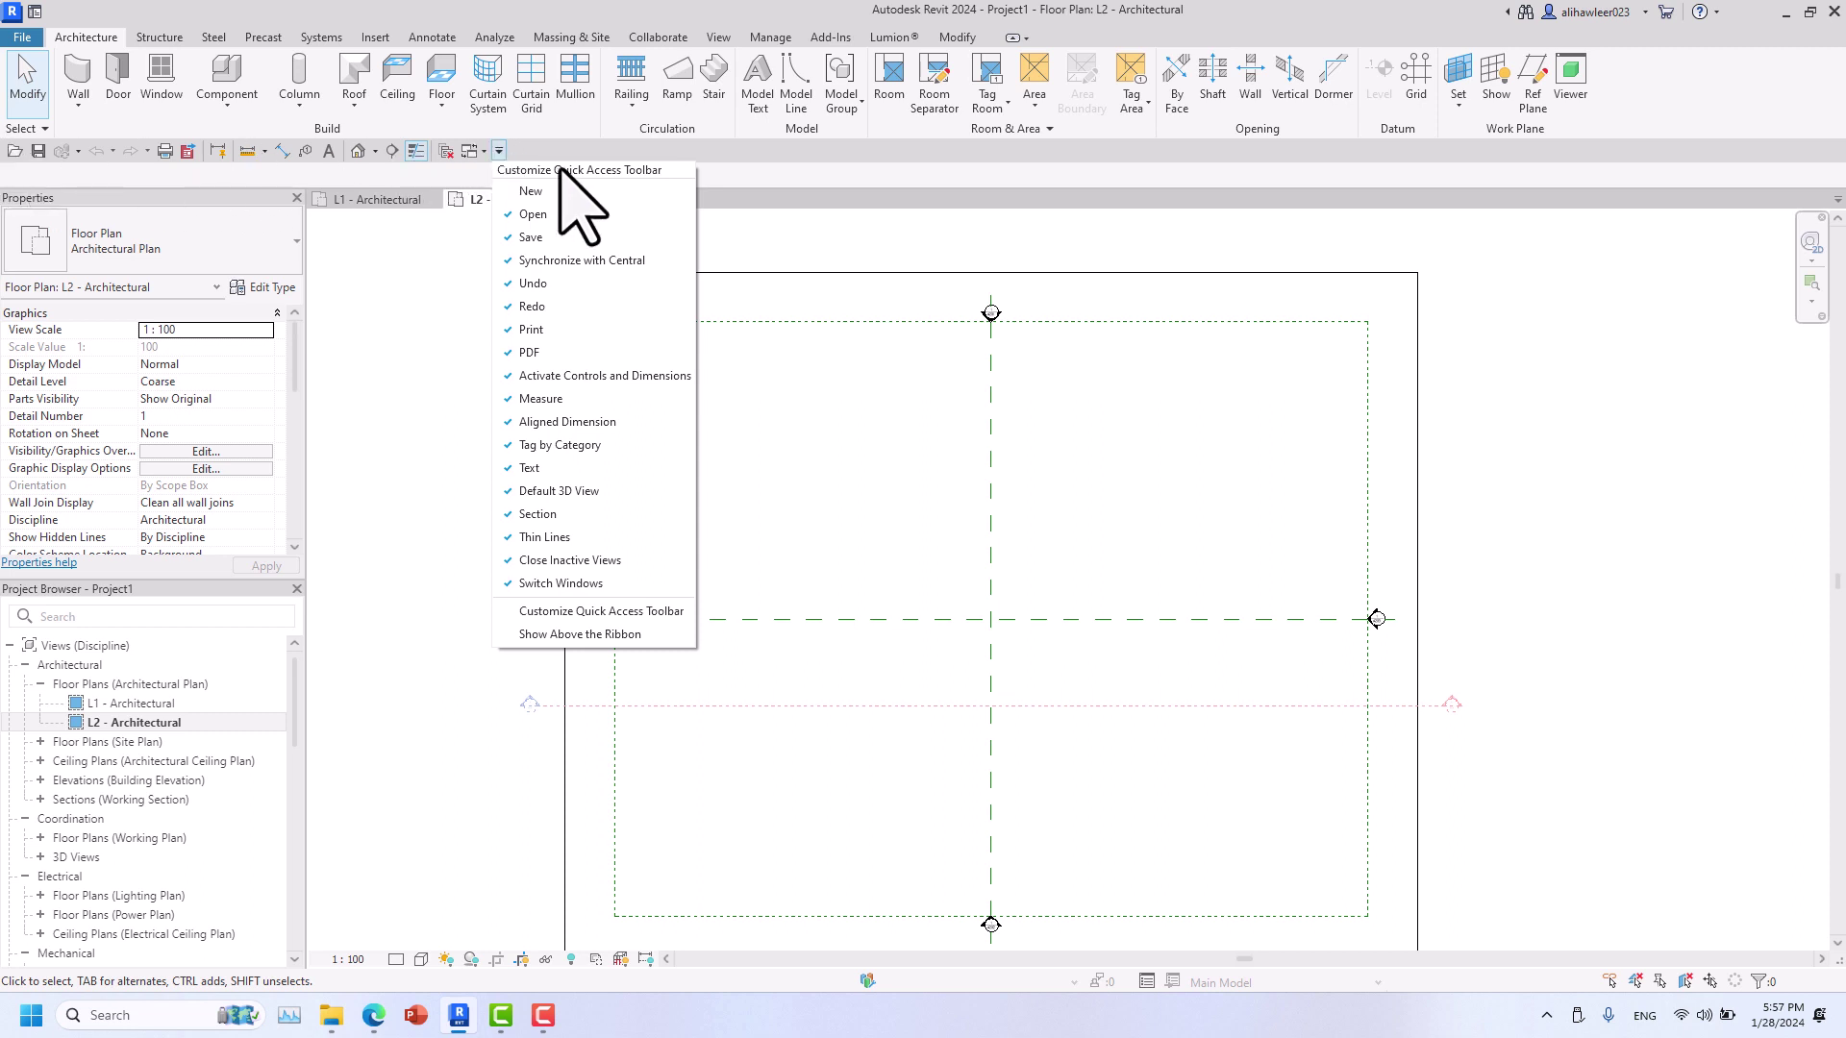
click(581, 634)
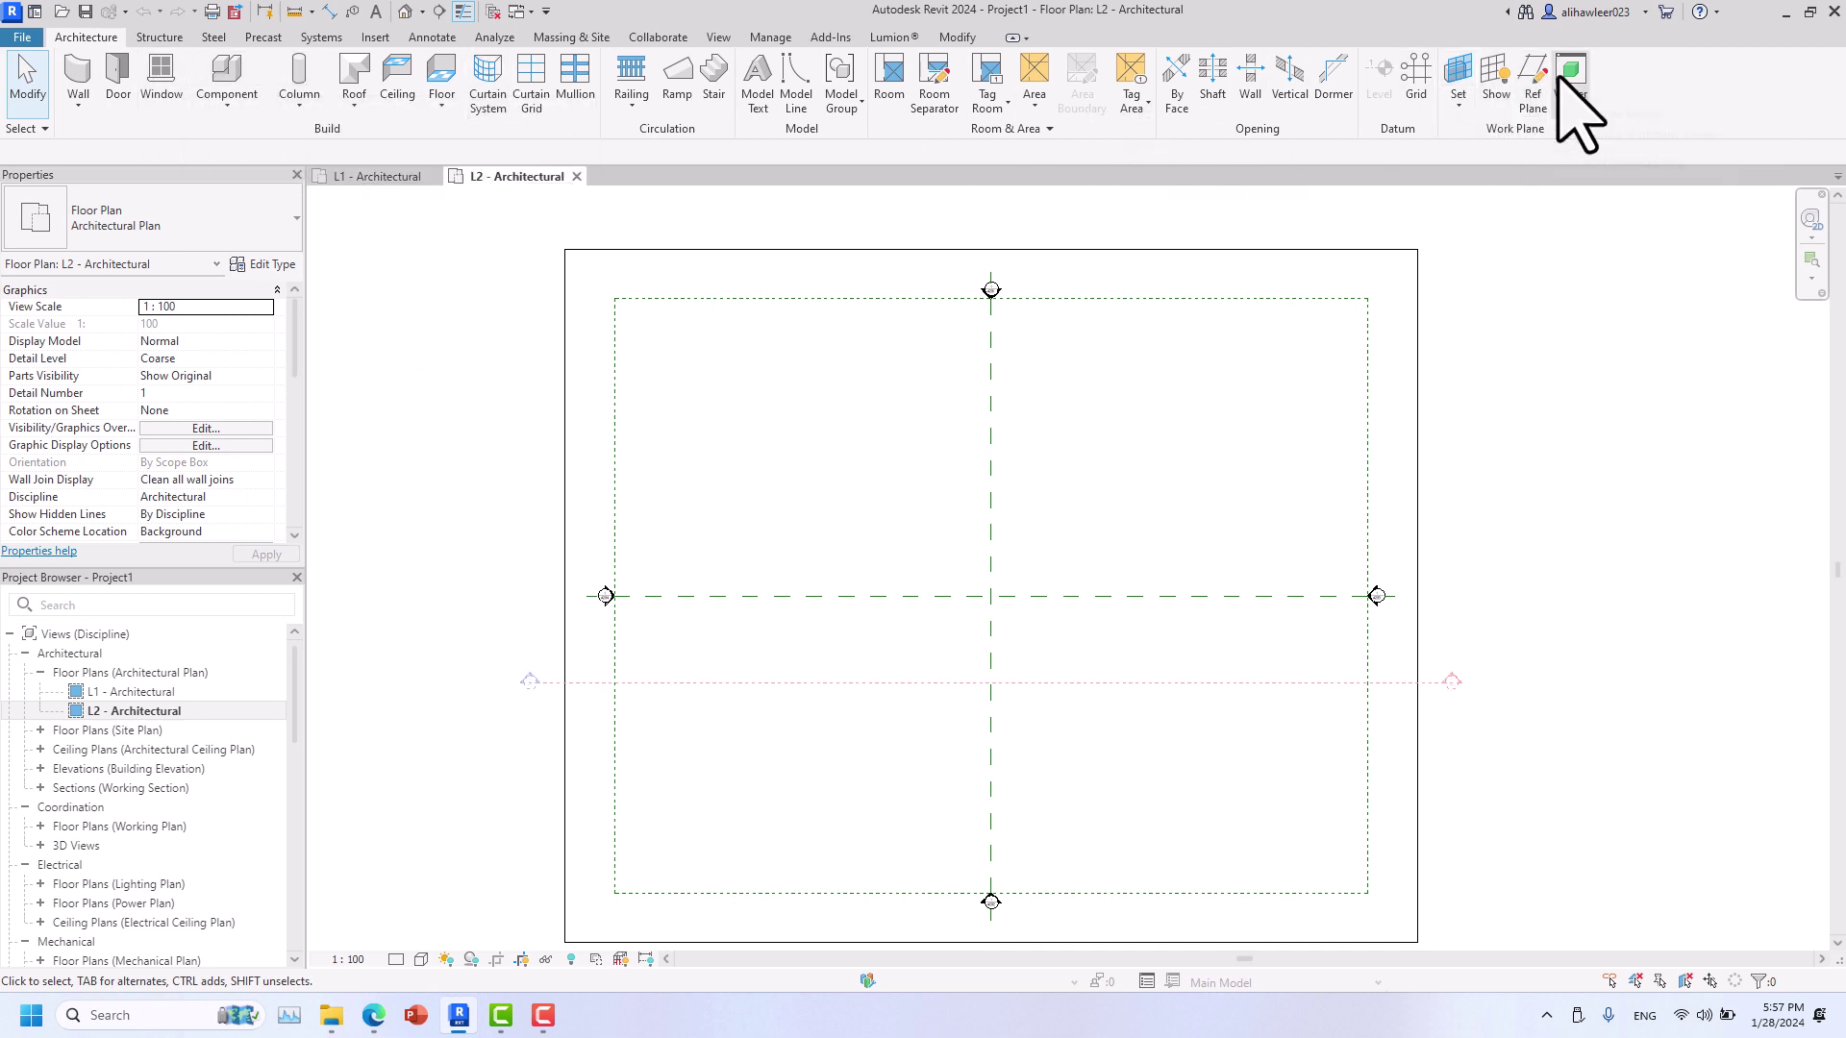
- Examine the wall variants offered by the Wall tool, such as Architectural, Structural and Wall by Face
click(78, 106)
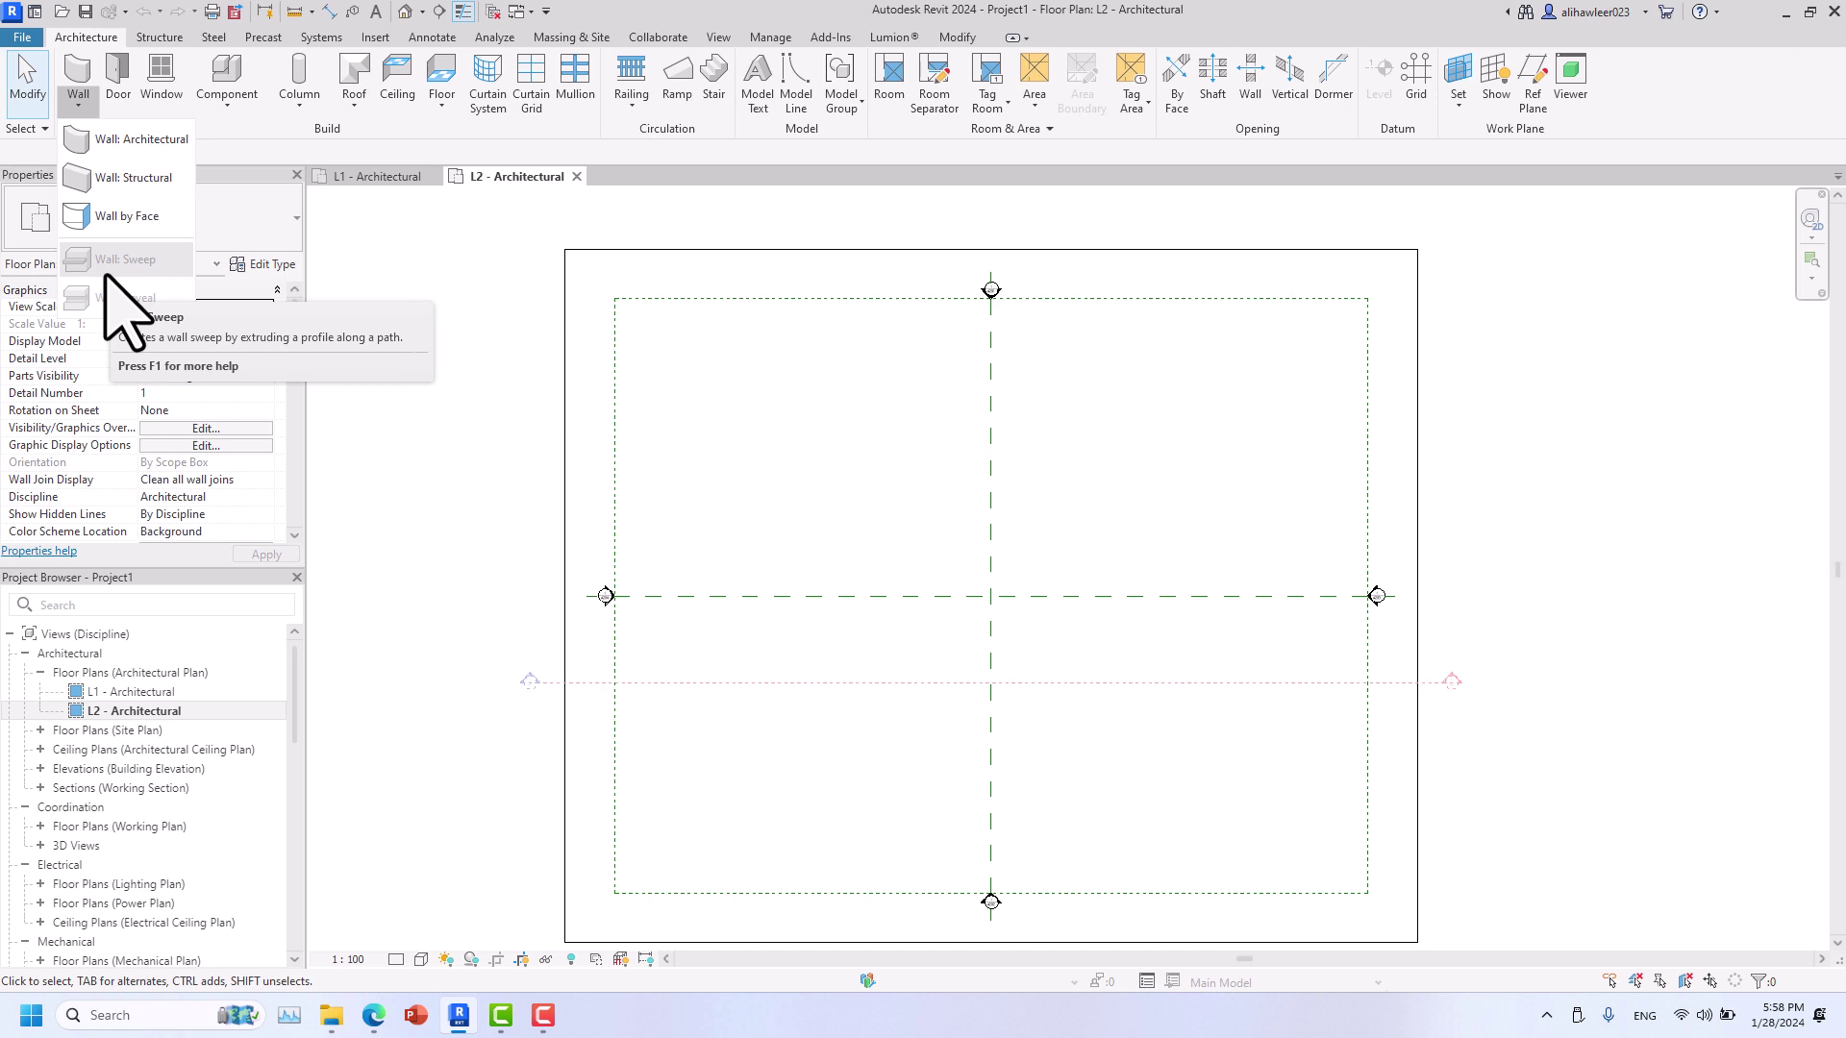
click(252, 139)
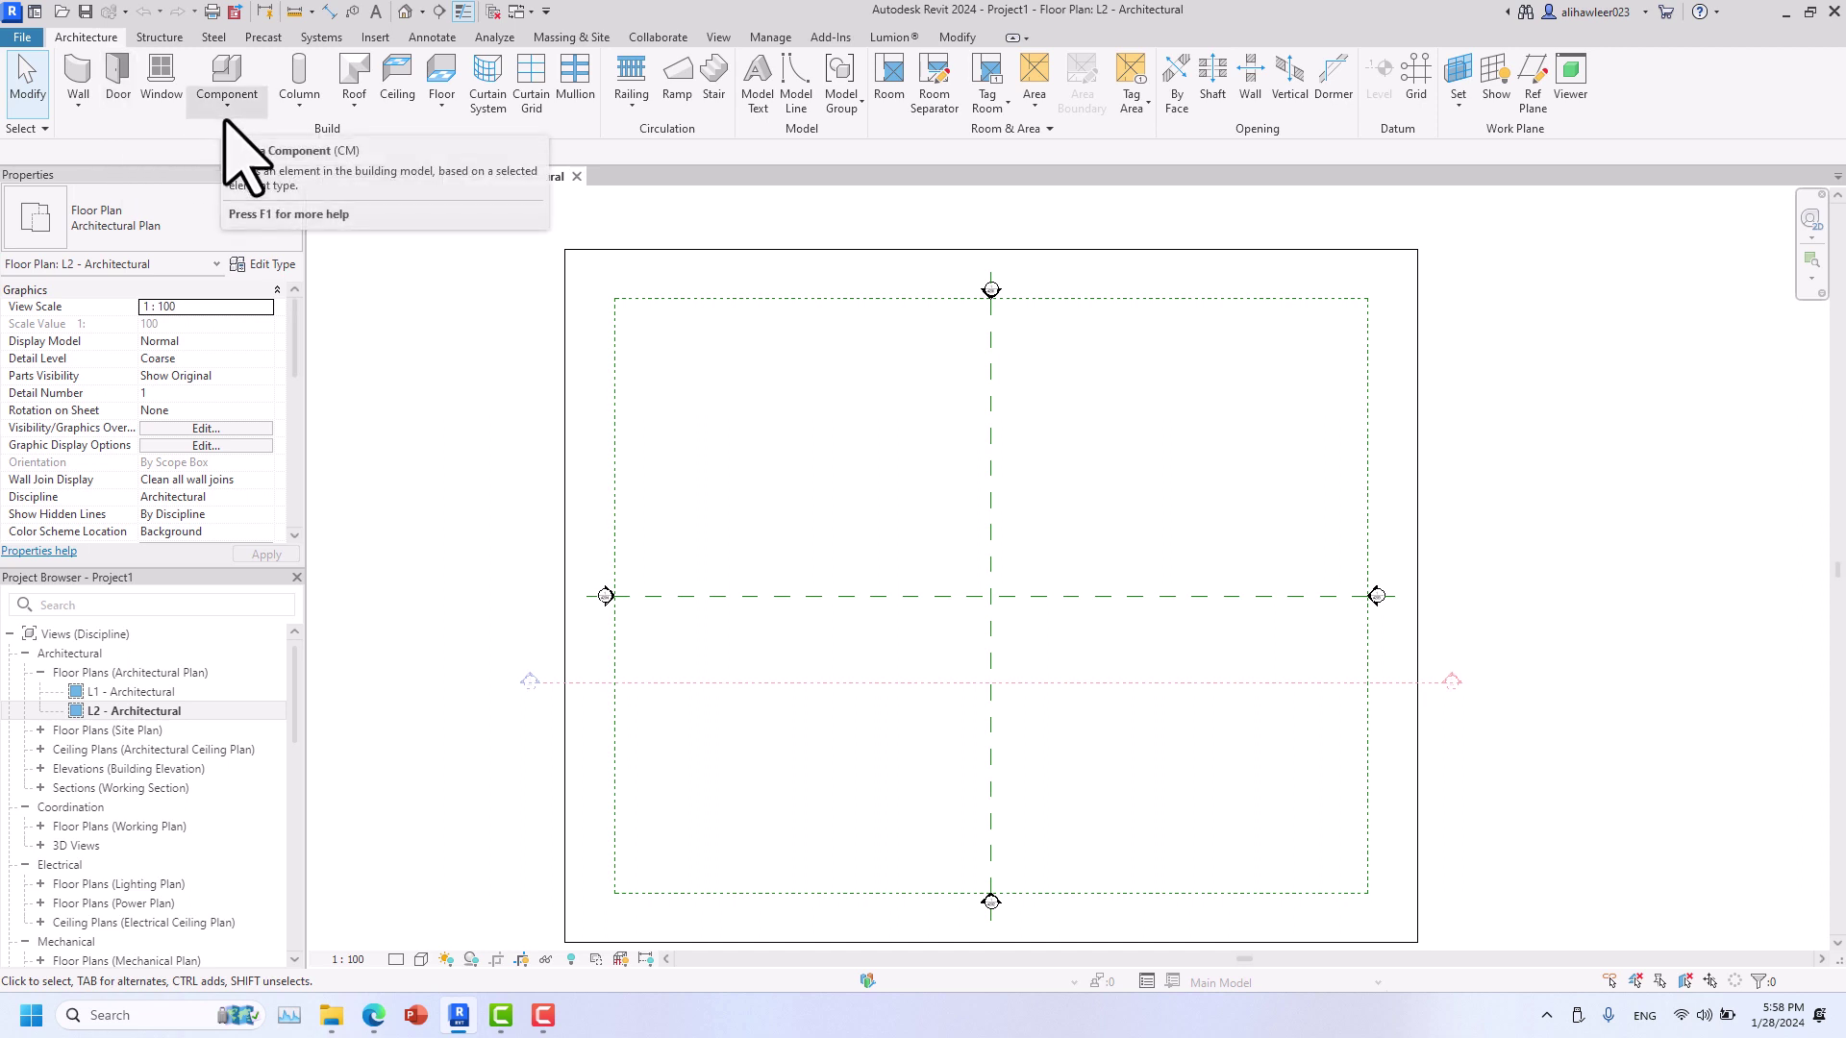
click(78, 106)
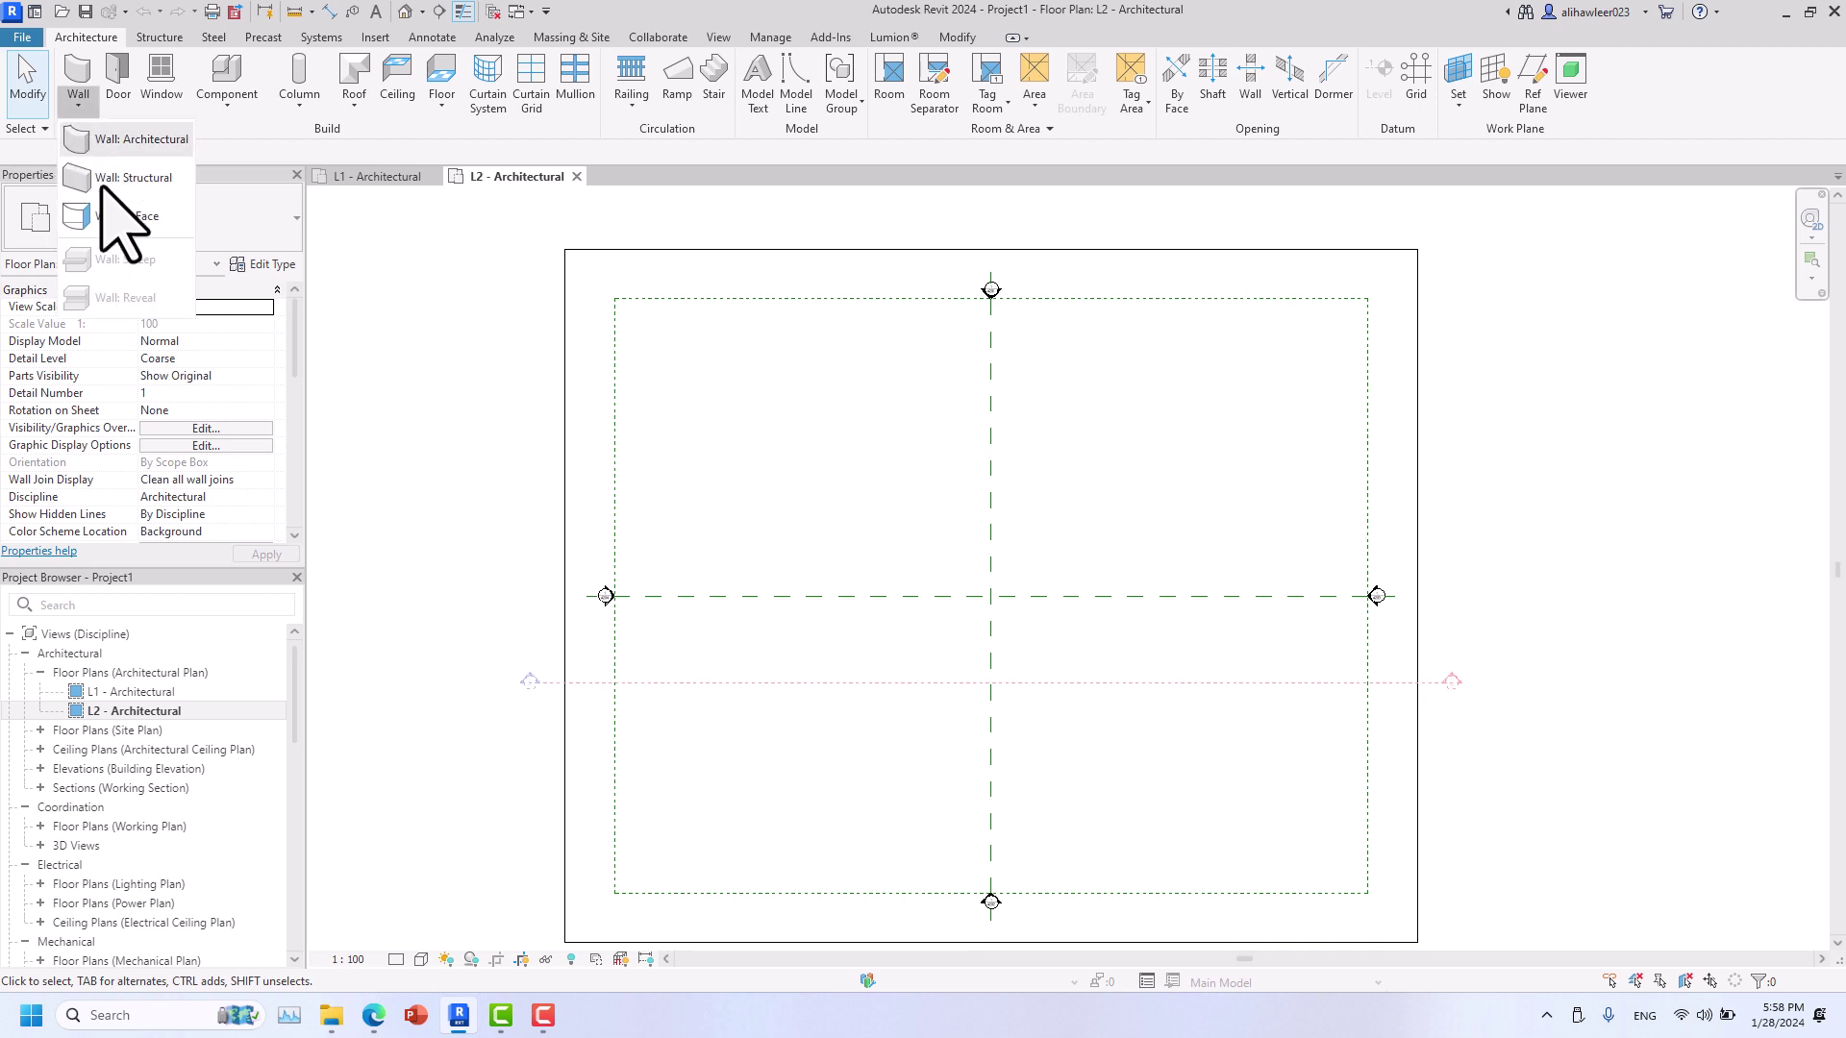
- Try the Ceiling tool, return to Modify, and view the Structural and Architectural variants of the Column tool
click(397, 77)
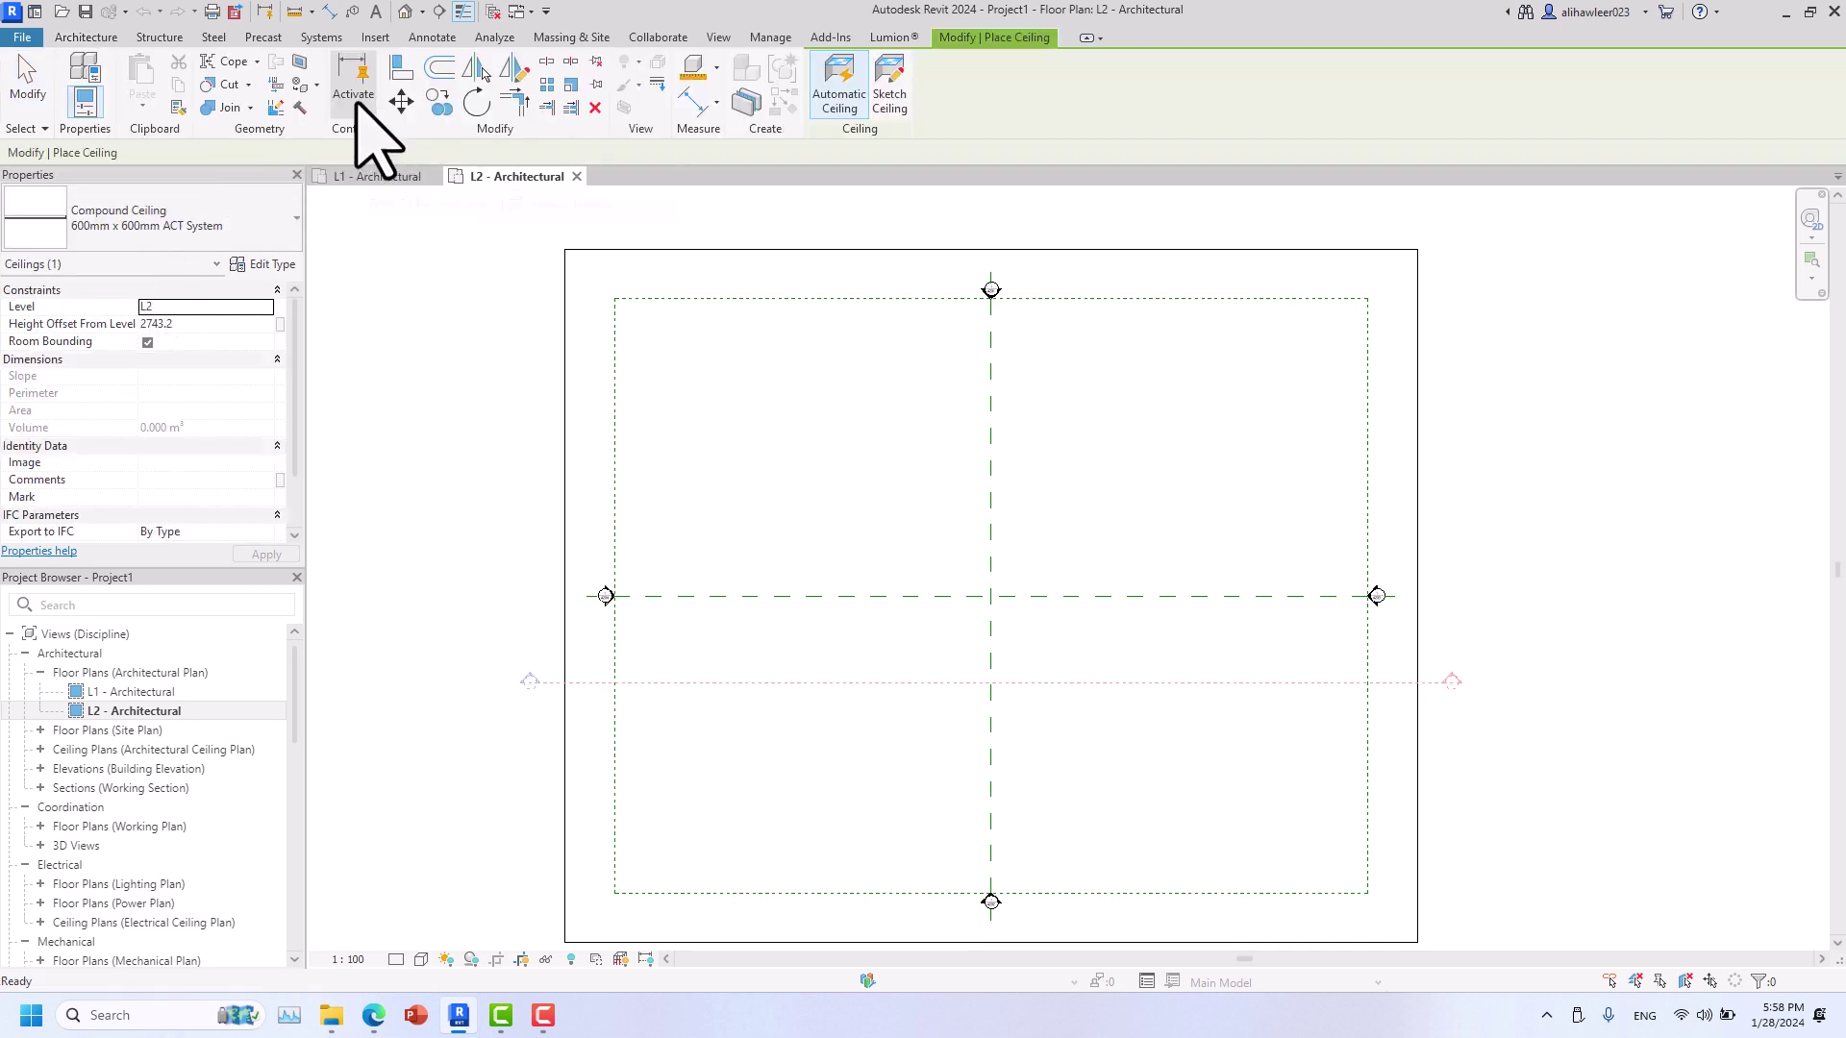
click(37, 79)
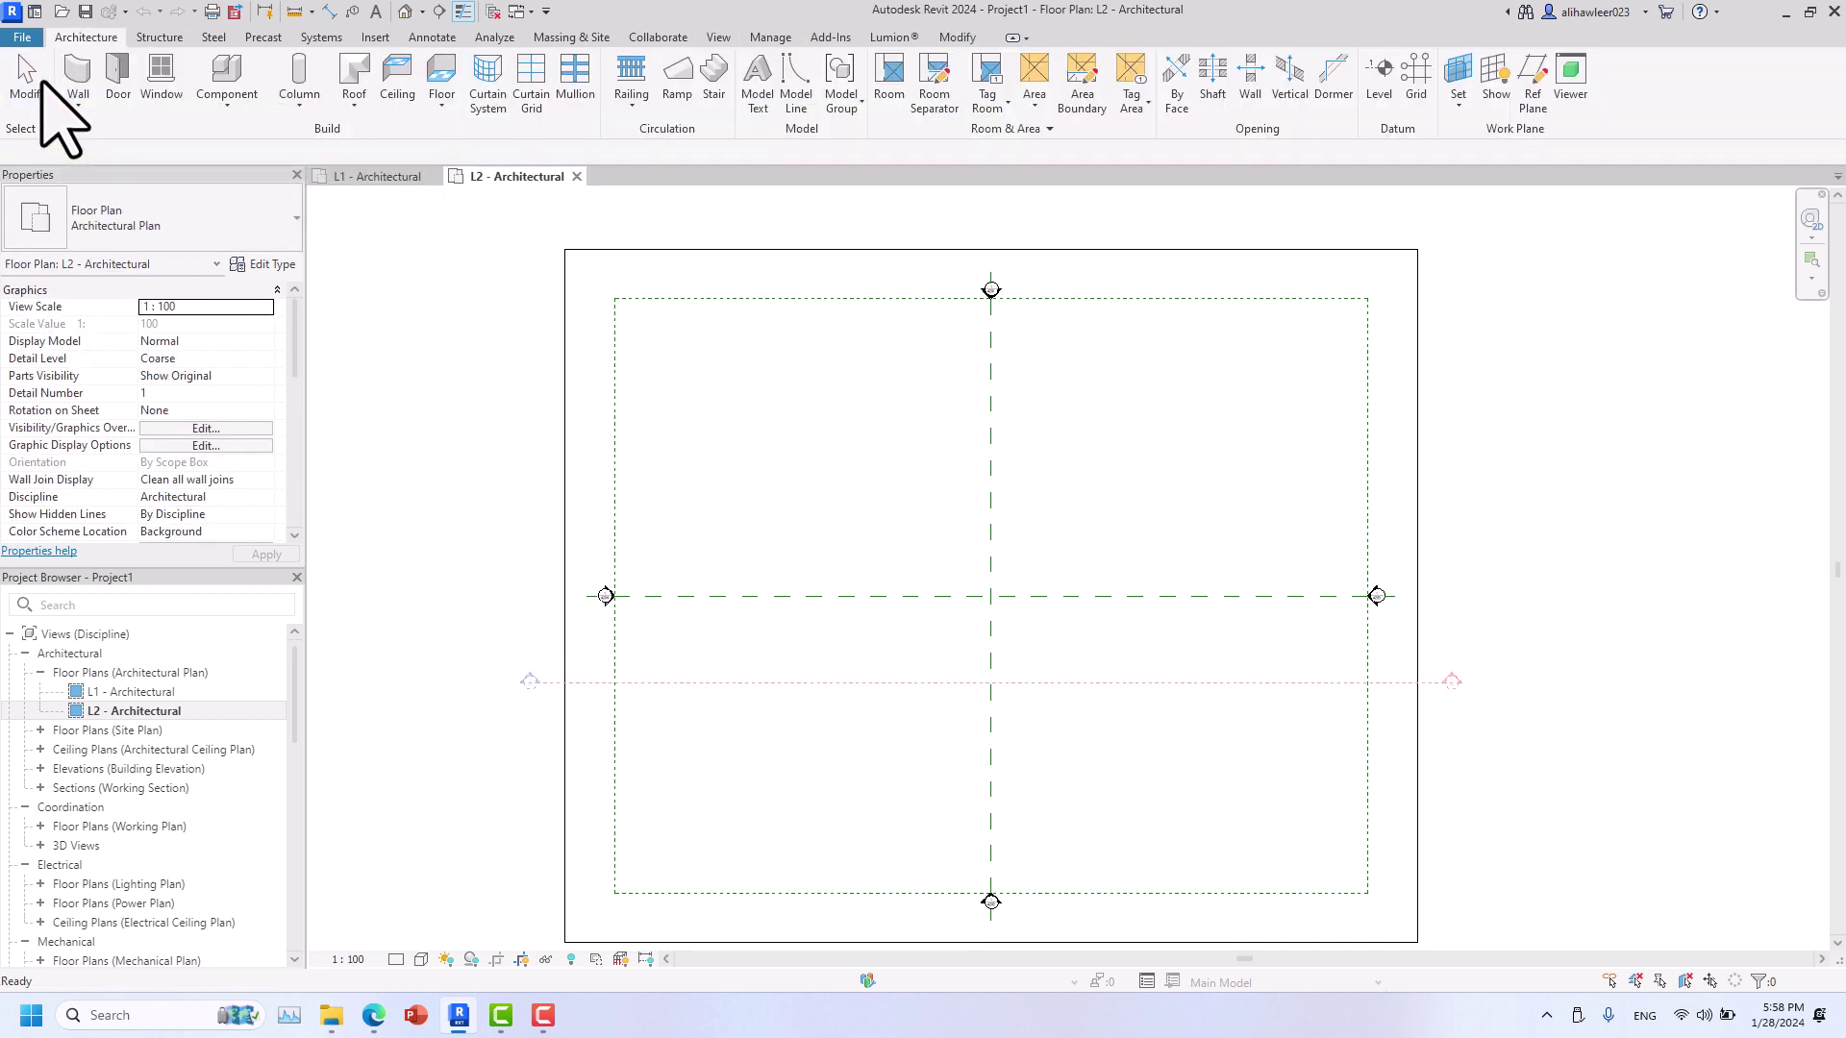
click(312, 112)
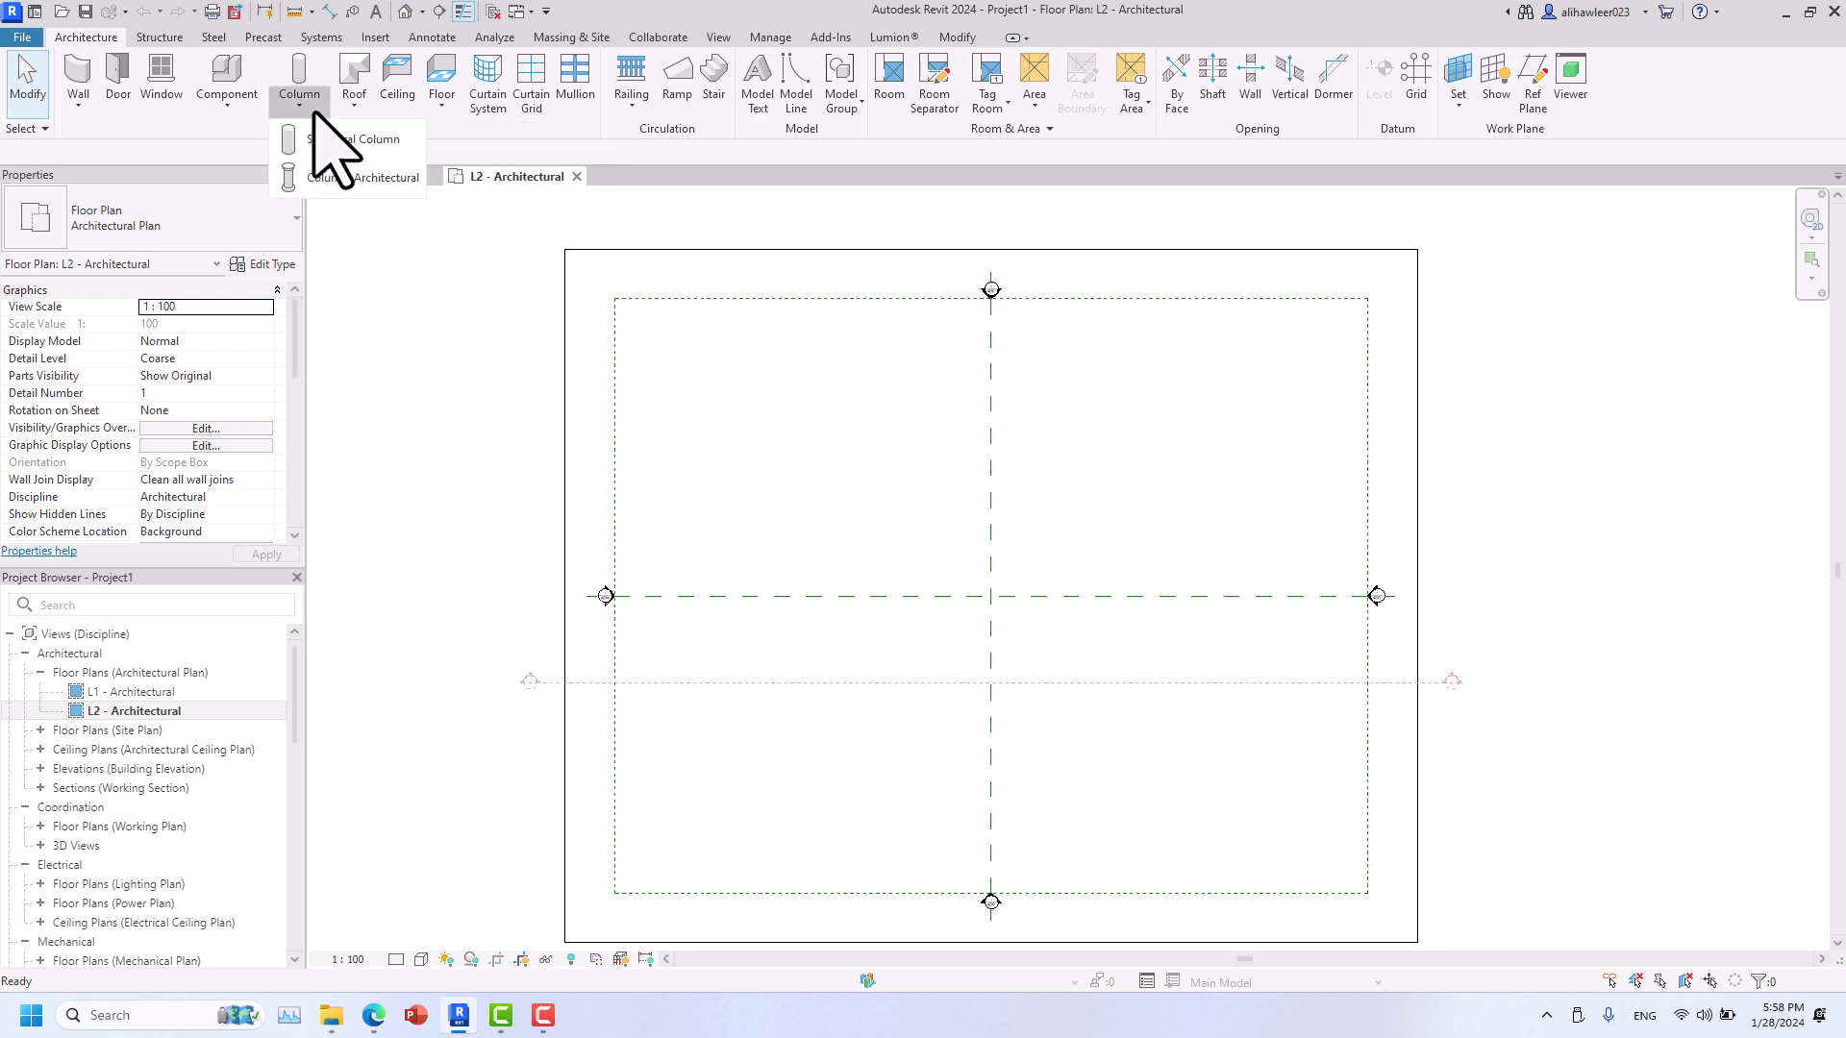
click(473, 132)
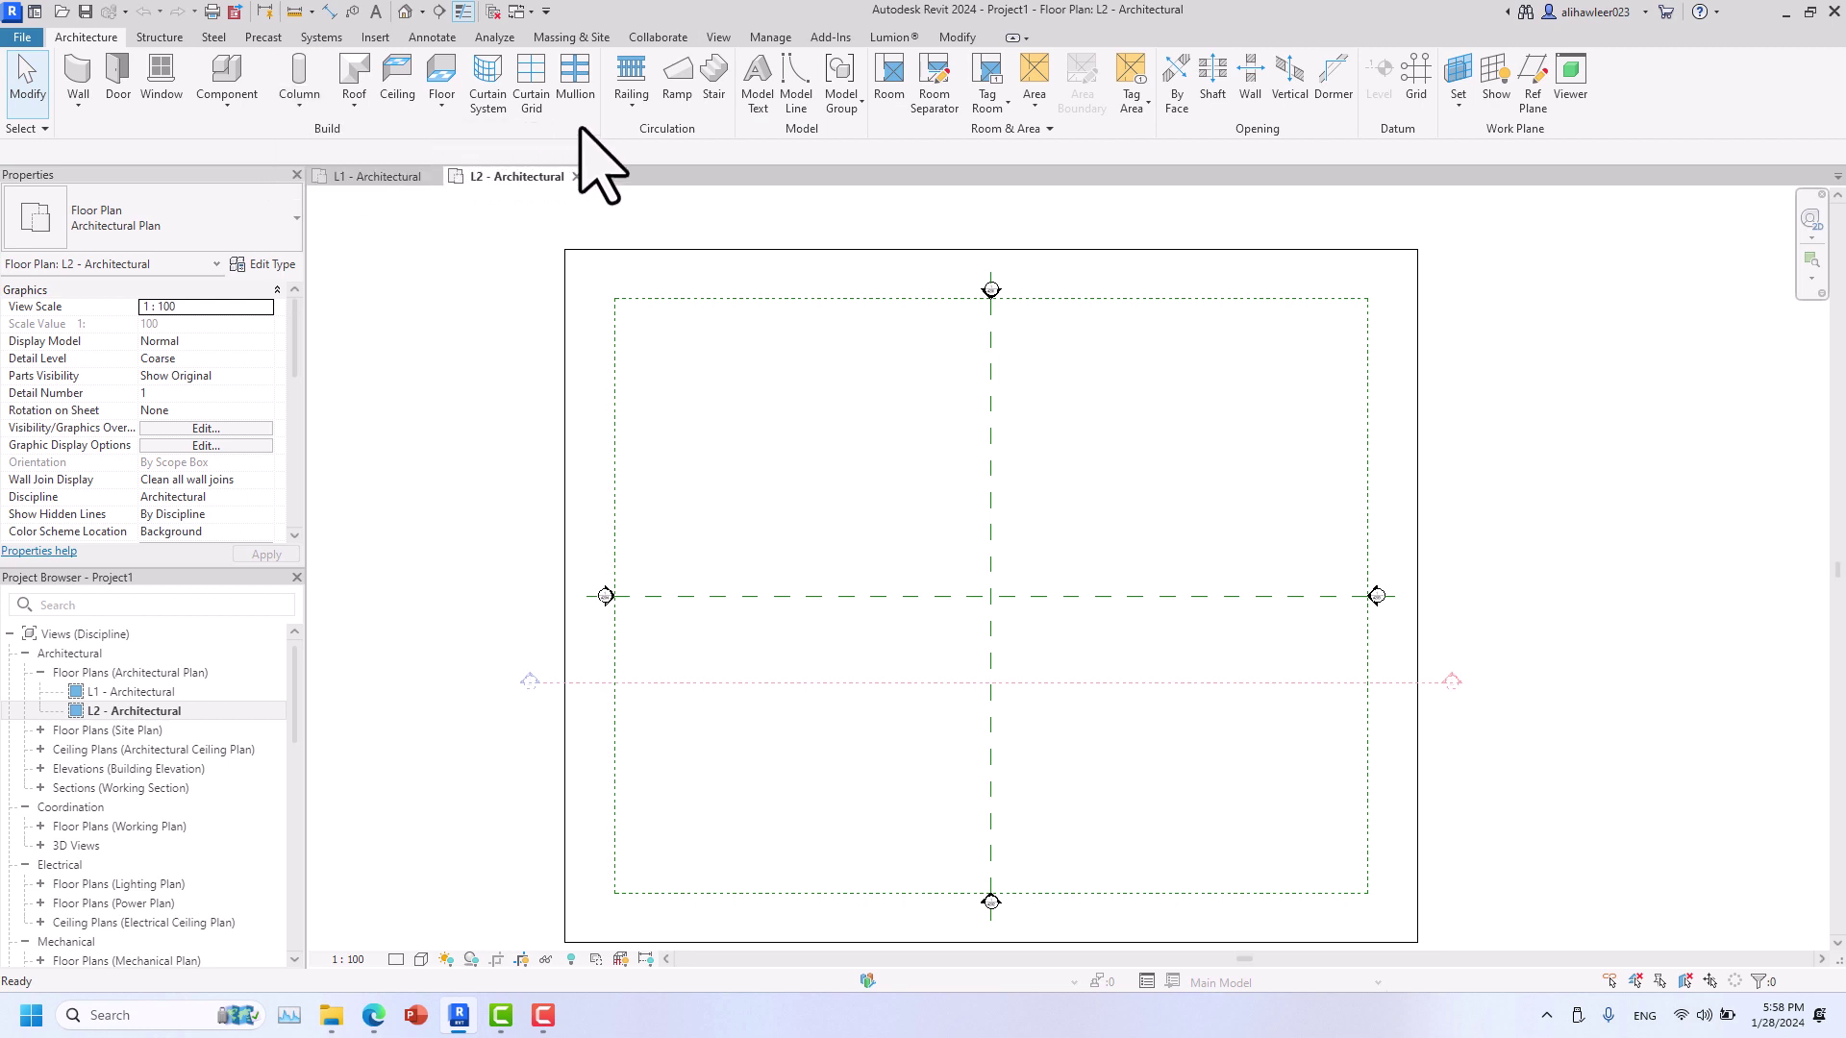
- Examine the Model Group and Roof variants and the additional Room & Area commands among the Architecture tools
click(858, 106)
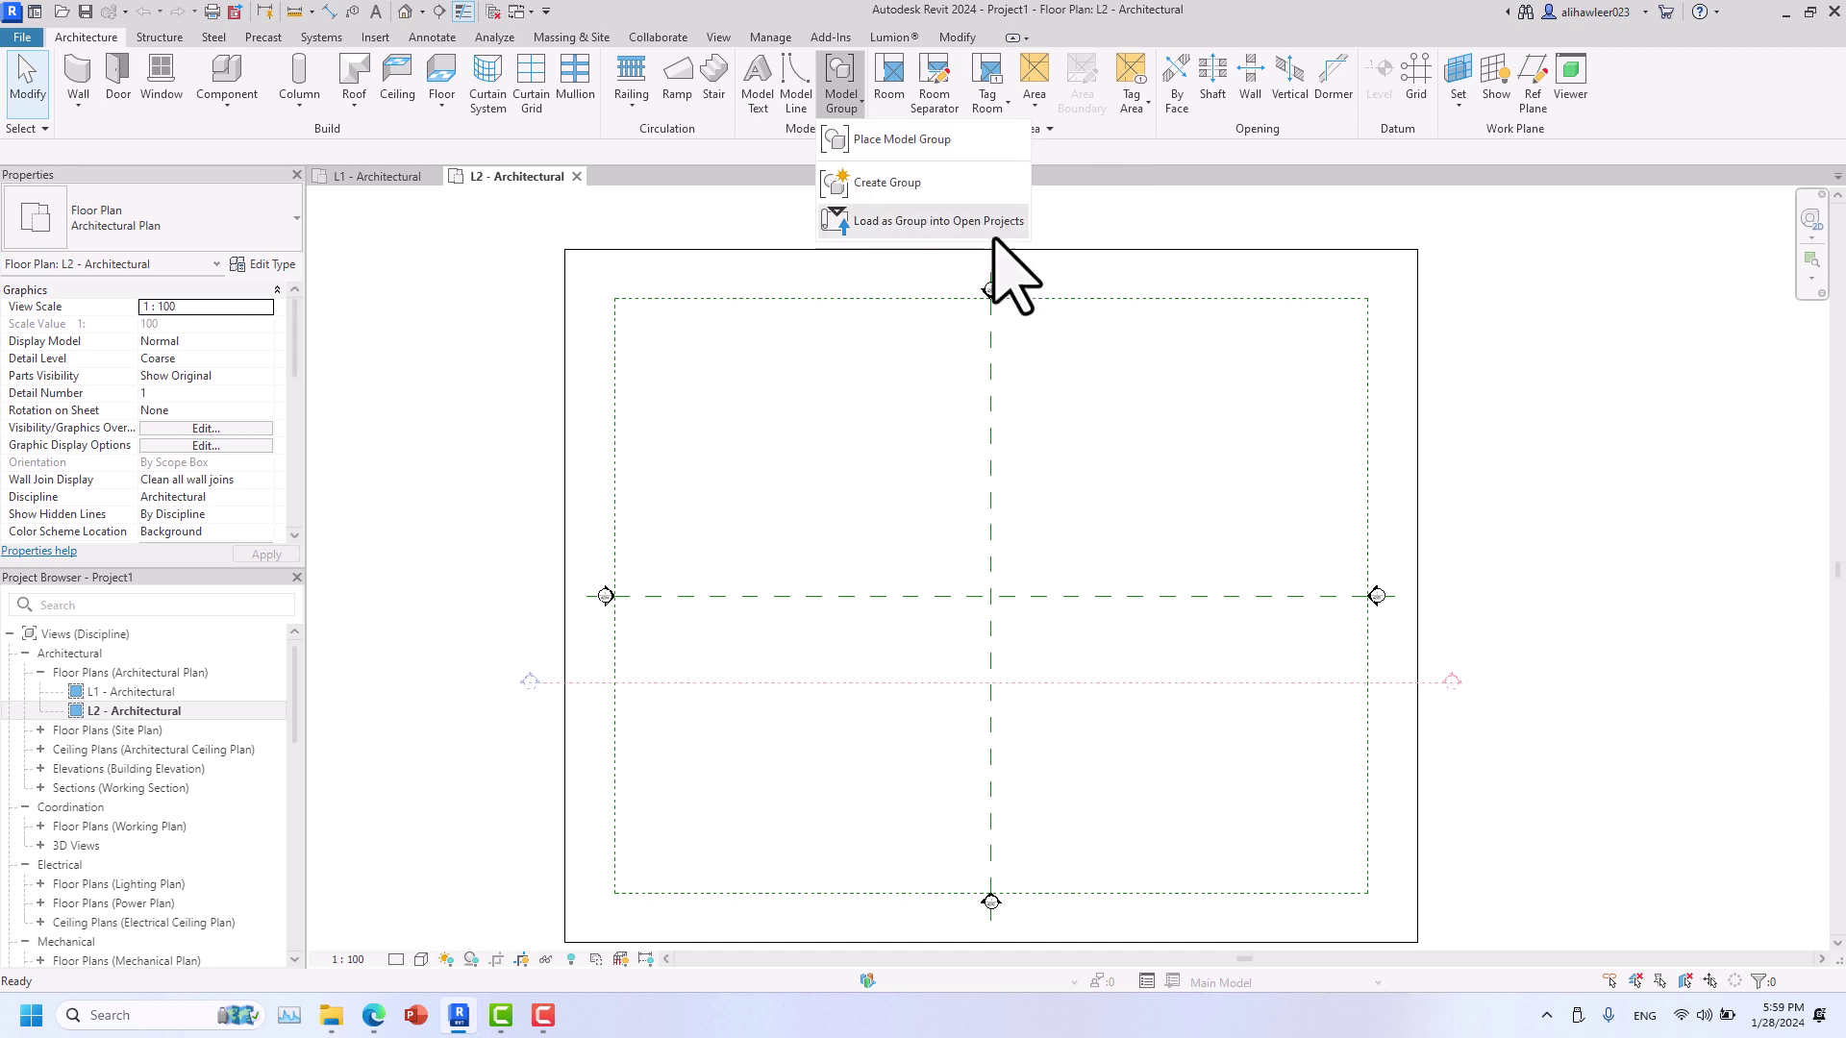
click(355, 111)
click(354, 107)
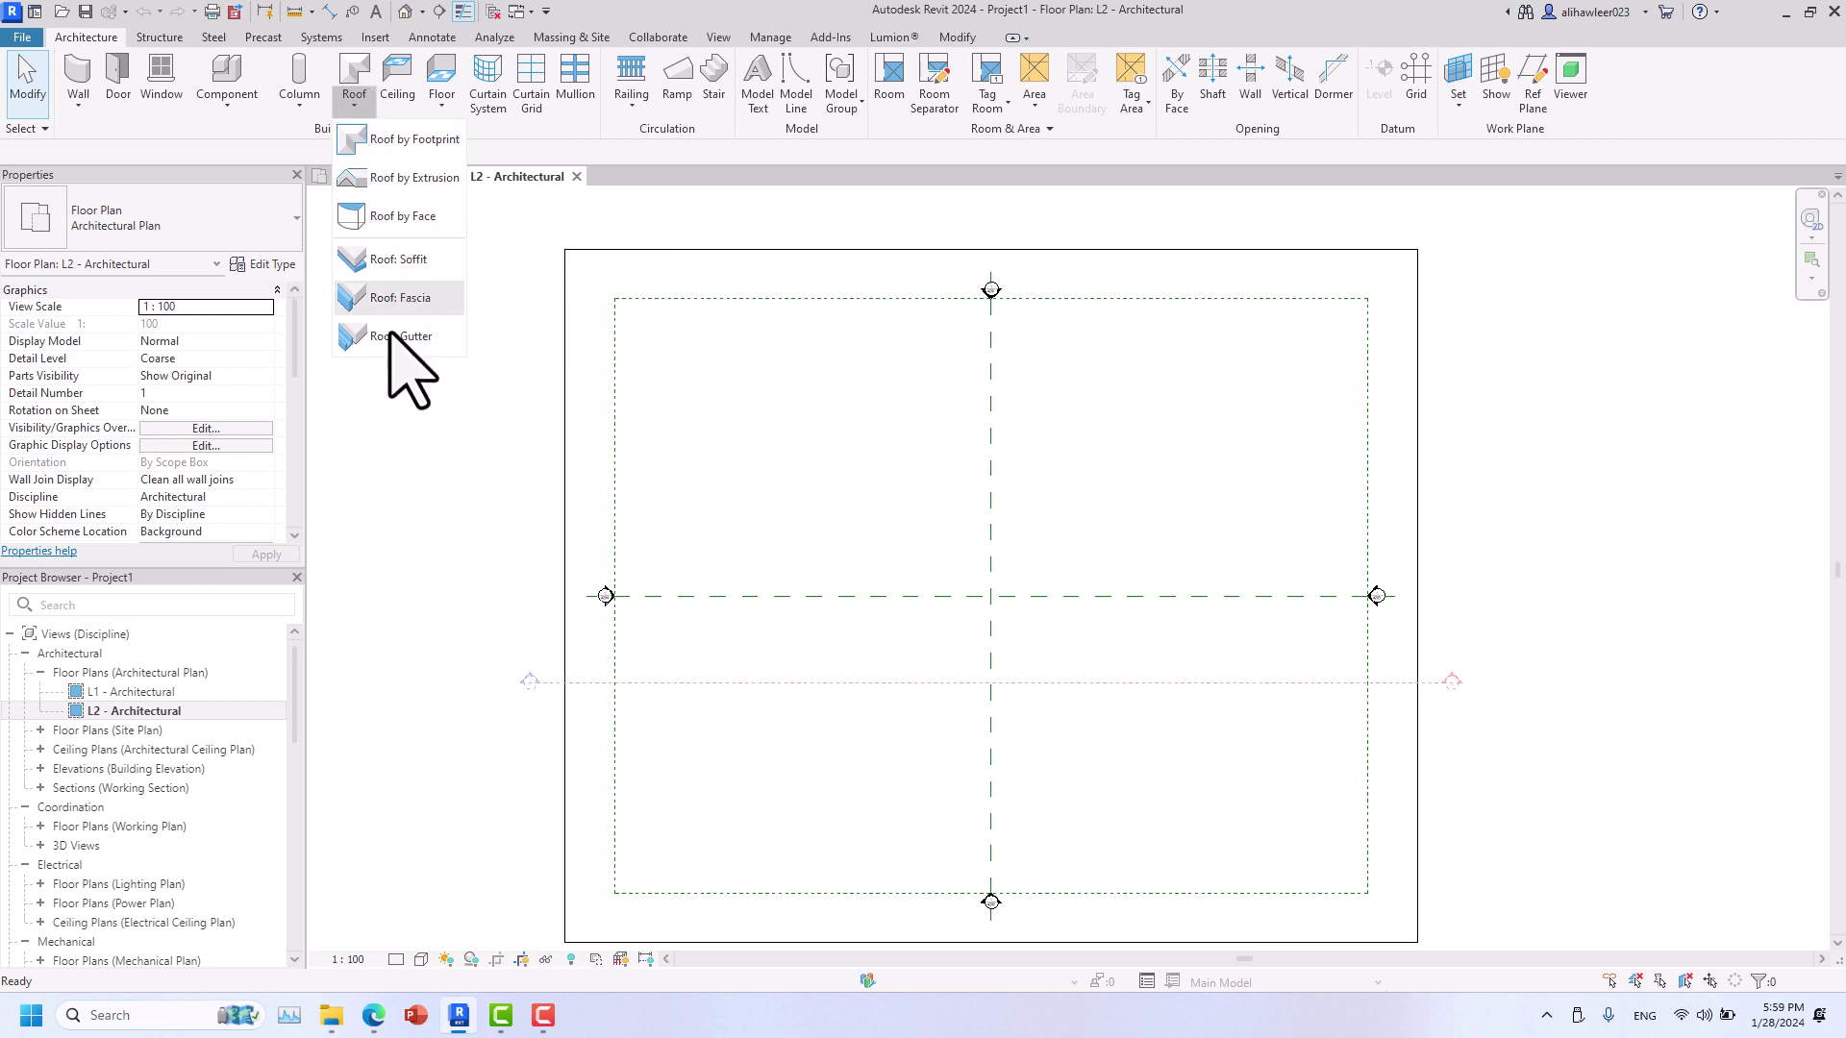
click(861, 104)
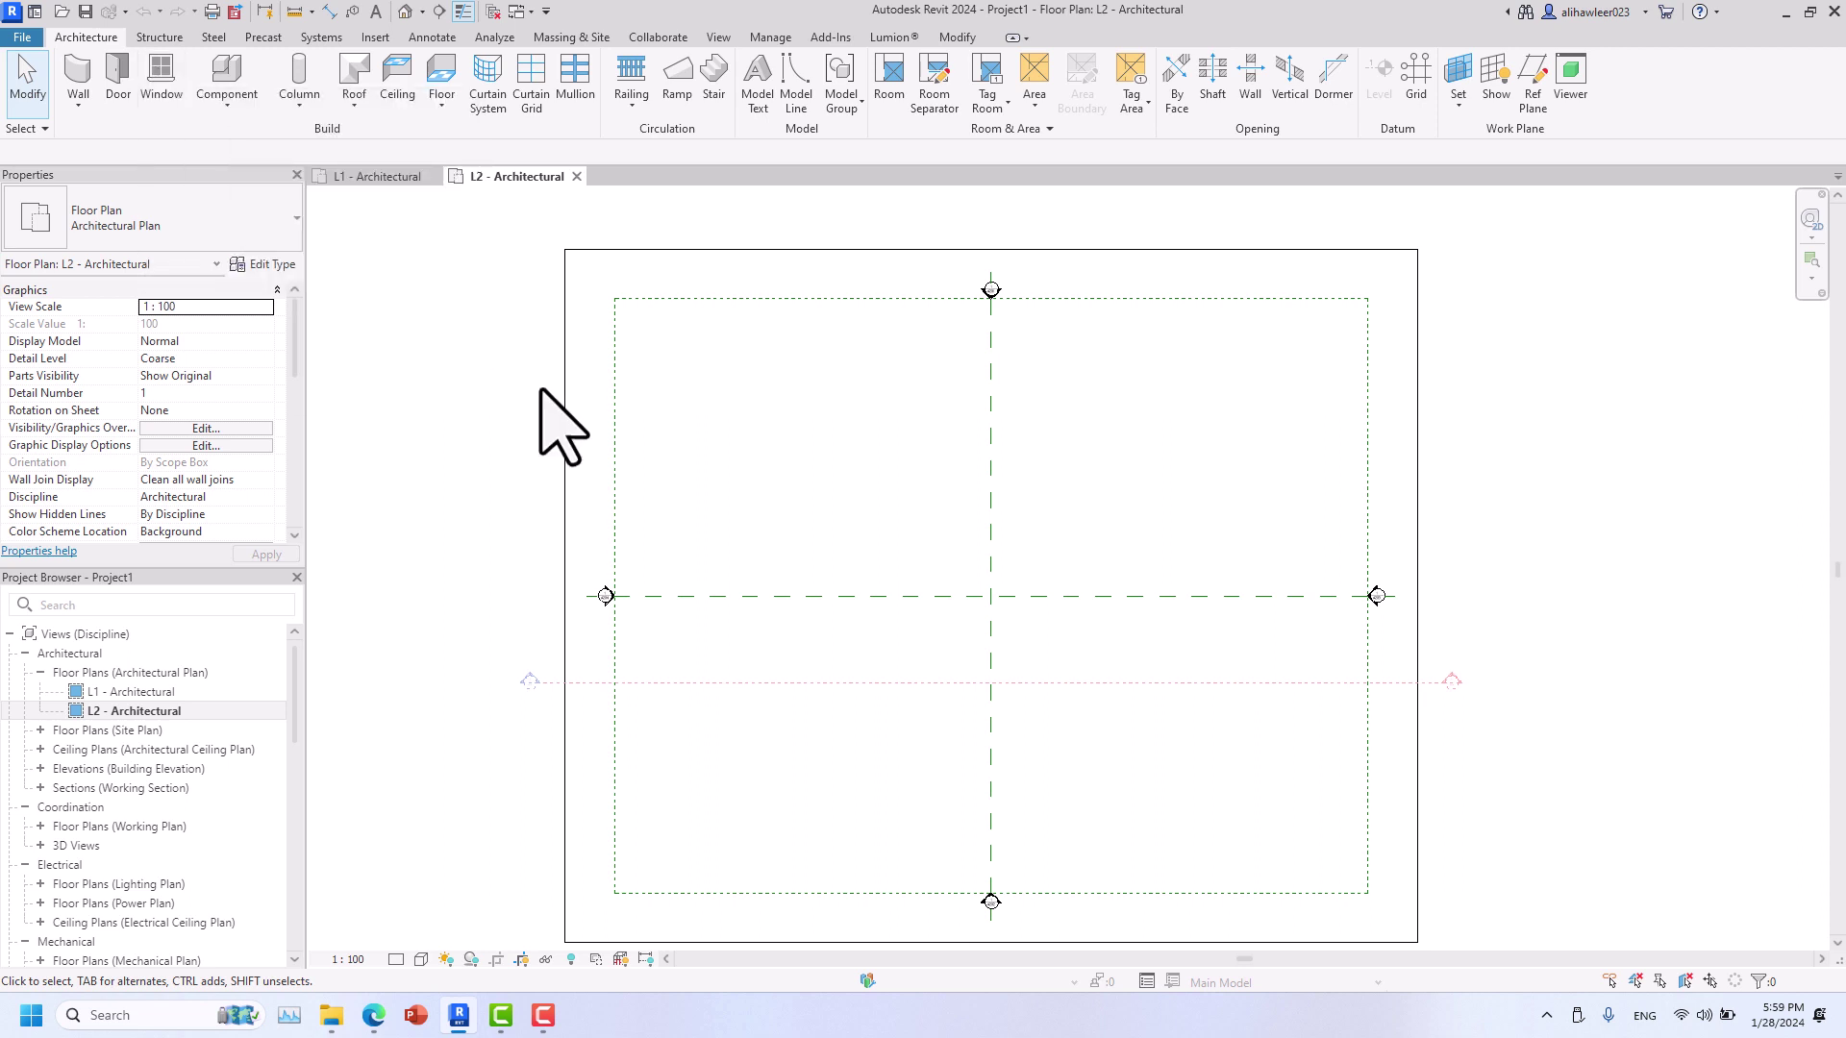
click(1049, 128)
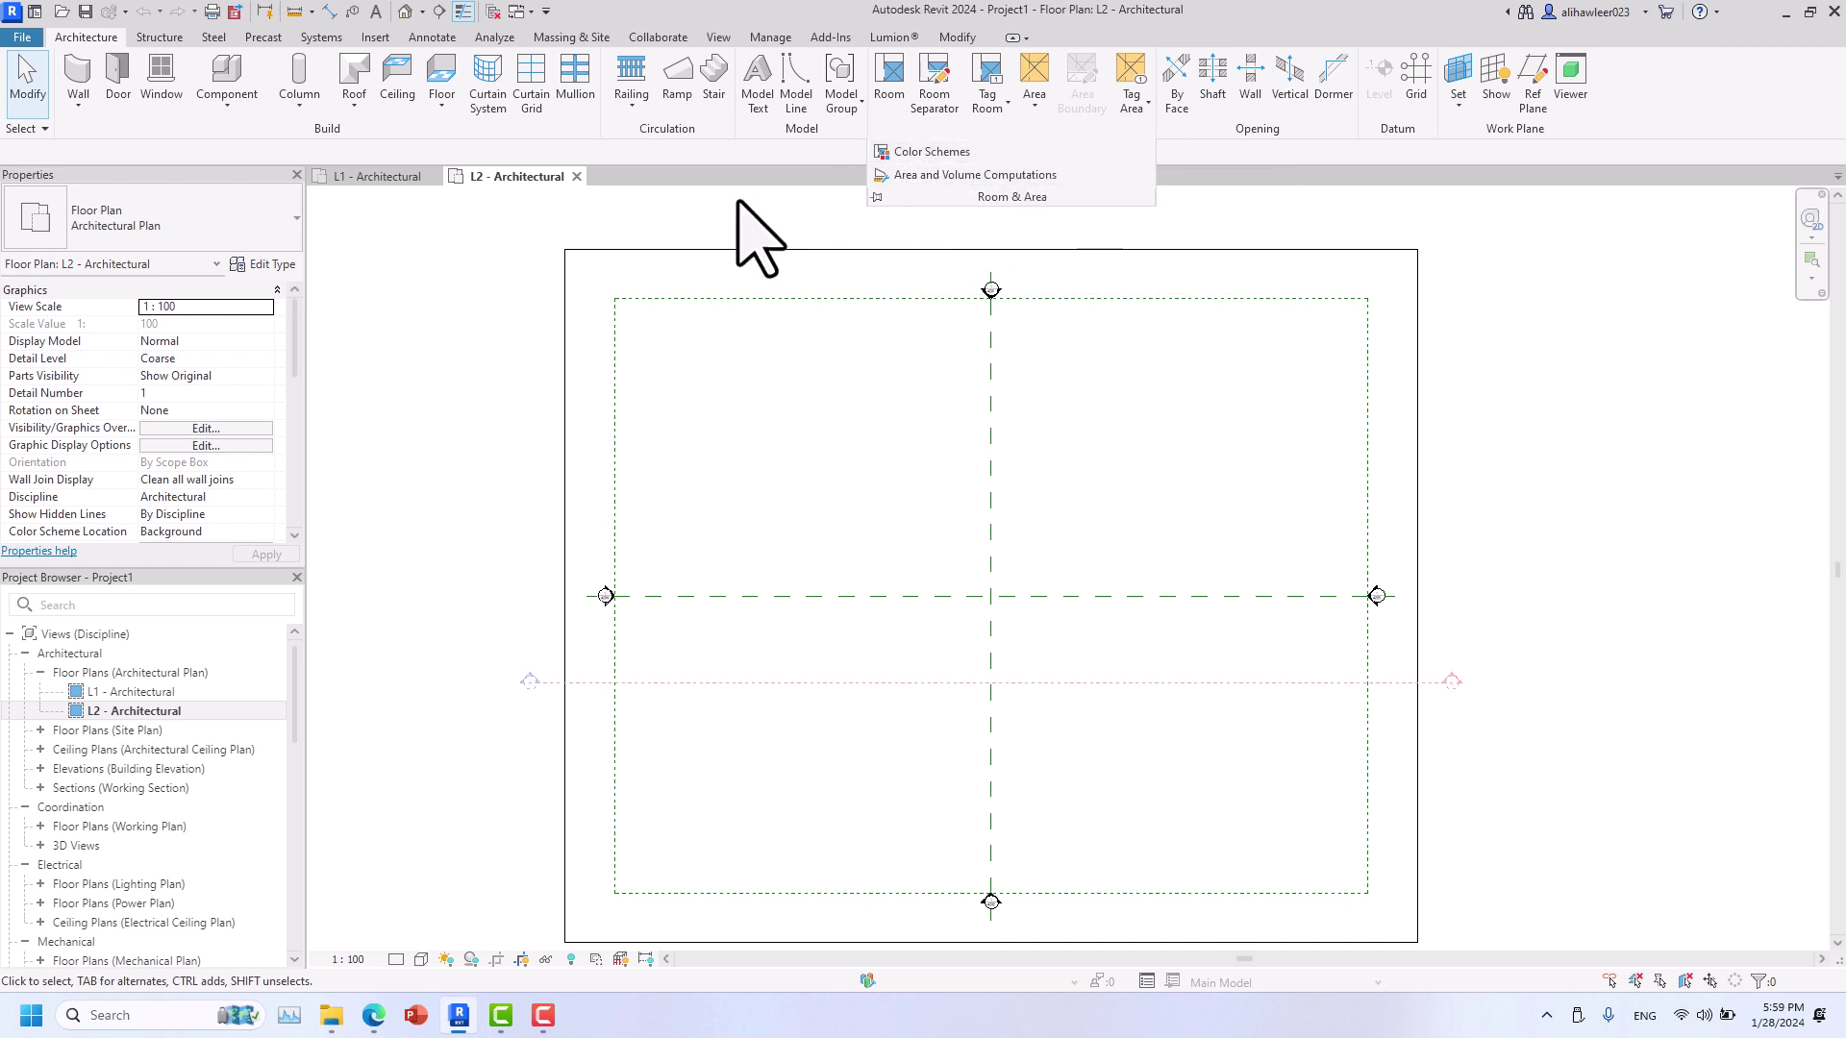
- Examine the Structure tools, including the additional Reinforcement and Connection commands
click(159, 39)
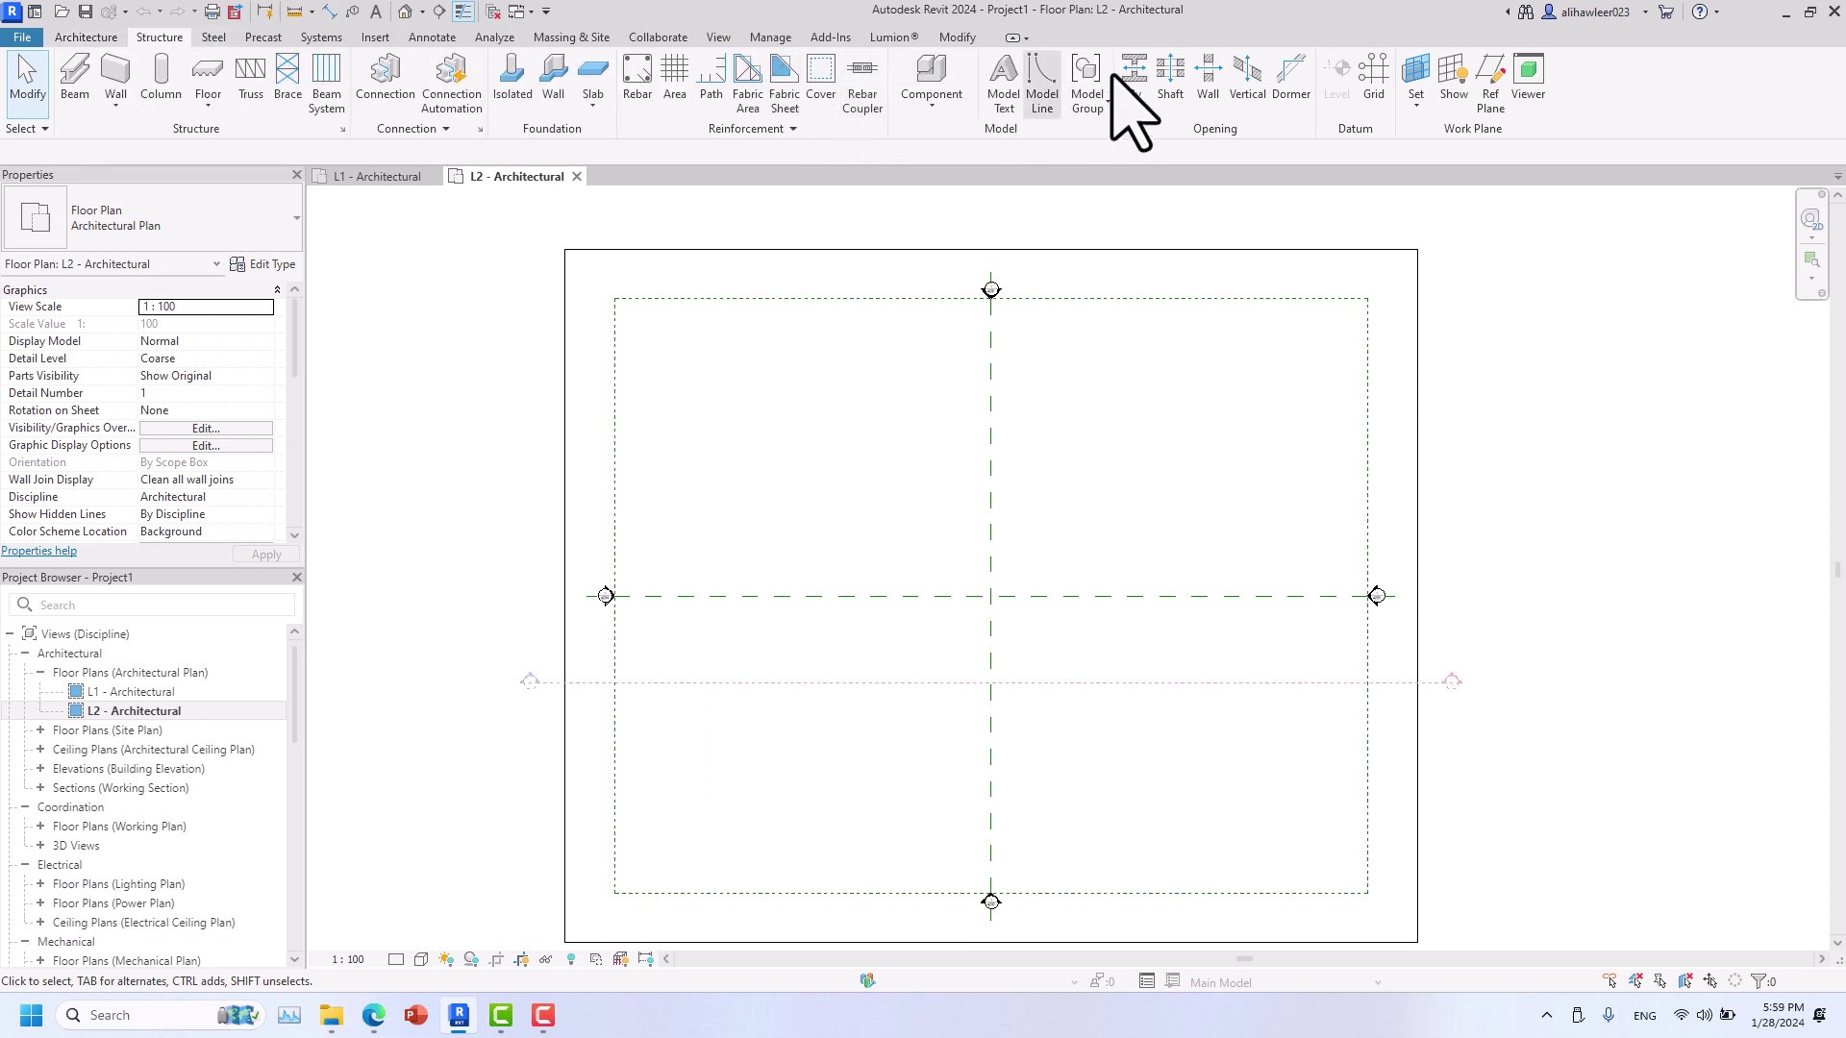
click(728, 134)
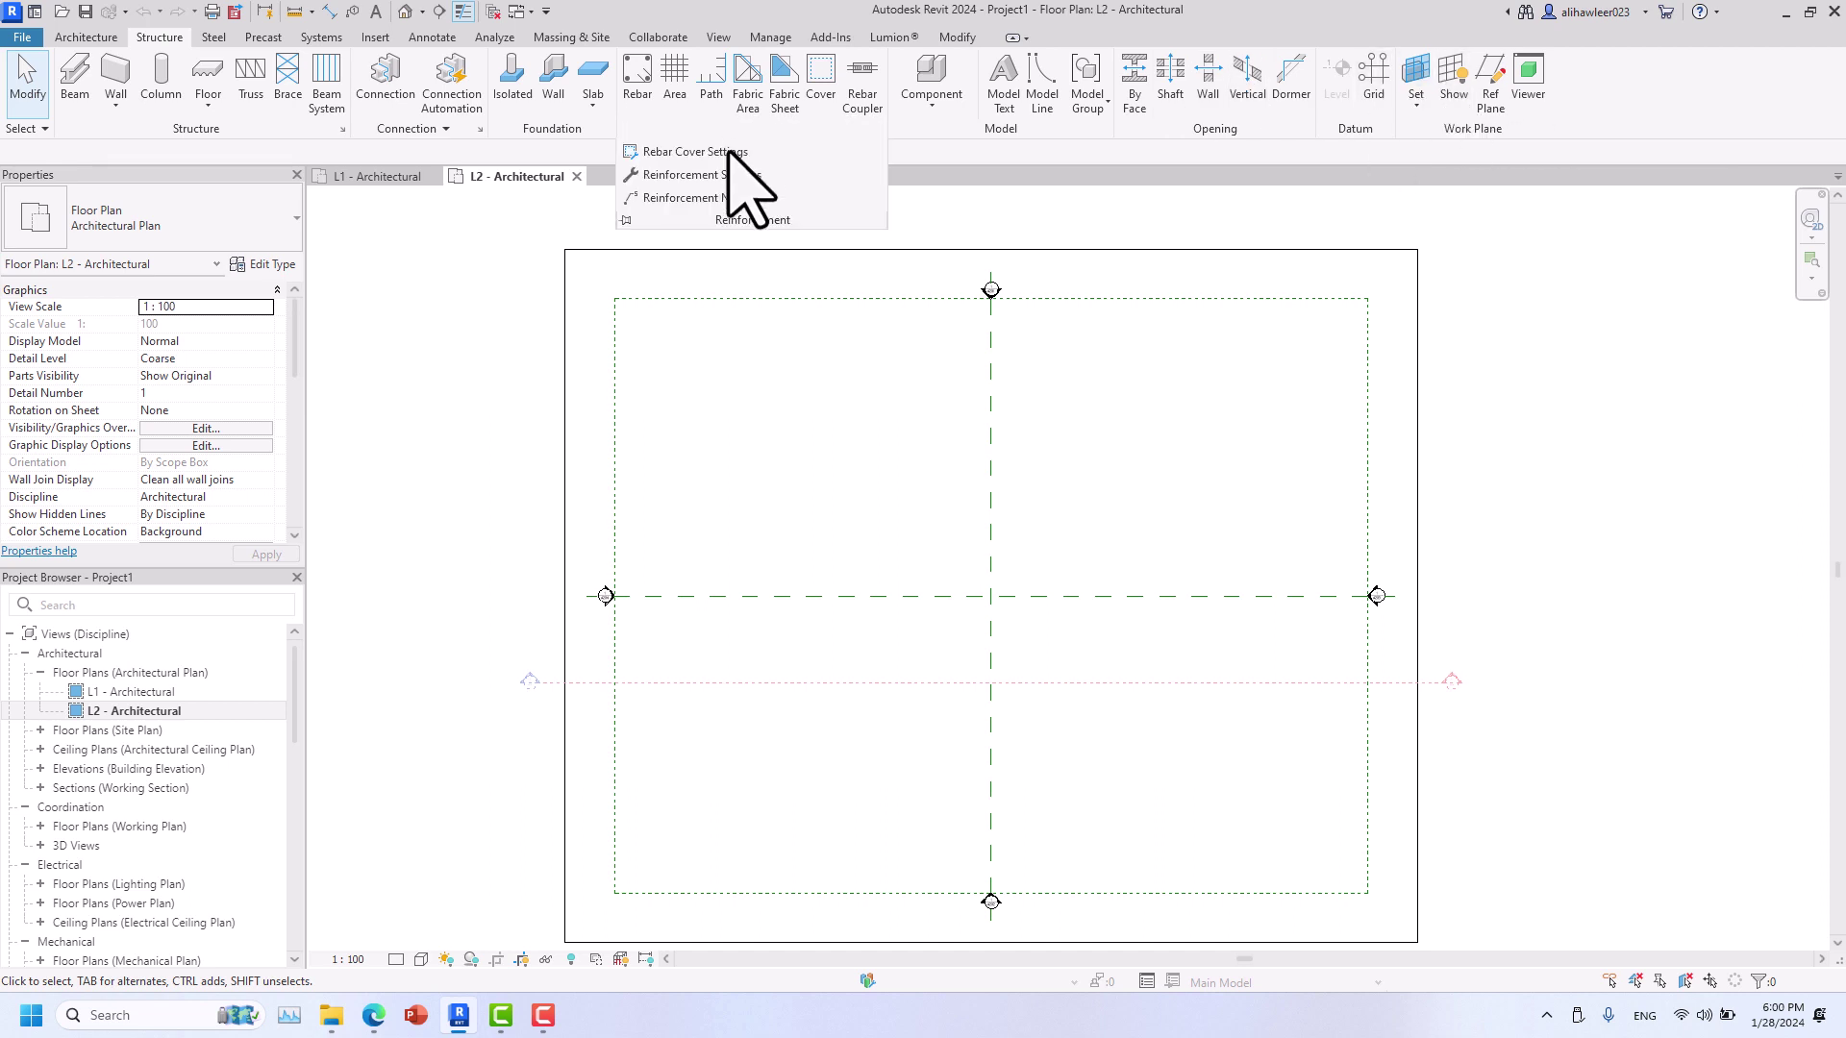
click(405, 129)
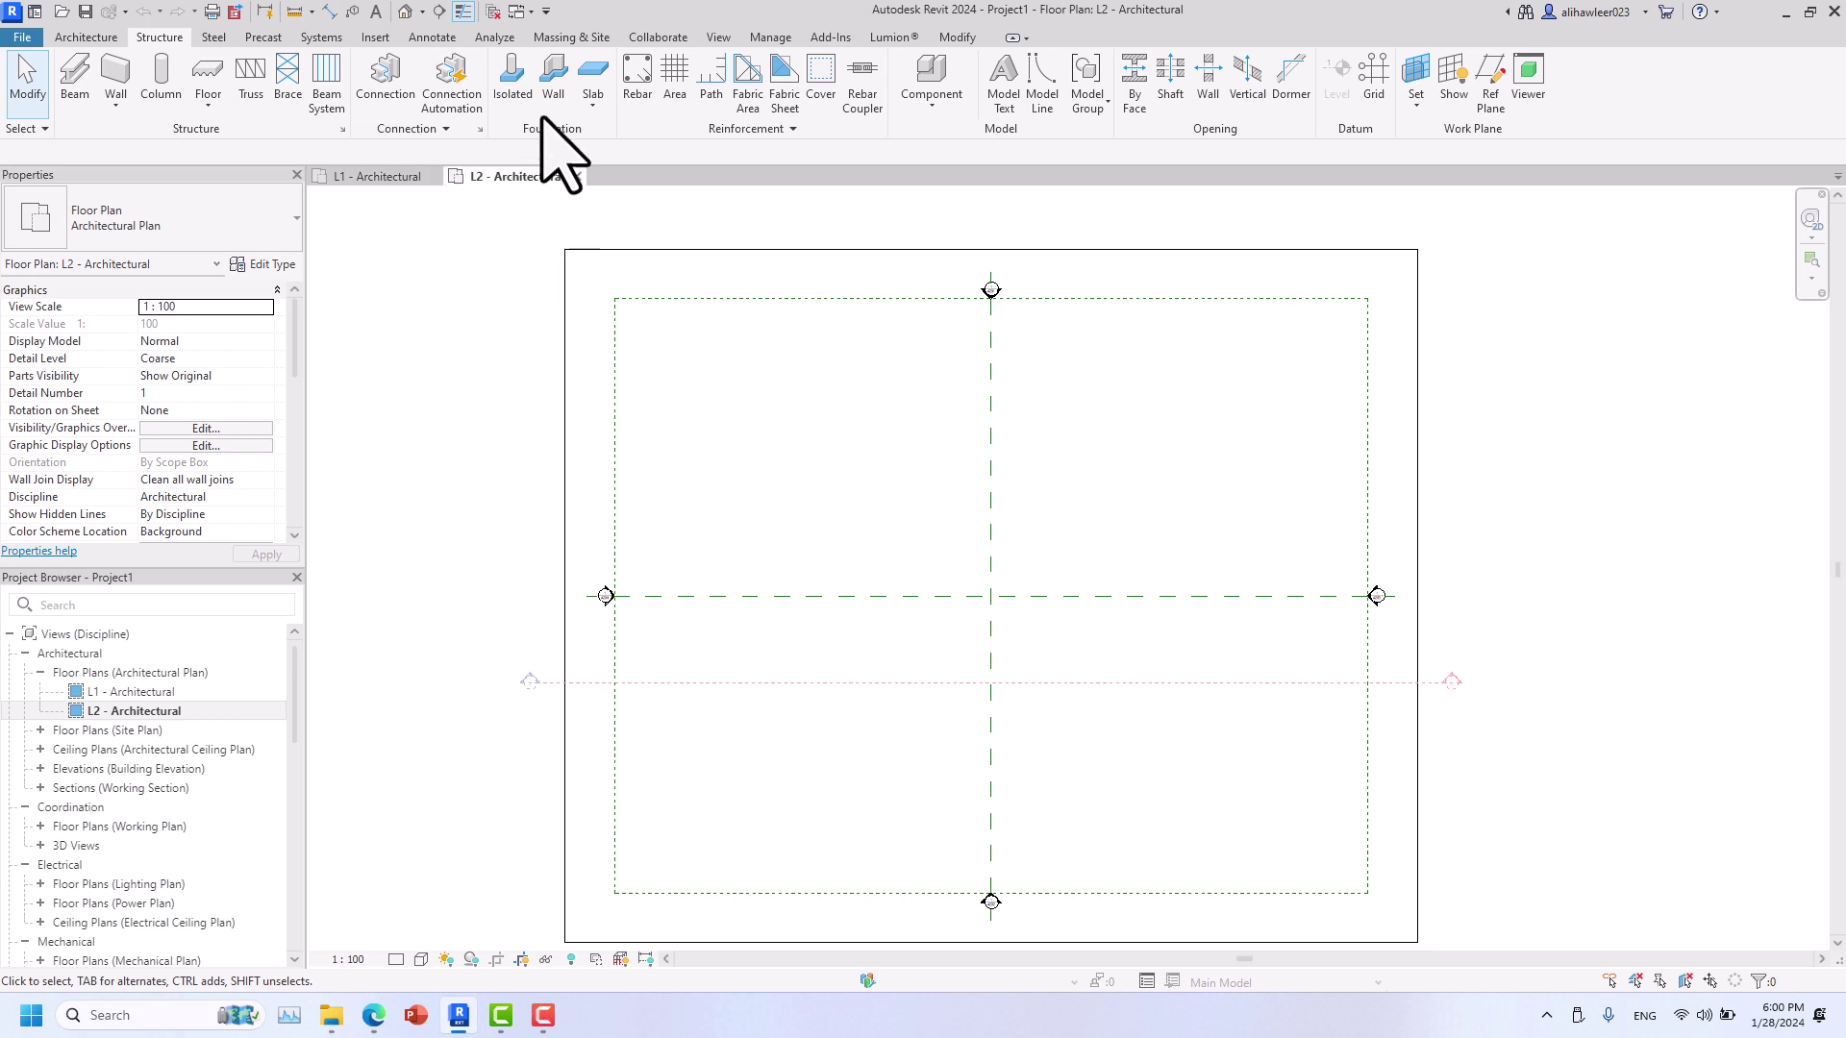
- Review the Steel, Precast, Systems, Insert, Annotate and Analyze tool sets on the ribbon
click(215, 38)
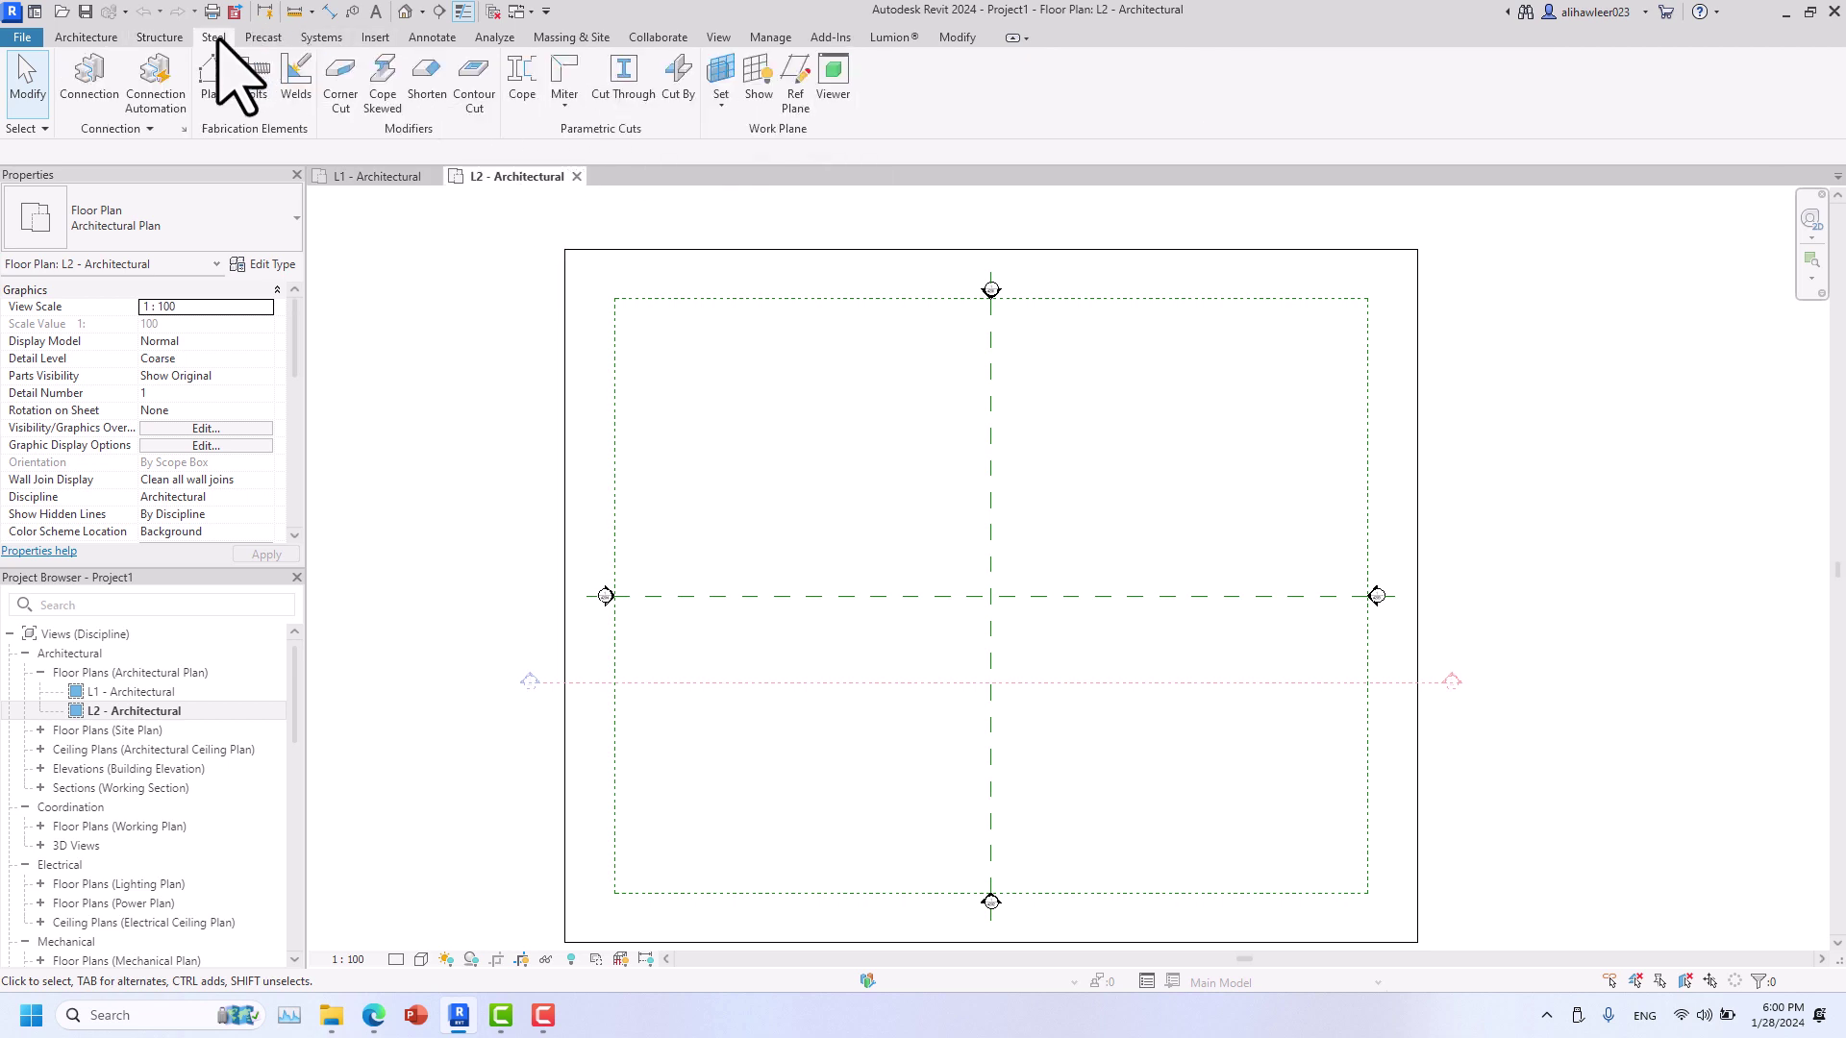
click(260, 39)
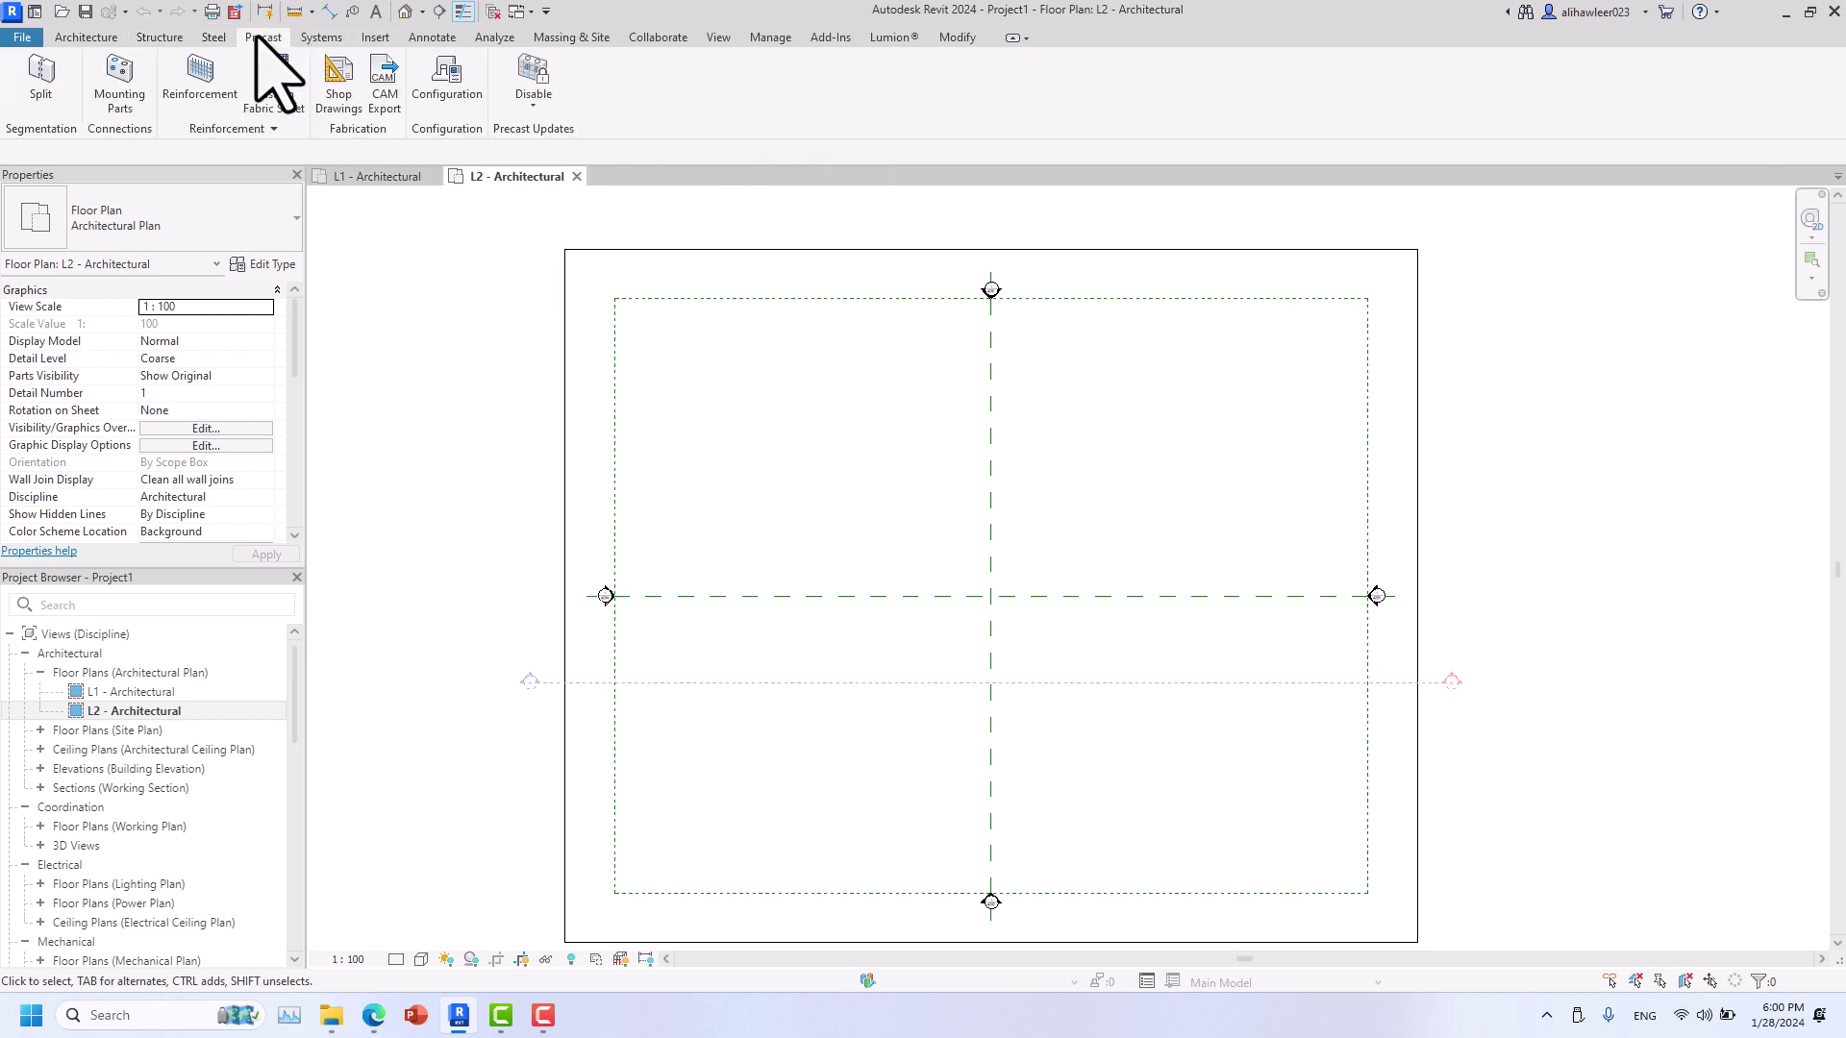
click(318, 39)
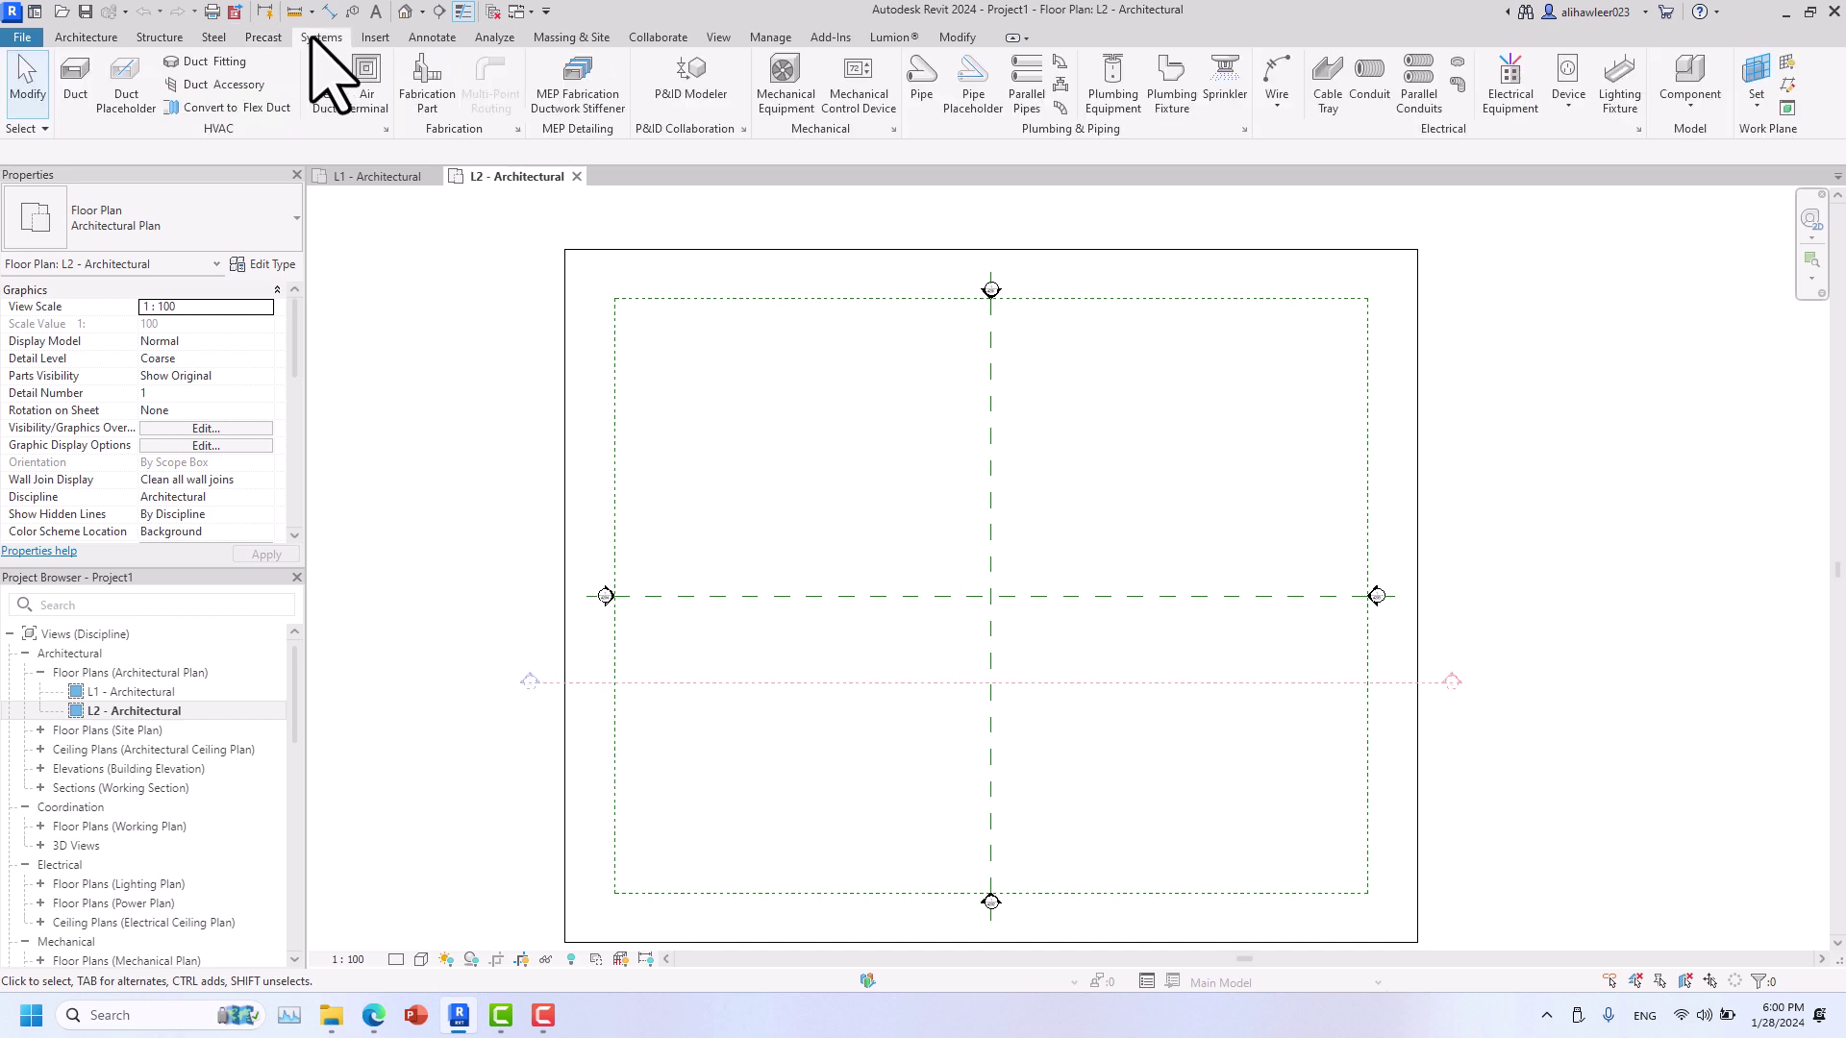
click(376, 40)
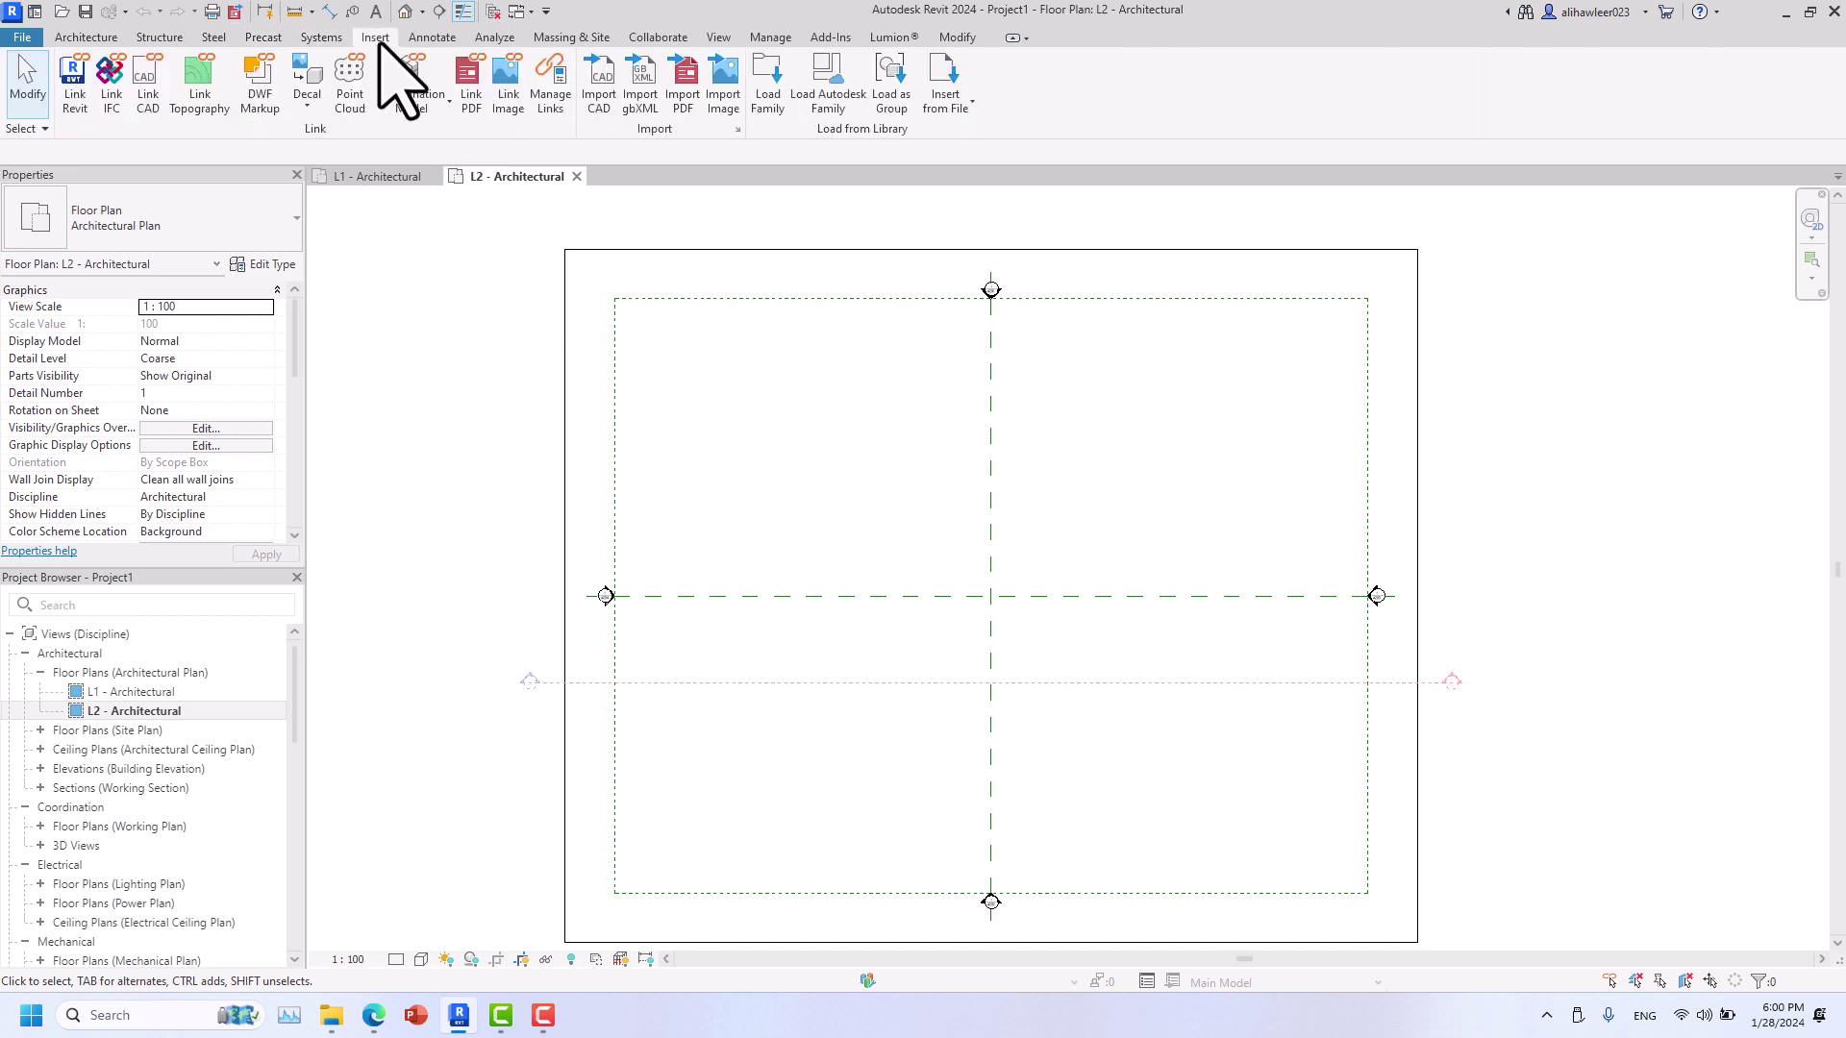
click(430, 41)
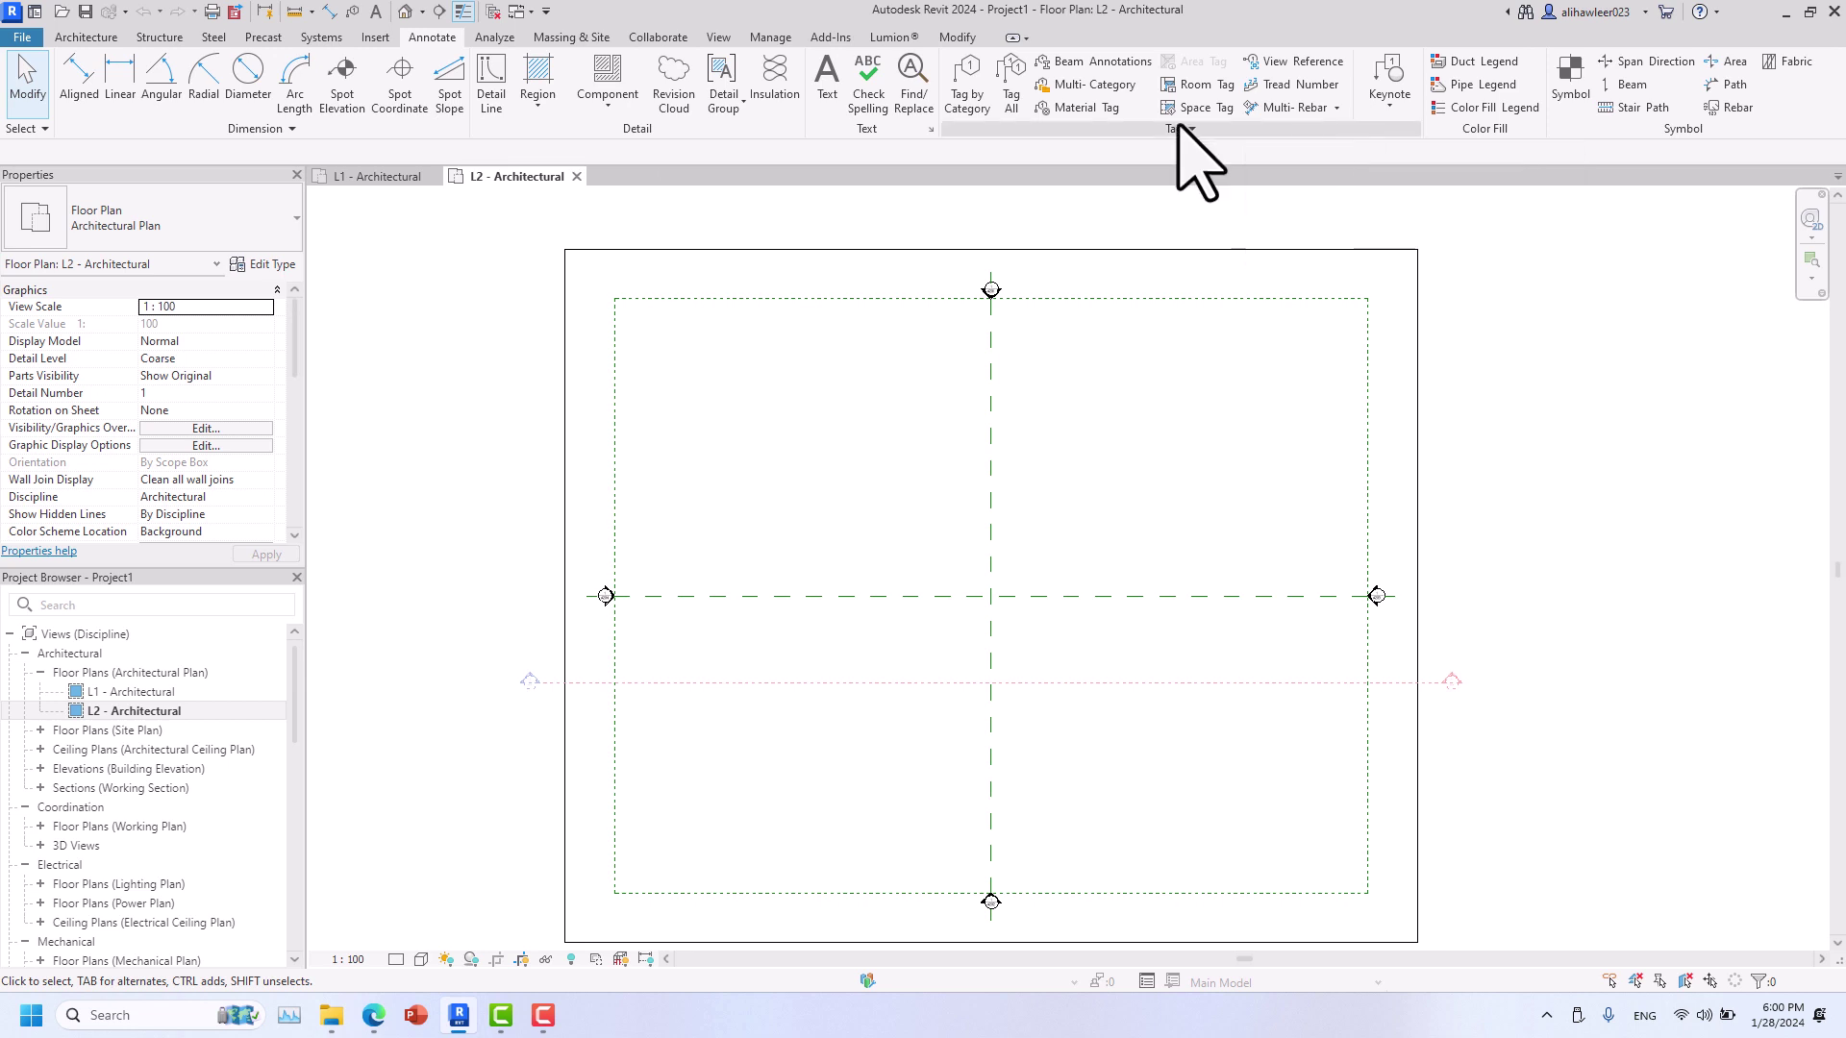
click(492, 39)
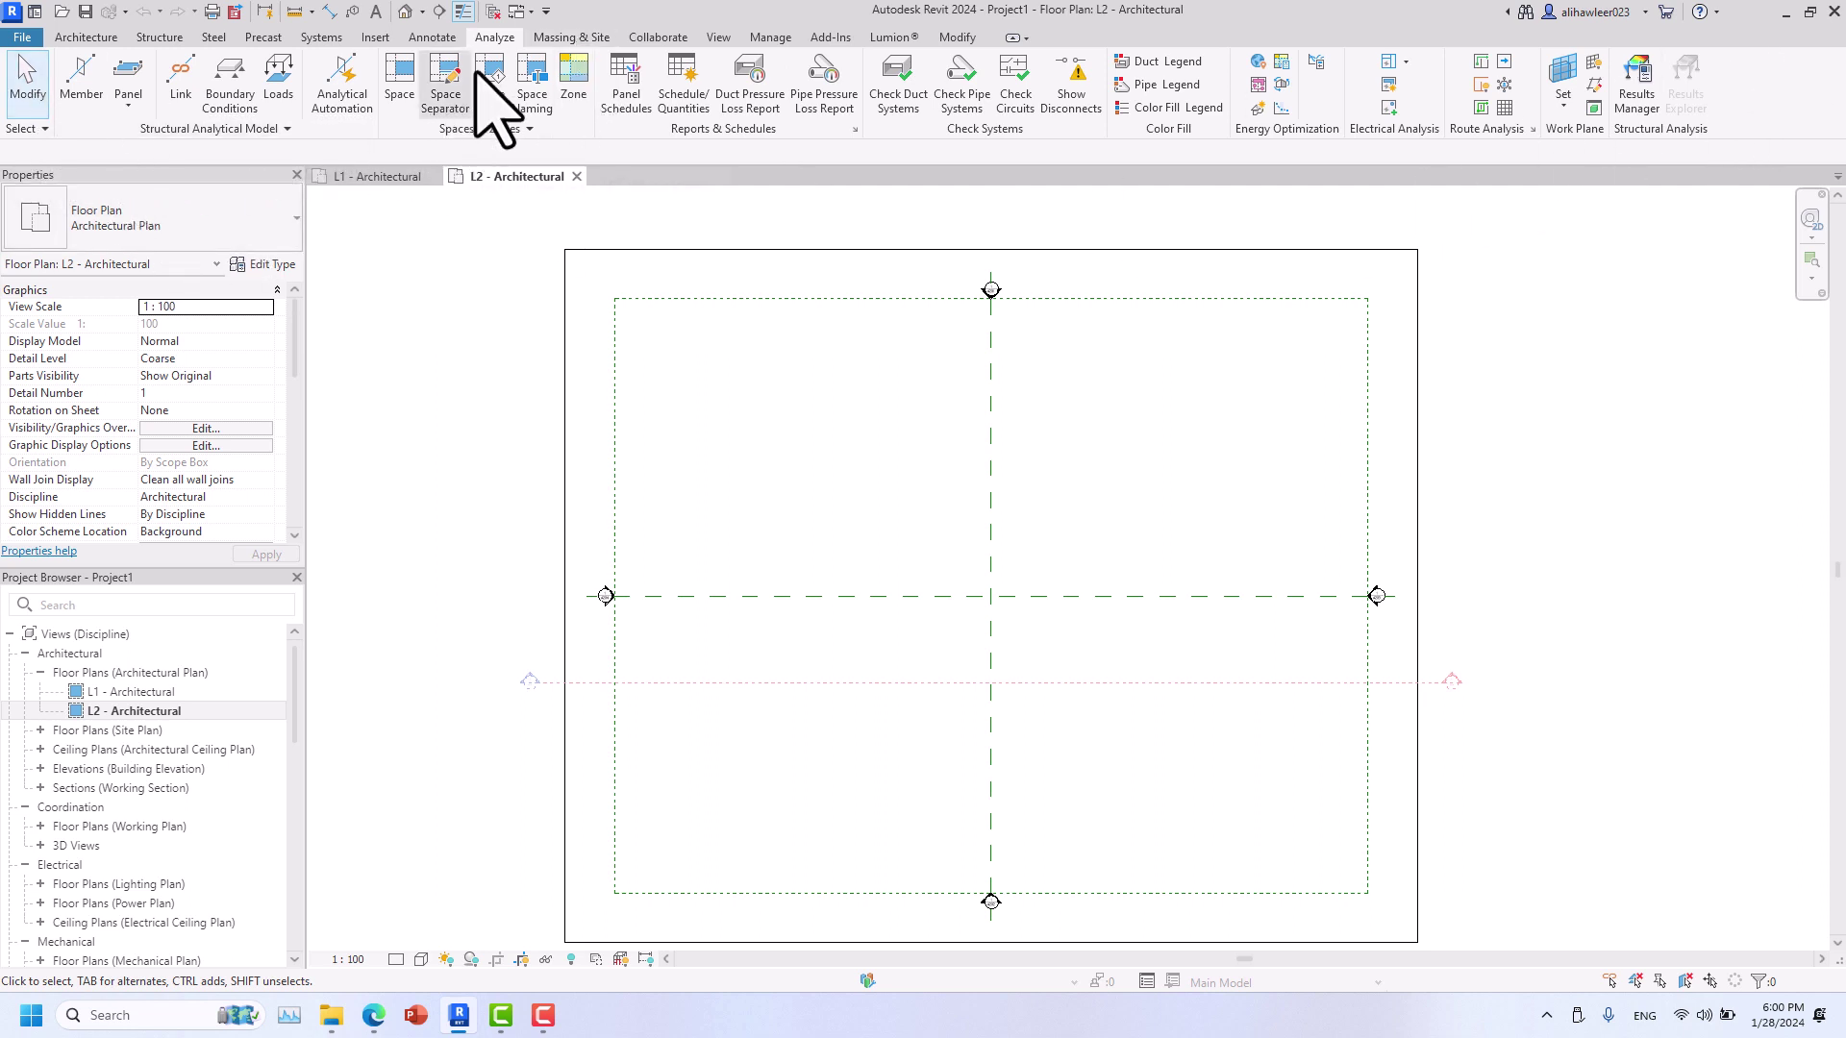
- Review the Massing & Site, Collaborate, View and Manage tool sets on the ribbon
click(565, 37)
click(635, 38)
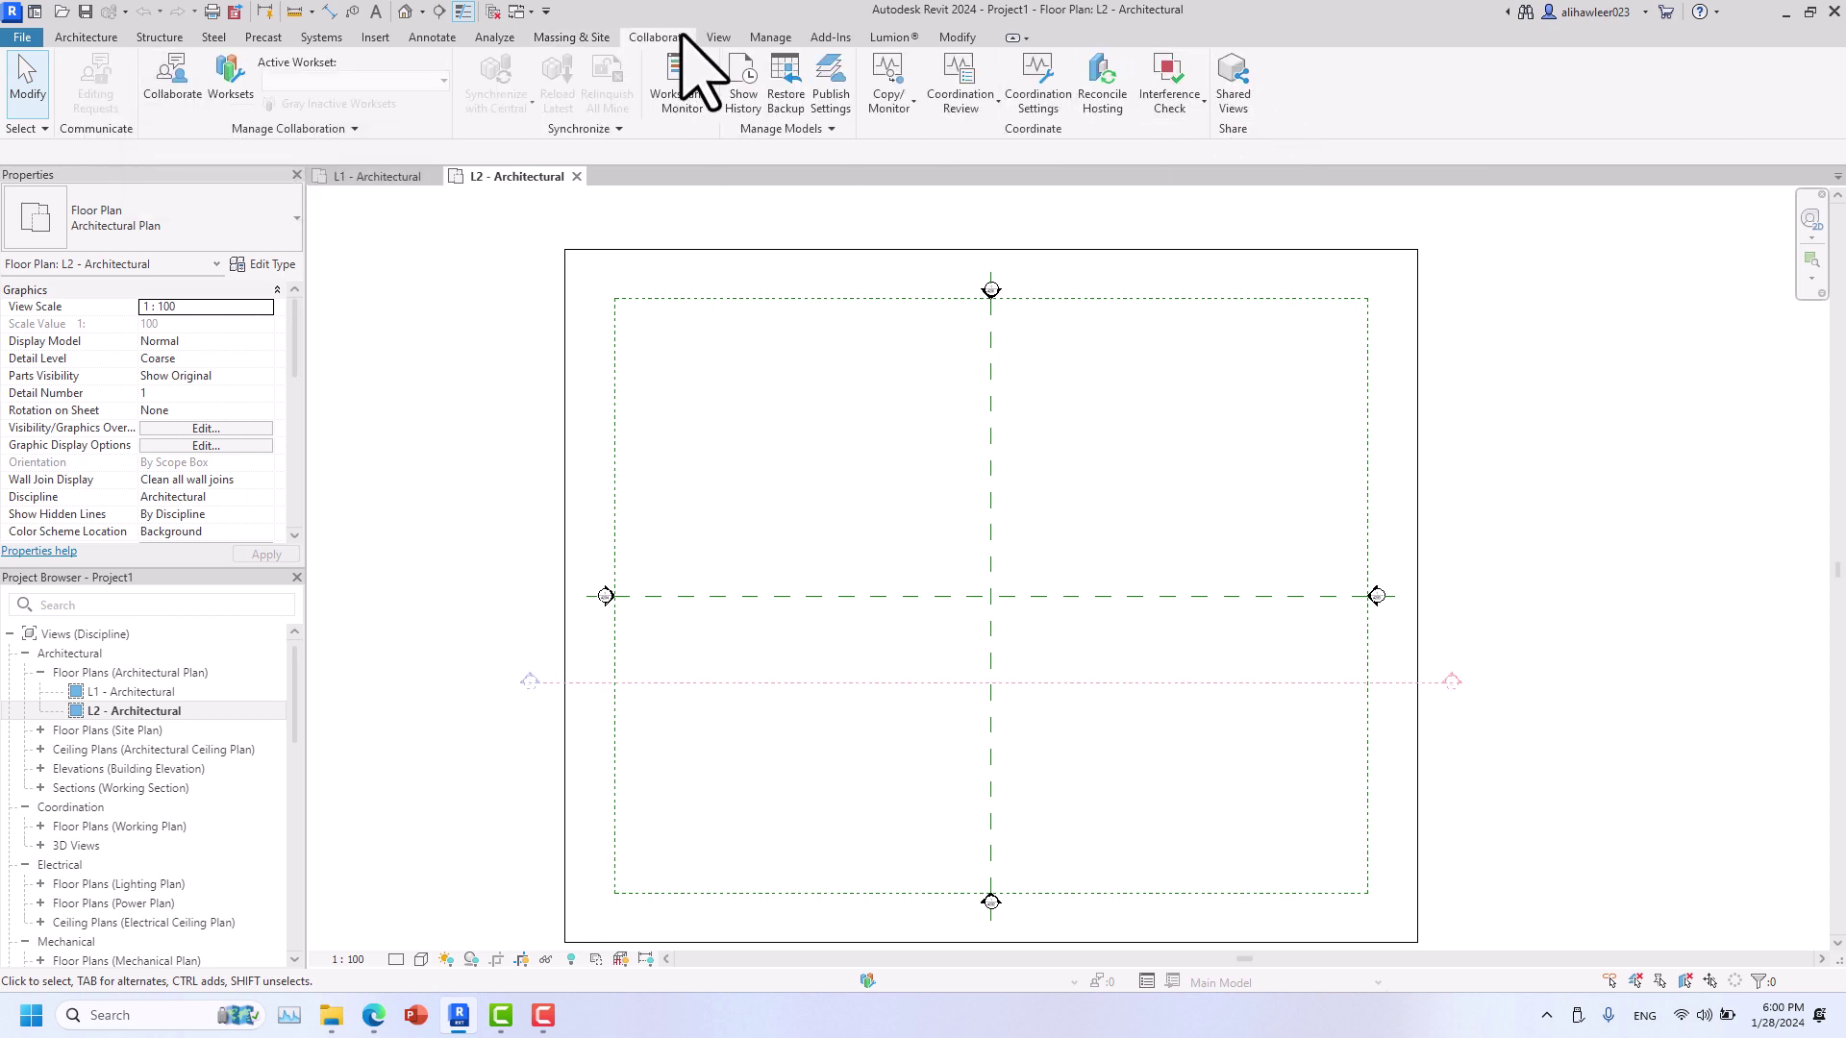
click(718, 36)
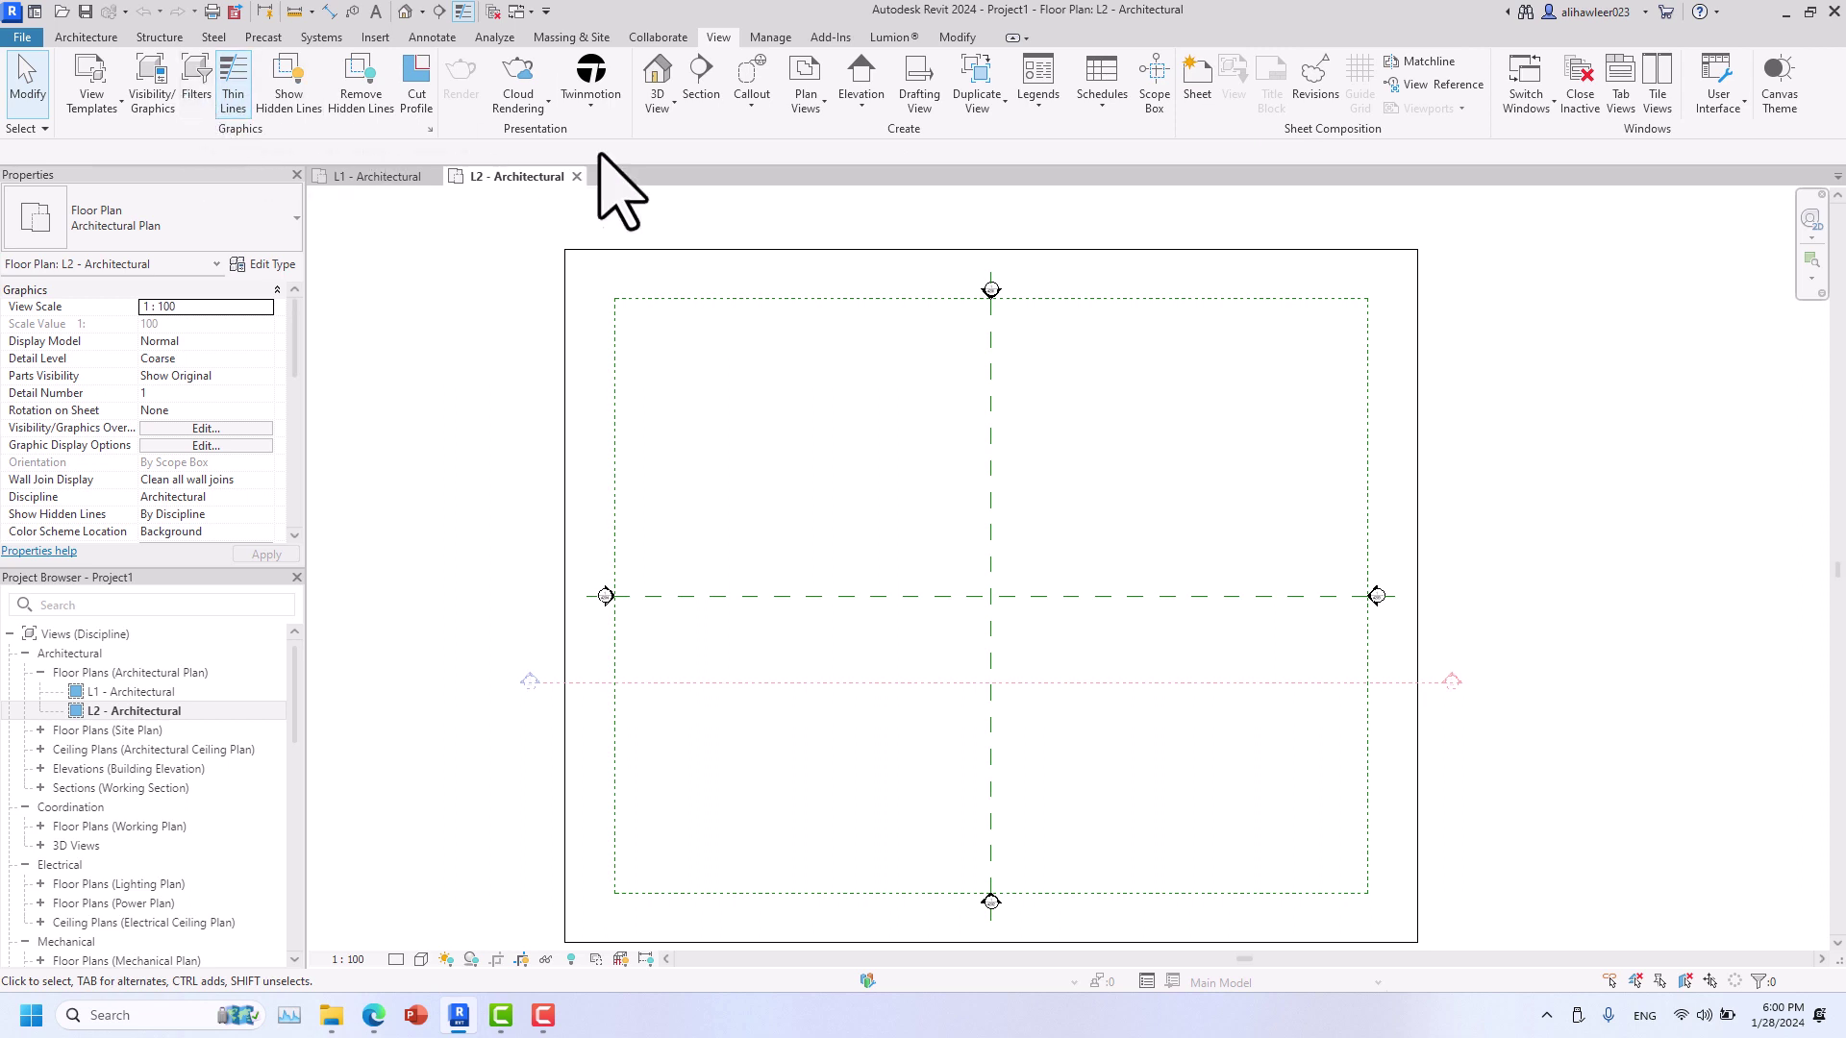
click(772, 38)
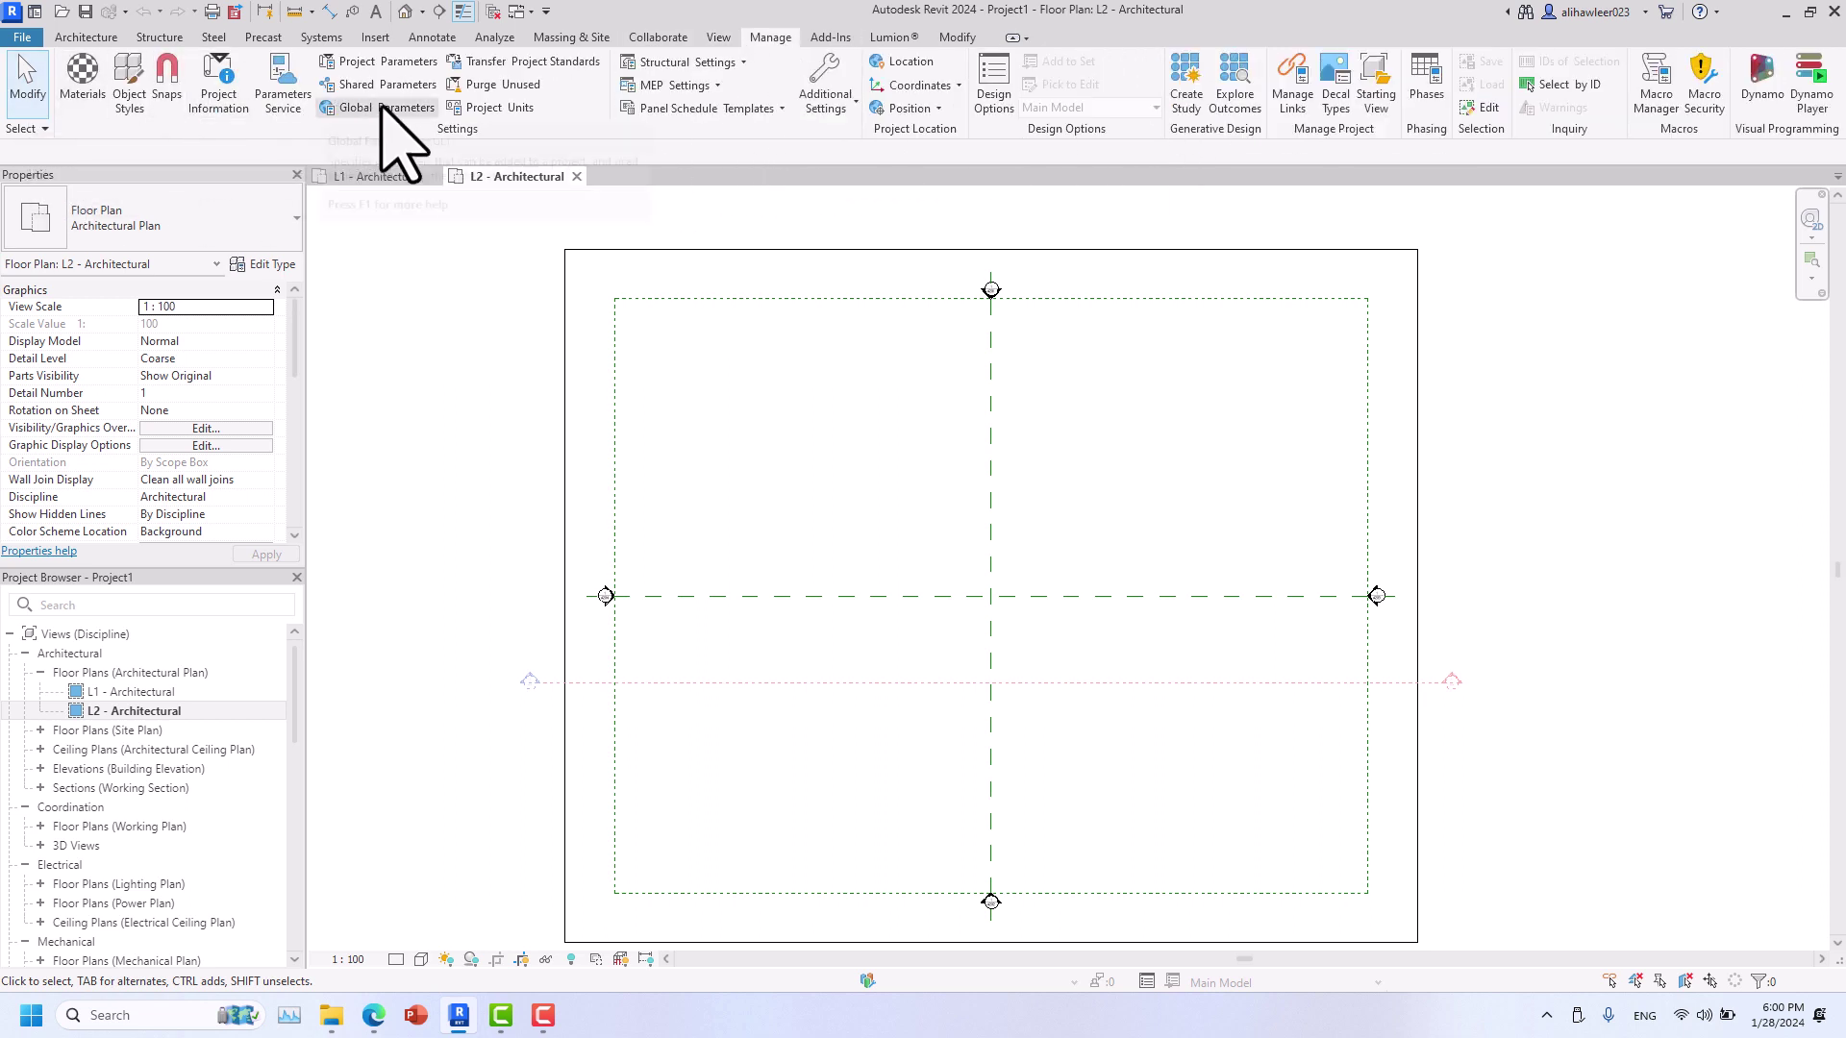
- Compare the Add-Ins and Lumion tool sets on the ribbon, and display the Modify tools
click(843, 40)
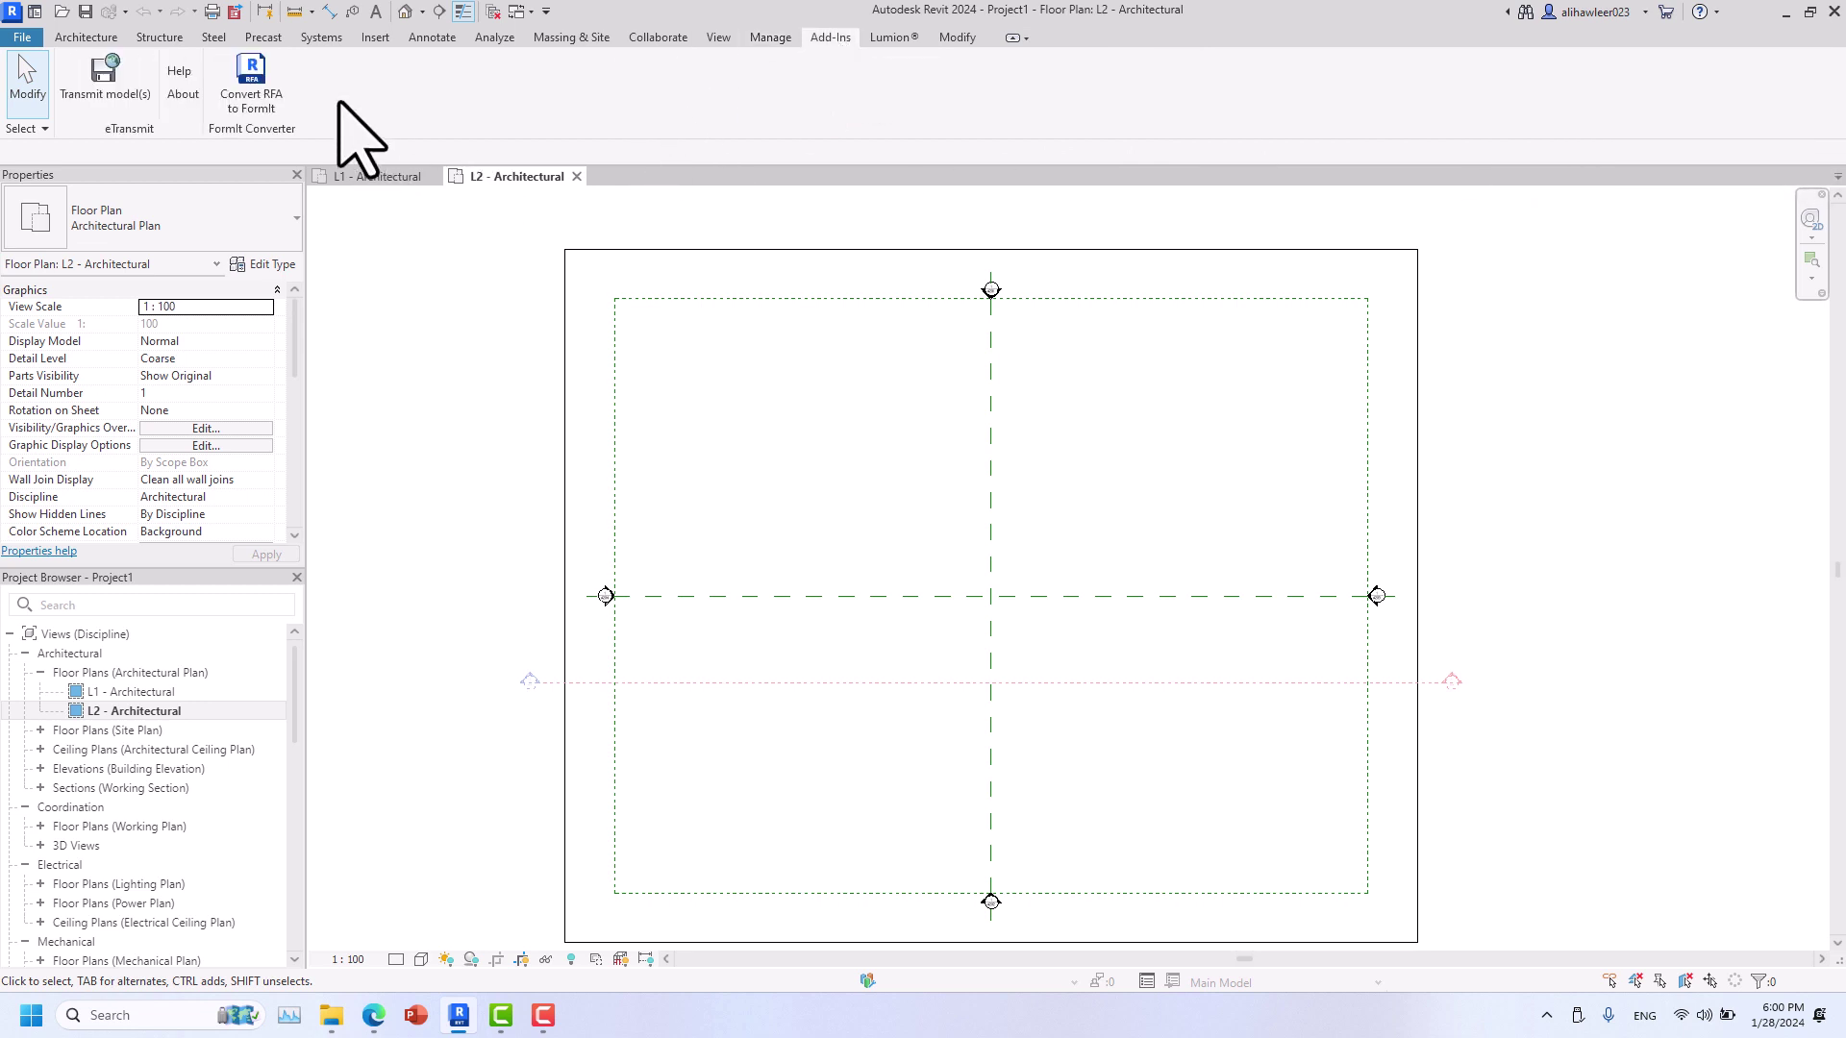
click(881, 48)
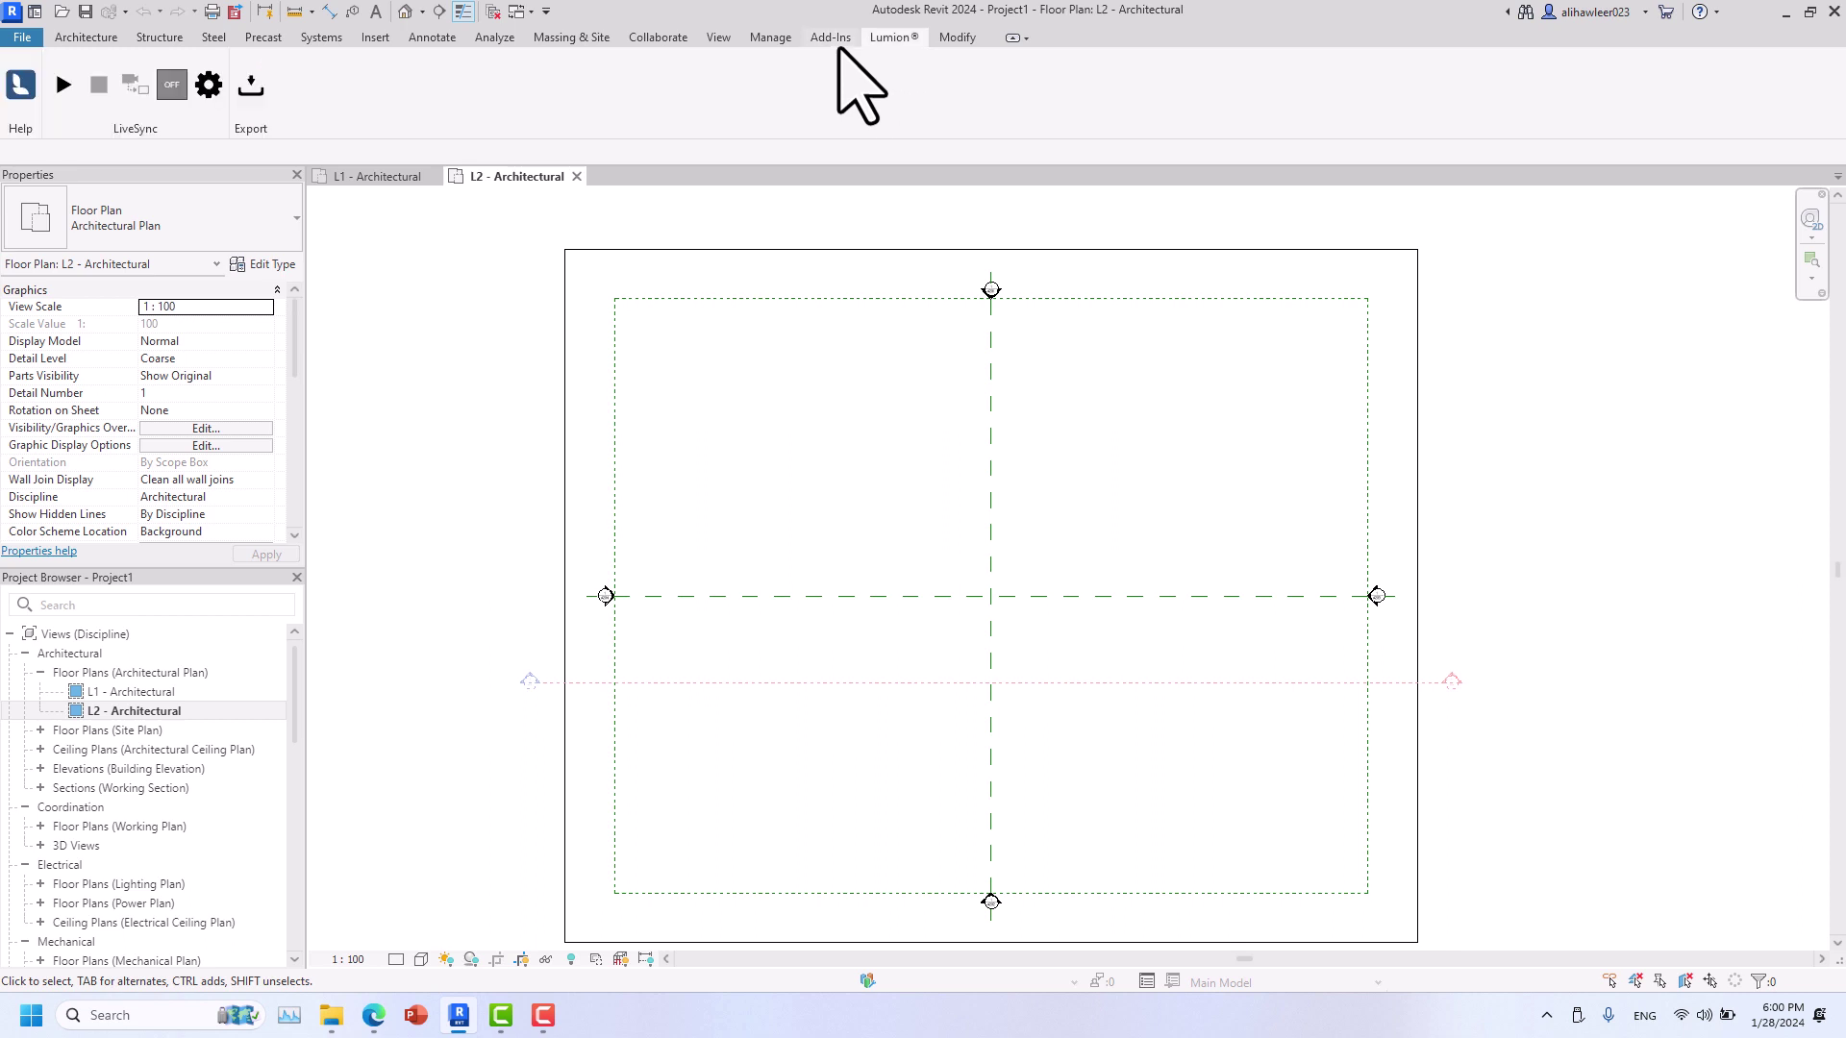
click(832, 41)
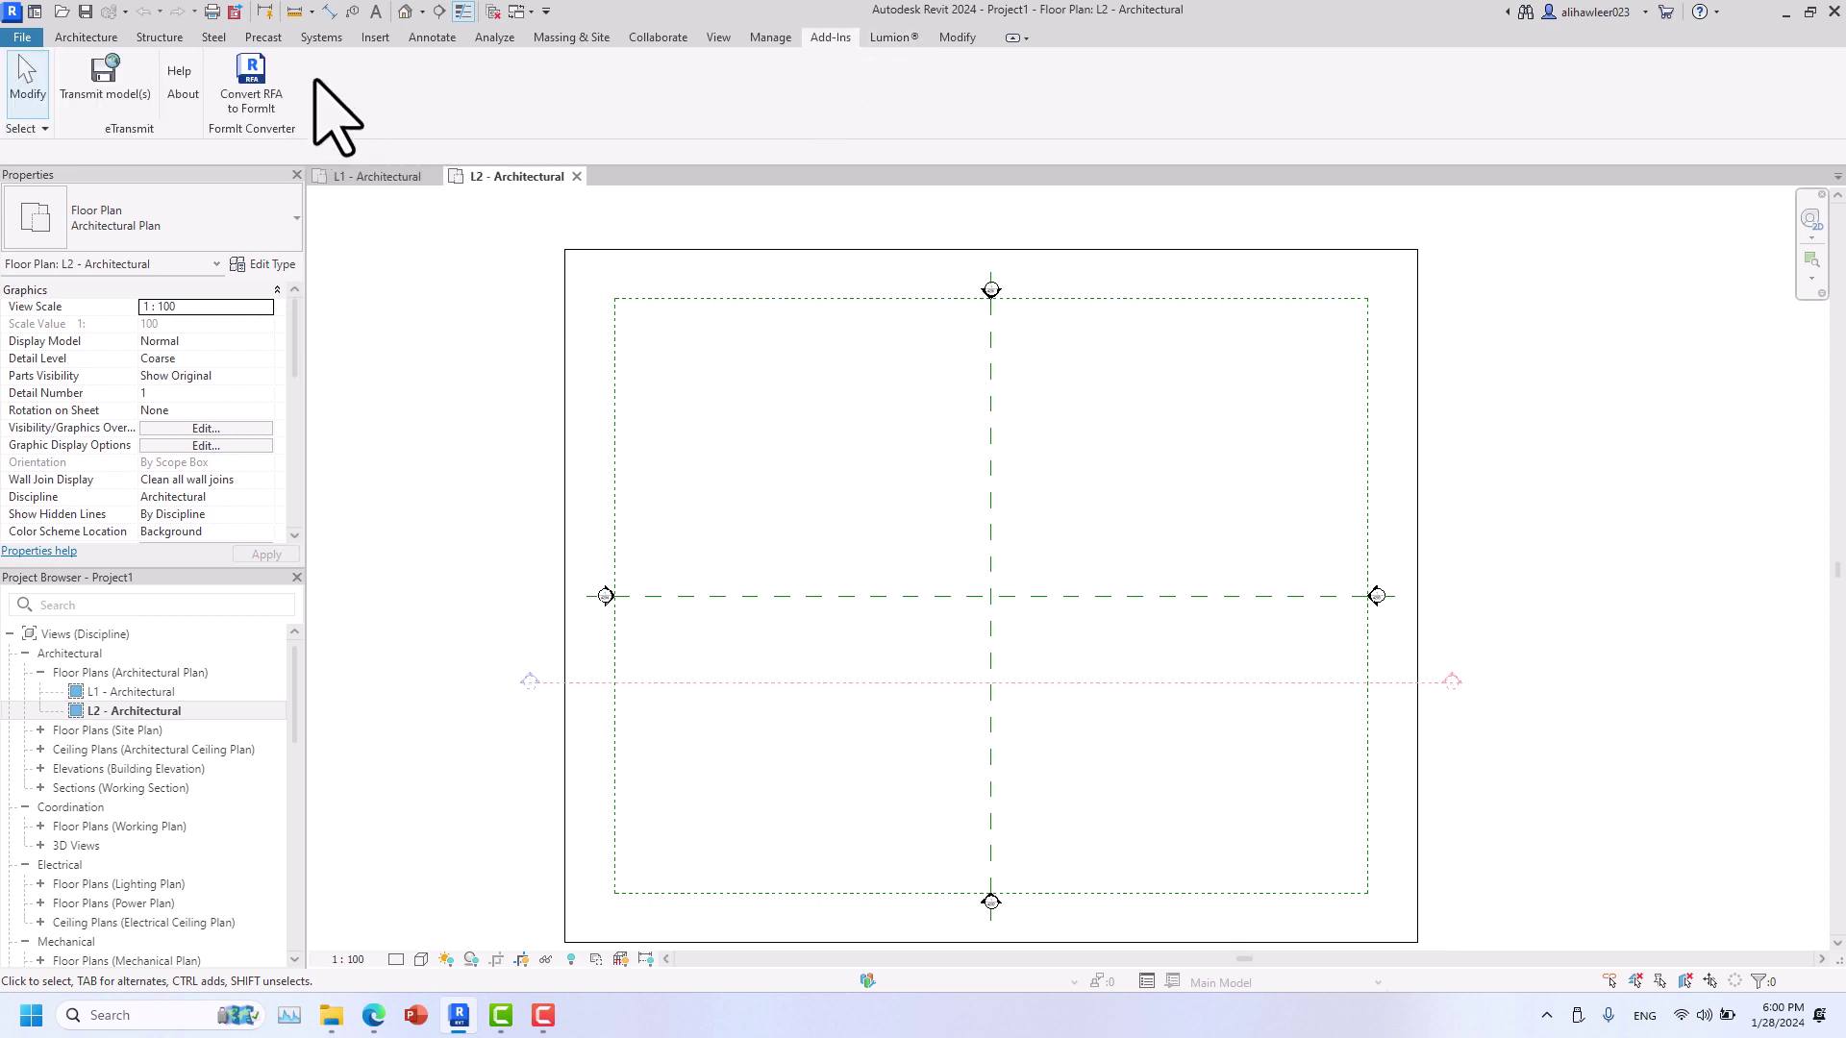
click(891, 41)
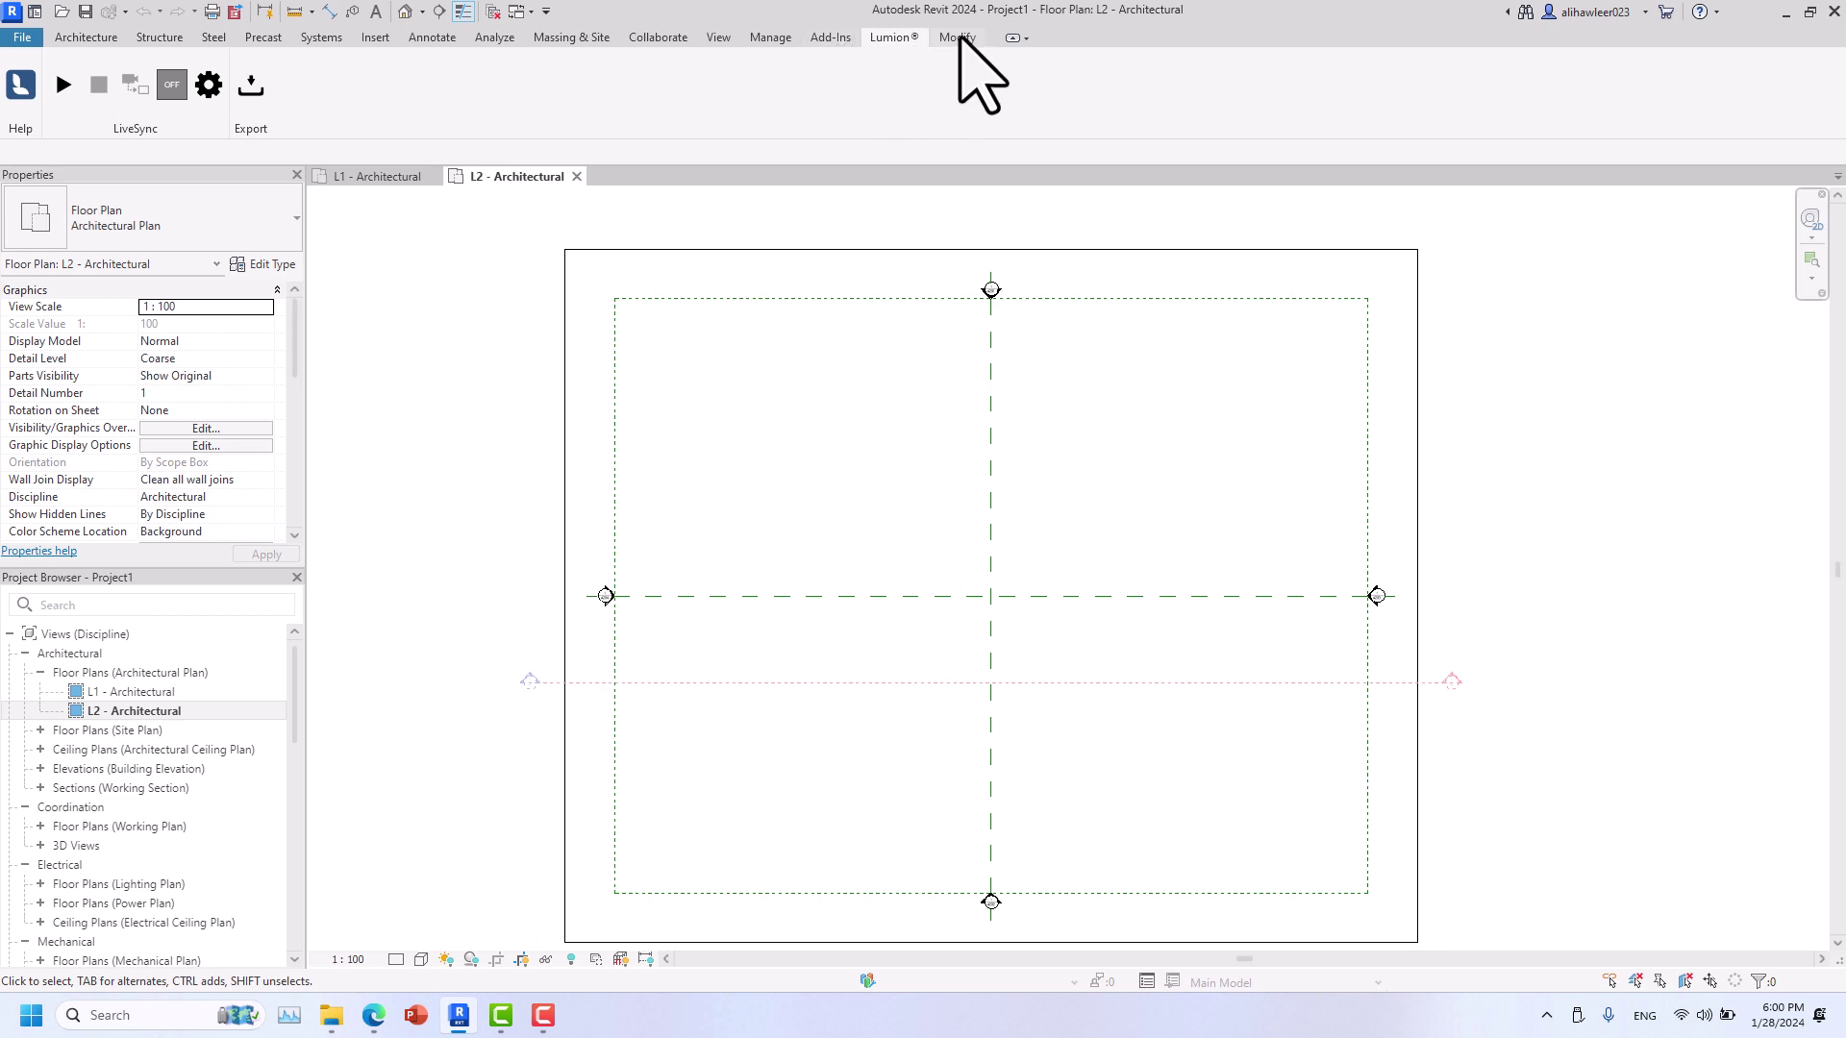
click(841, 44)
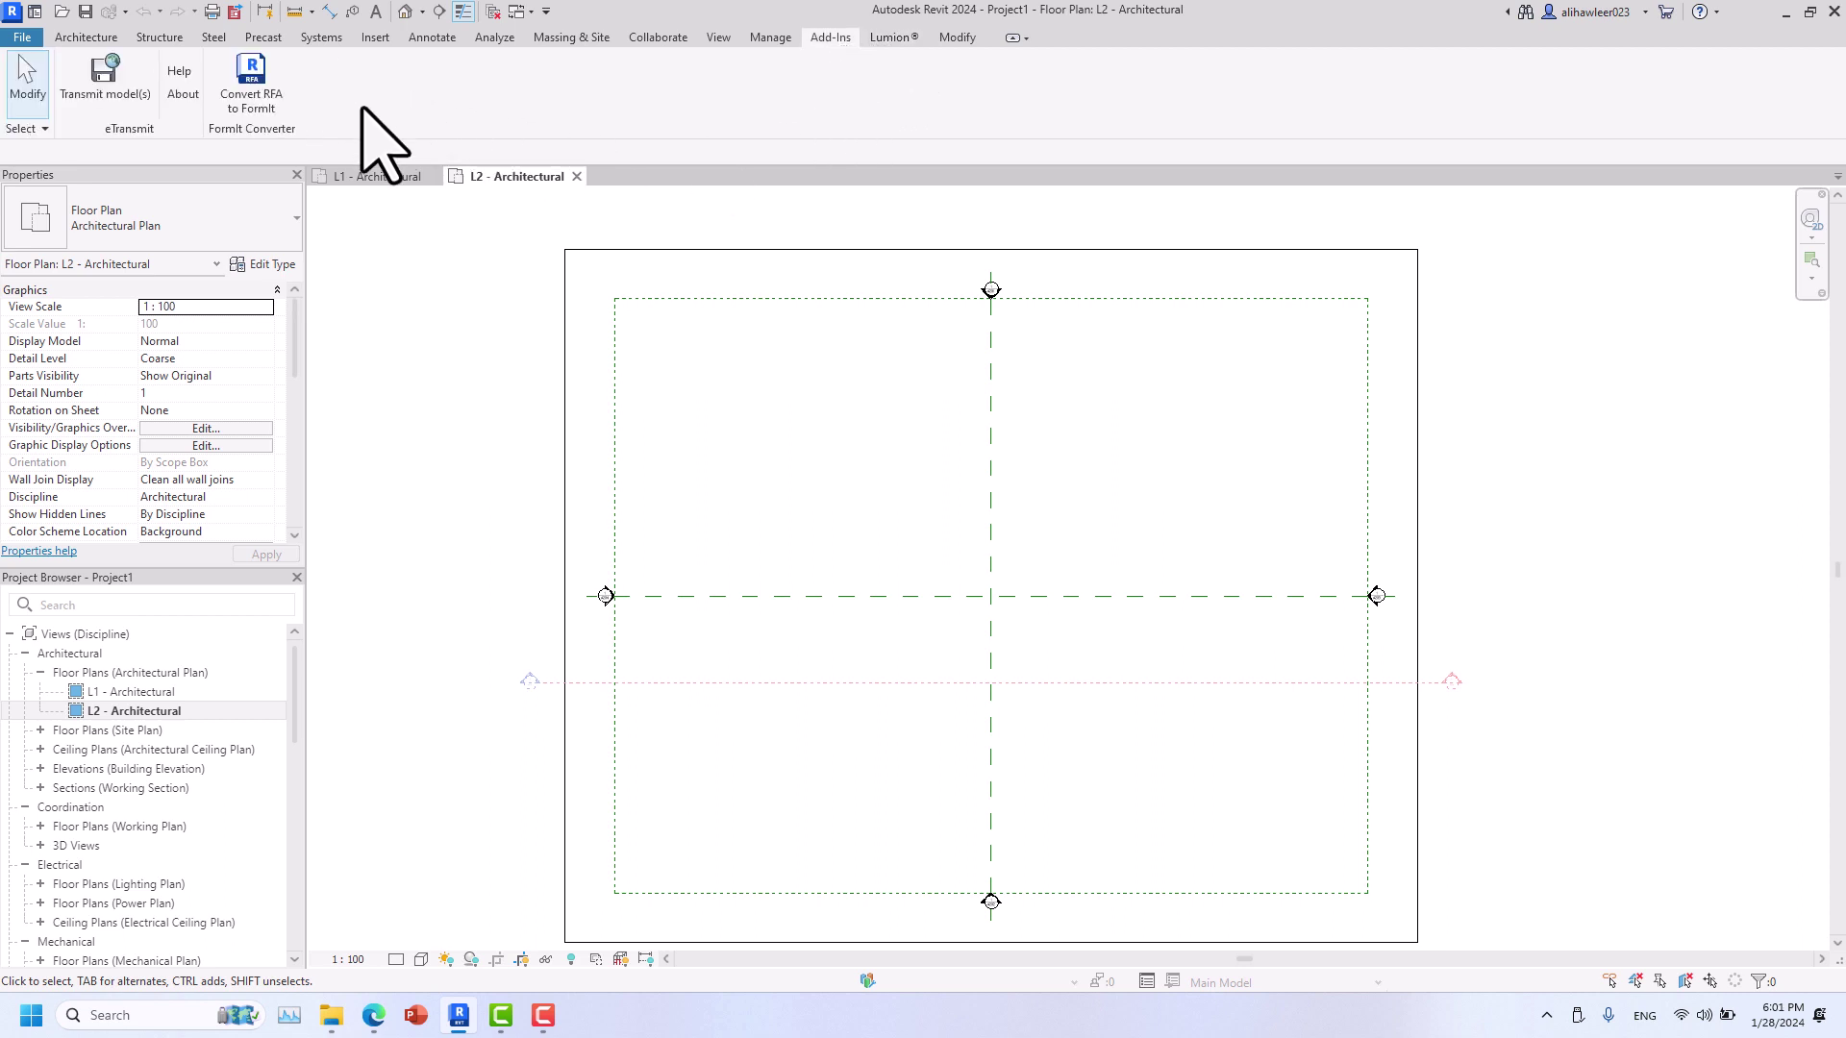
click(882, 44)
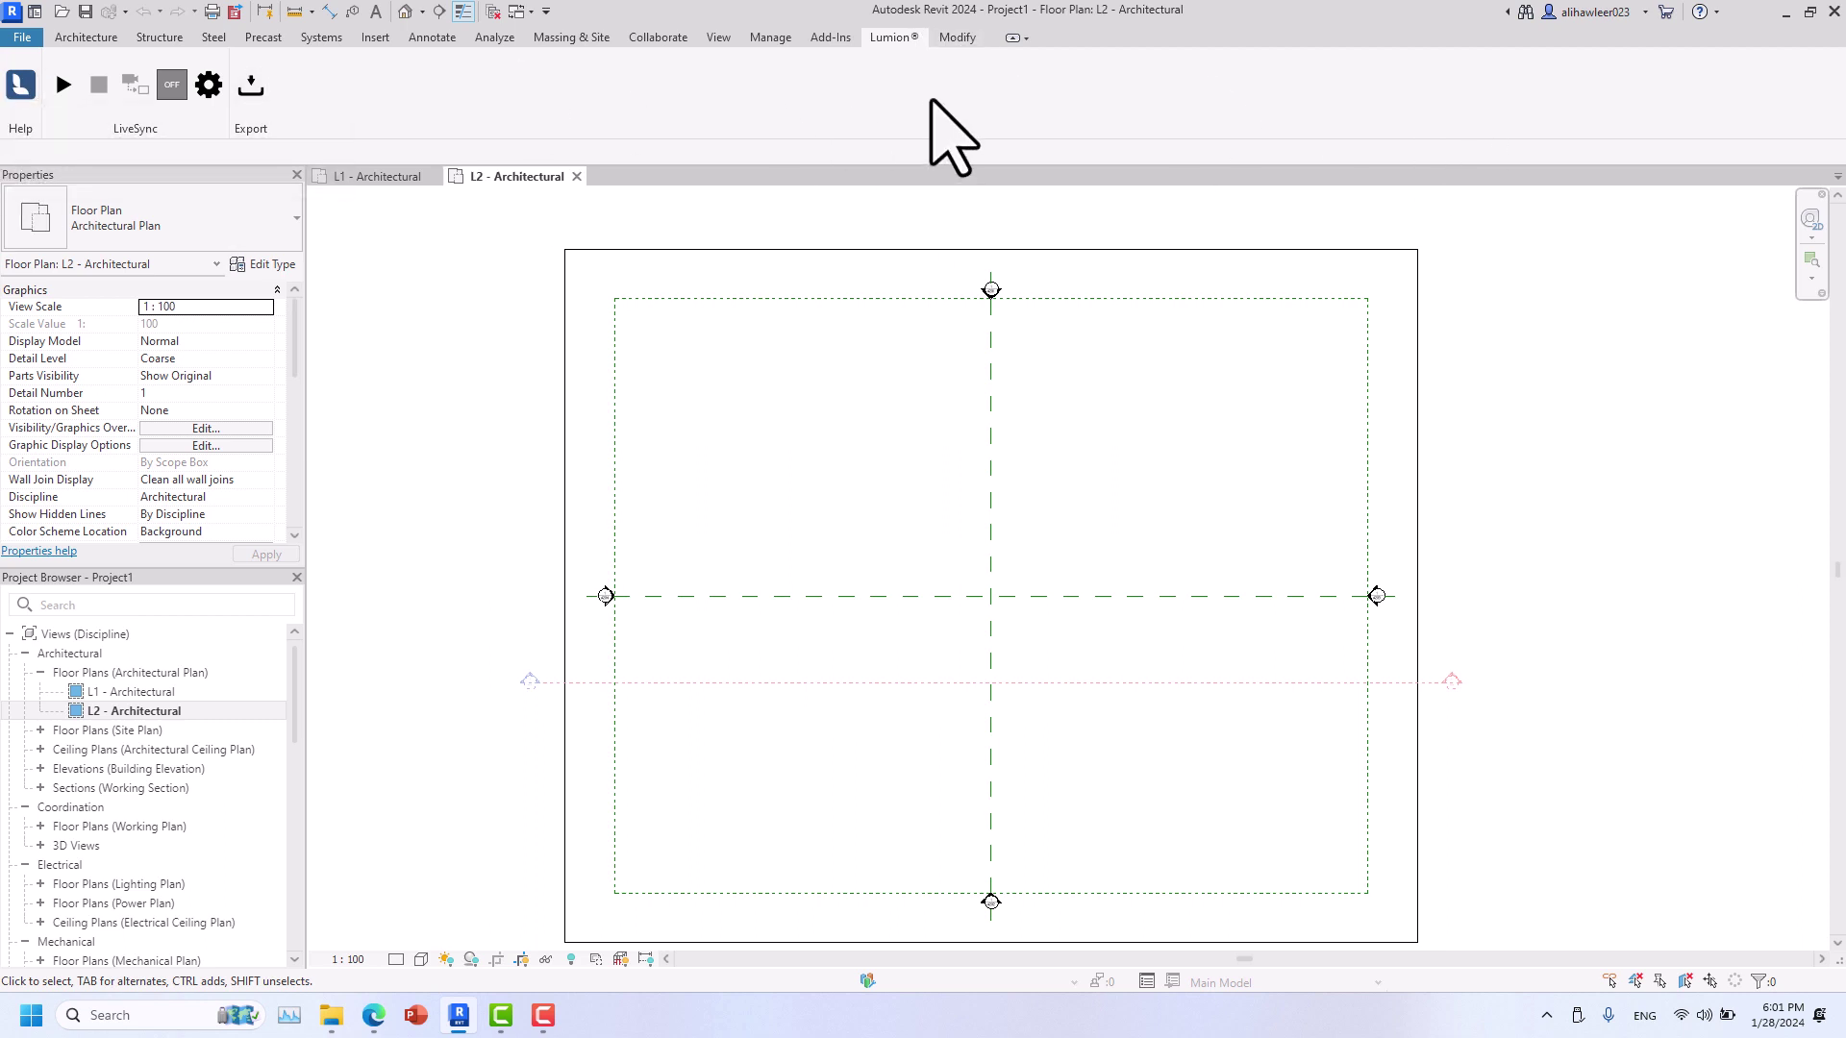
click(957, 39)
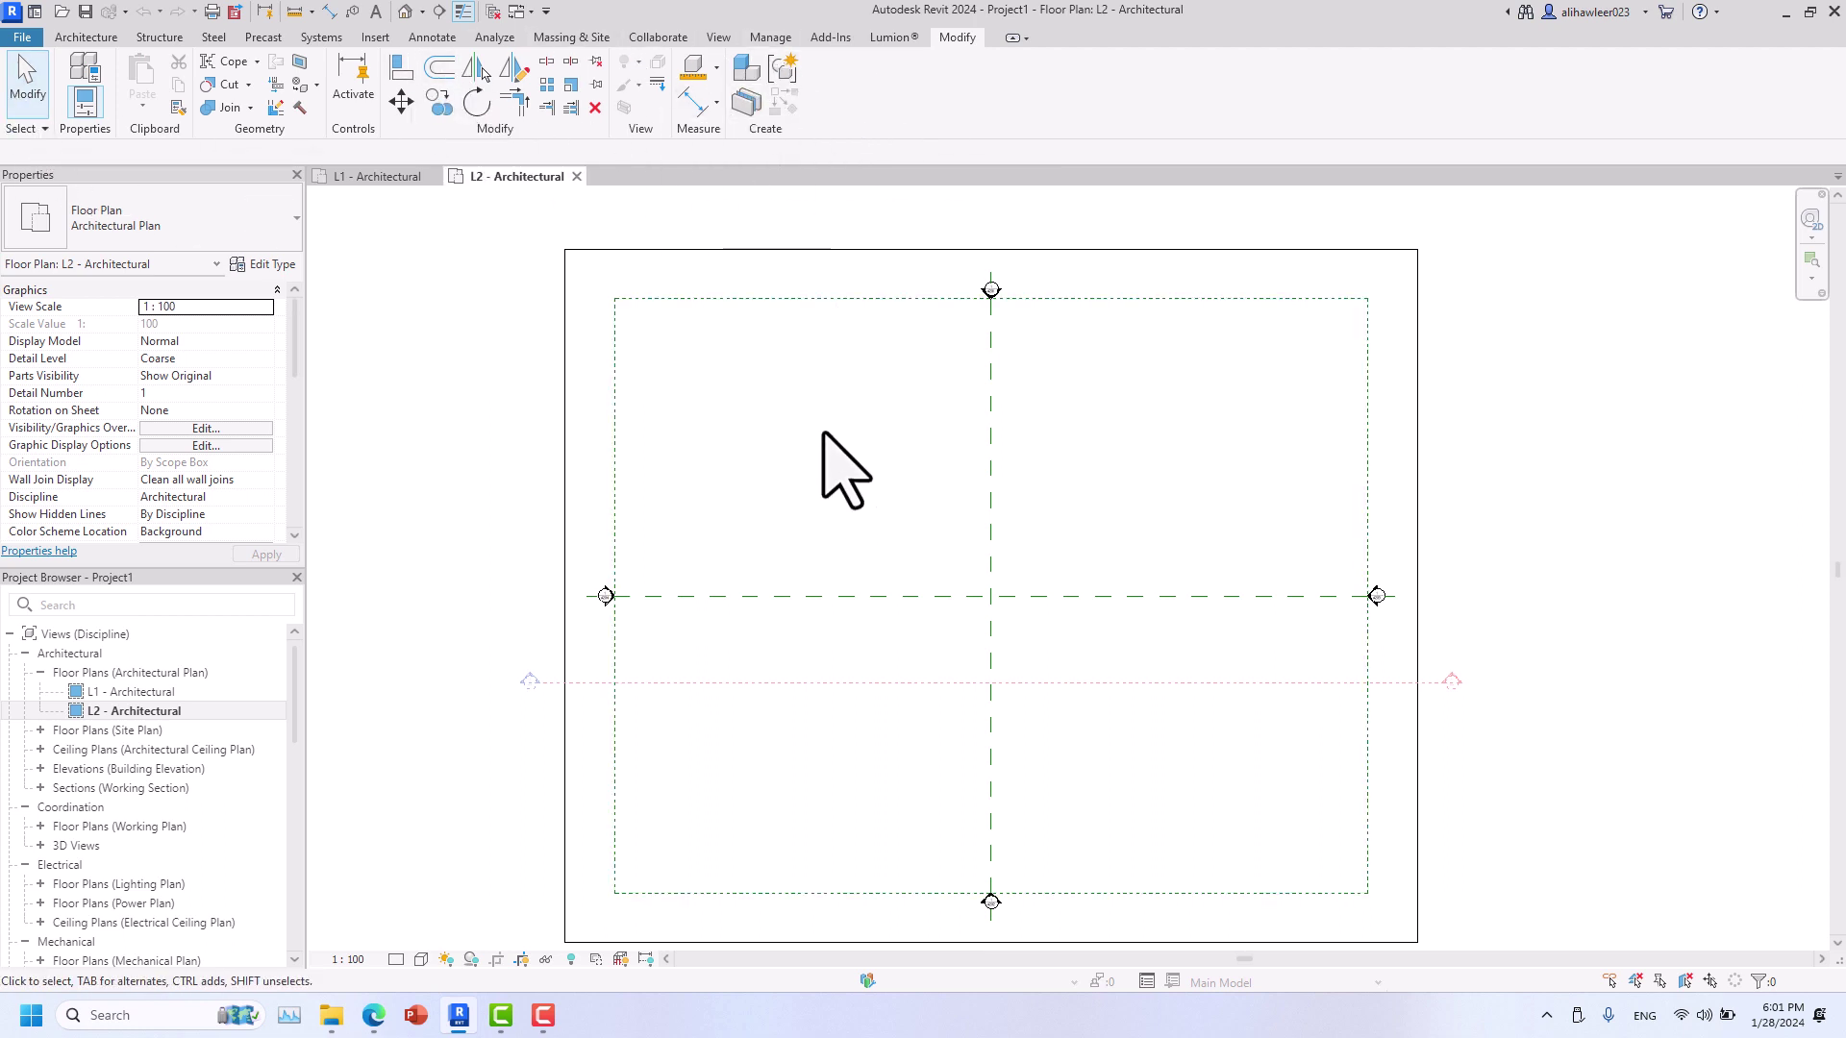
- Minimize the ribbon to panel buttons and examine the collapsed Modify and Architecture panels, such as Measure, Properties, Build and Circulation
click(1013, 39)
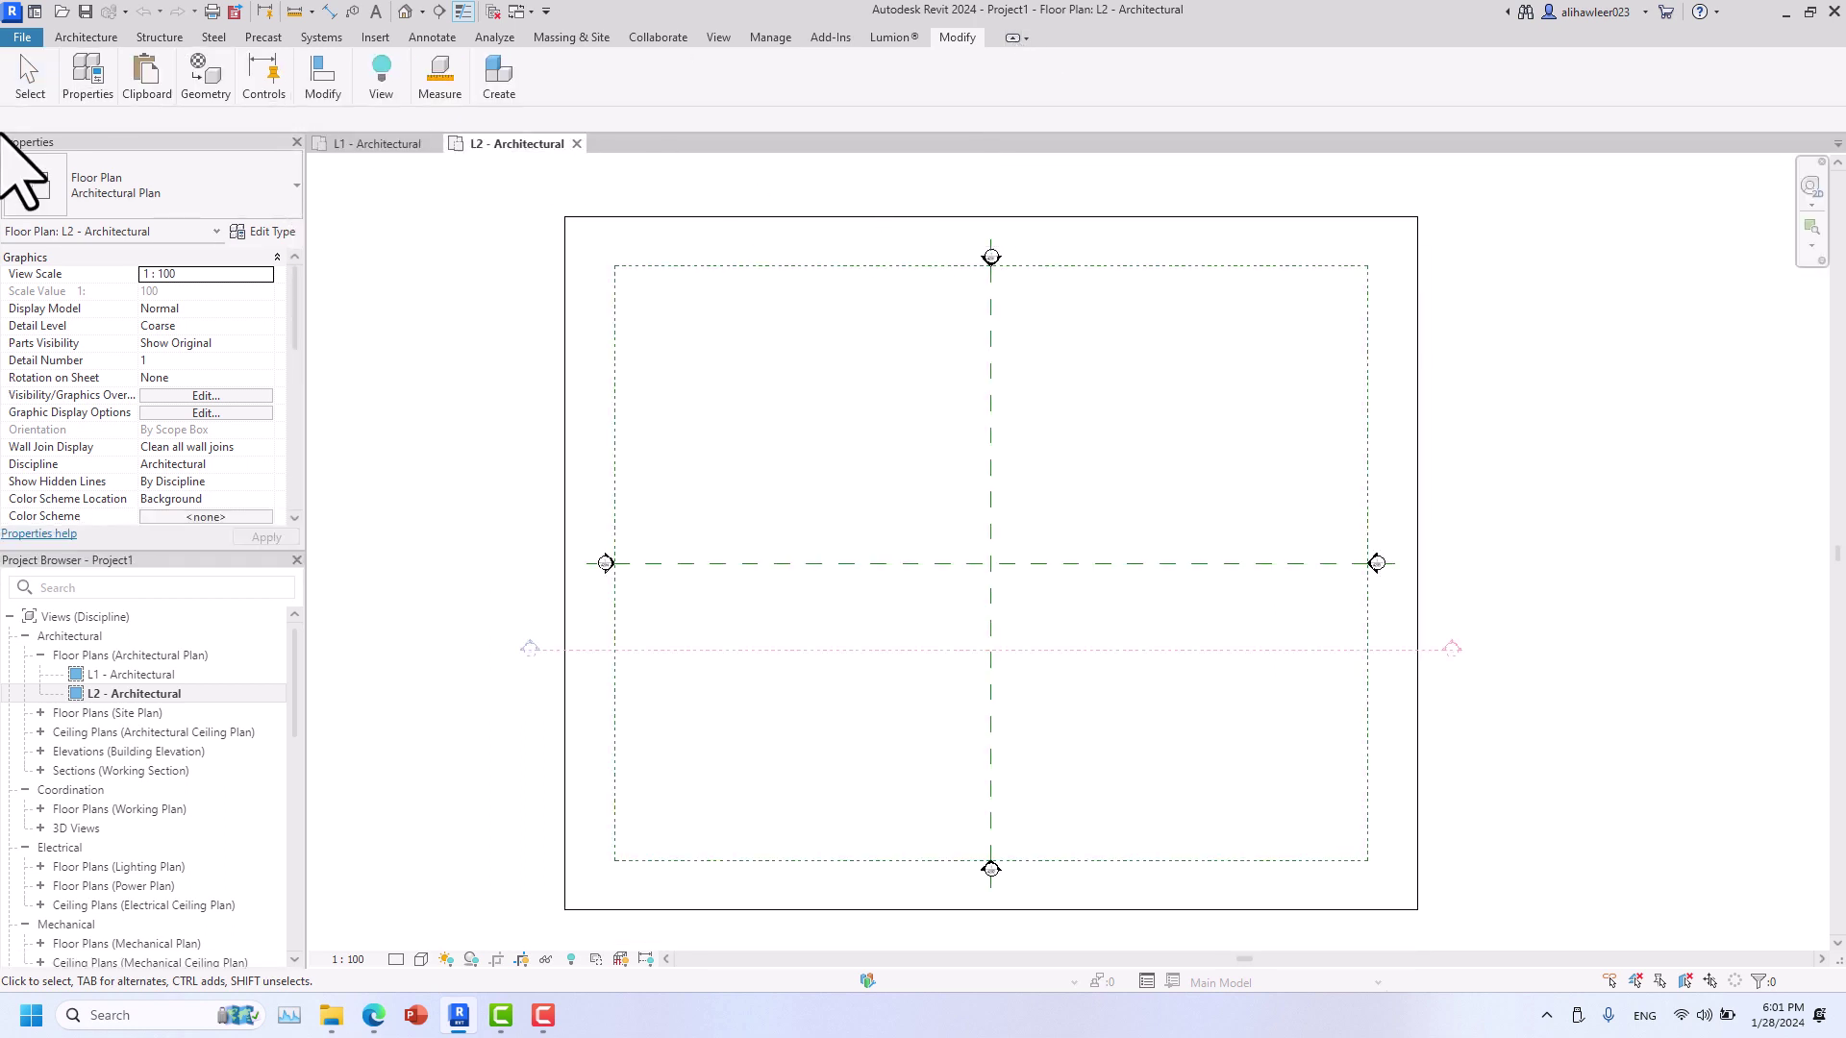
mouse_move(122, 71)
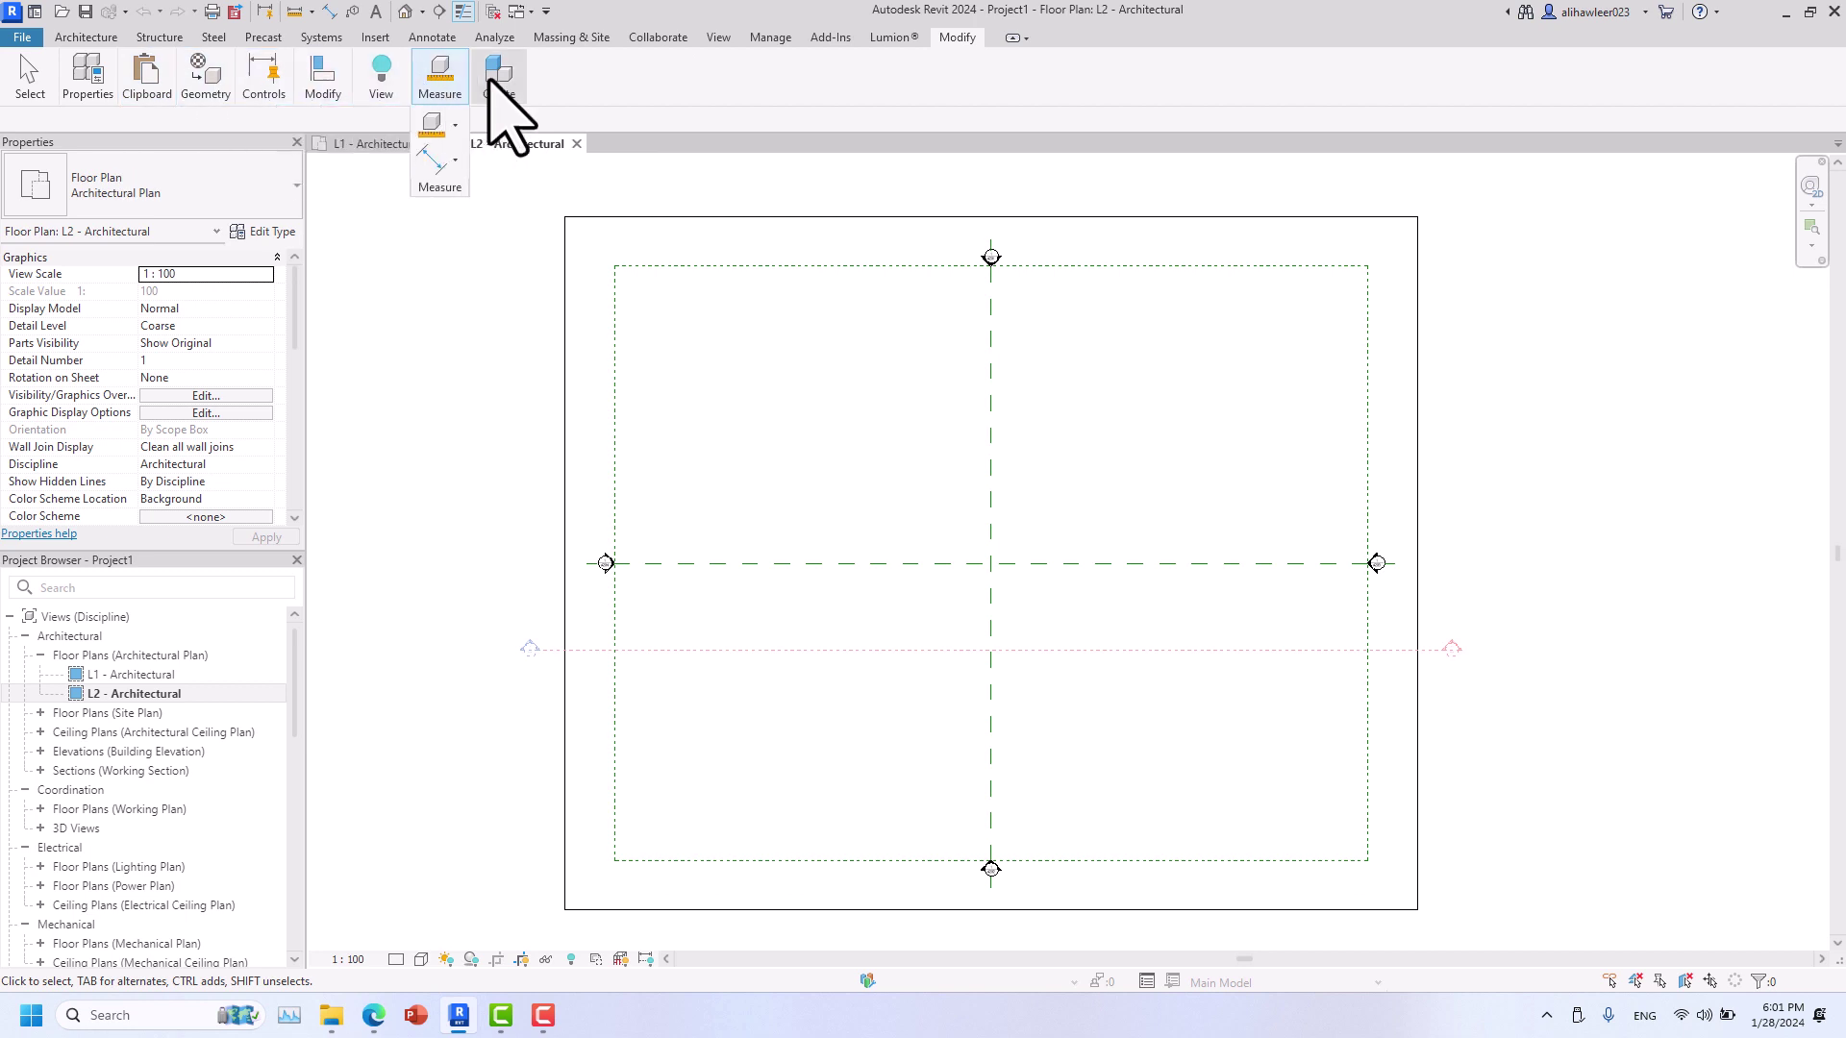
mouse_move(491, 81)
mouse_move(75, 96)
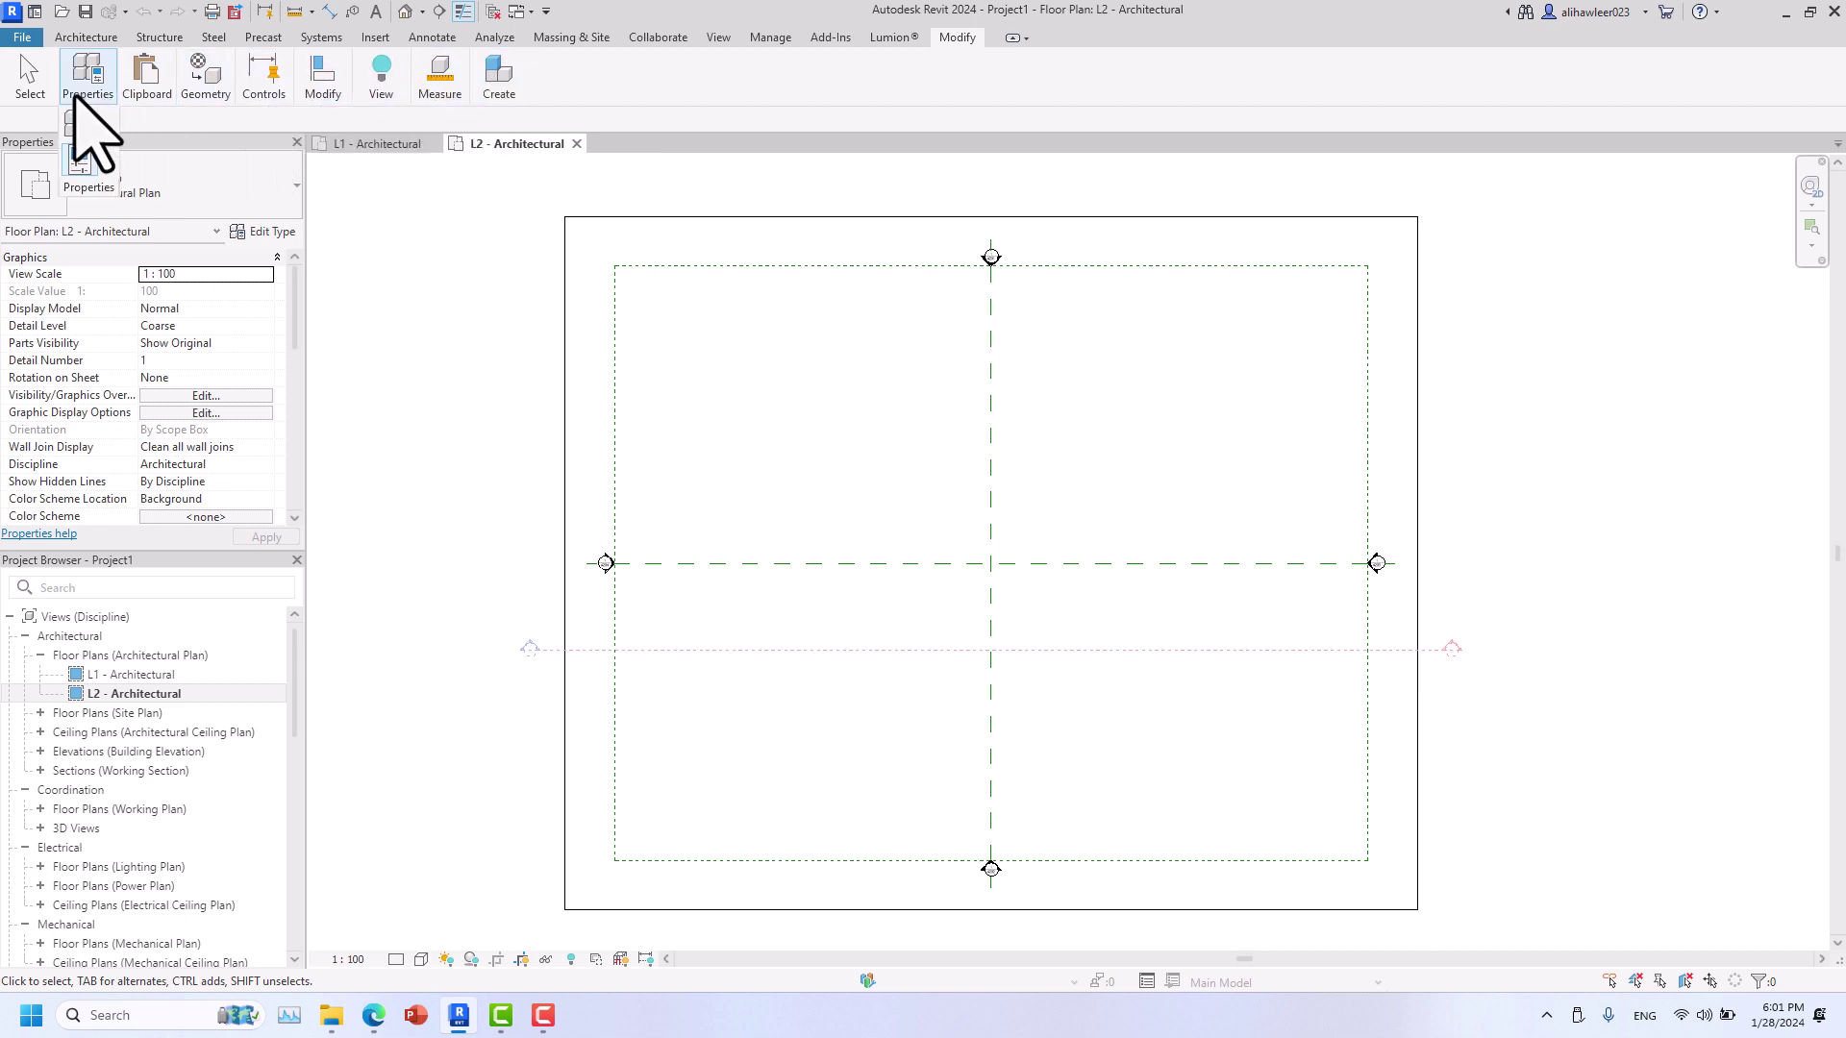
click(80, 37)
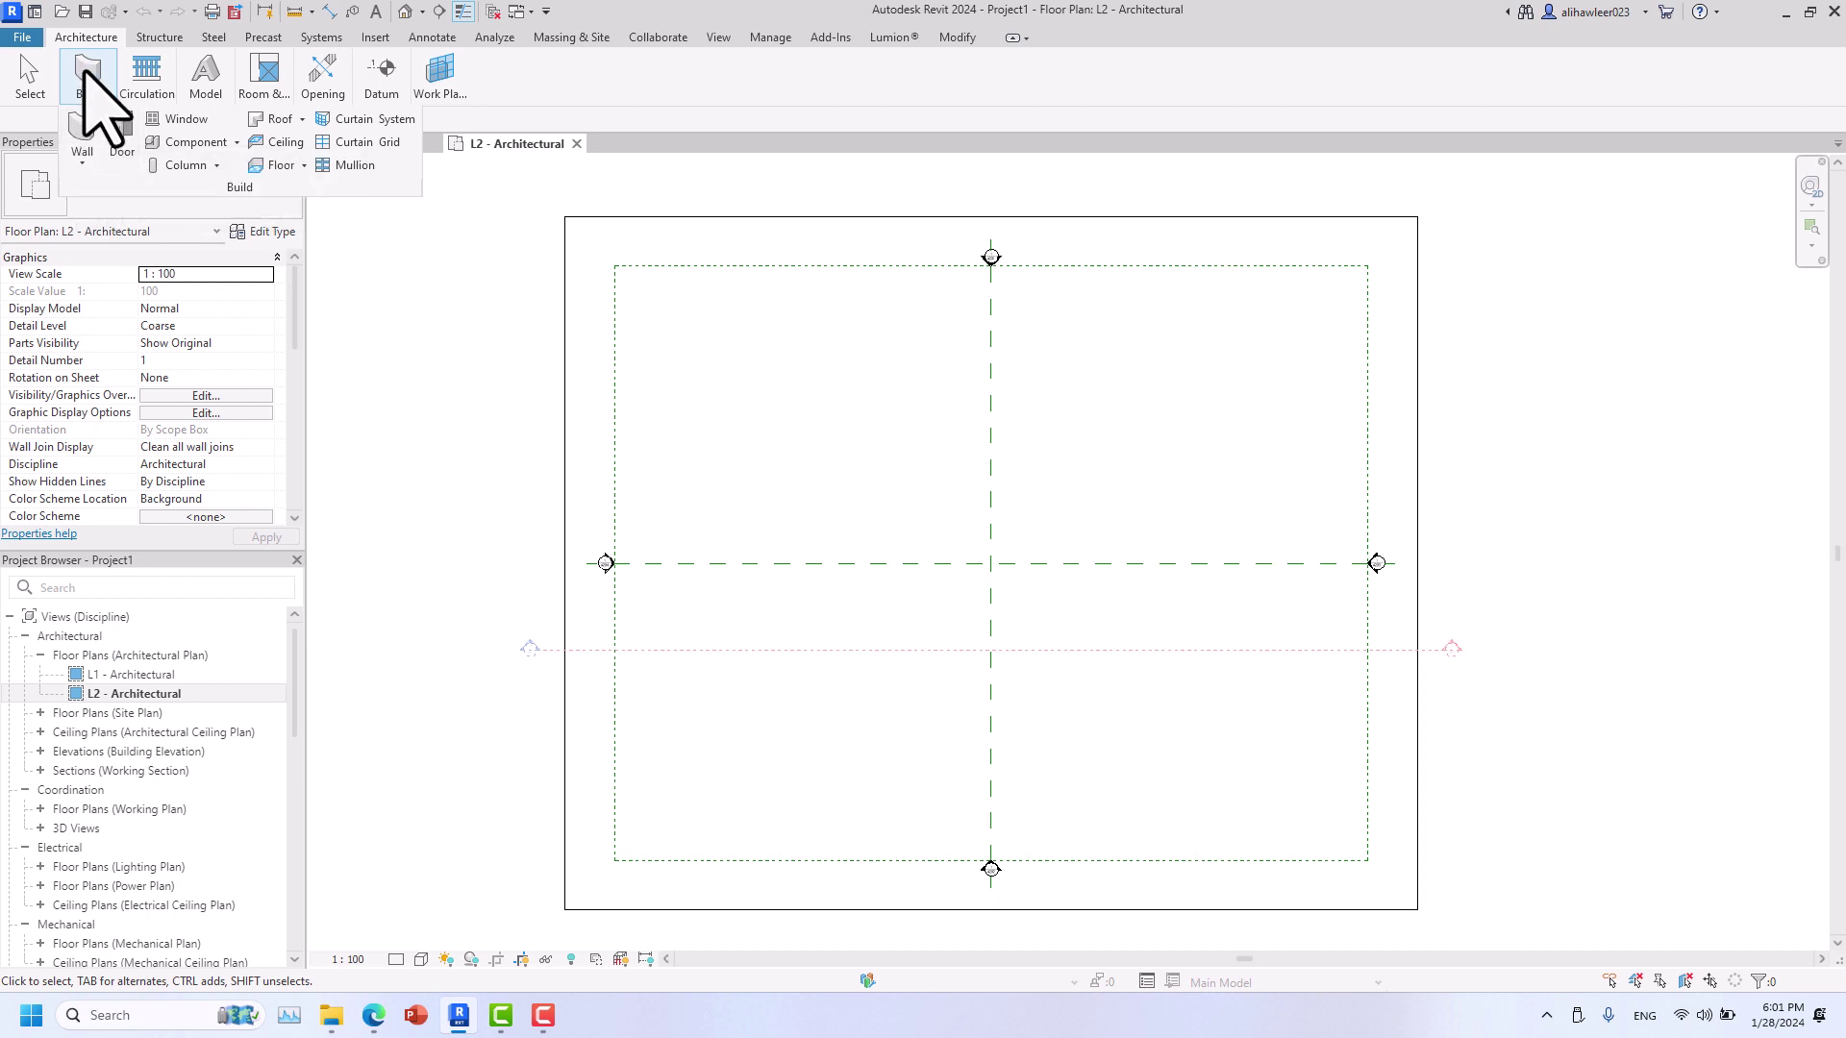
mouse_move(134, 79)
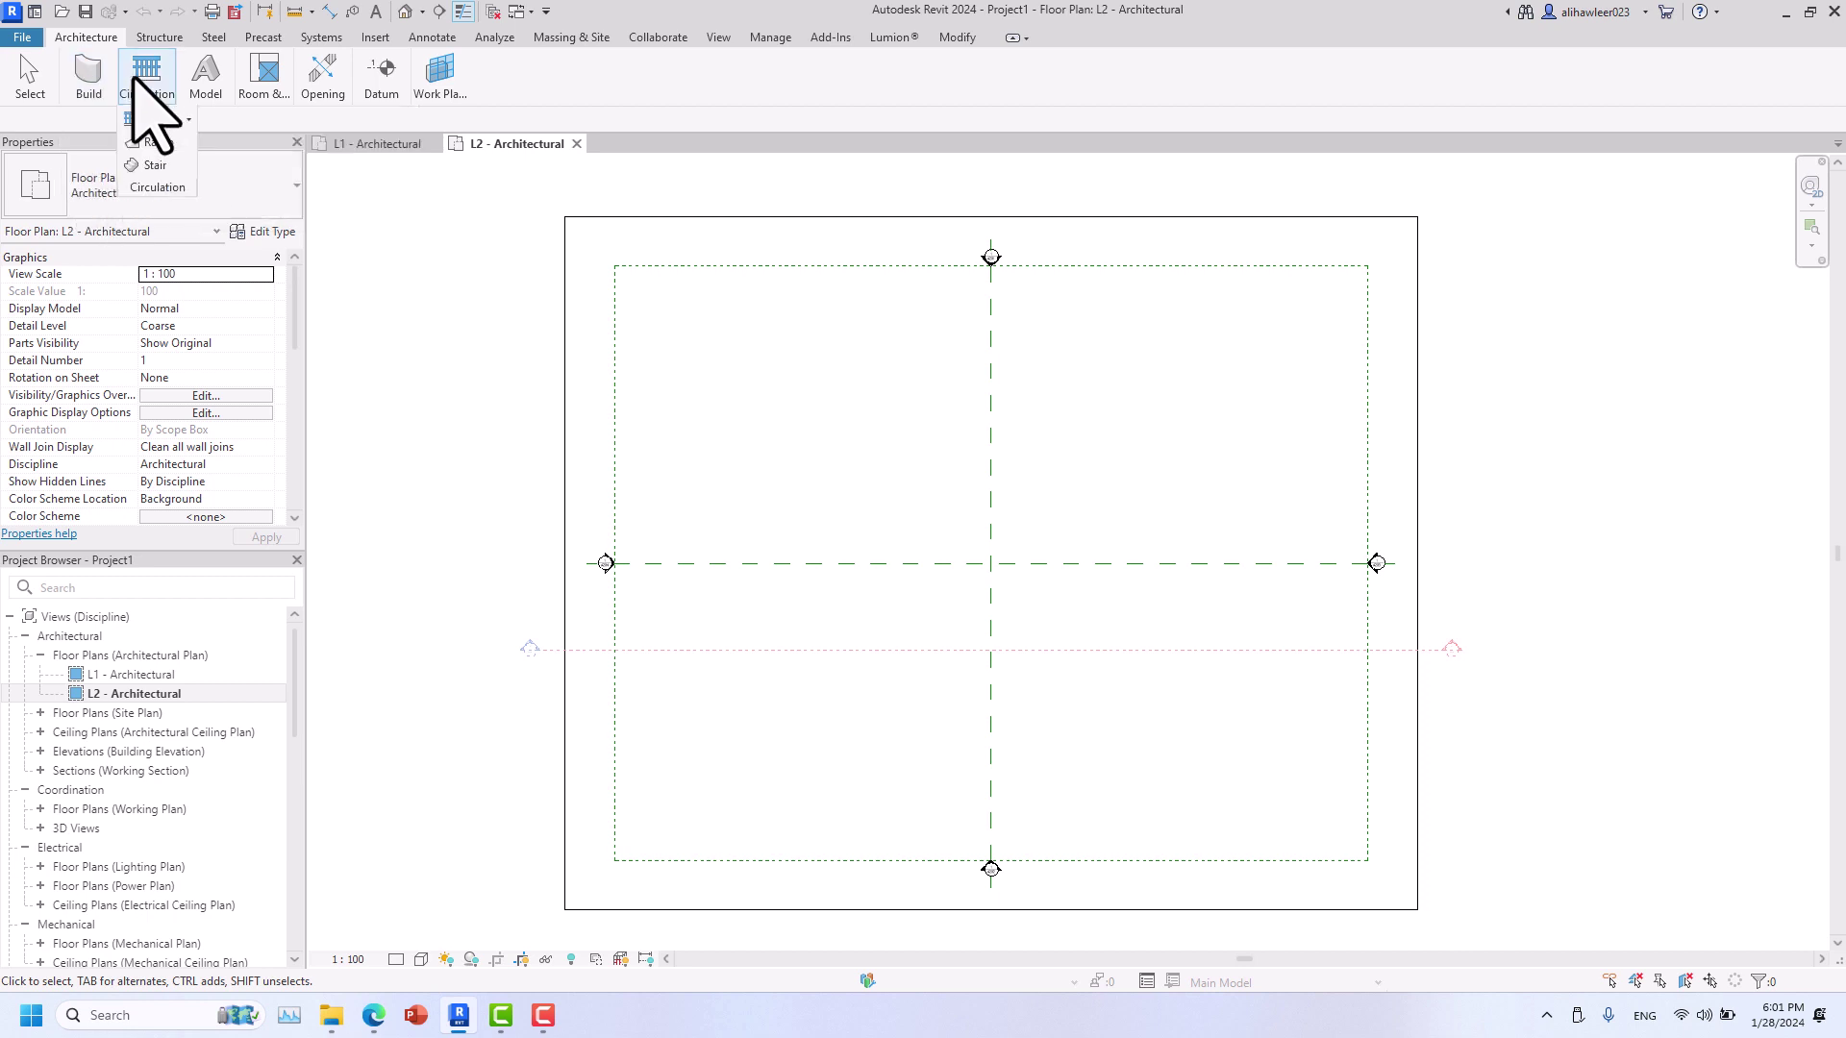
- Minimize the ribbon to panel titles, reduce it further to tabs only, and show the available ribbon minimizing options
click(1012, 38)
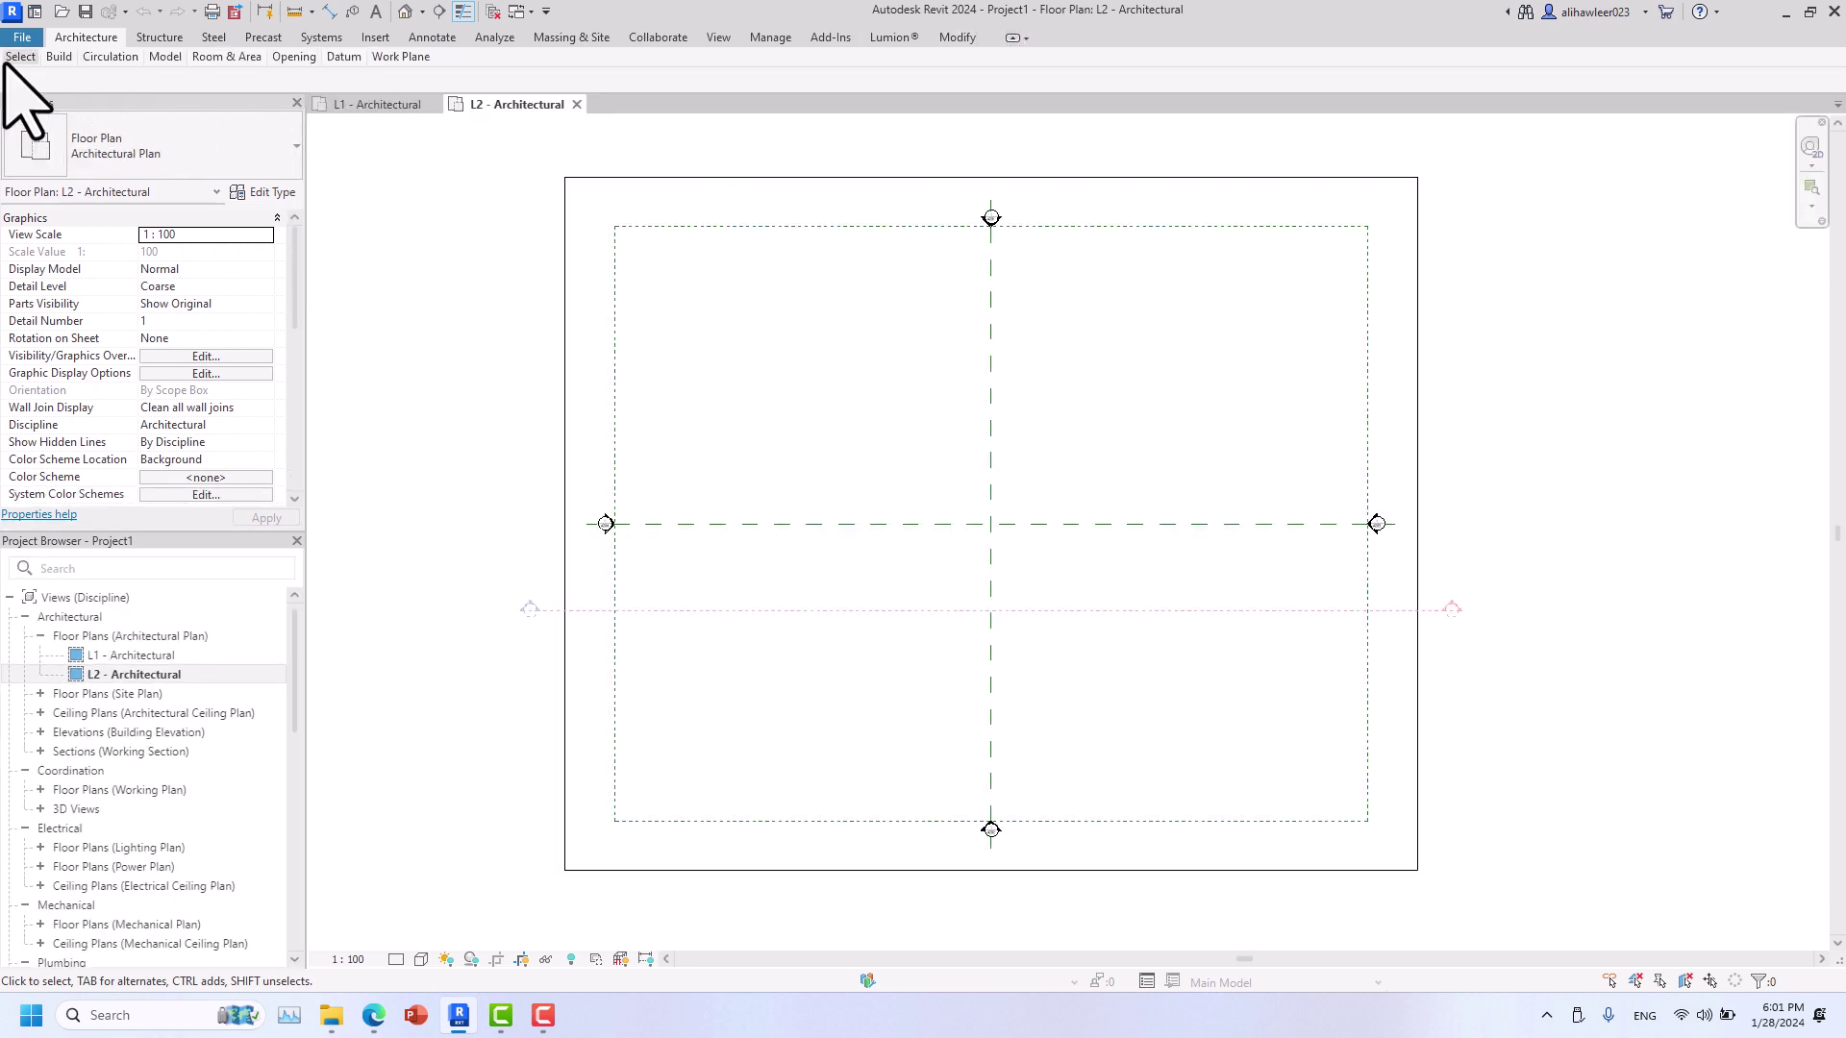
mouse_move(4, 63)
click(1012, 37)
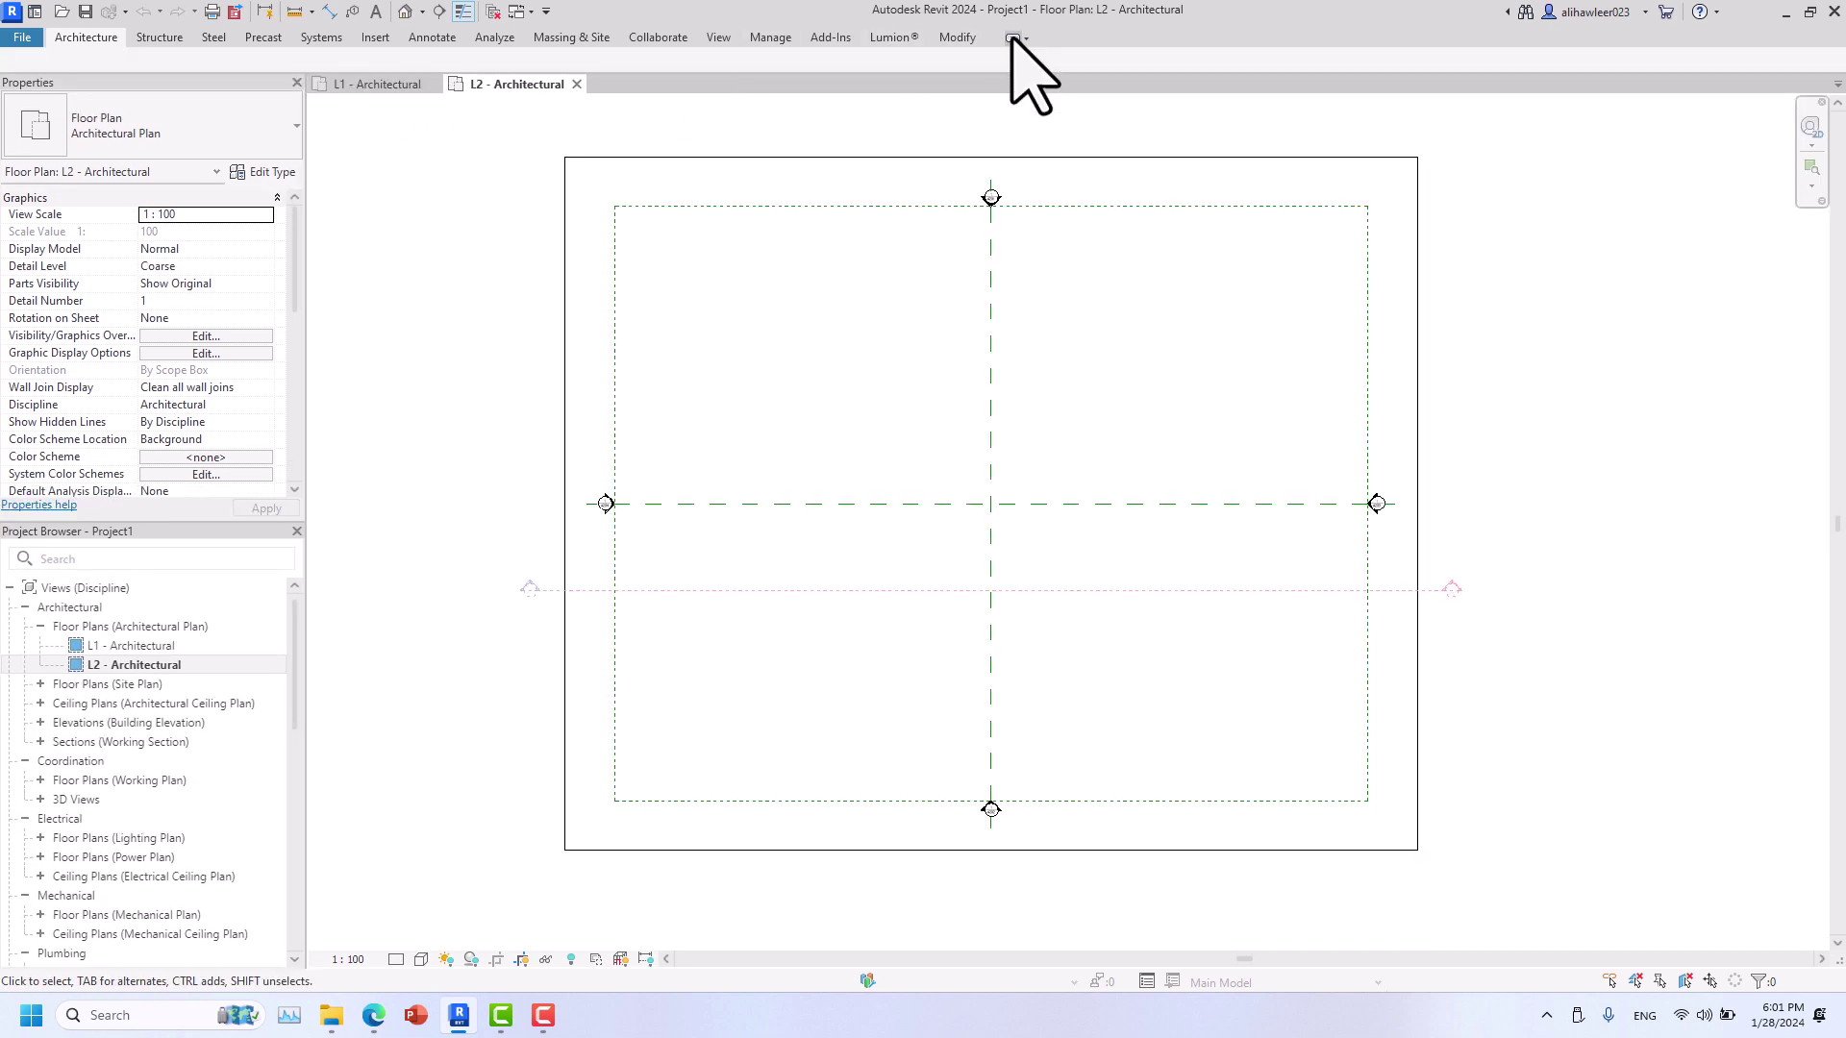
click(1025, 36)
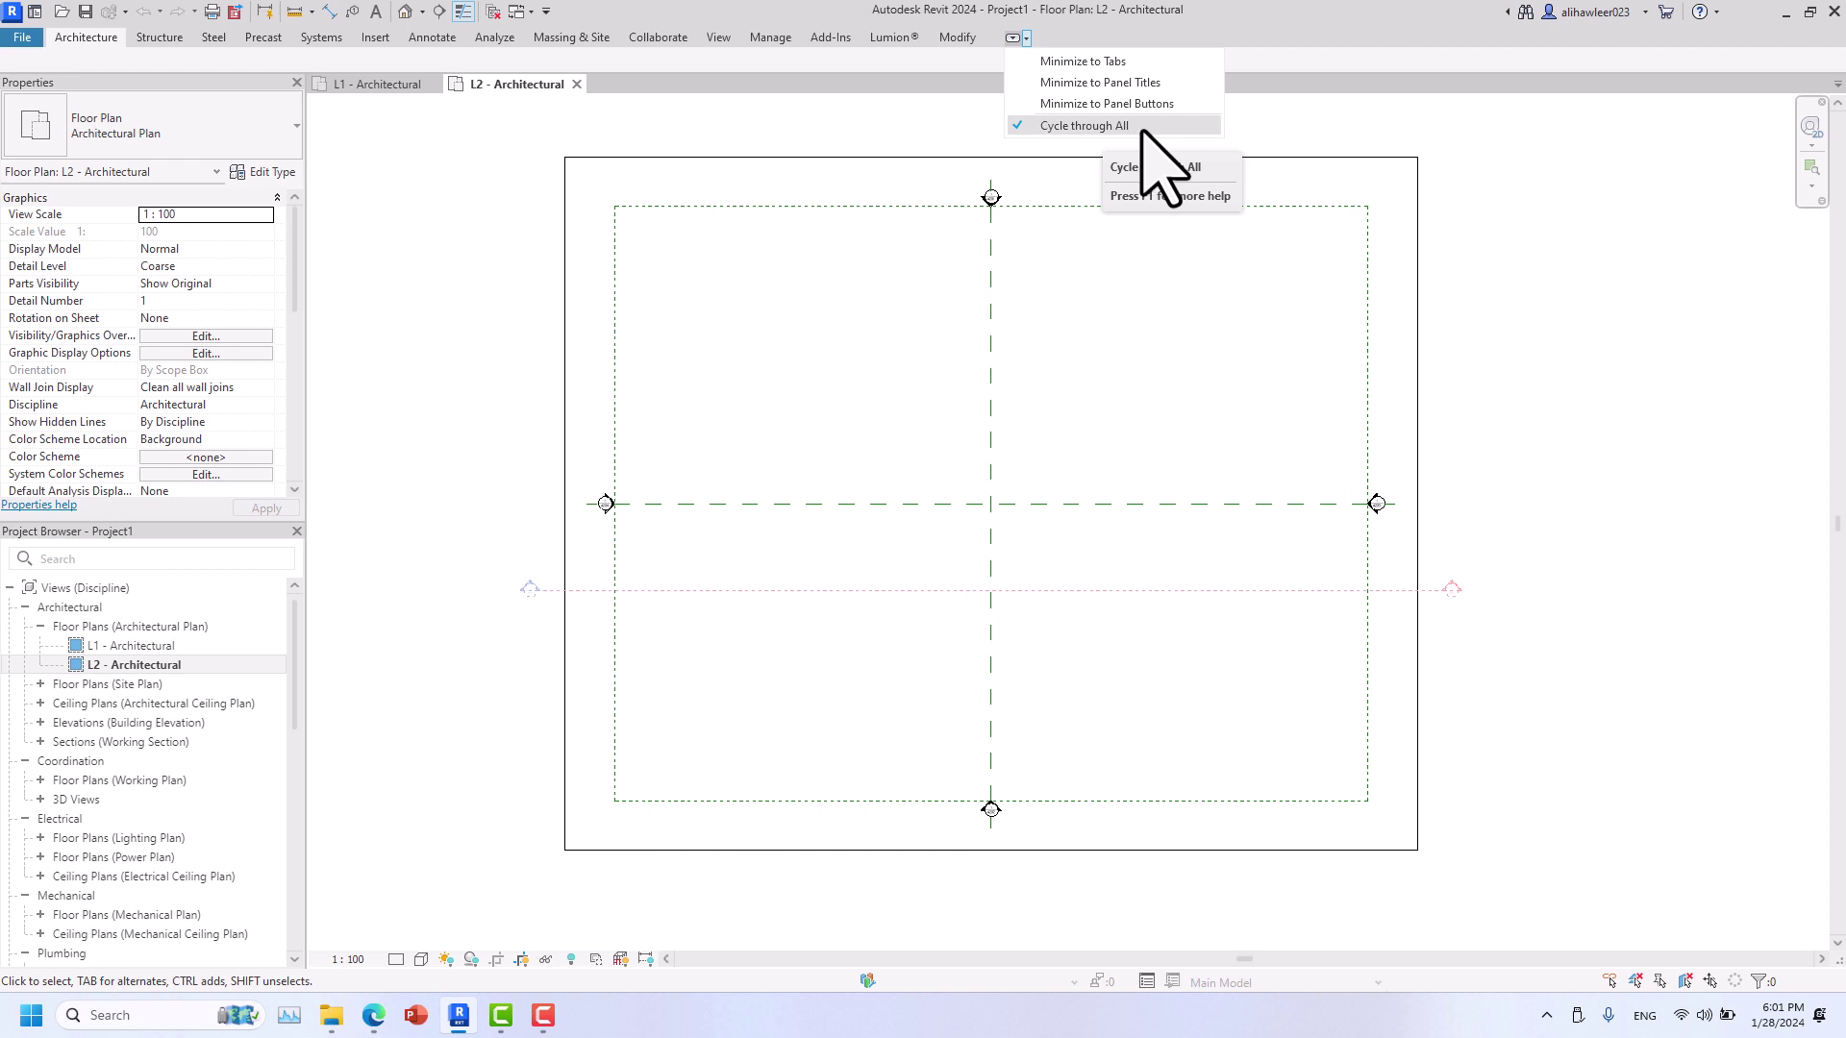
- Dismiss the ribbon minimizing options and temporarily display the Architecture and Structure tools while the ribbon shows tabs only
click(707, 112)
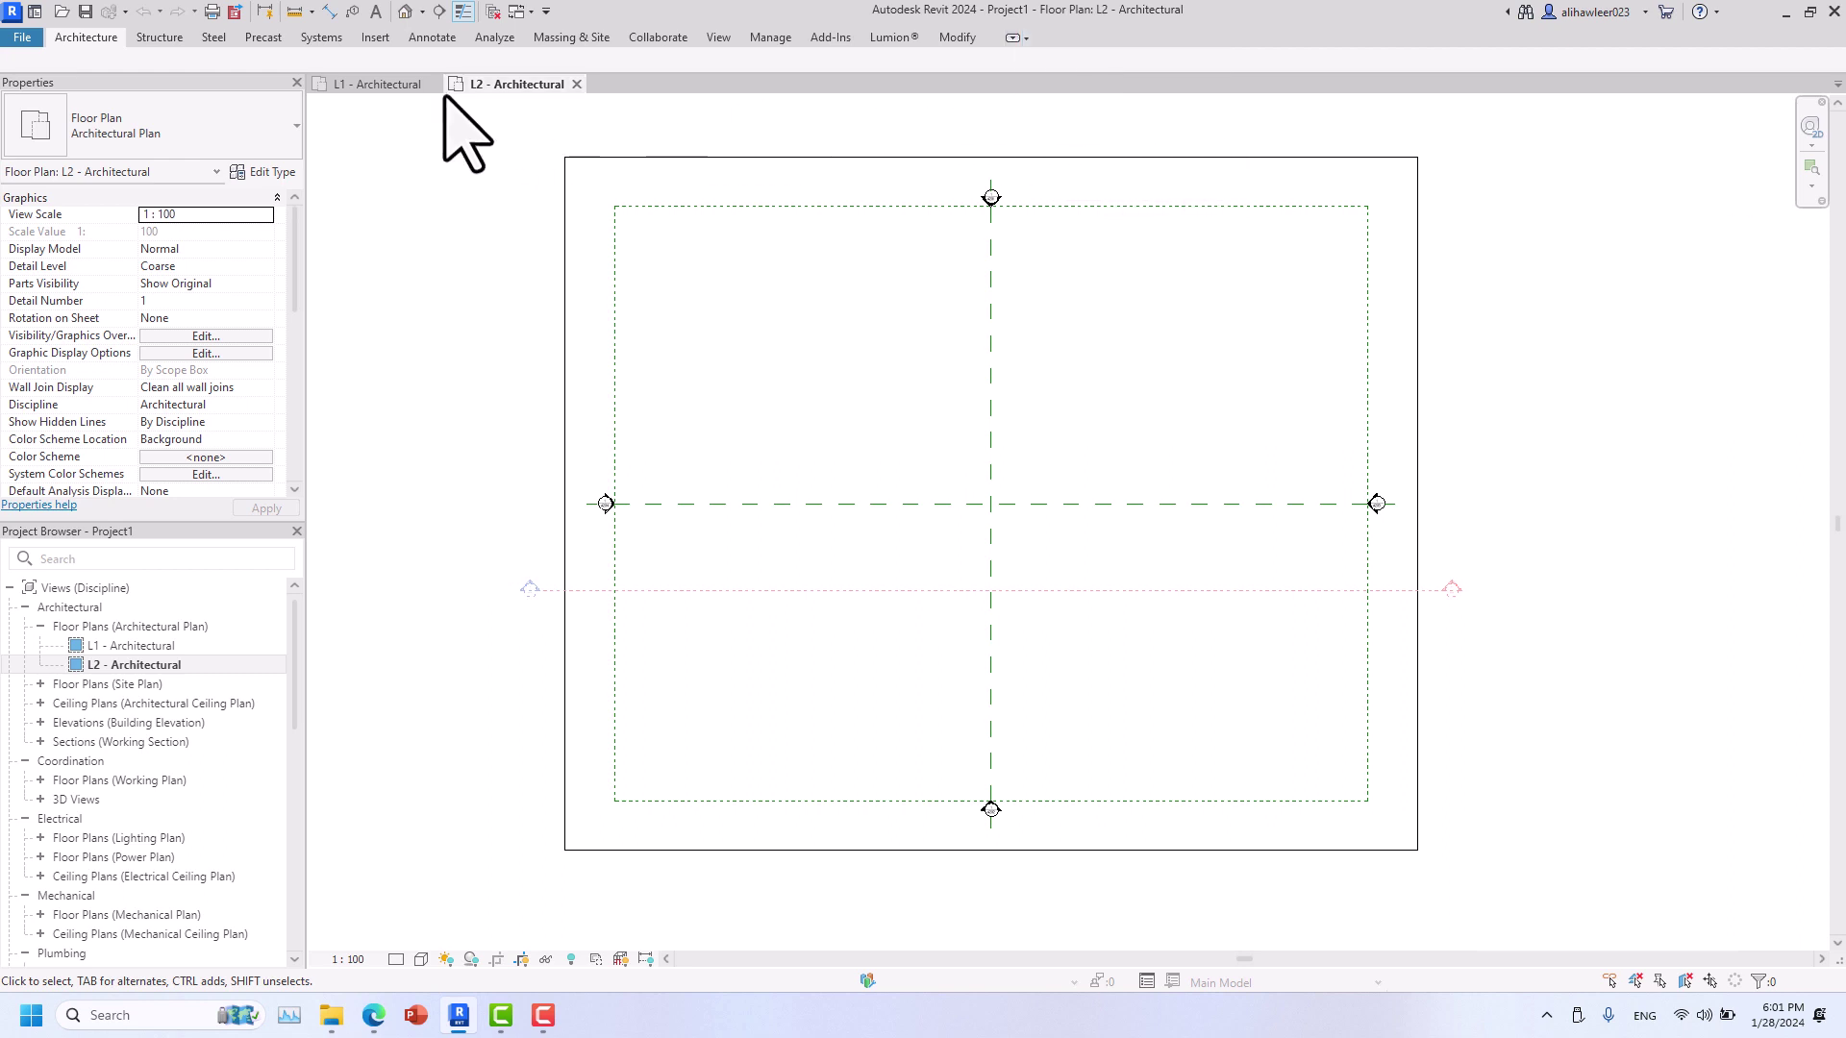
click(96, 38)
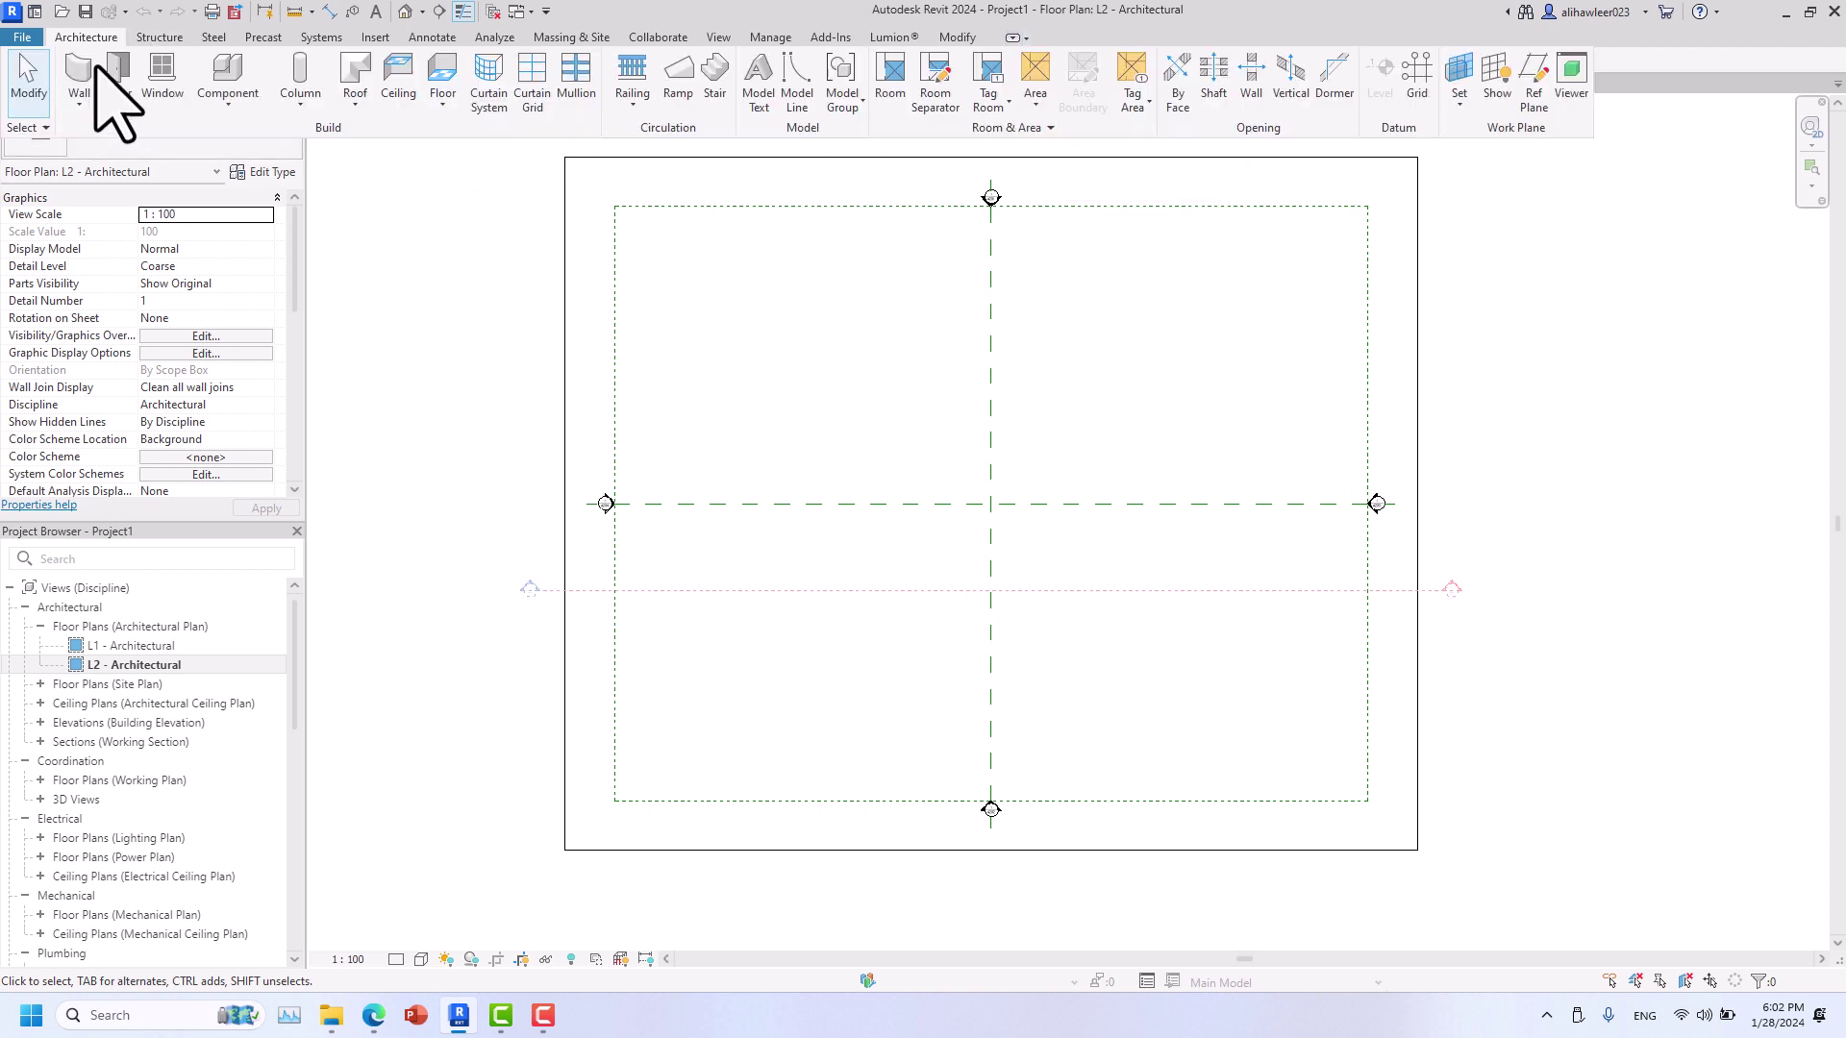
click(159, 37)
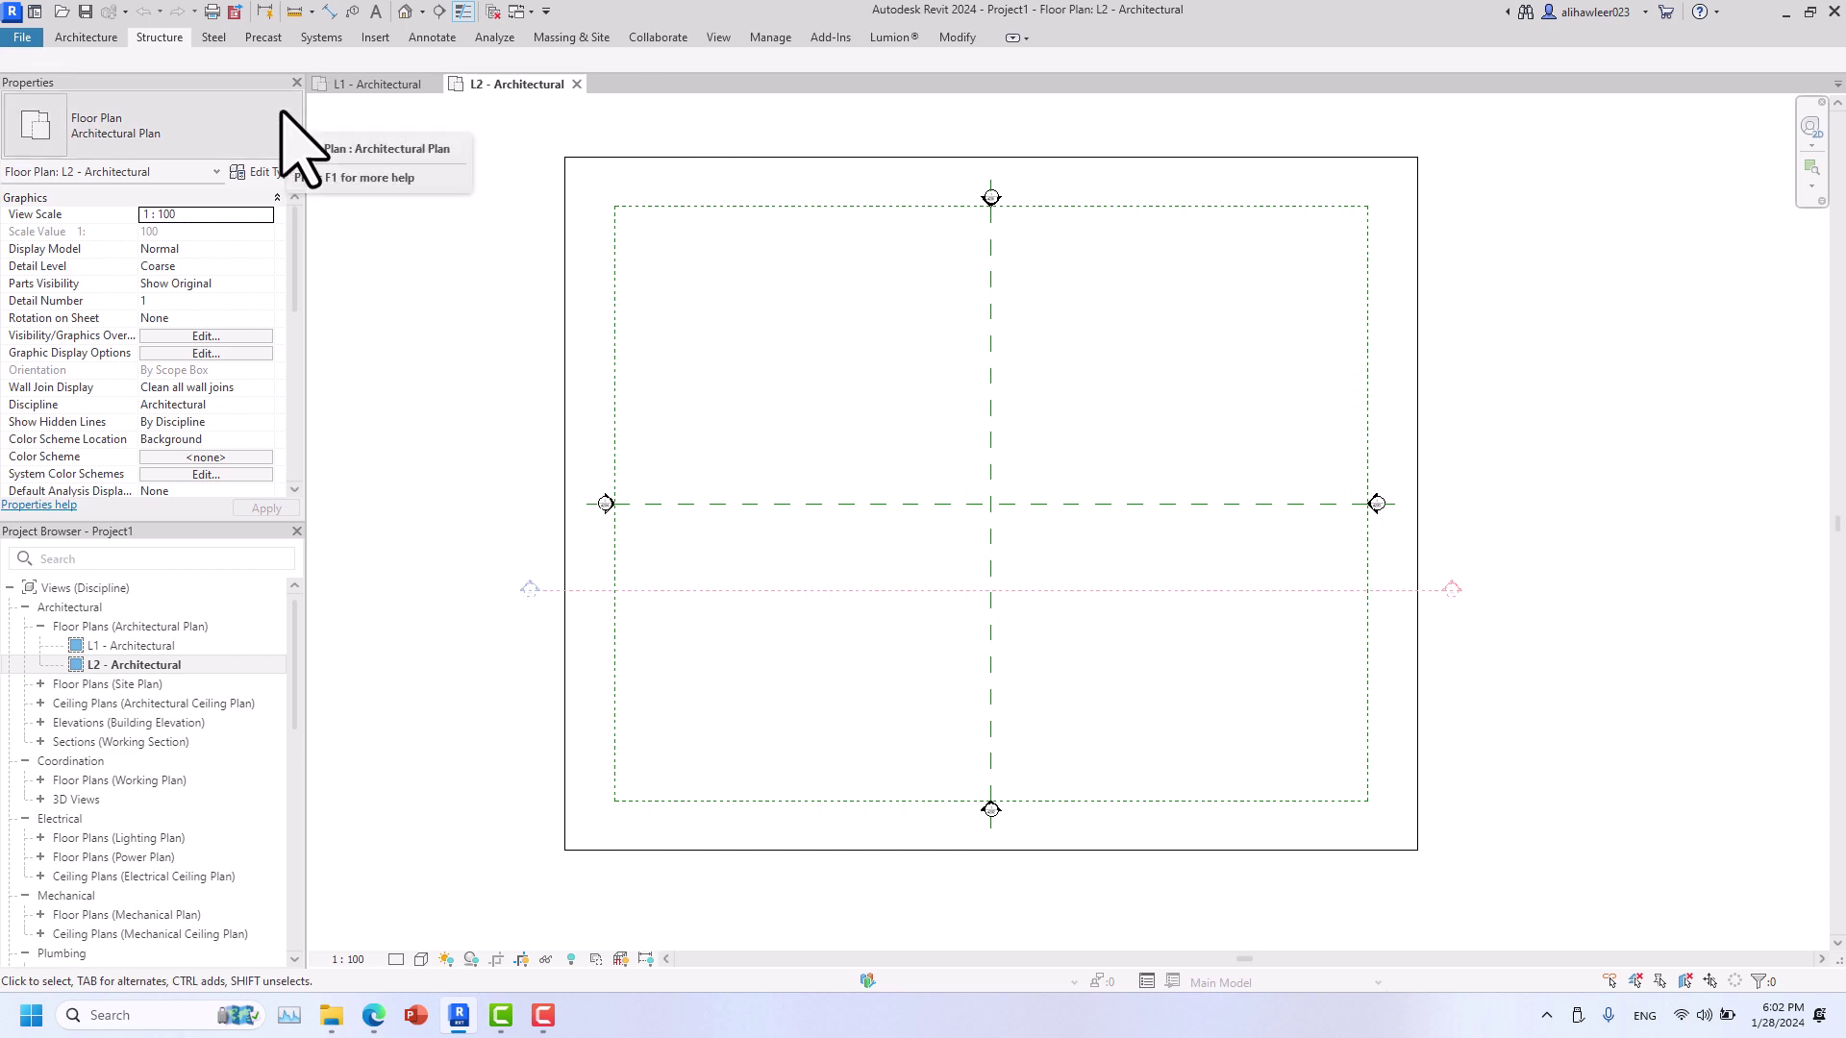
- Apply Minimize to Tabs to the ribbon, followed by Minimize to Panel Titles
click(1027, 38)
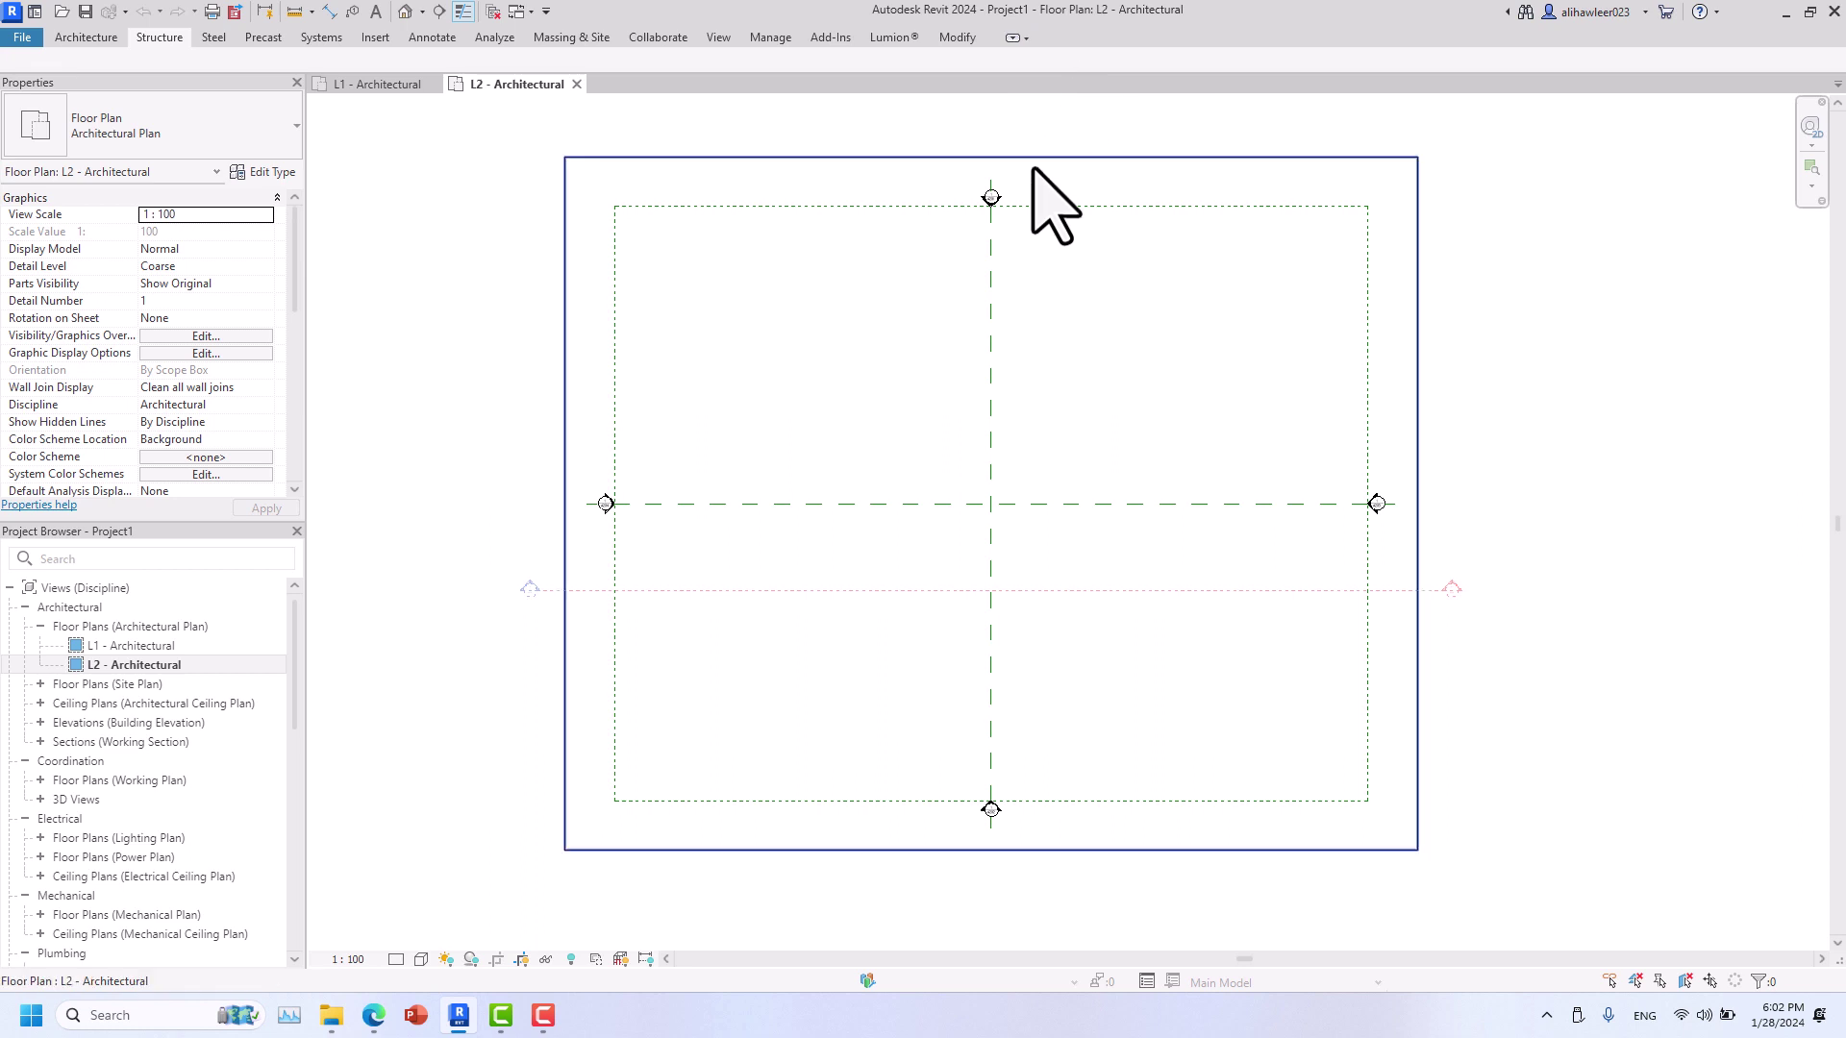
click(1027, 37)
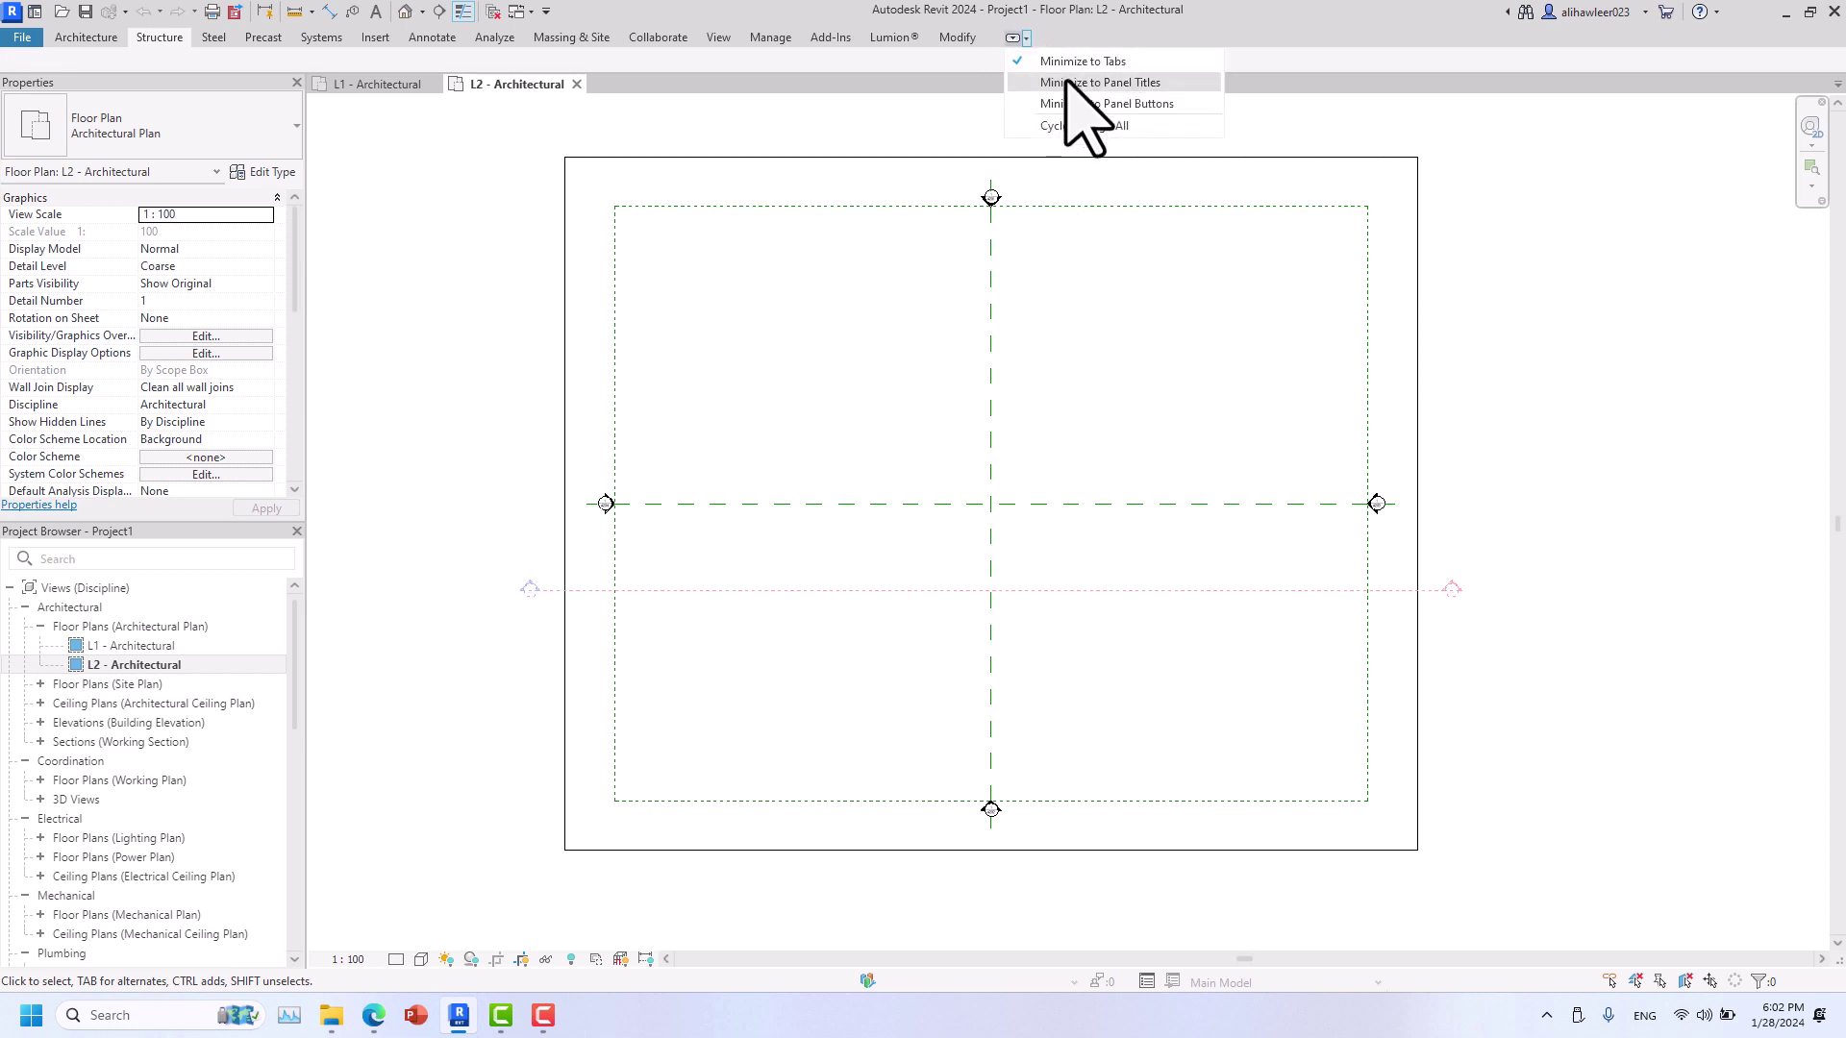
click(1067, 83)
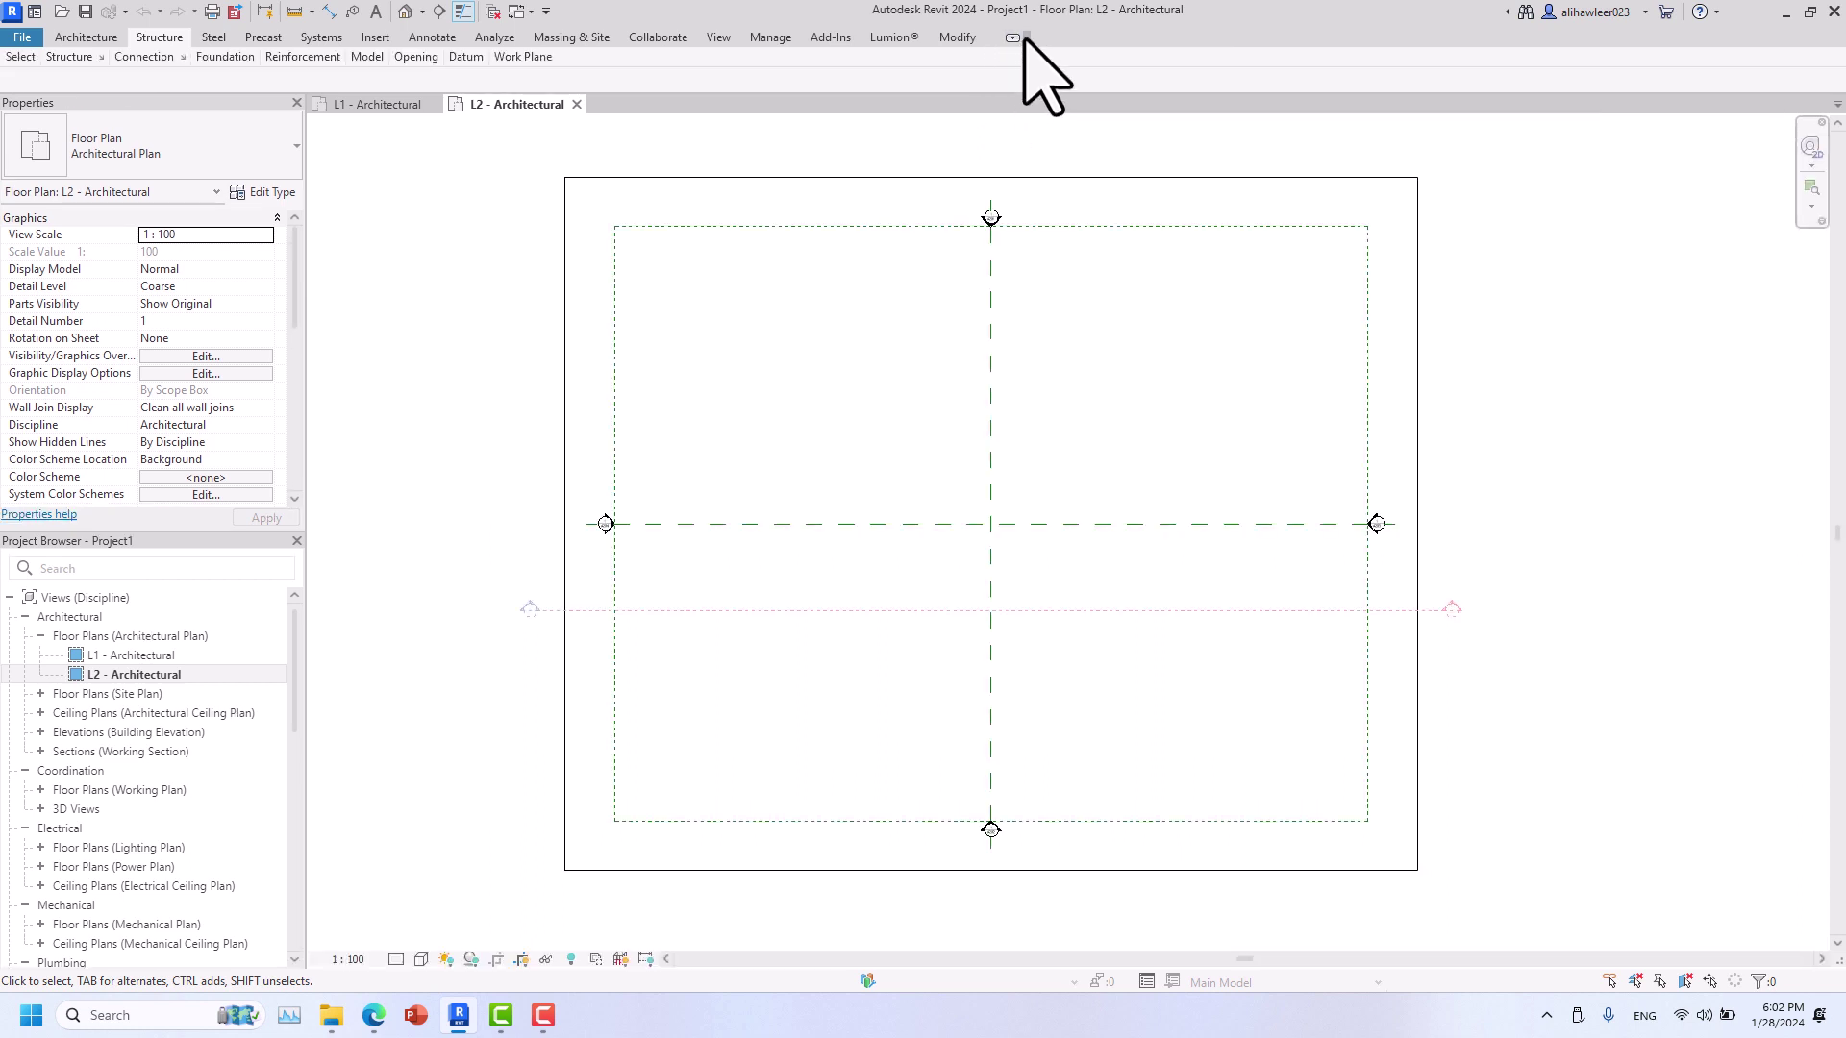
- Minimize the ribbon to panel buttons and set its minimizing behaviour to Cycle through All
click(1025, 38)
click(1077, 103)
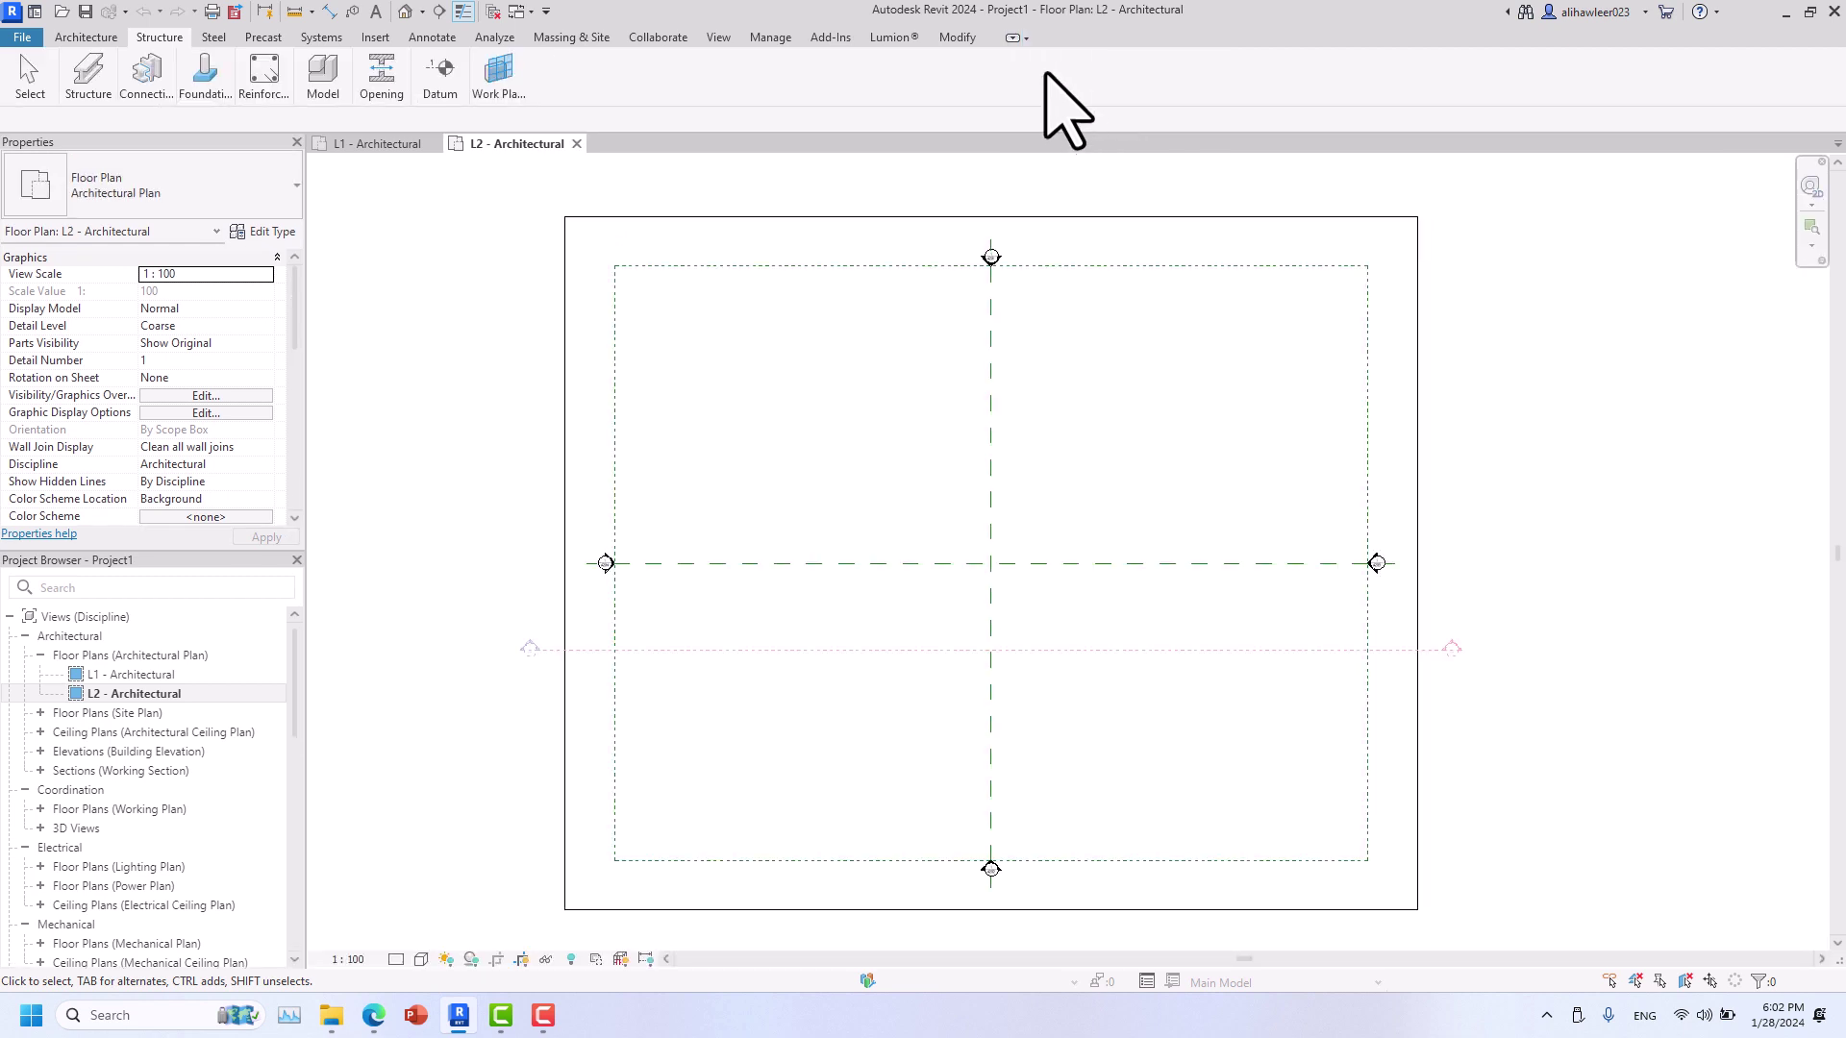
click(1026, 39)
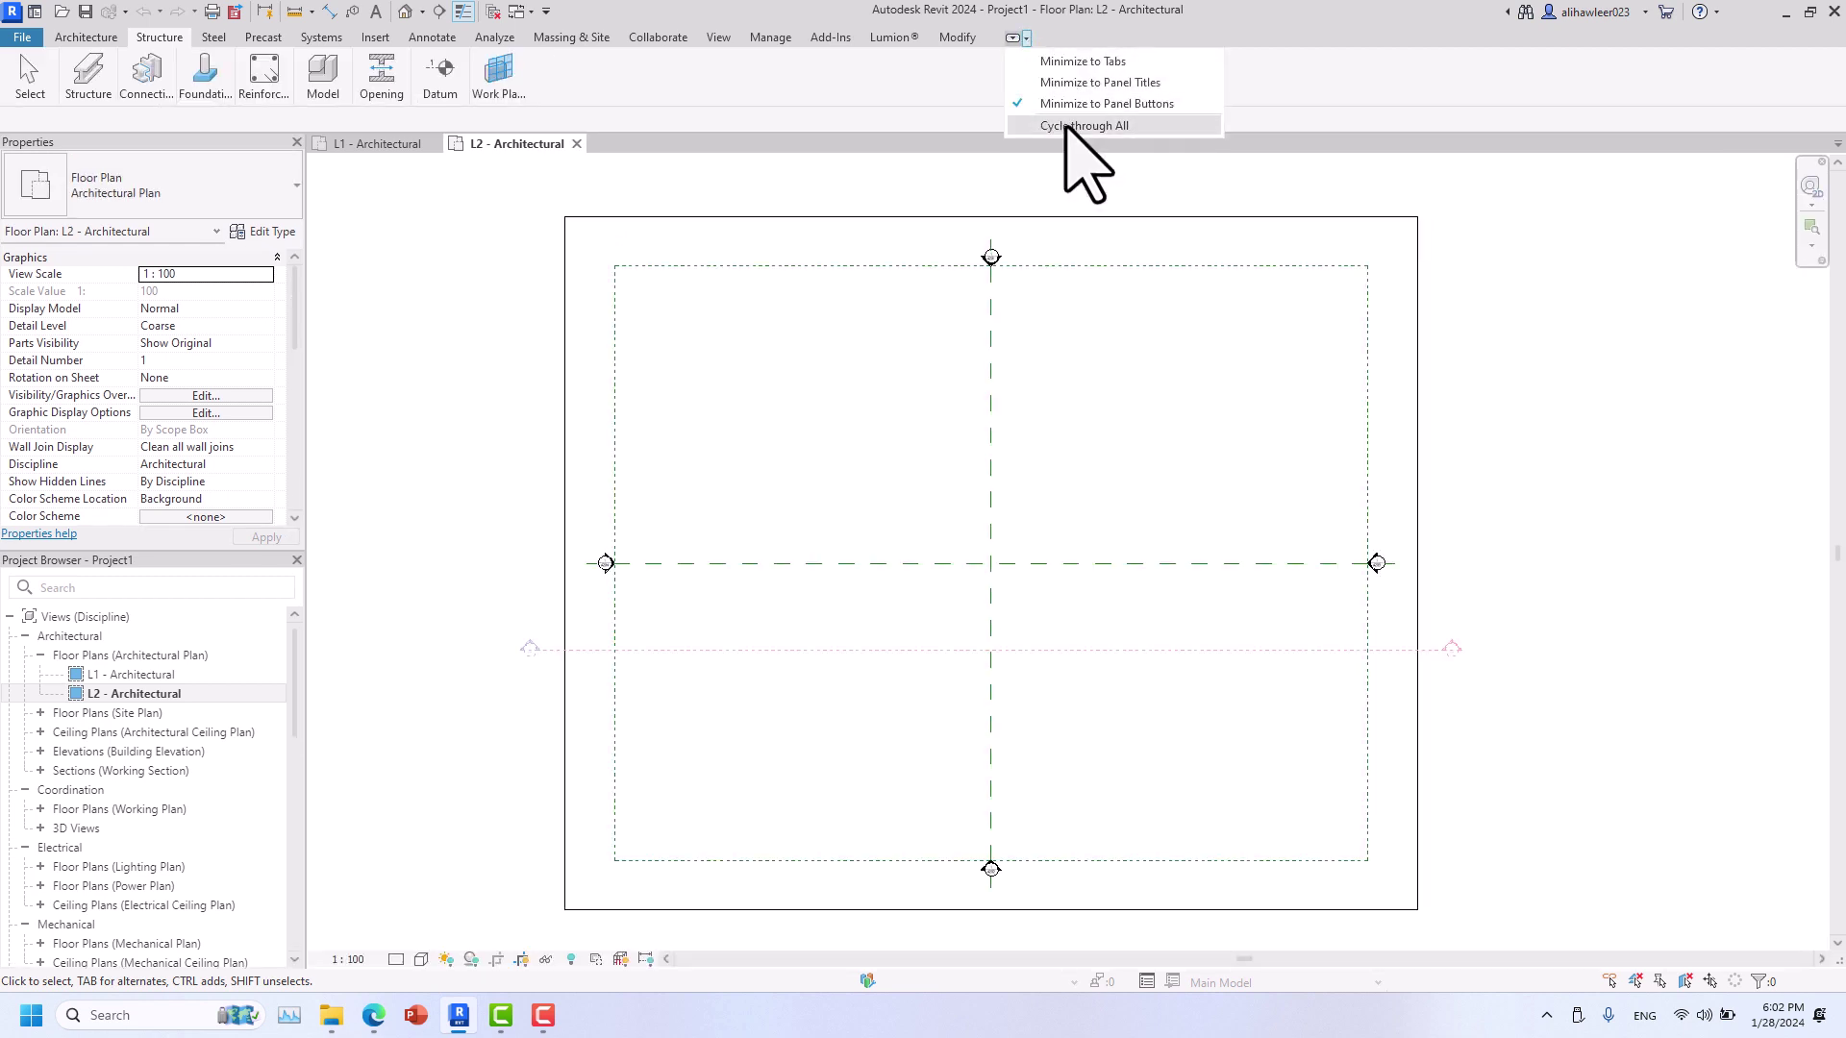
click(1066, 126)
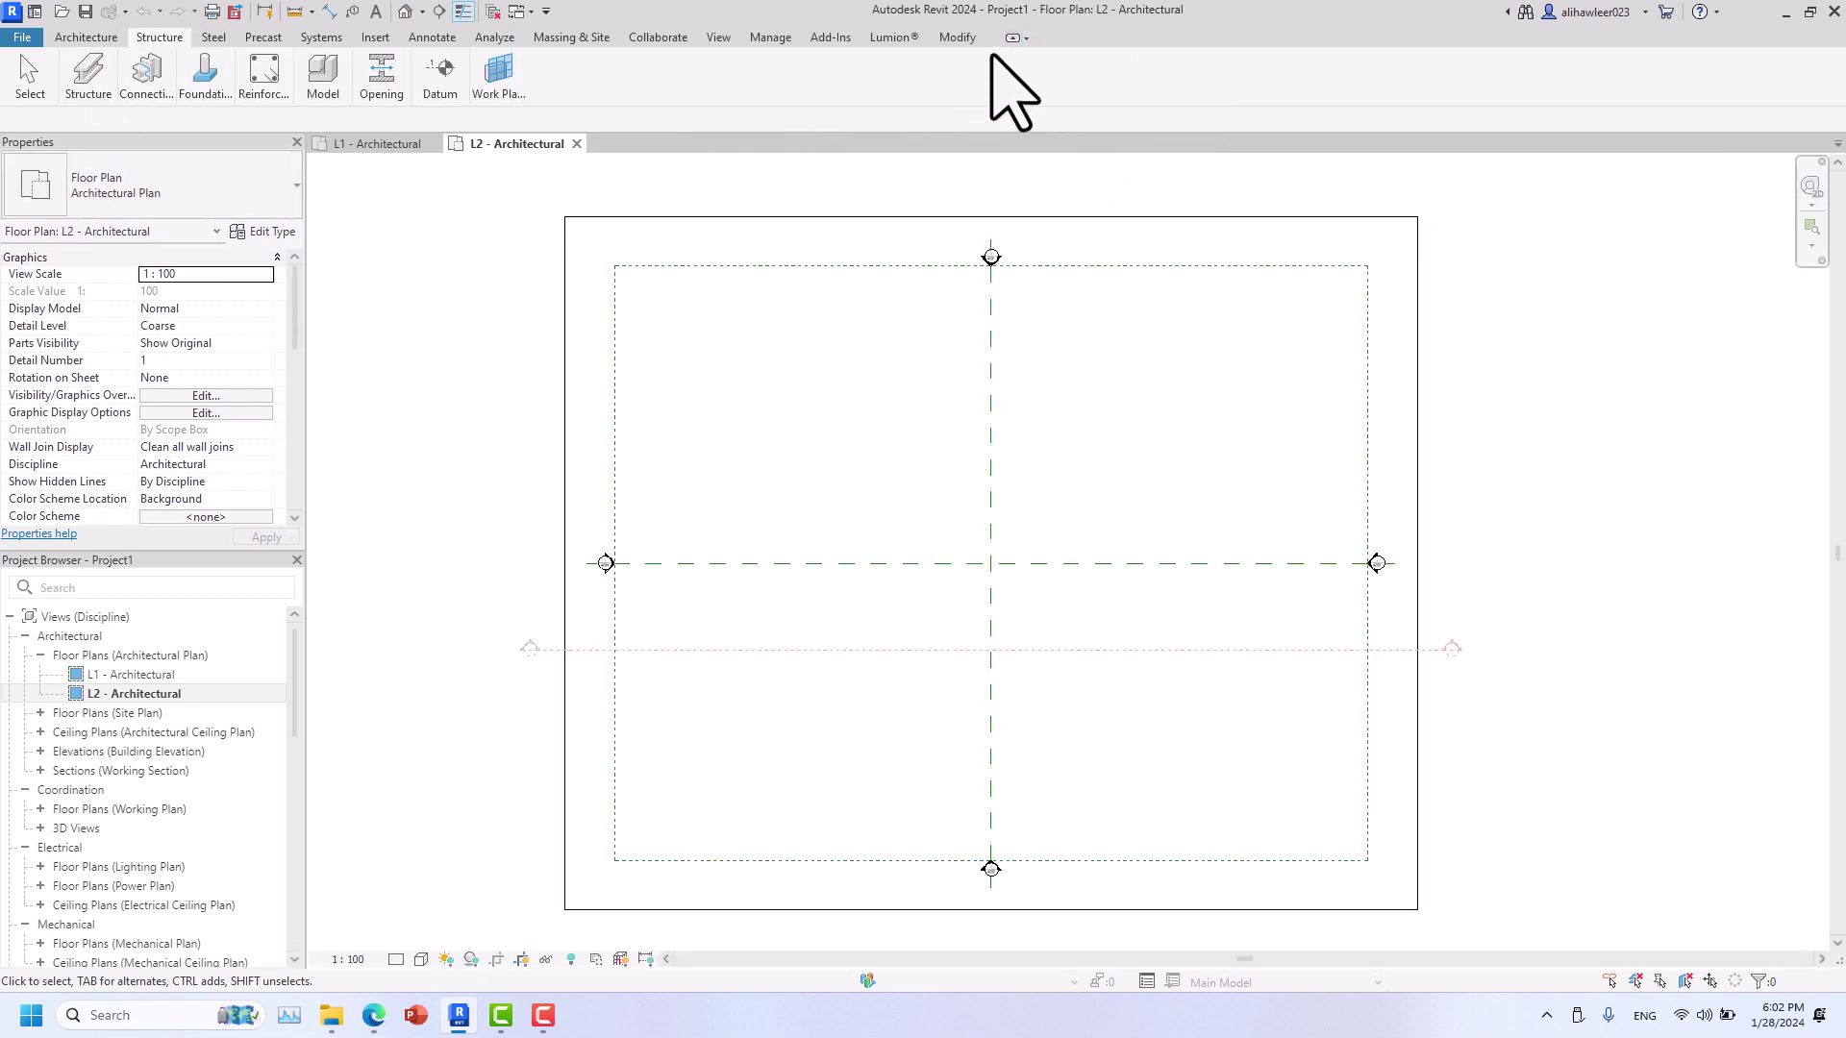
- Review the Architecture, Structure, Steel and Systems tool sets with the ribbon minimized to panel buttons
click(96, 37)
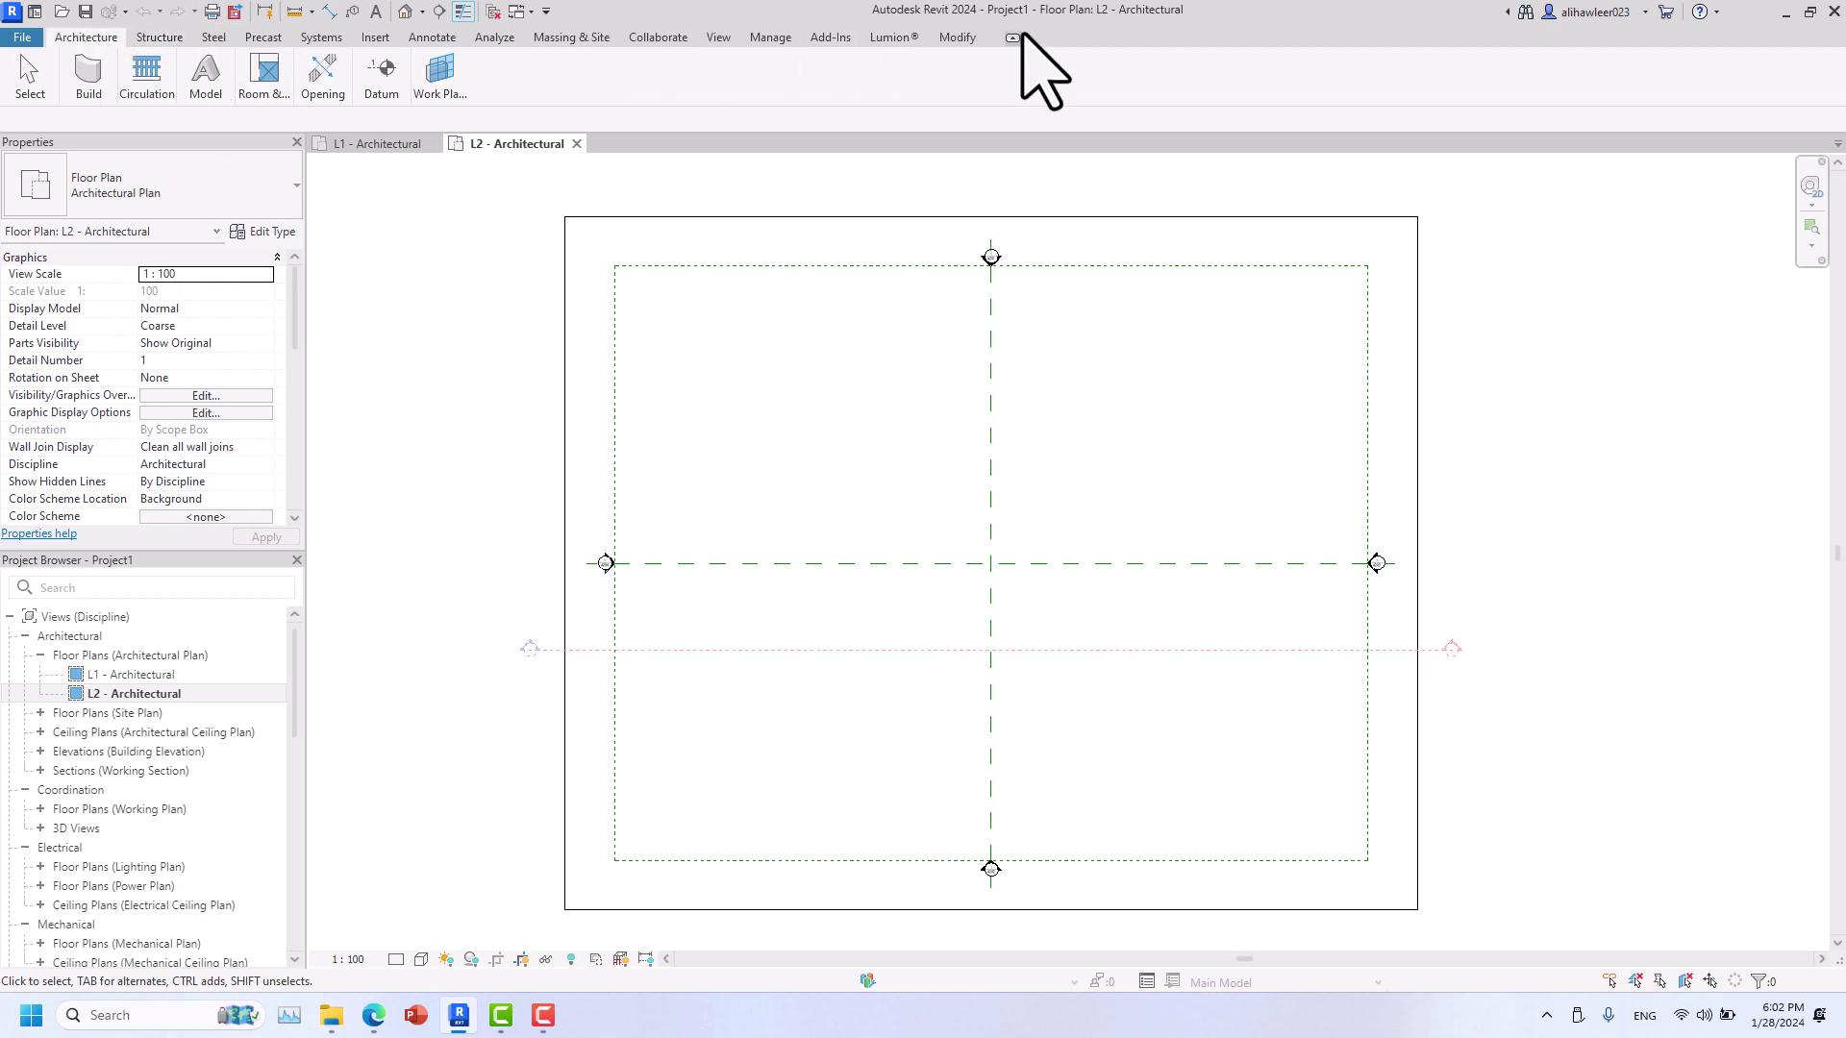
click(454, 226)
click(159, 38)
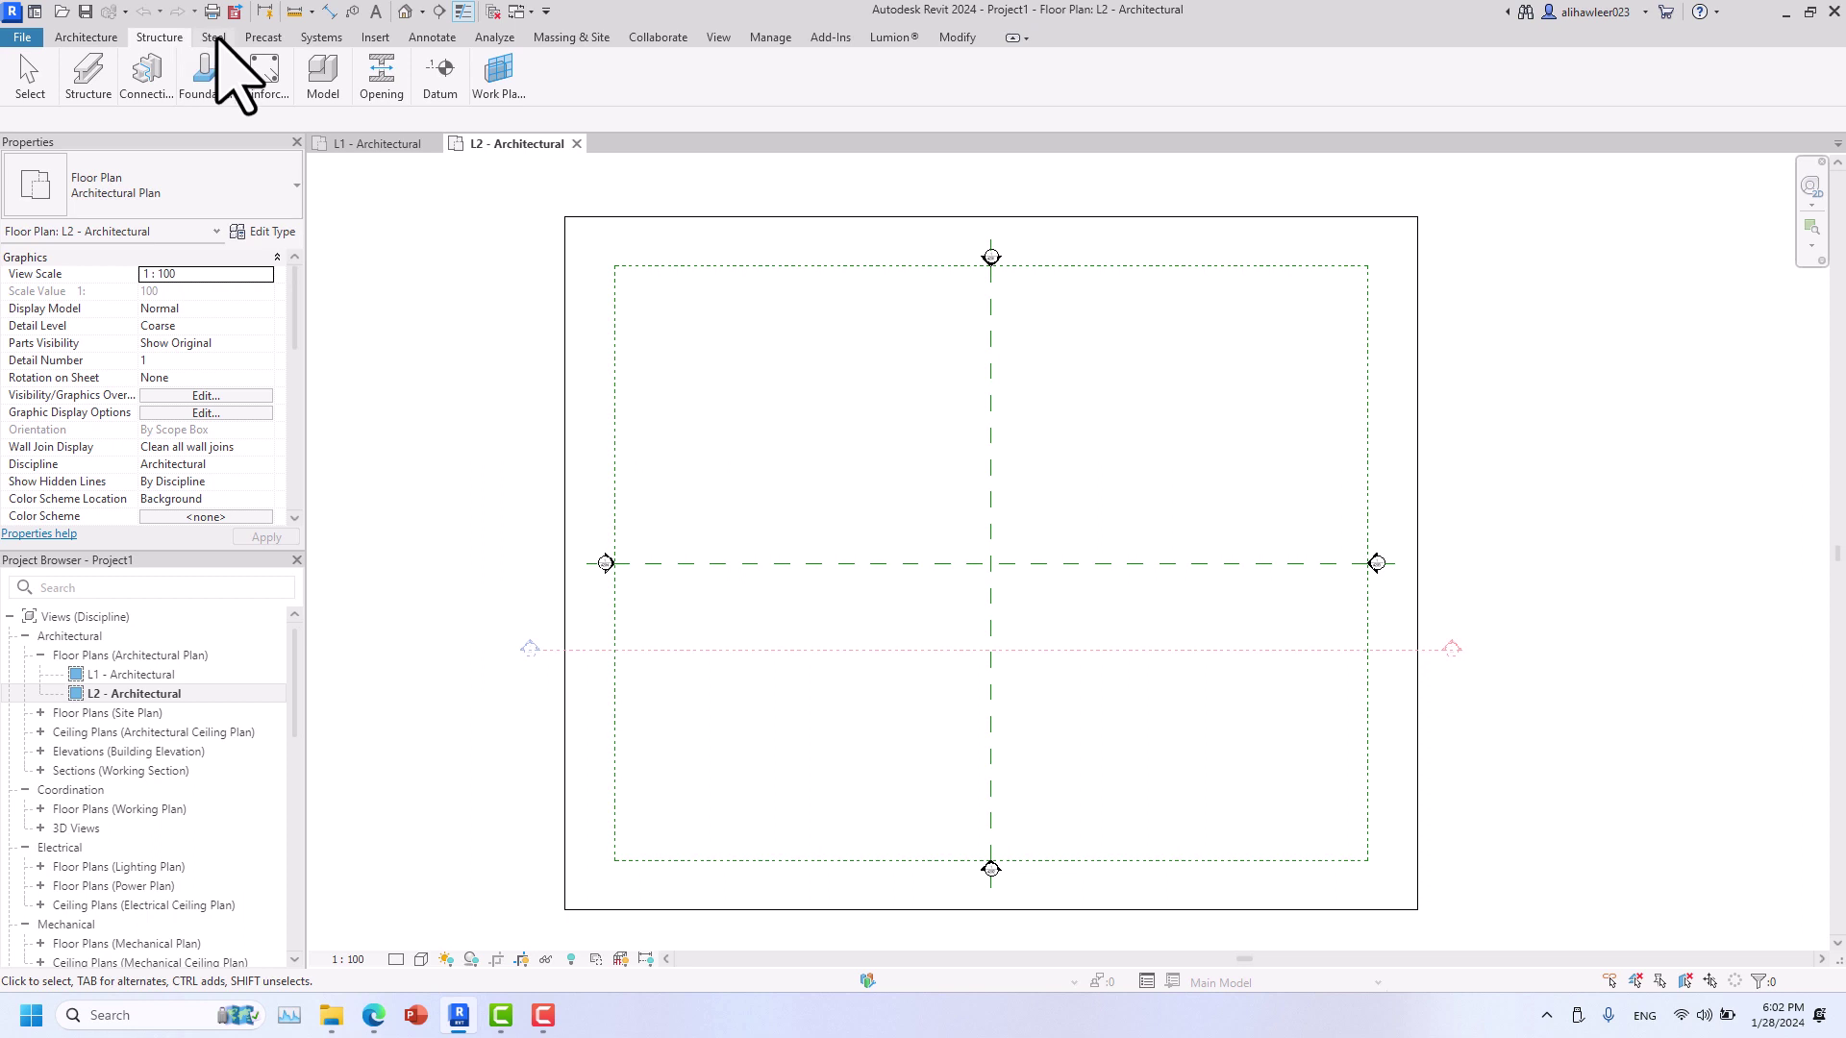
click(213, 37)
click(317, 37)
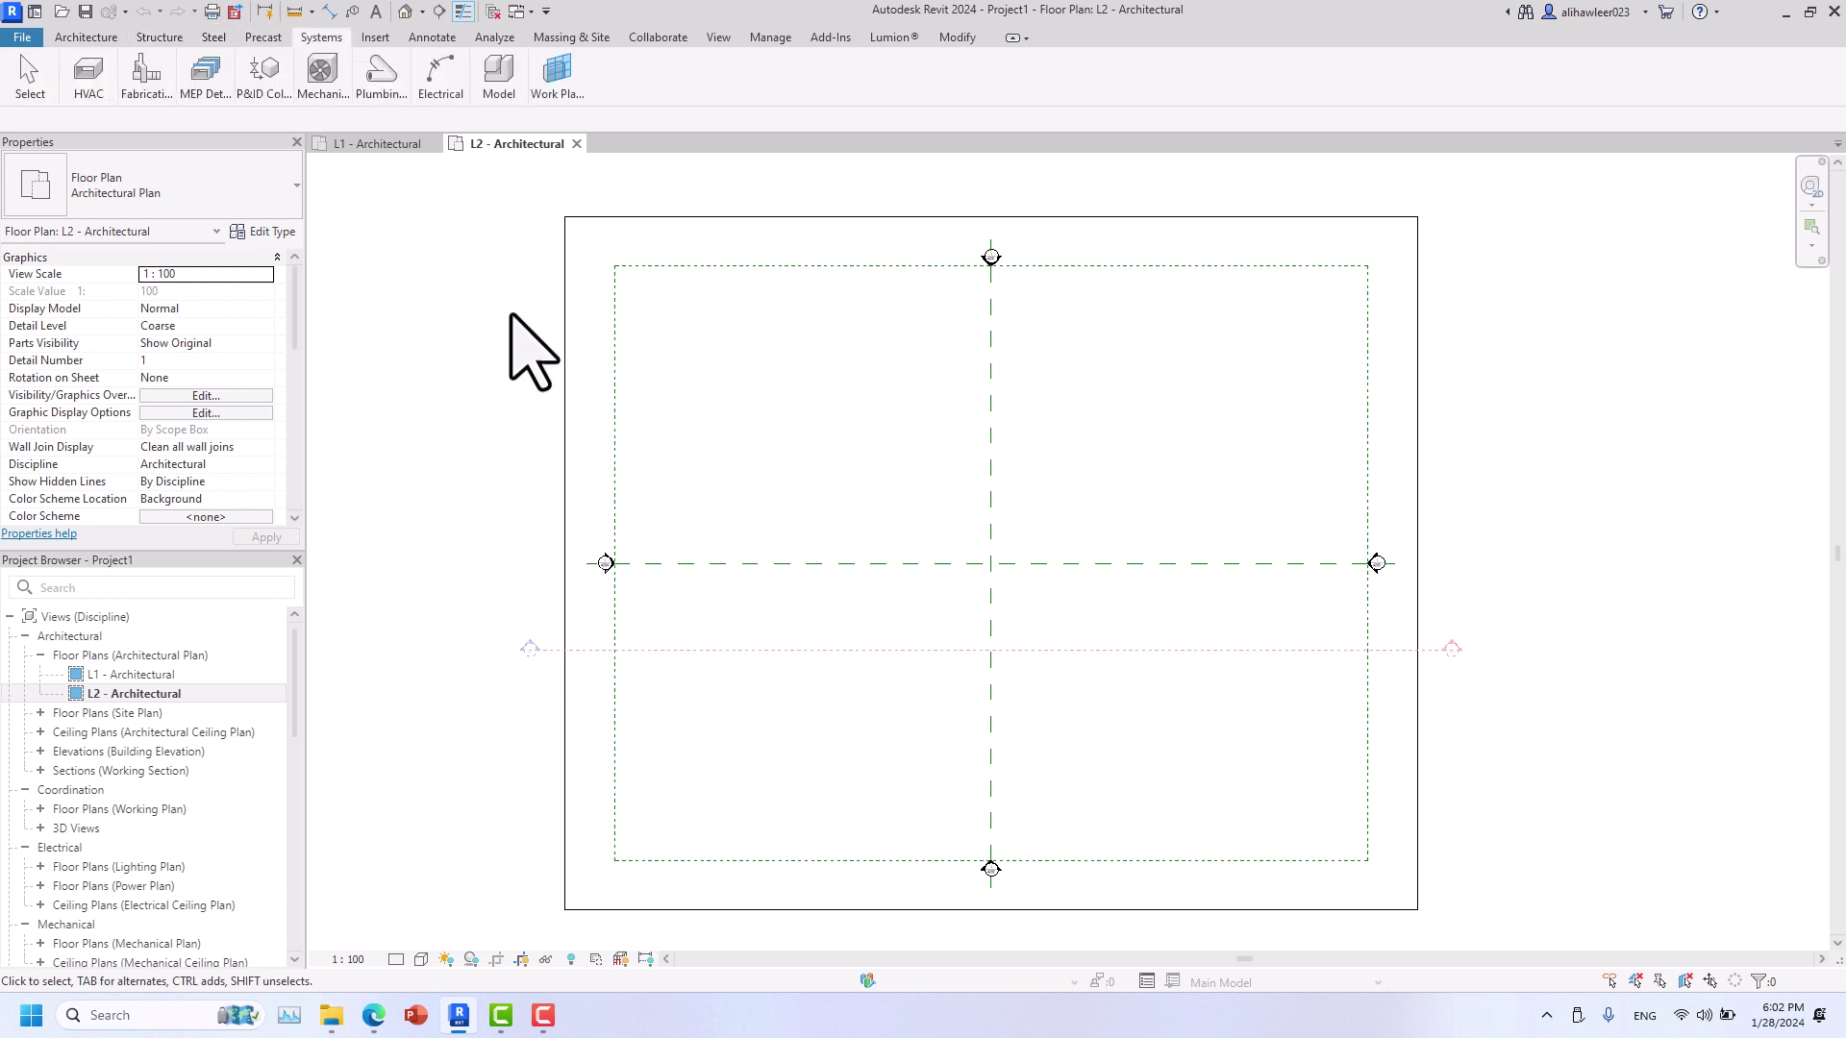
- Cycle the ribbon through its minimized states back to full display, and check the minimizing options
click(1011, 38)
click(1011, 38)
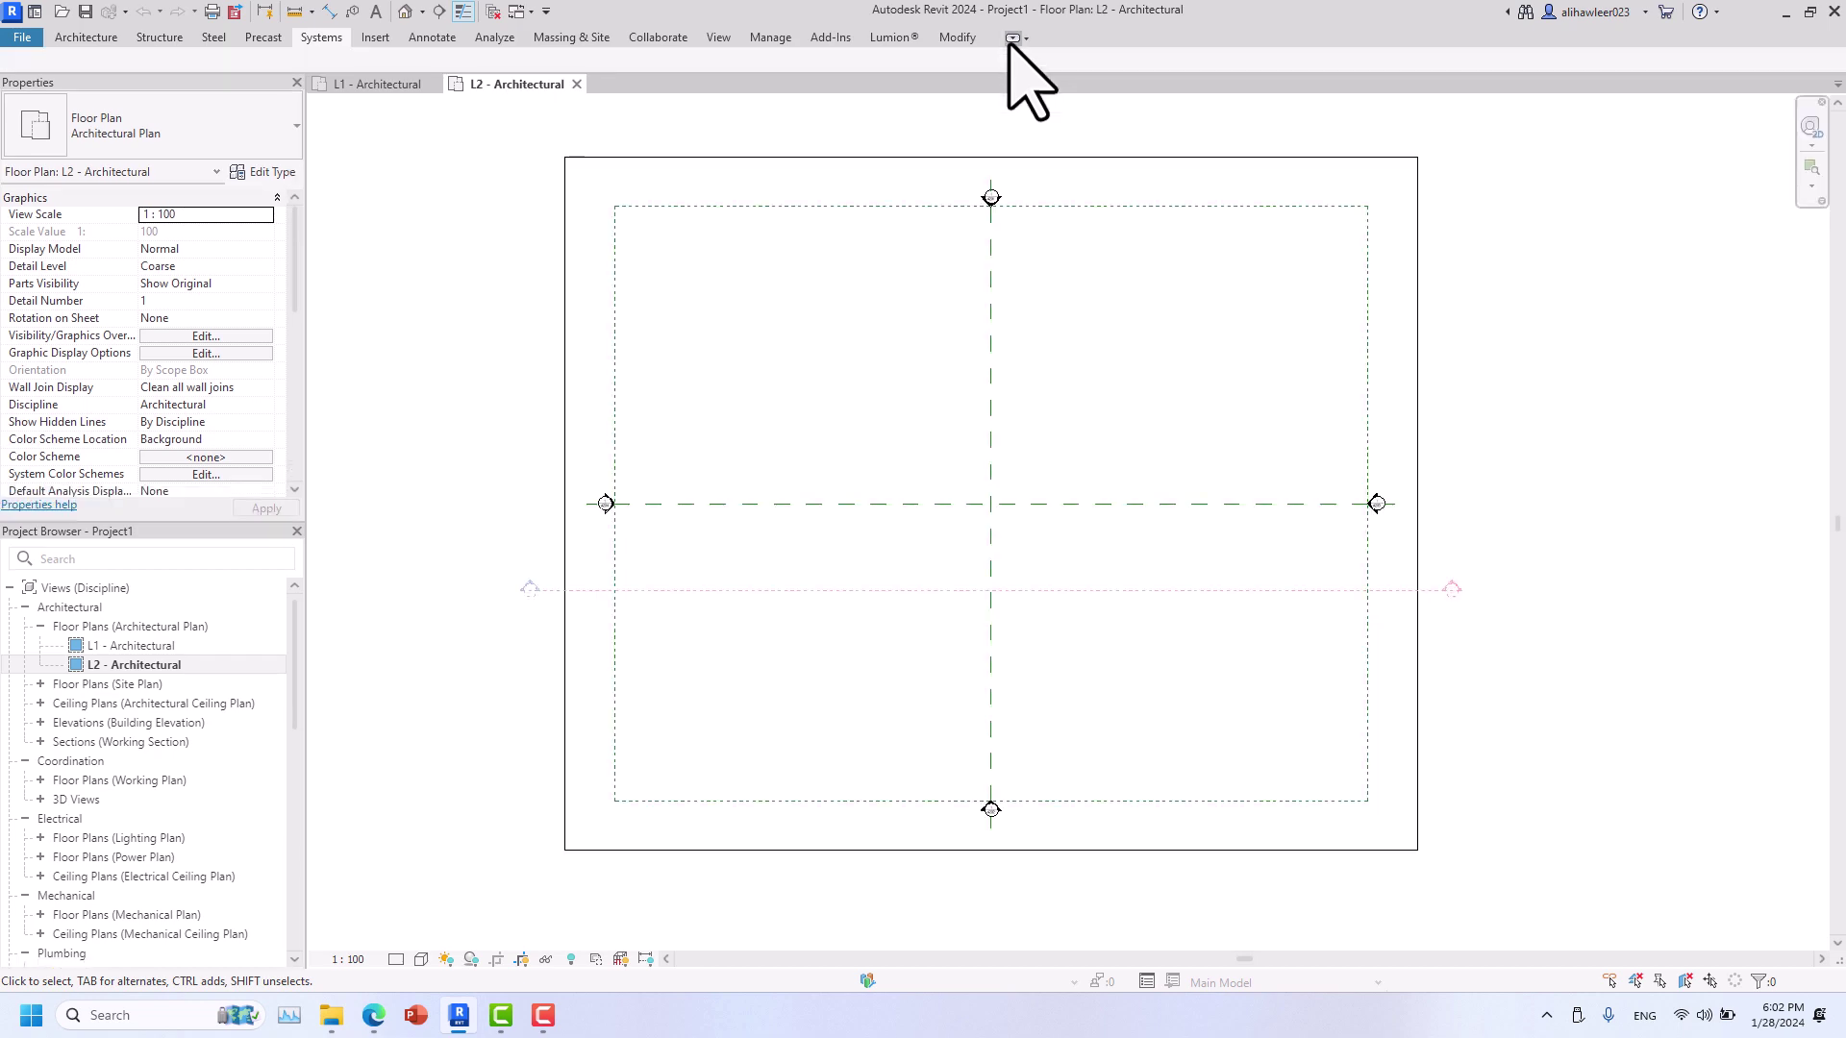
click(1011, 38)
click(1026, 36)
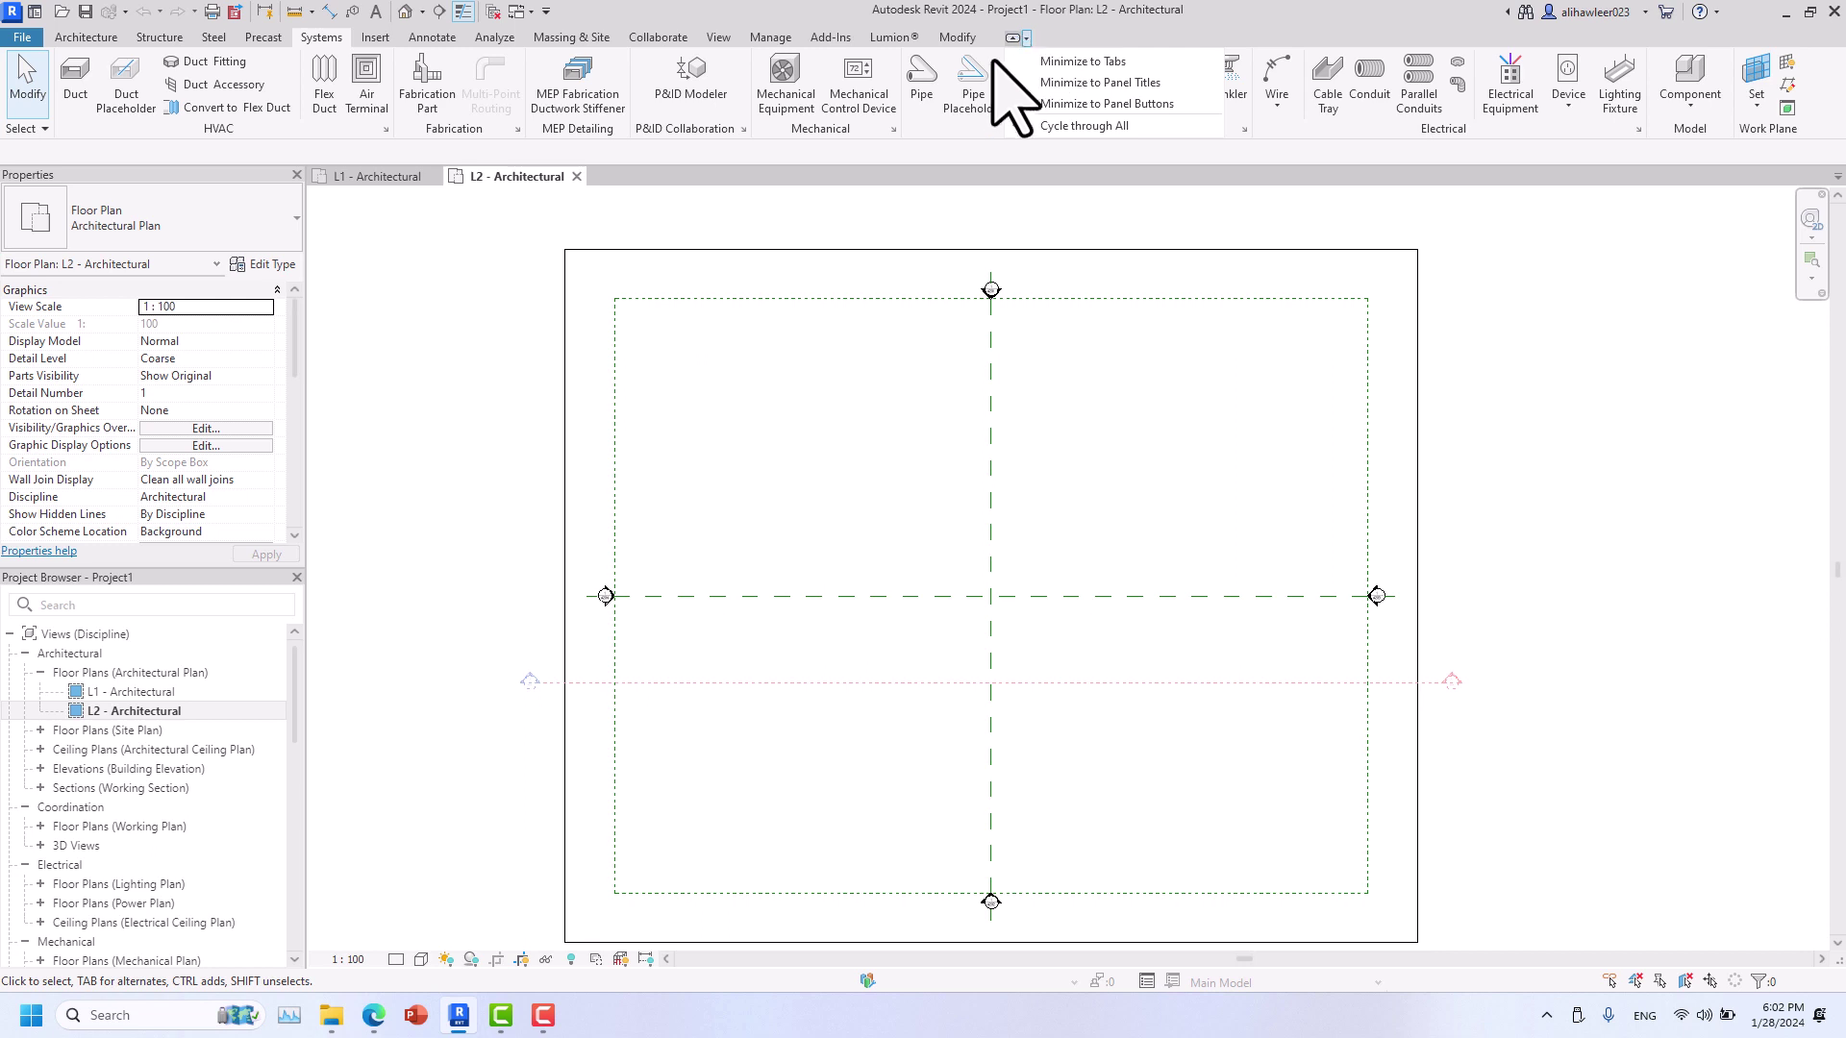
click(871, 217)
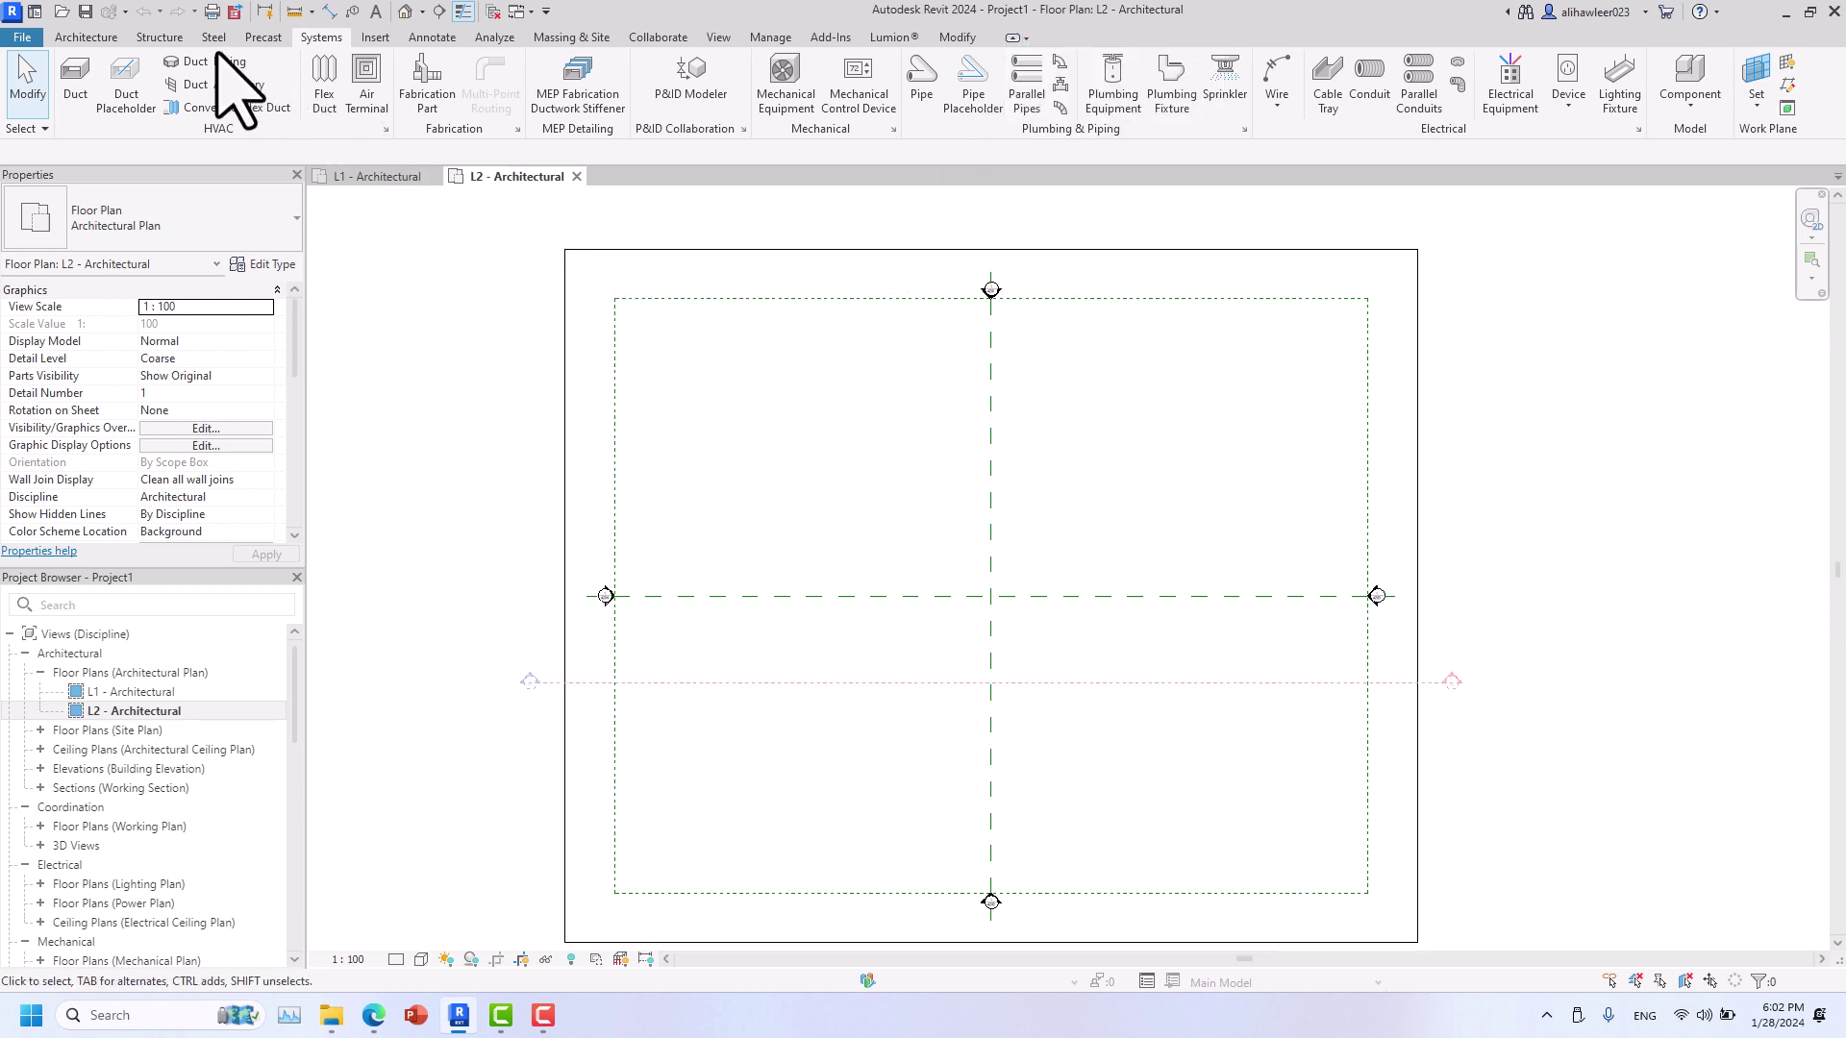
- Compare the Architecture and Structure tool sets, expanding the hidden Room & Area and Connection tools
click(151, 43)
click(84, 41)
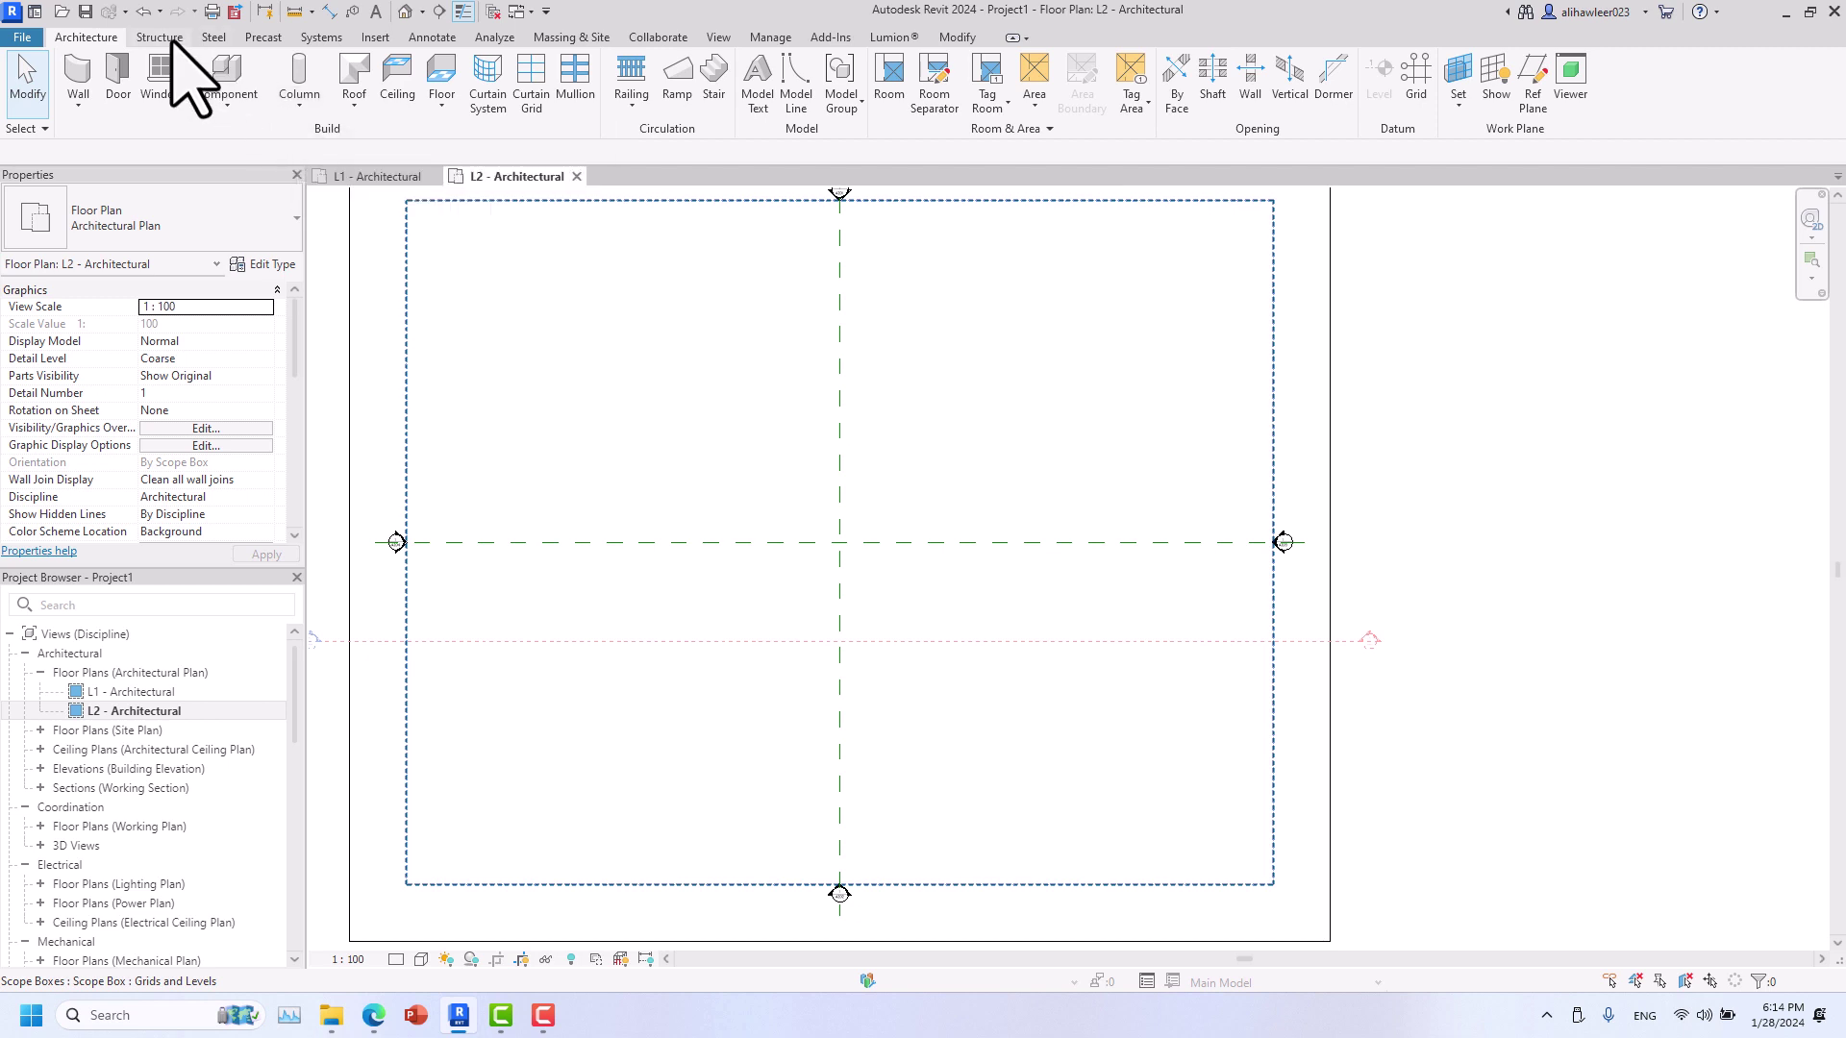
click(1007, 128)
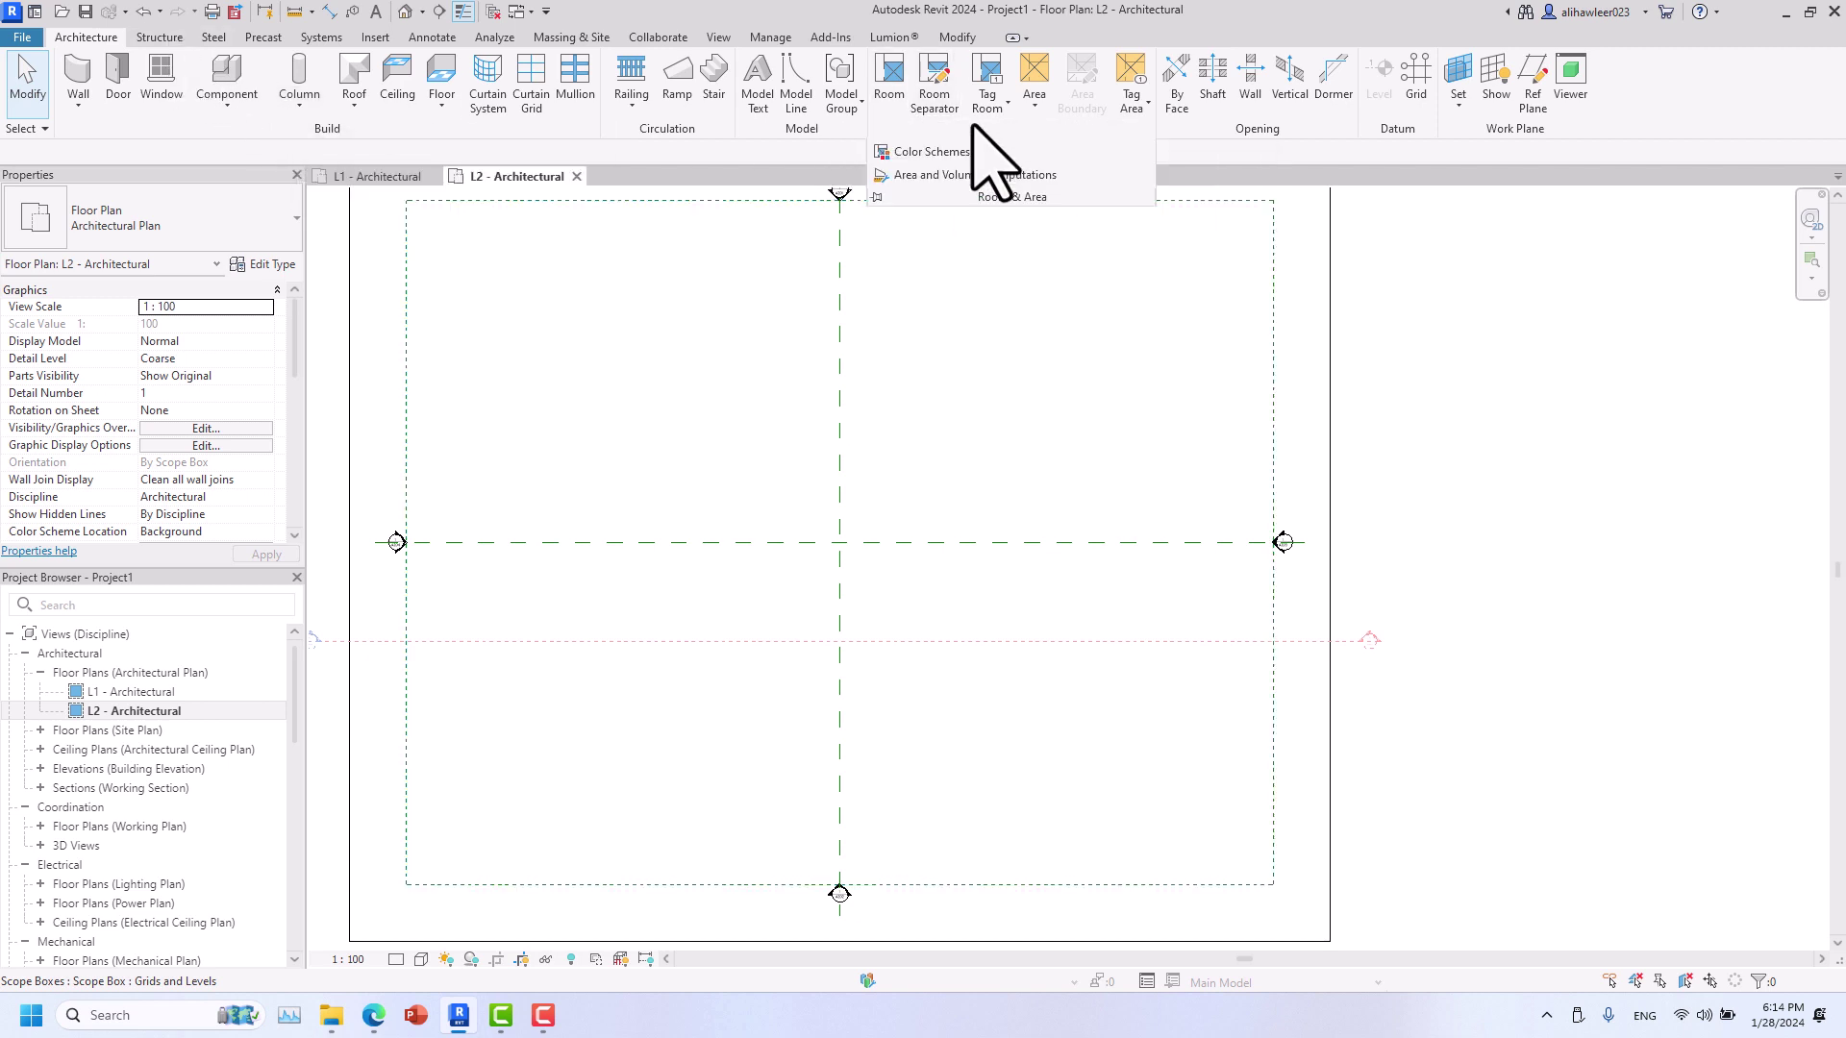
click(159, 37)
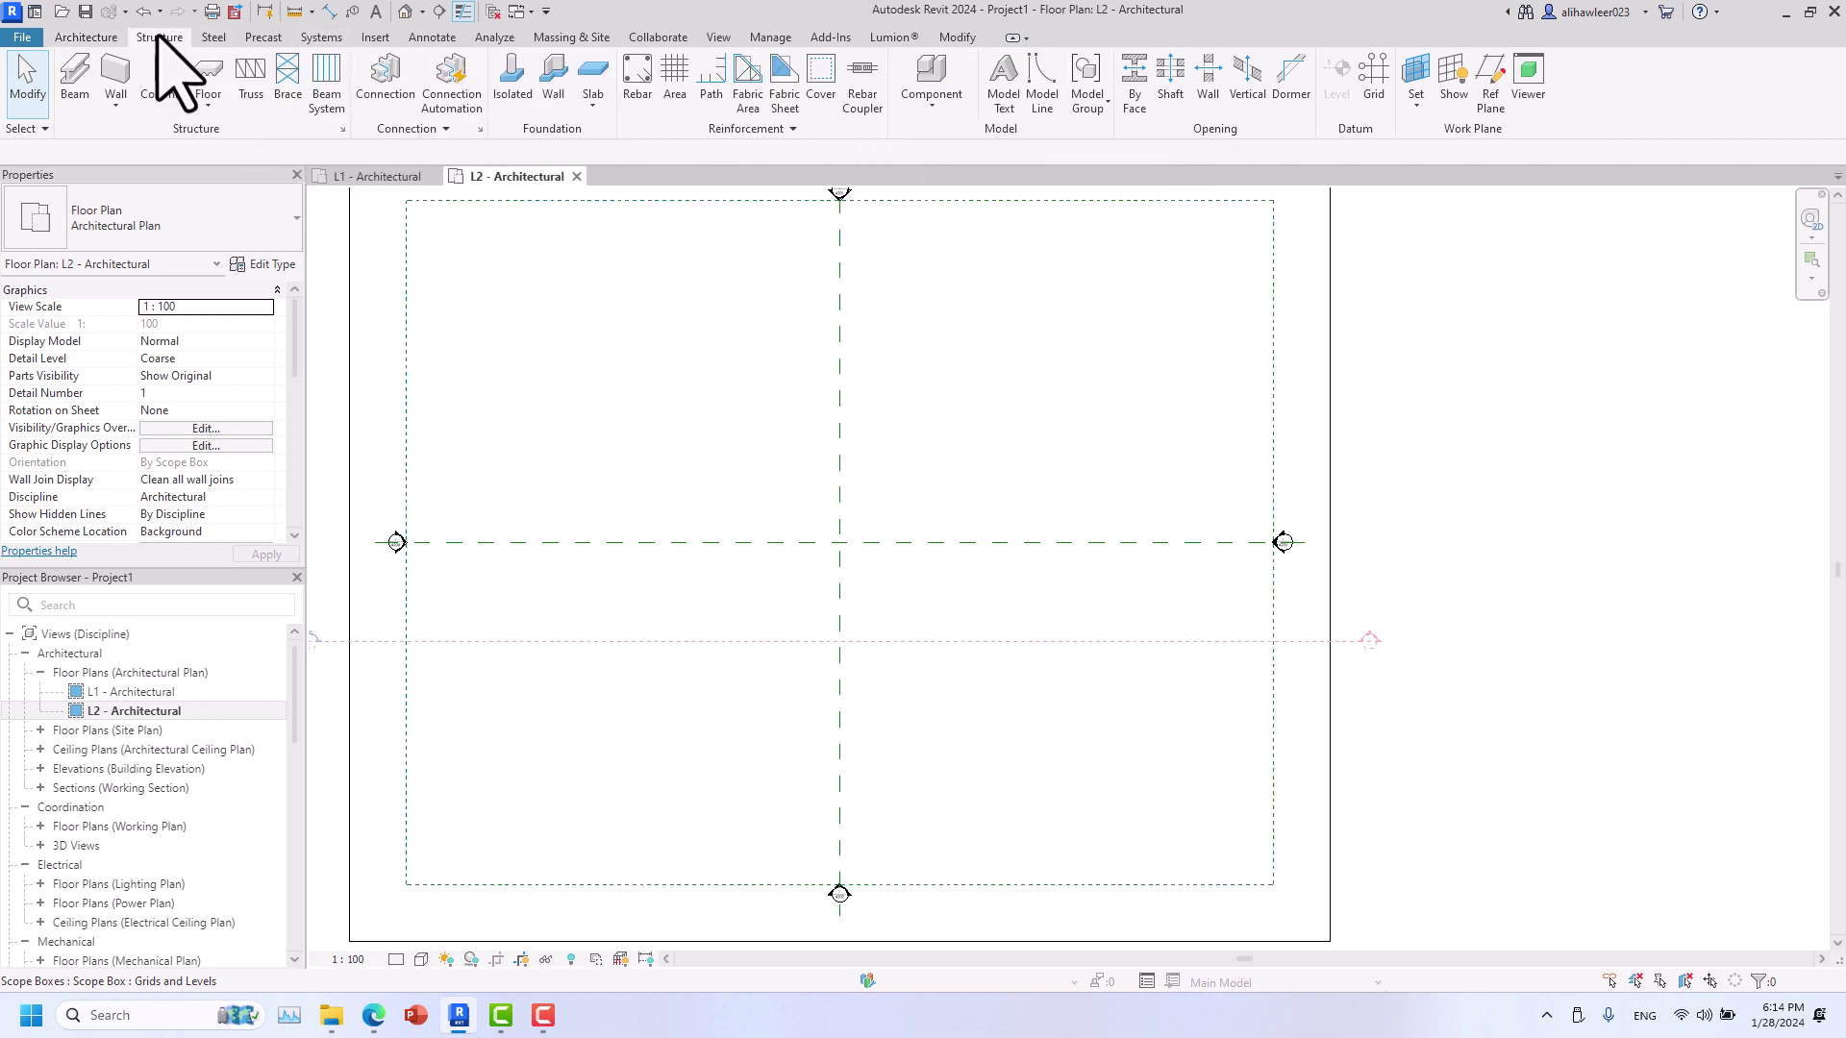
click(426, 135)
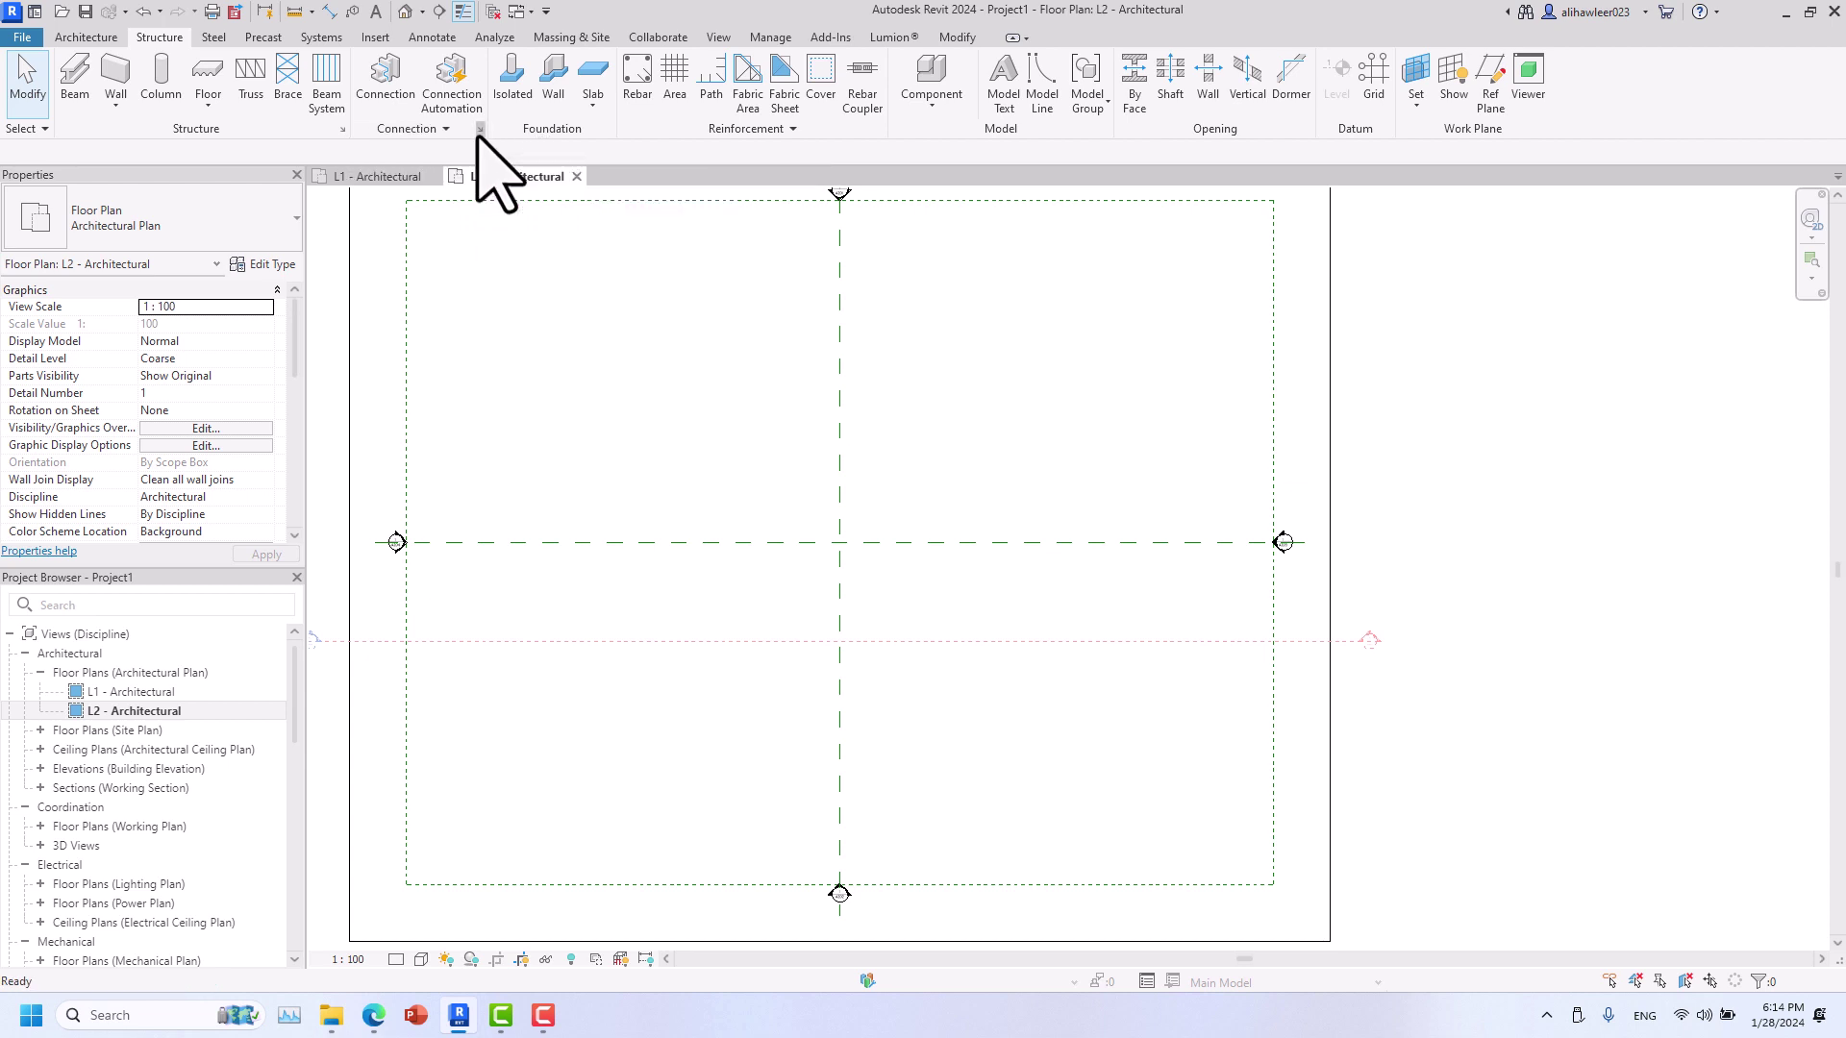
- Examine the Structural Connection Settings dialog, close it, and check the expanded Reinforcement tools
click(479, 129)
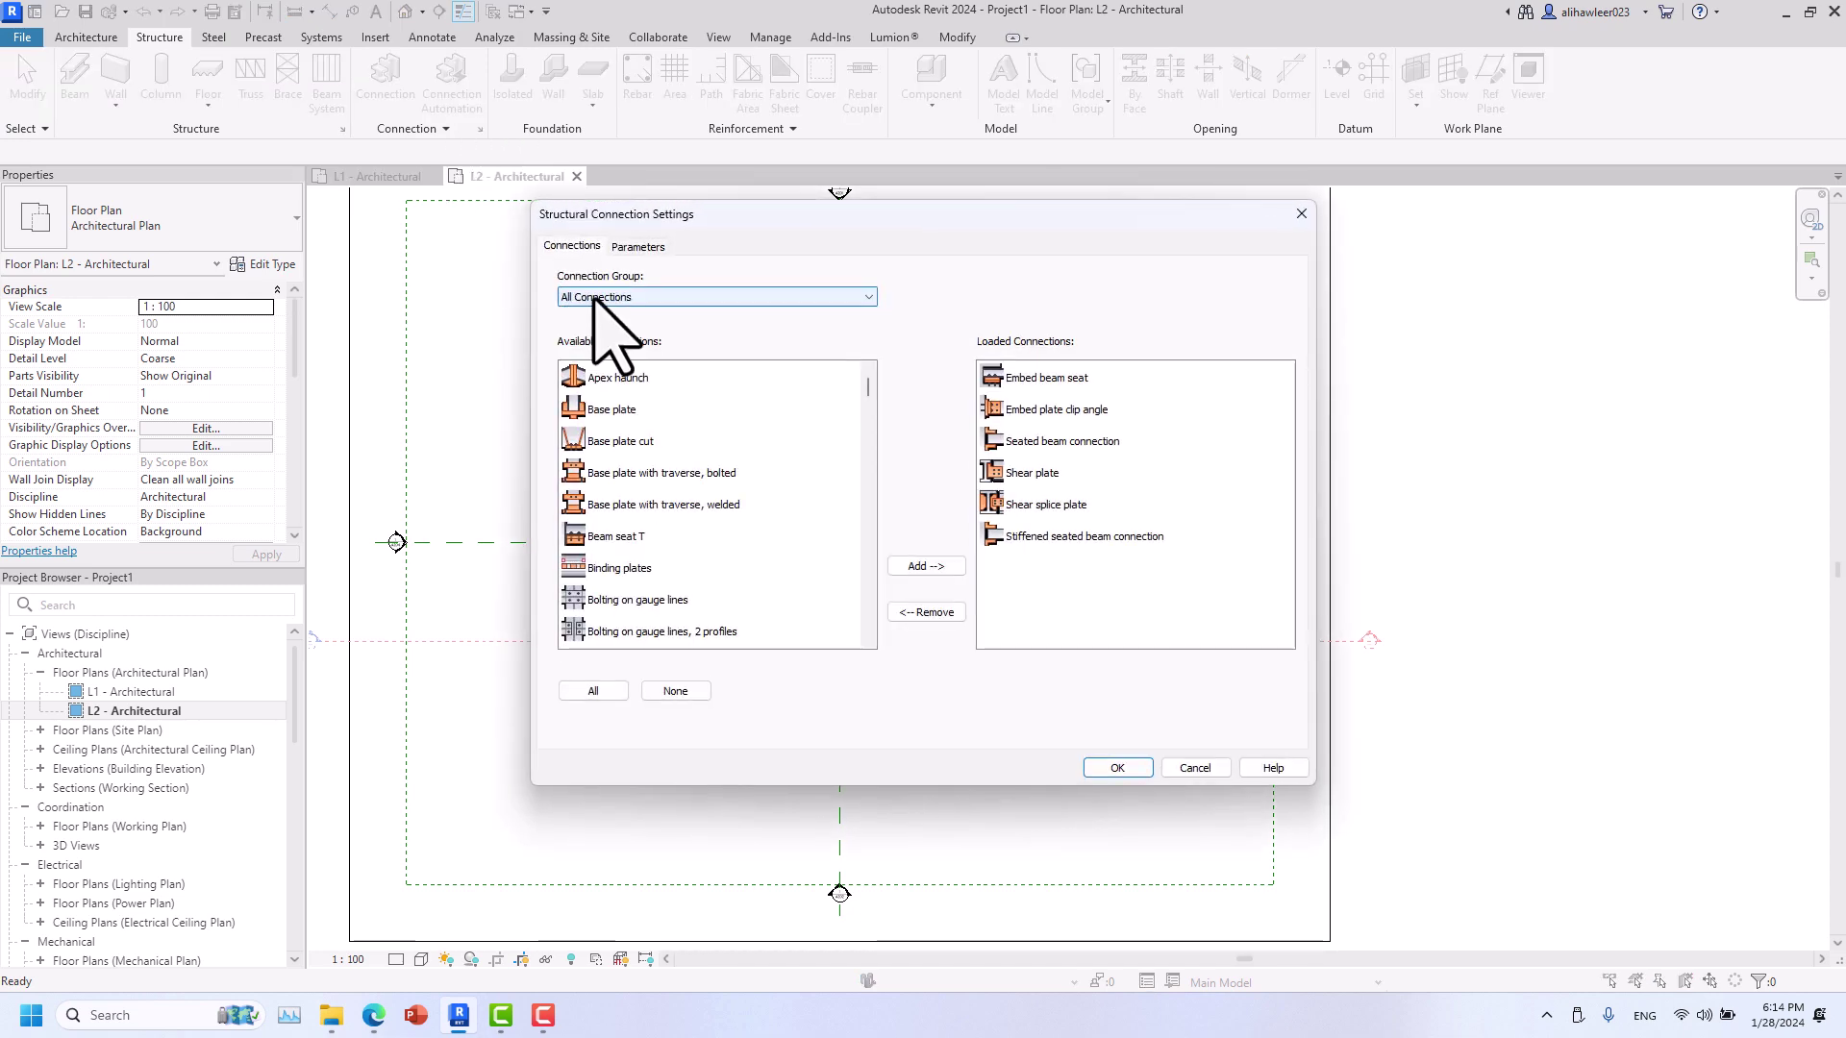
drag(789, 224, 712, 217)
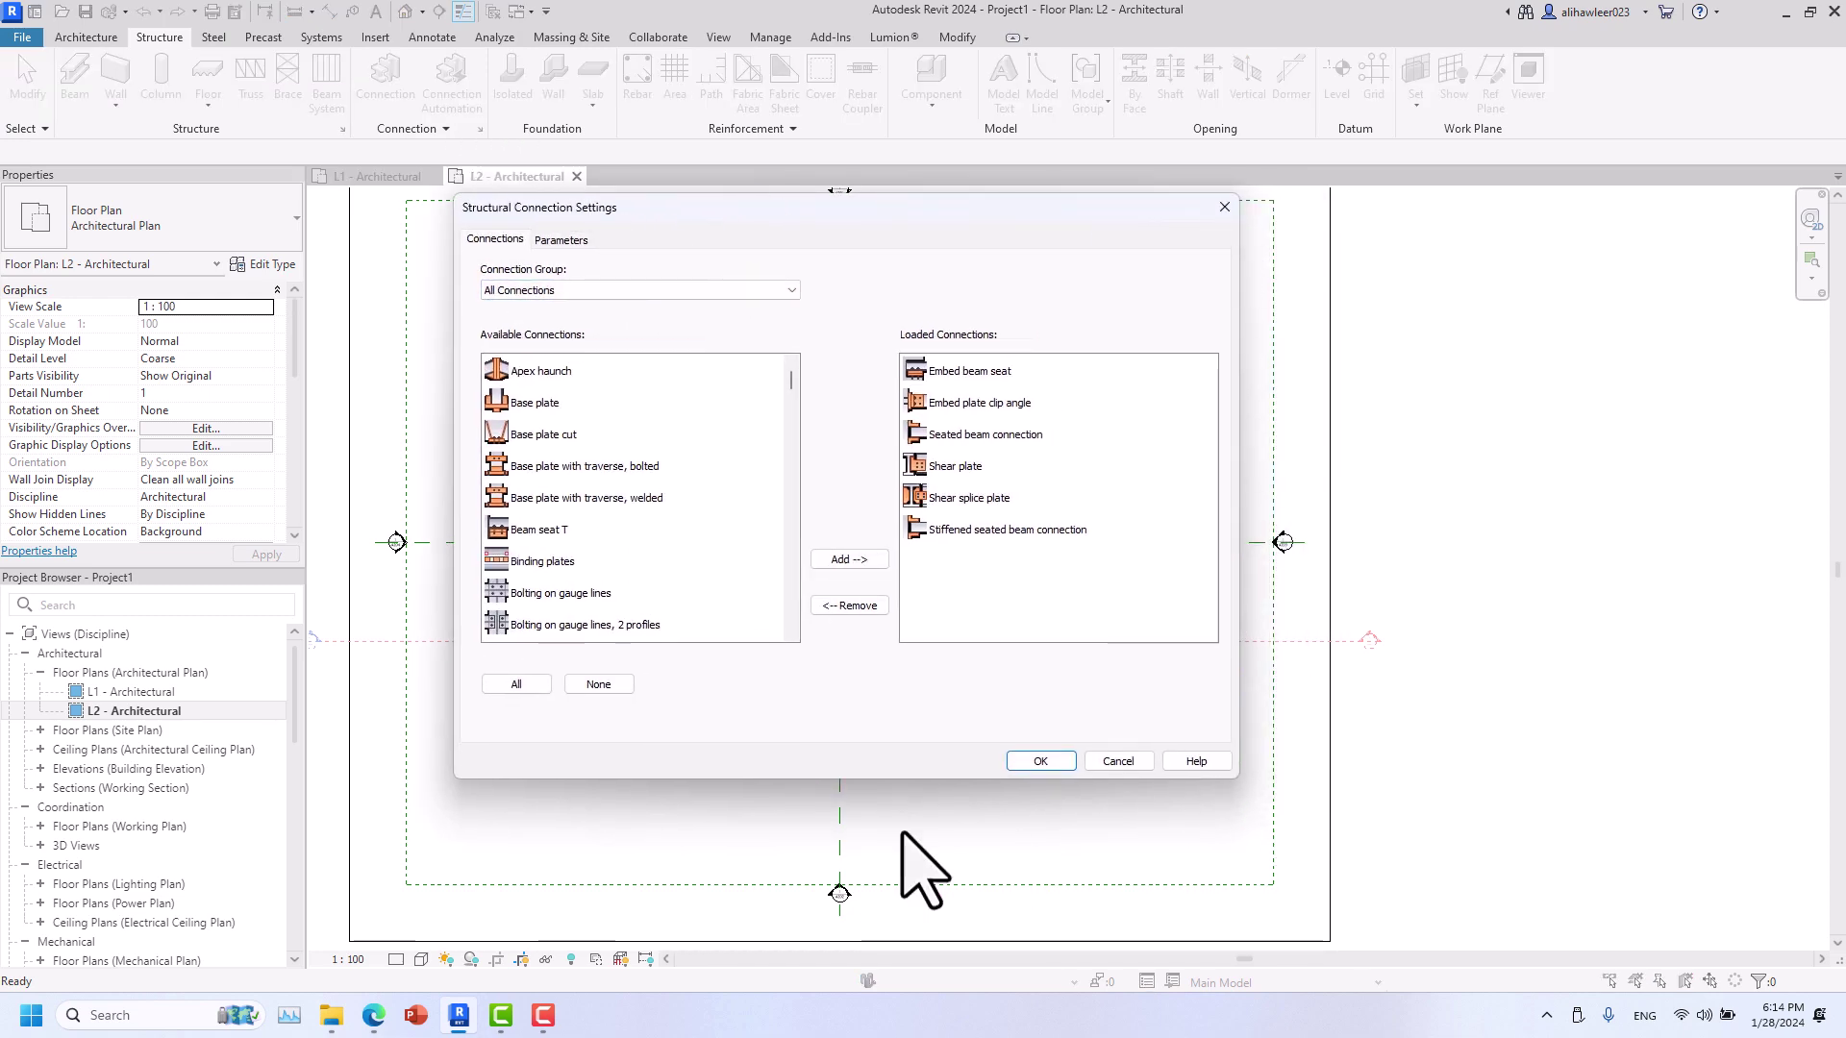
click(1224, 207)
click(792, 129)
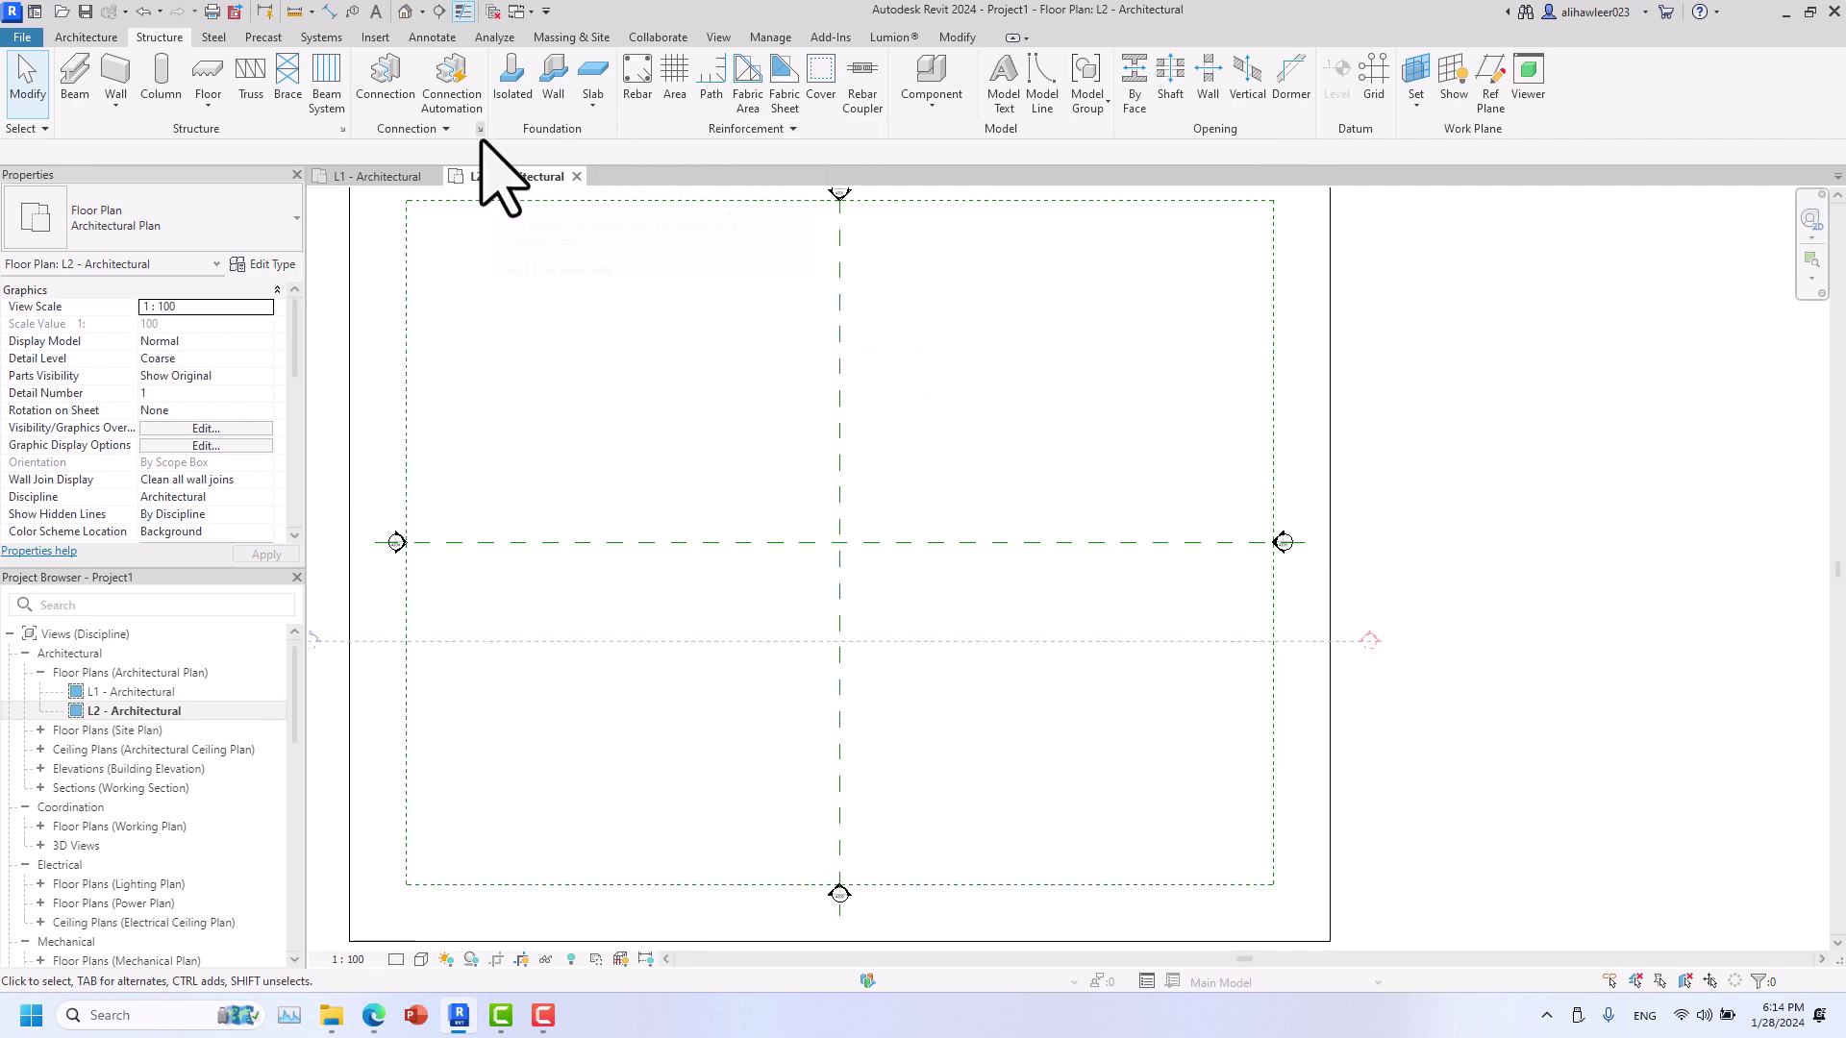
- Examine the symbolic representation options in the Structural Settings dialog and close it without changes
click(342, 129)
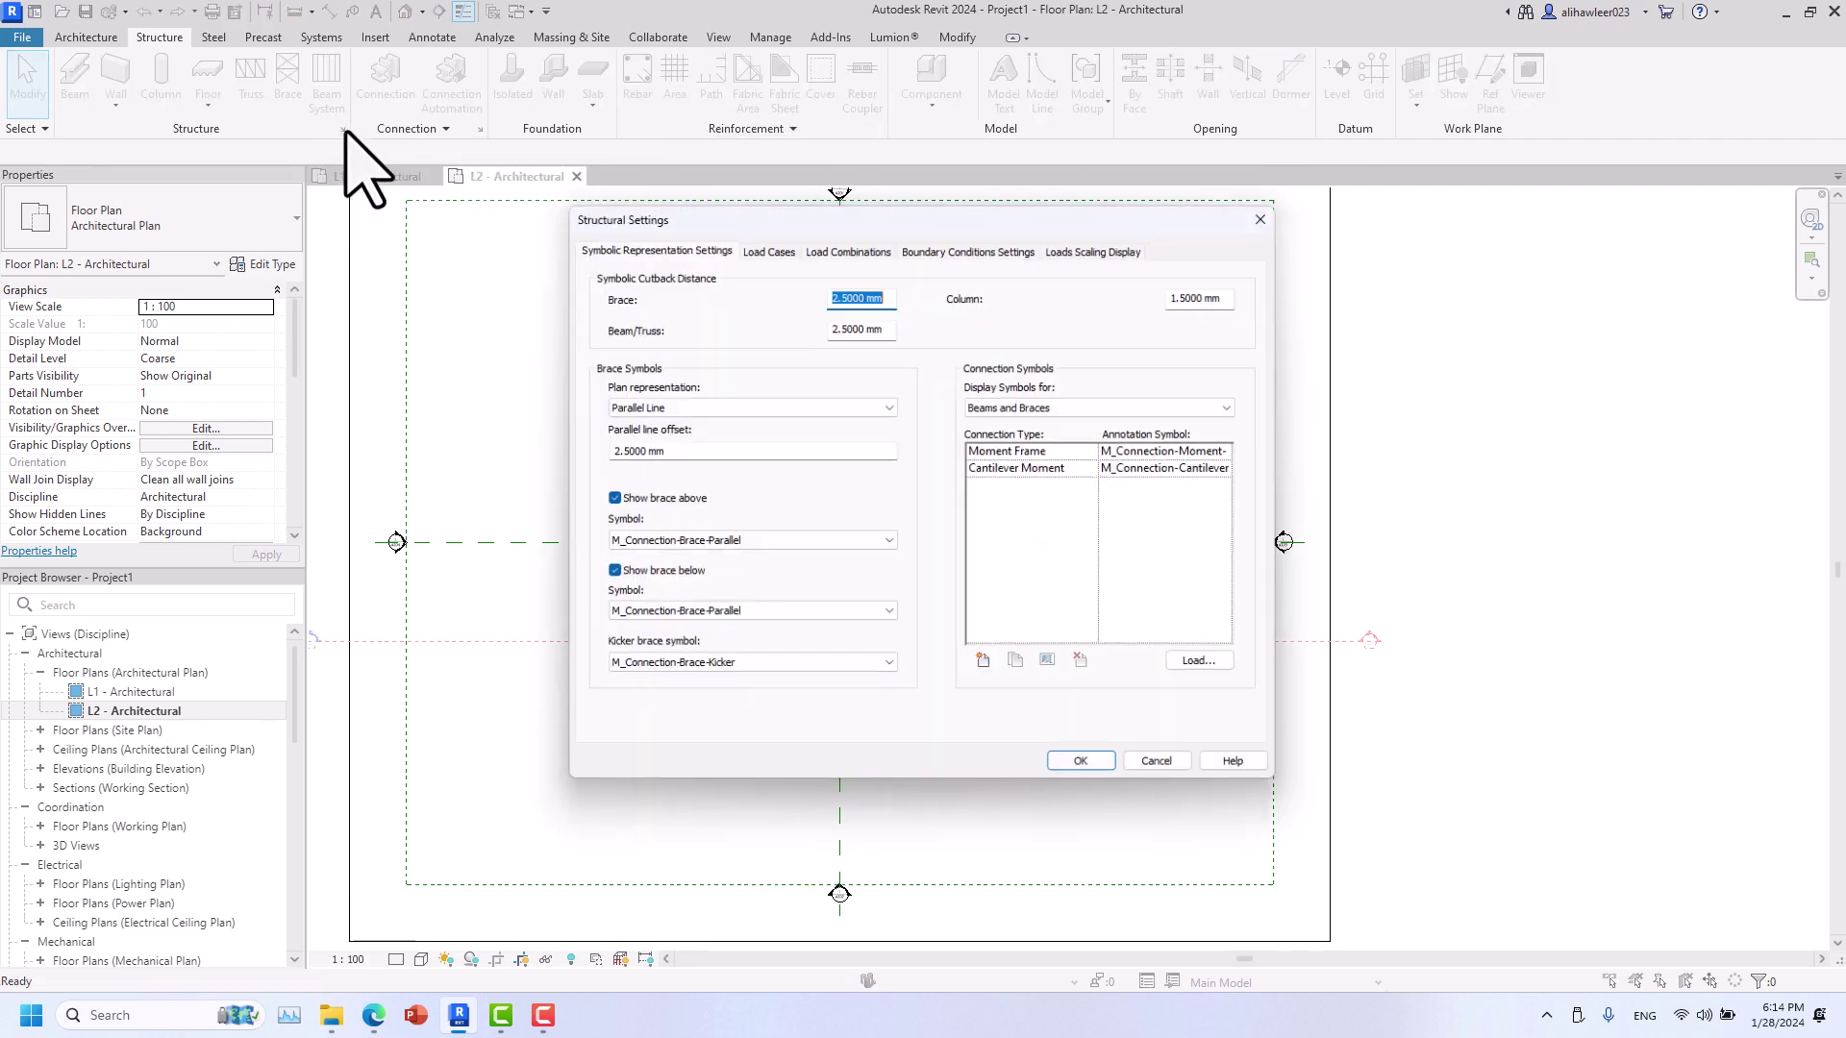
drag(1026, 211, 664, 239)
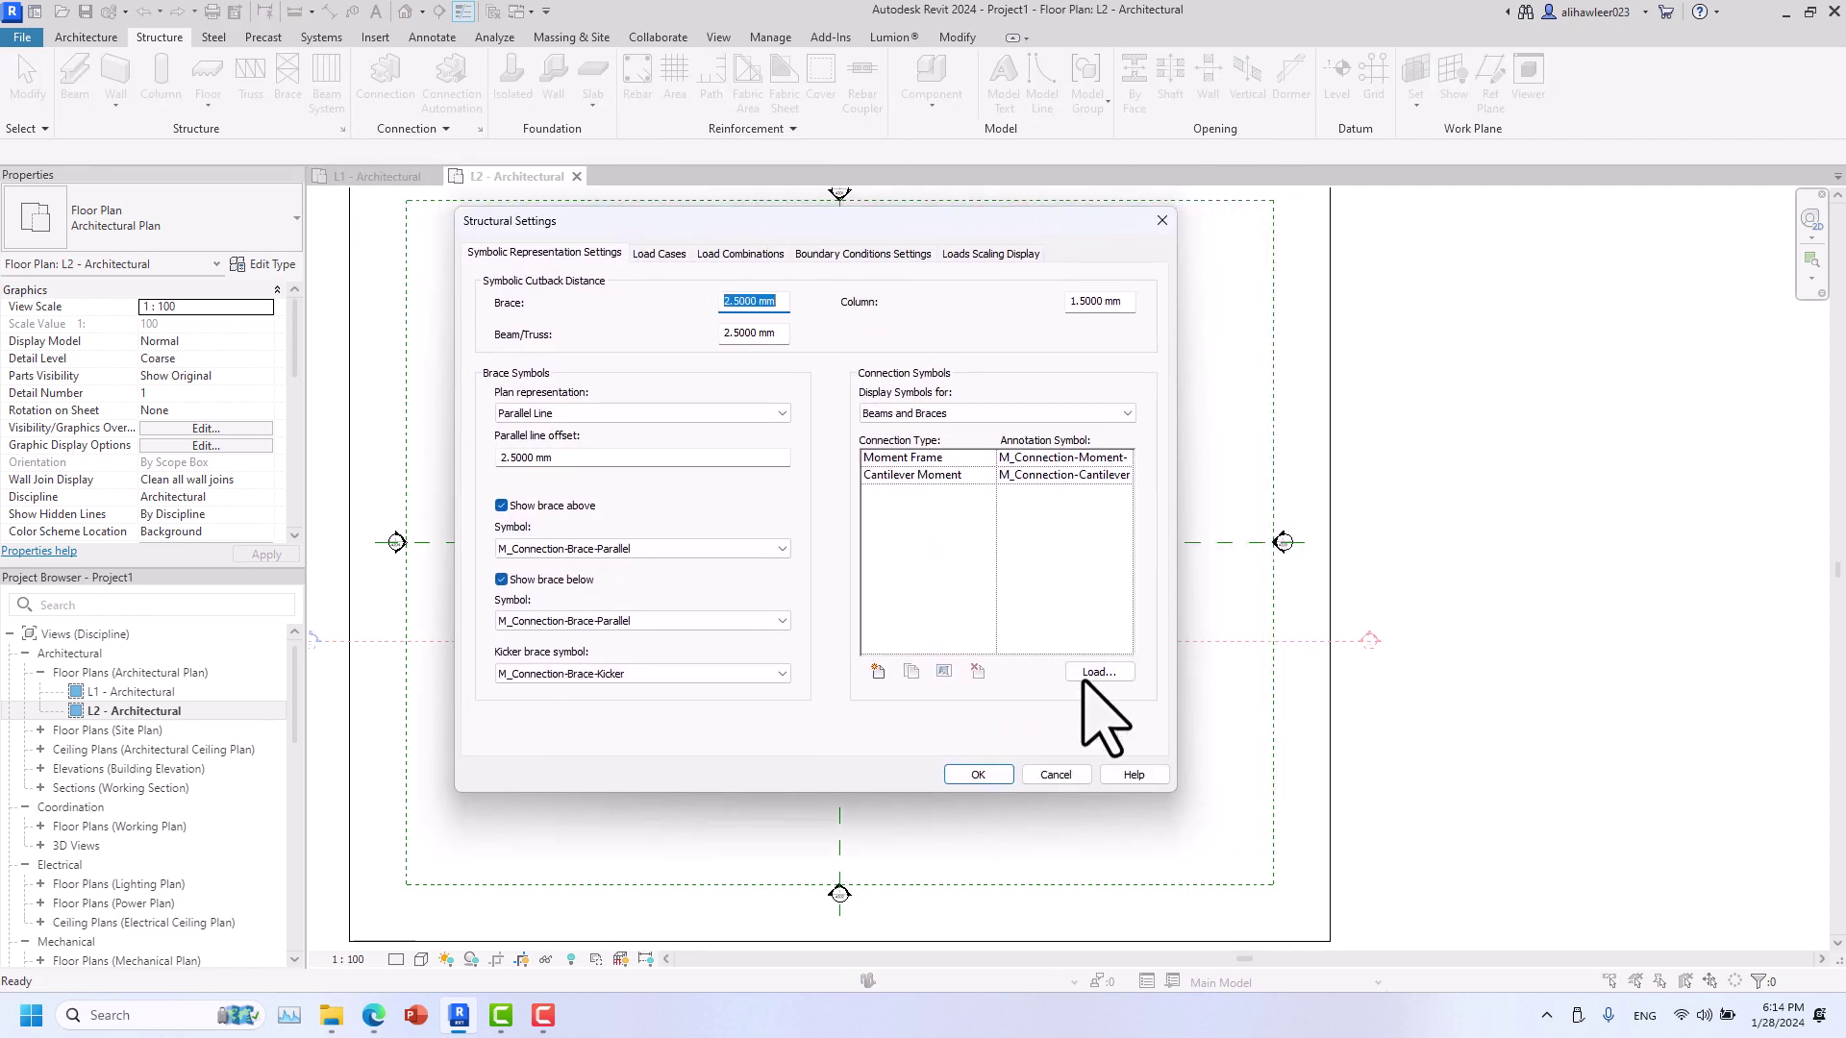
click(1158, 224)
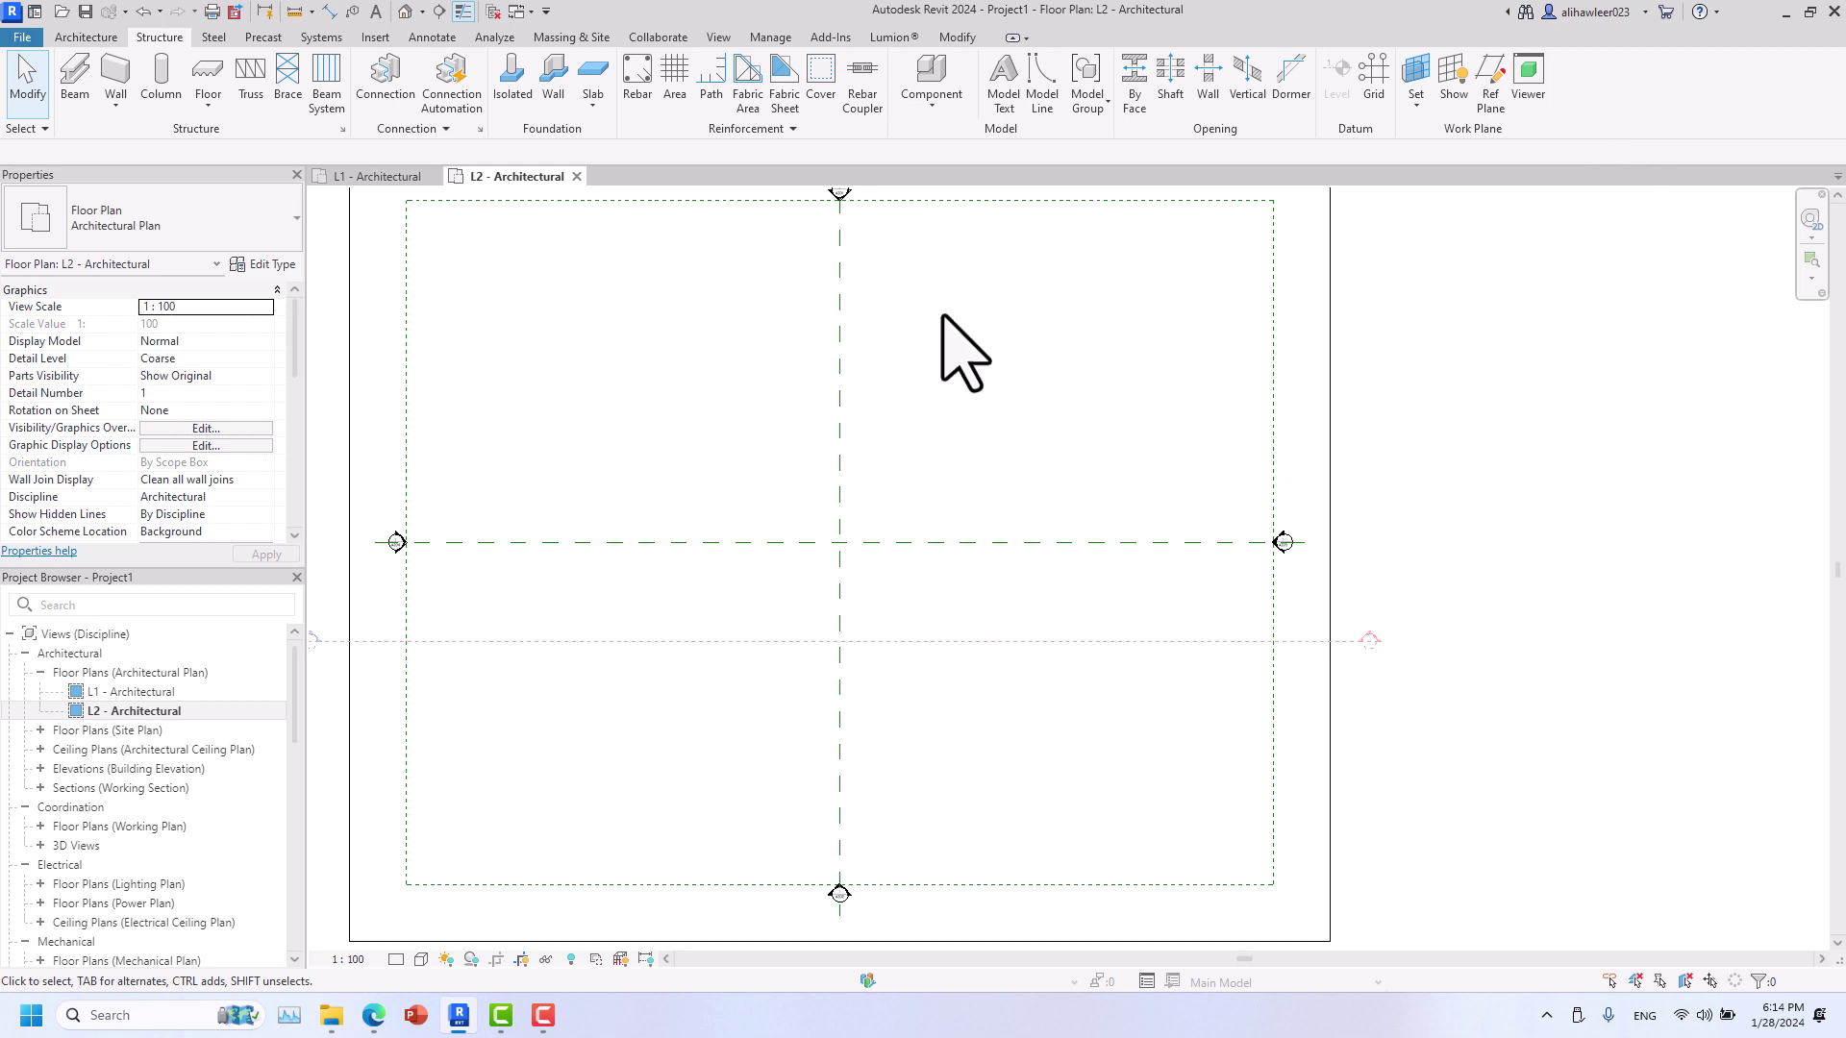
- Float the Architecture ribbon's Build panel over the drawing area and return it to the ribbon, repeating this with the Circulation panel
click(101, 37)
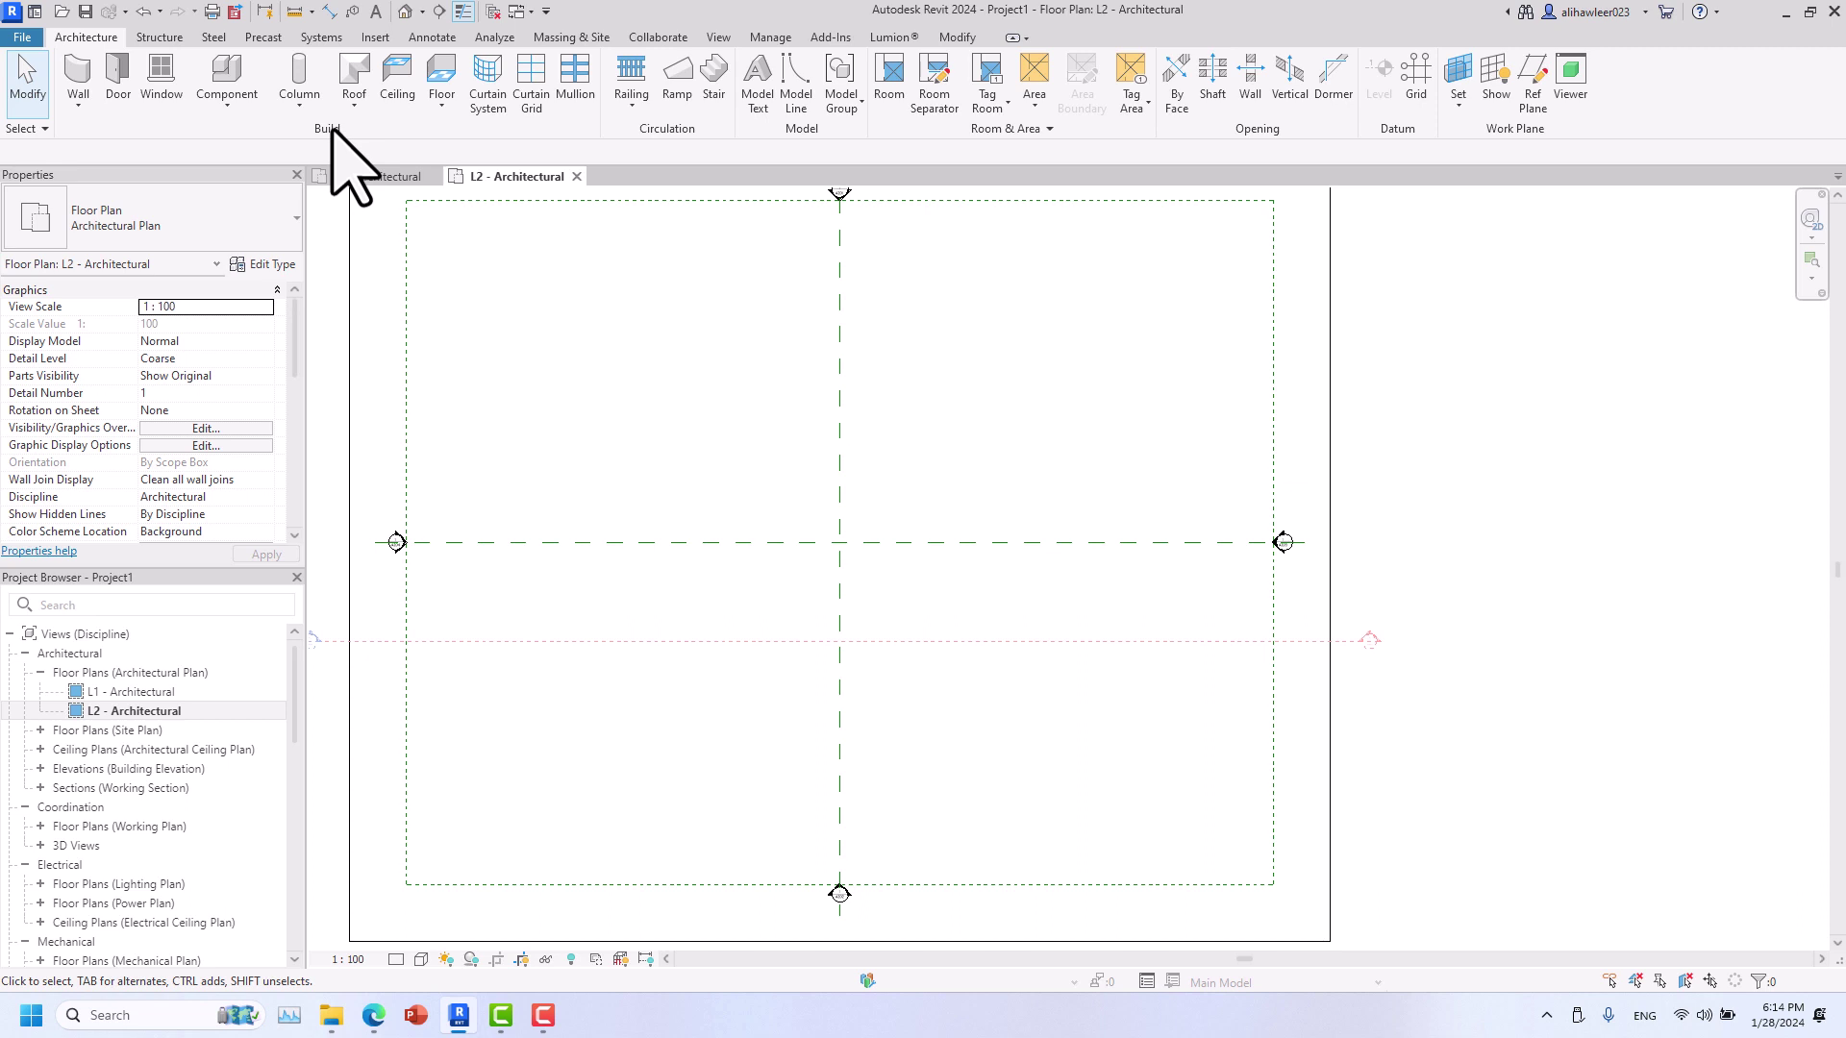
drag(331, 129, 788, 504)
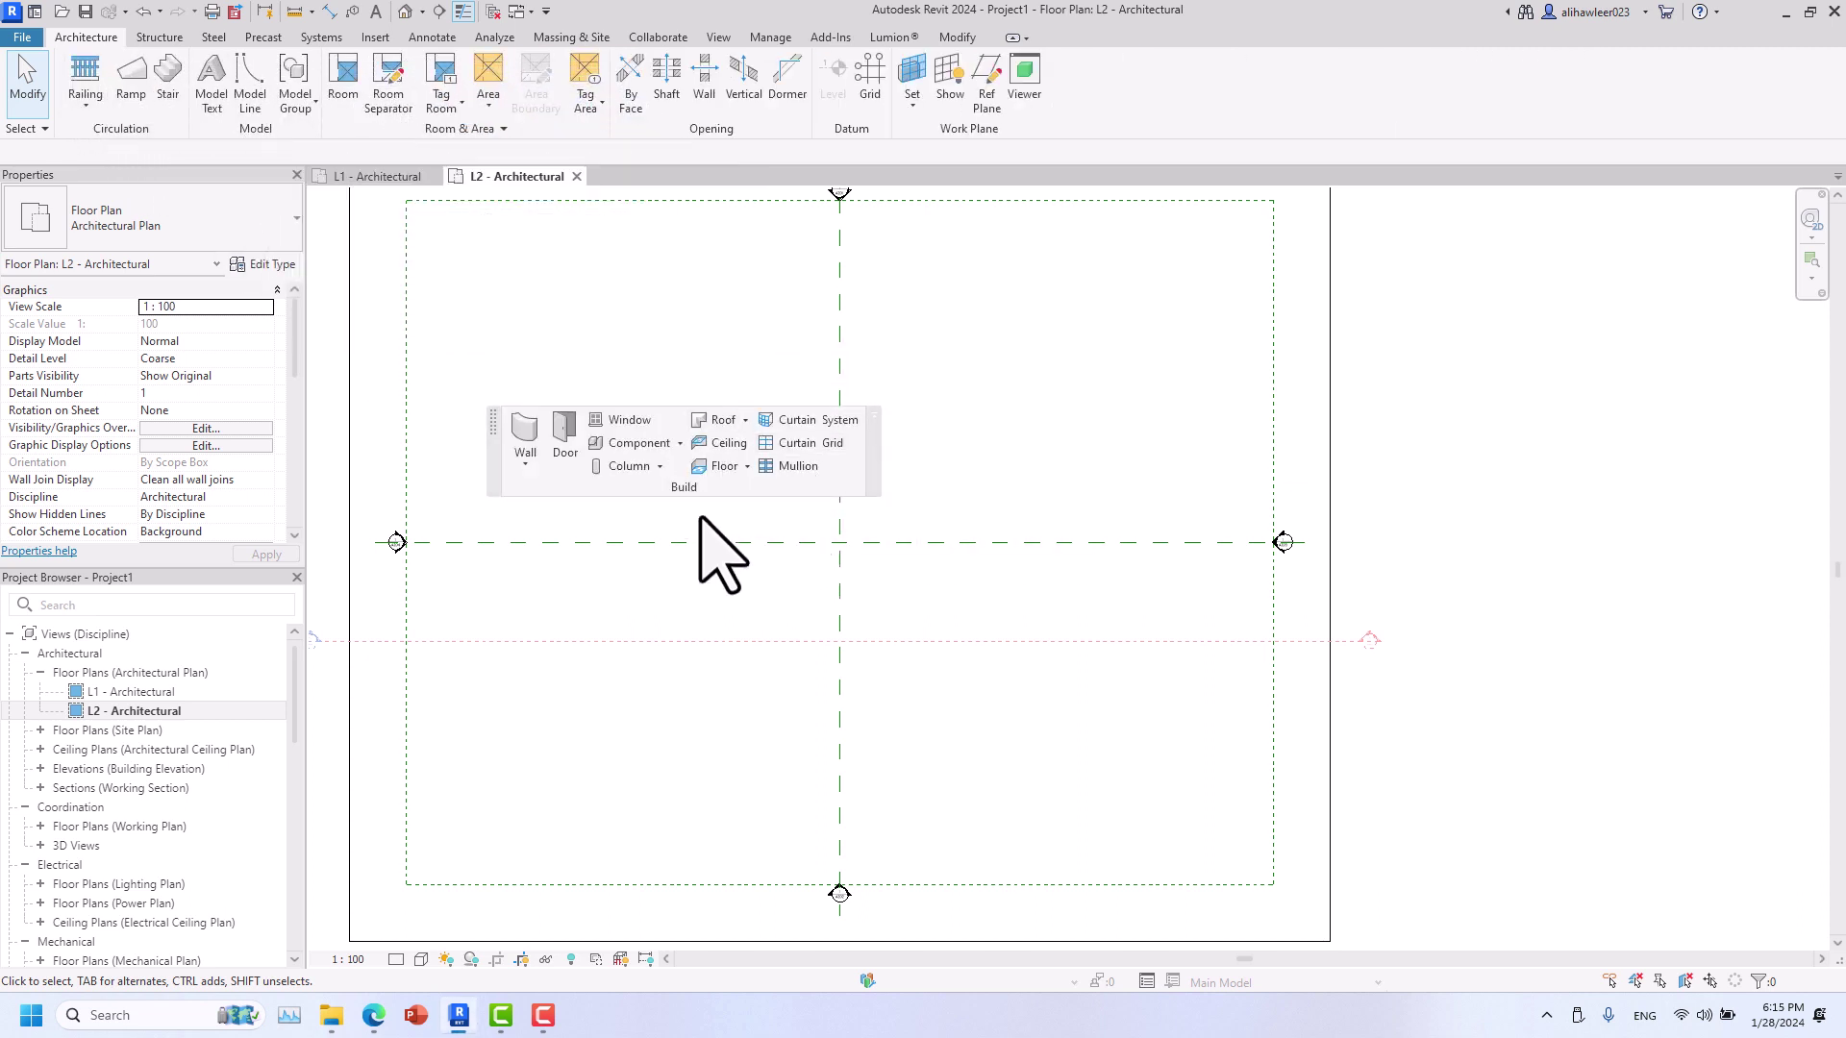
drag(494, 422, 362, 344)
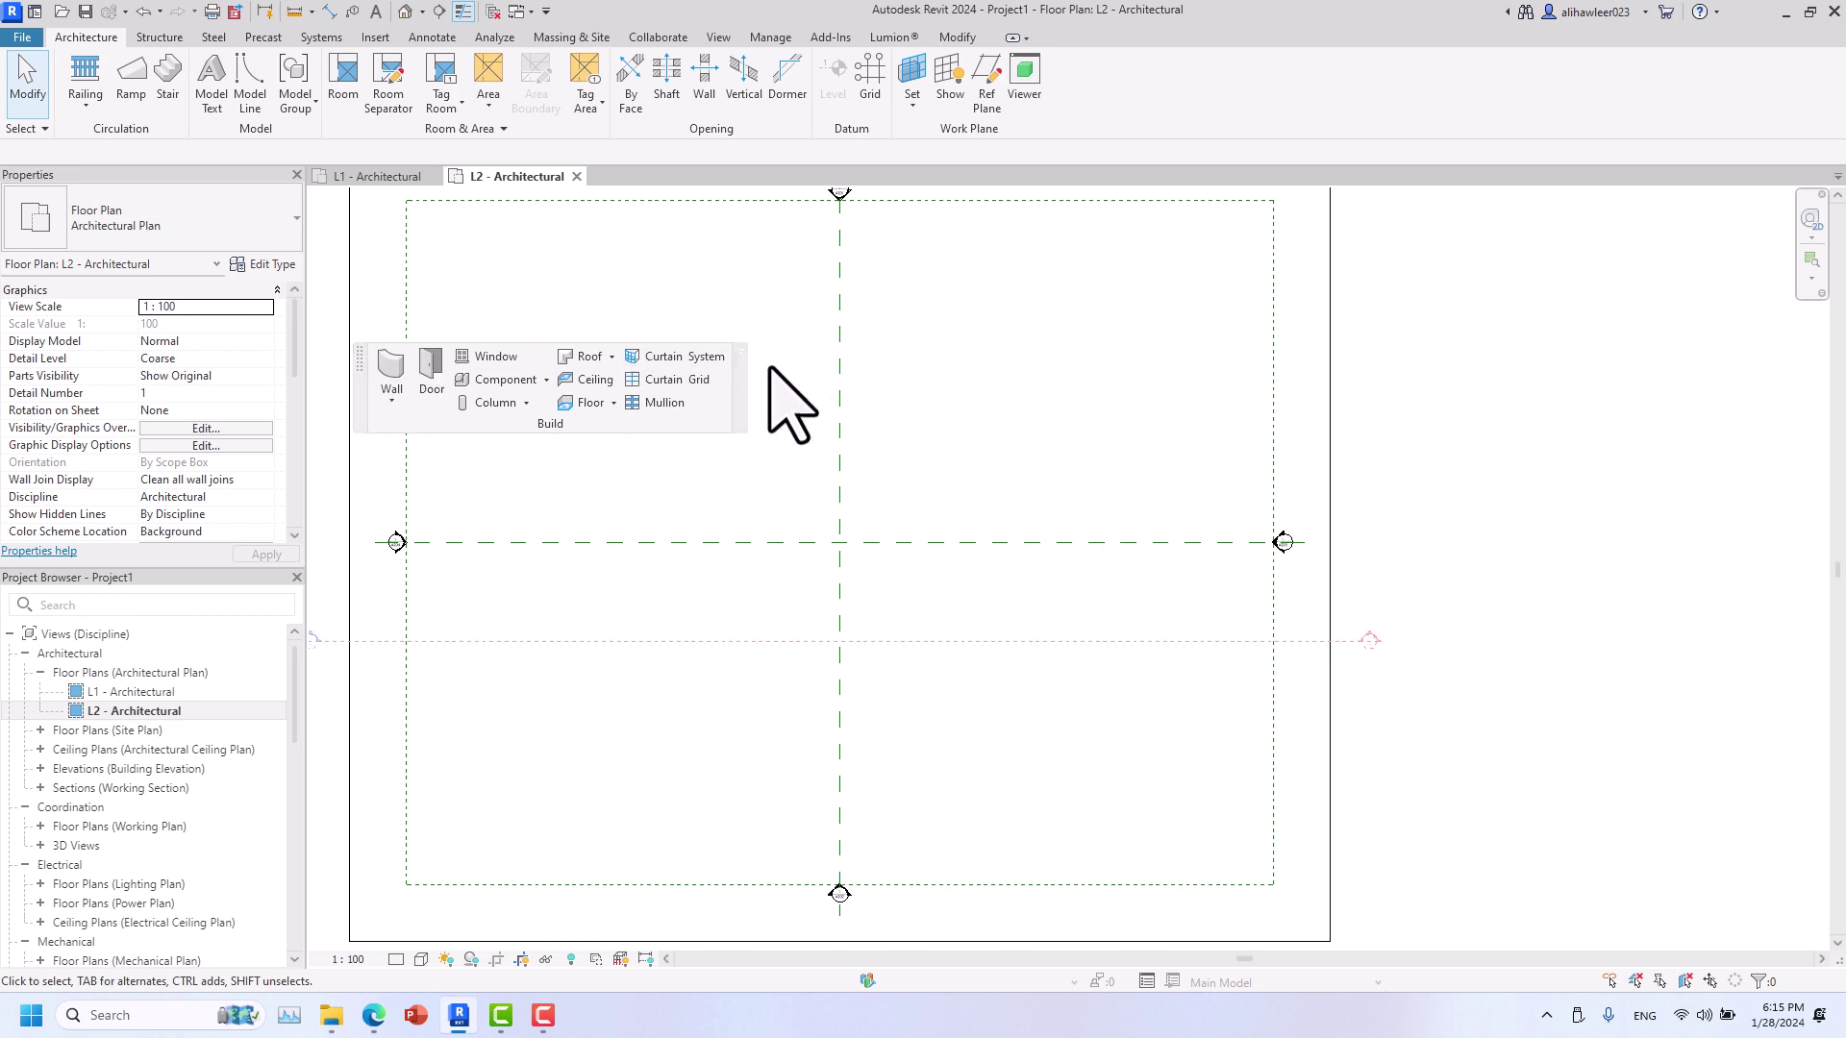
click(740, 353)
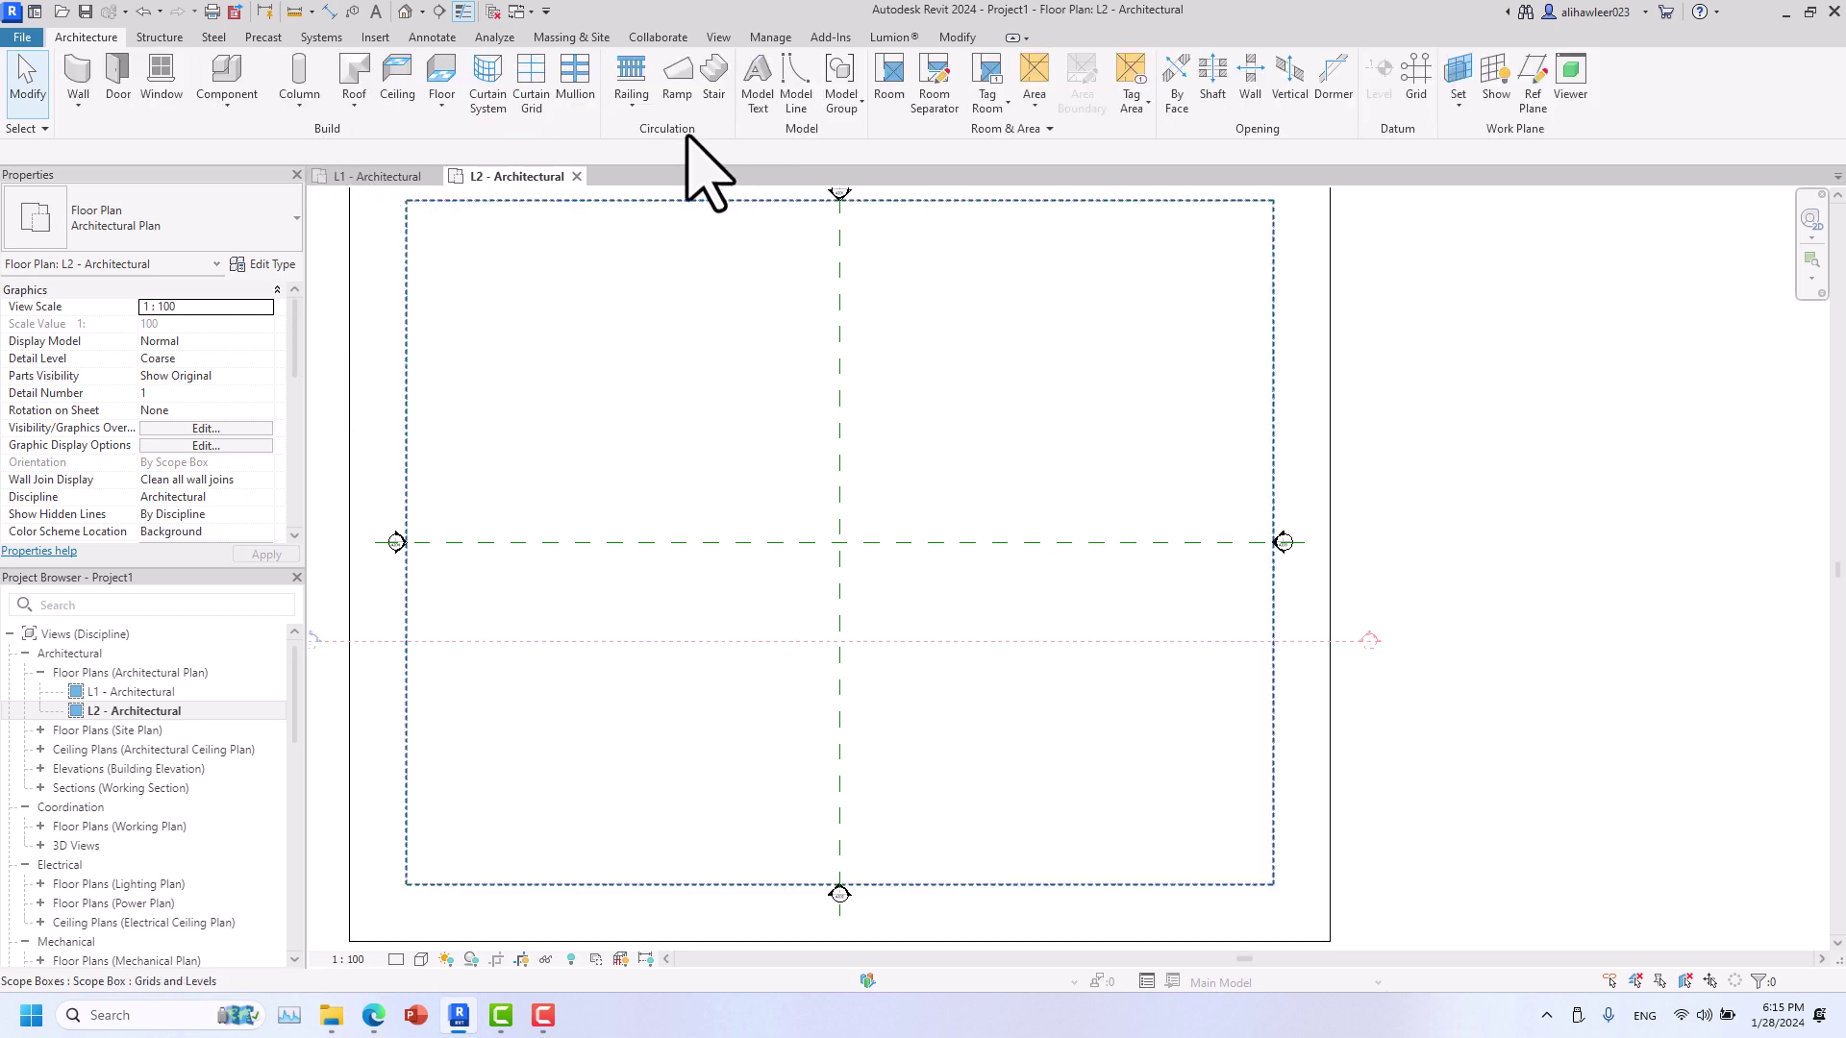
drag(684, 130, 672, 386)
click(721, 308)
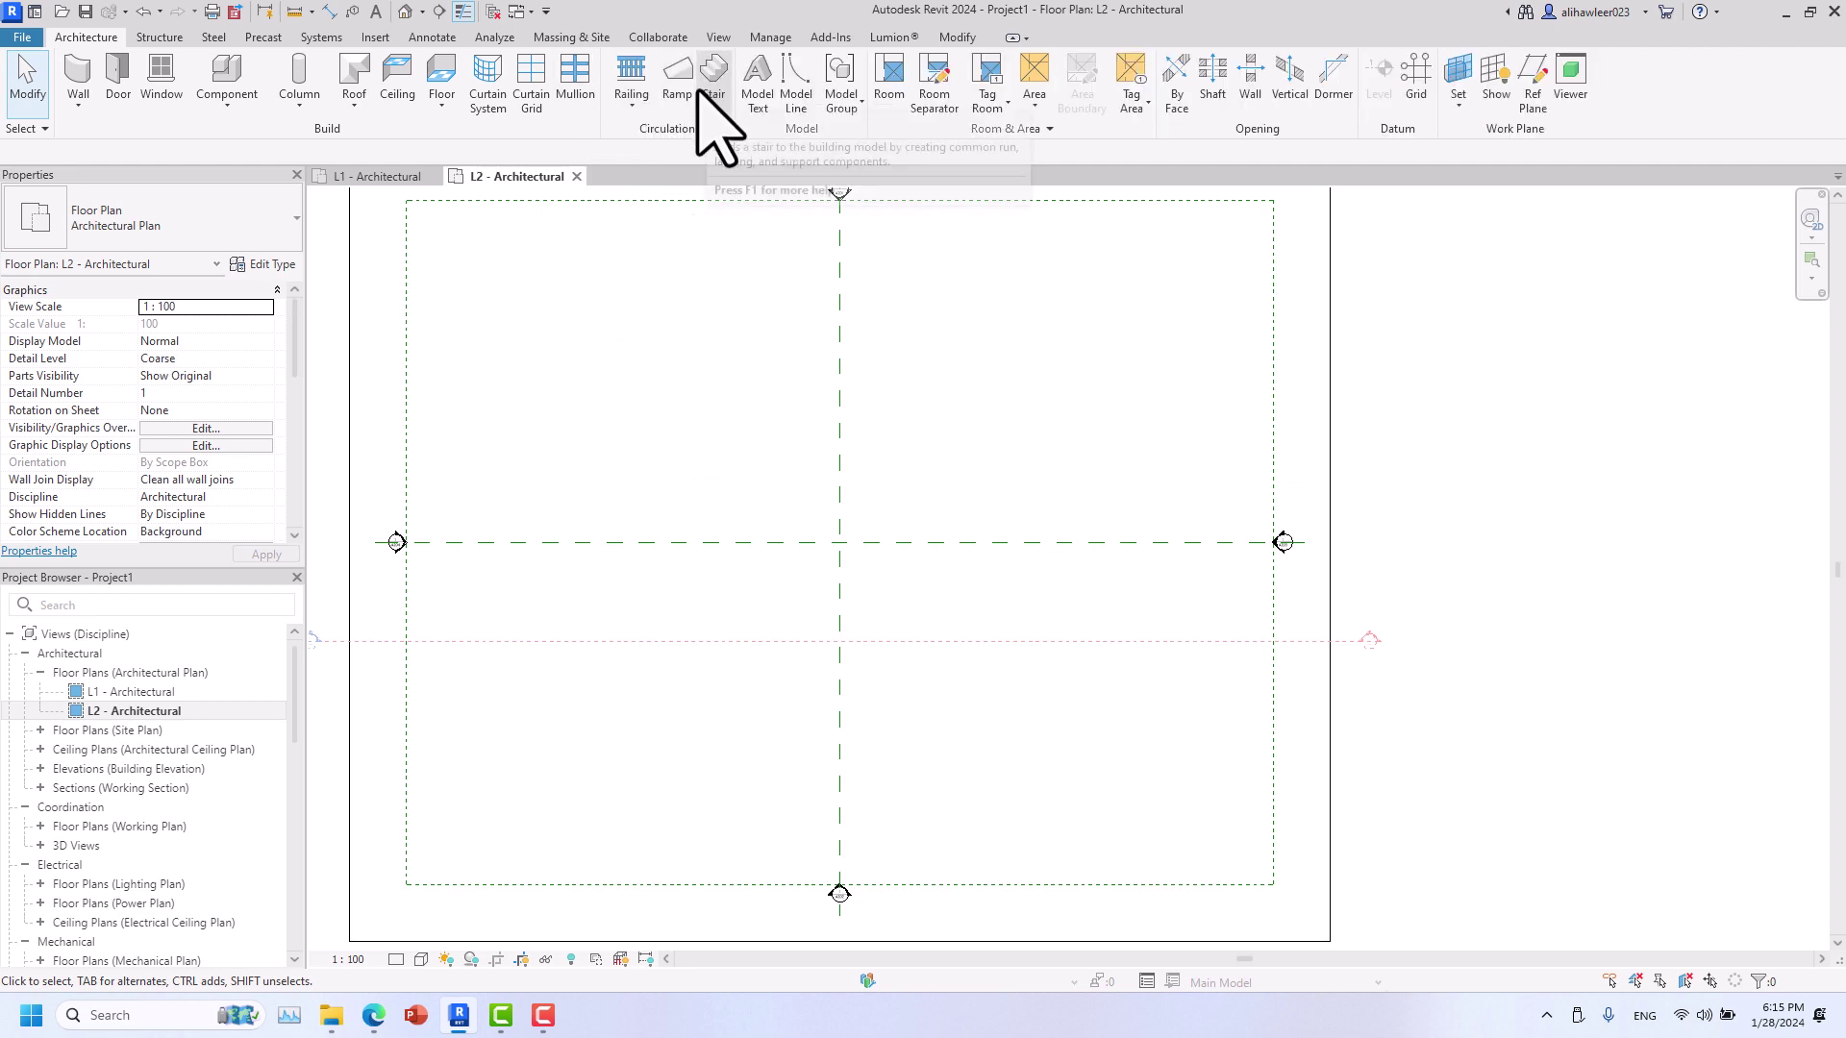
- Turn off Show Panel Titles for the ribbon and check the result on the Architecture tools
click(154, 38)
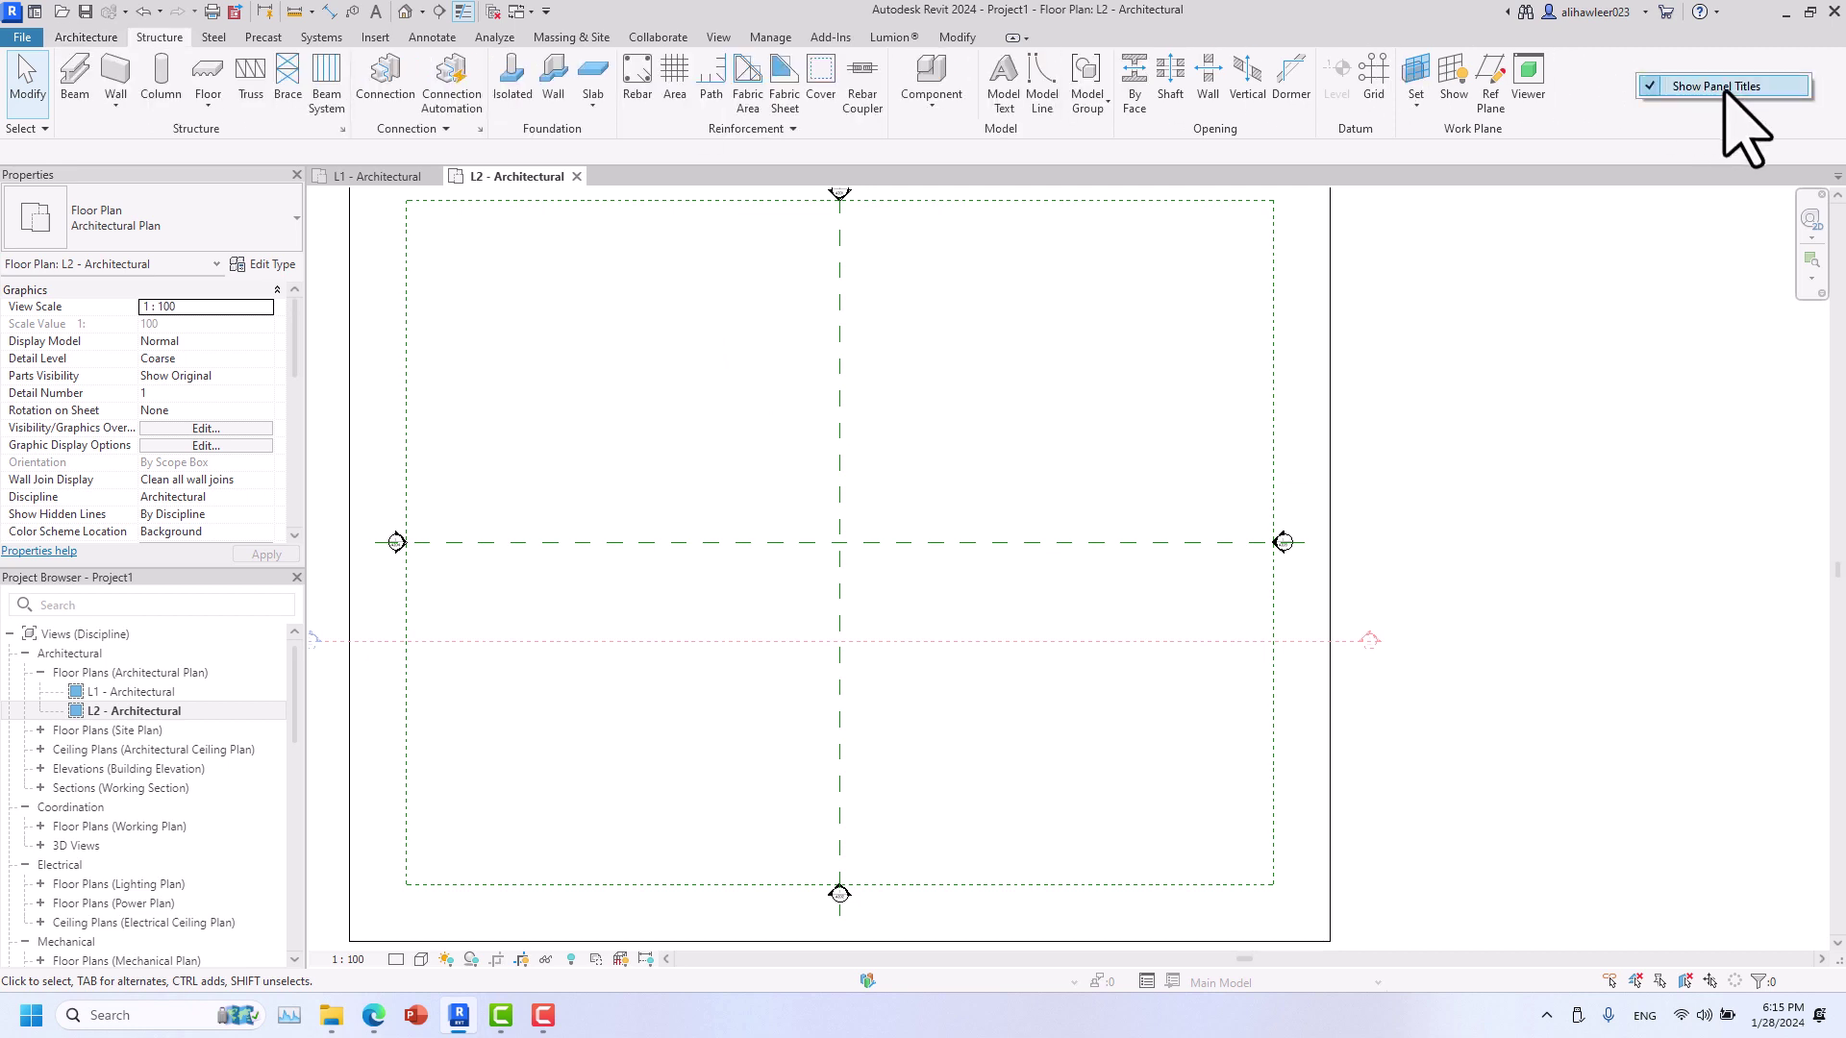
click(1592, 100)
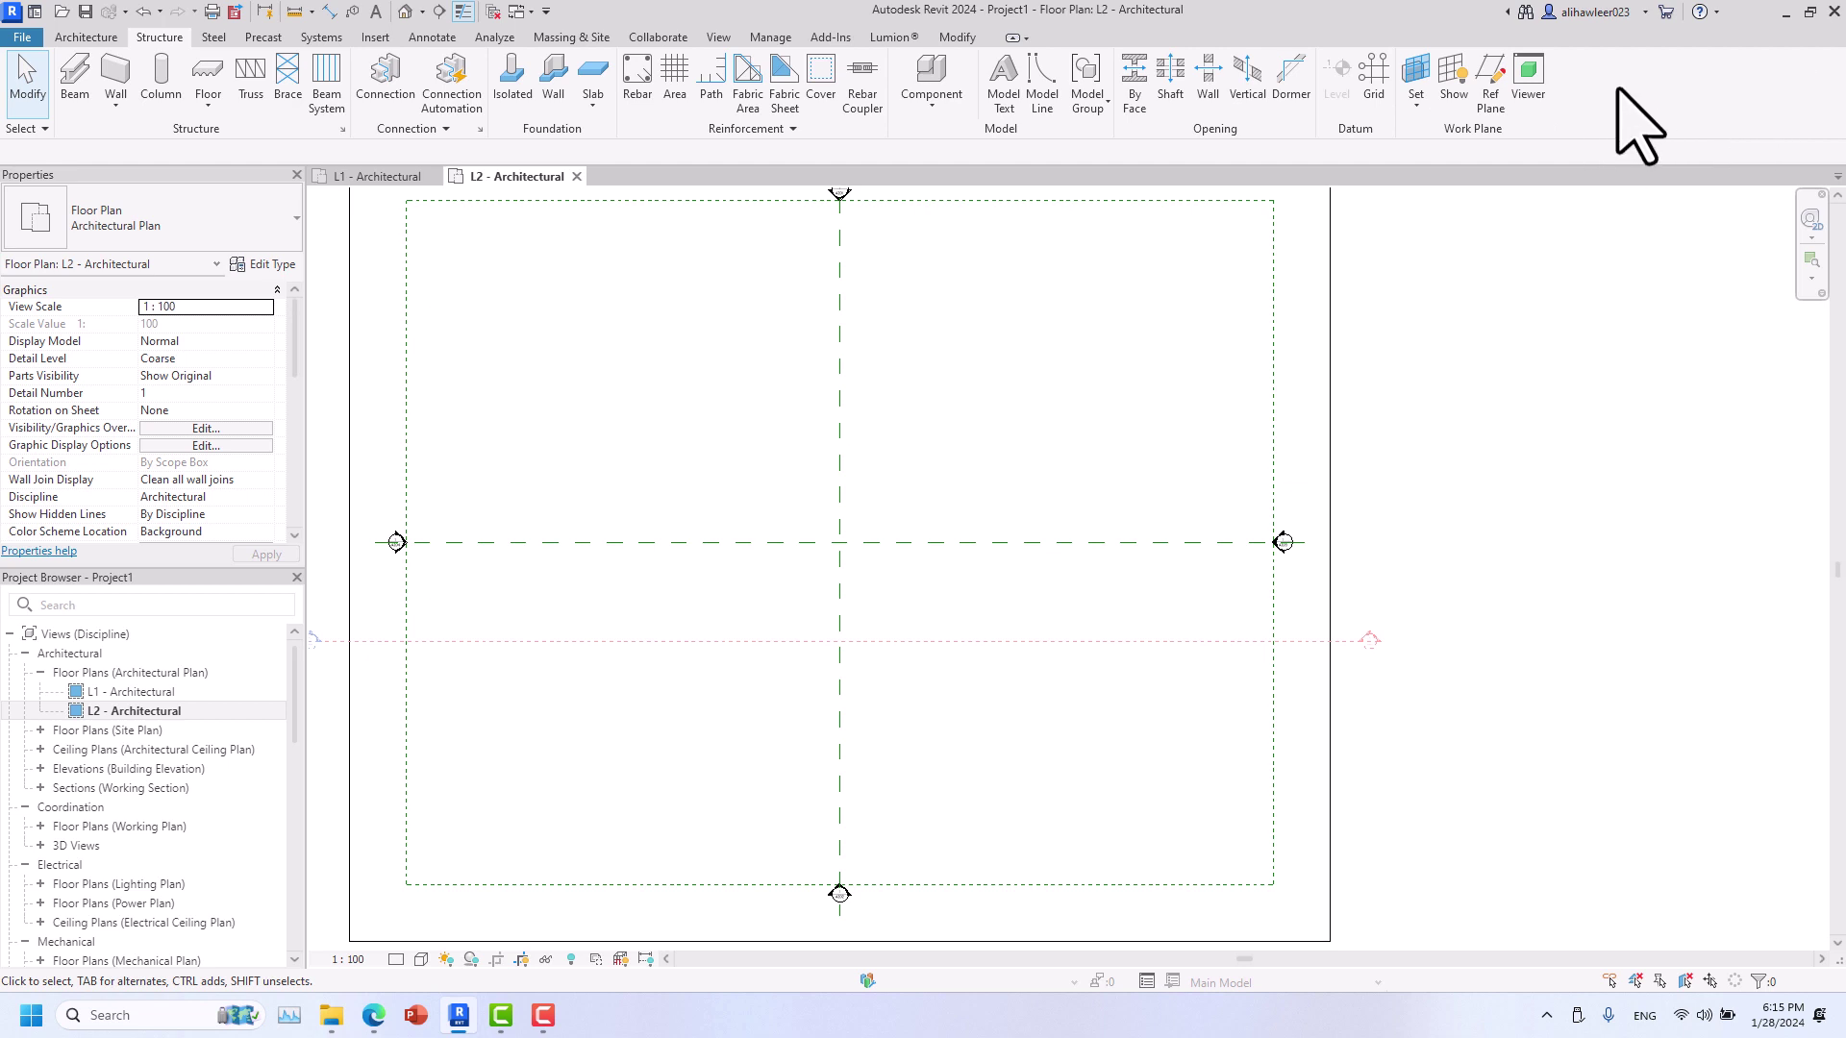
right_click(1620, 88)
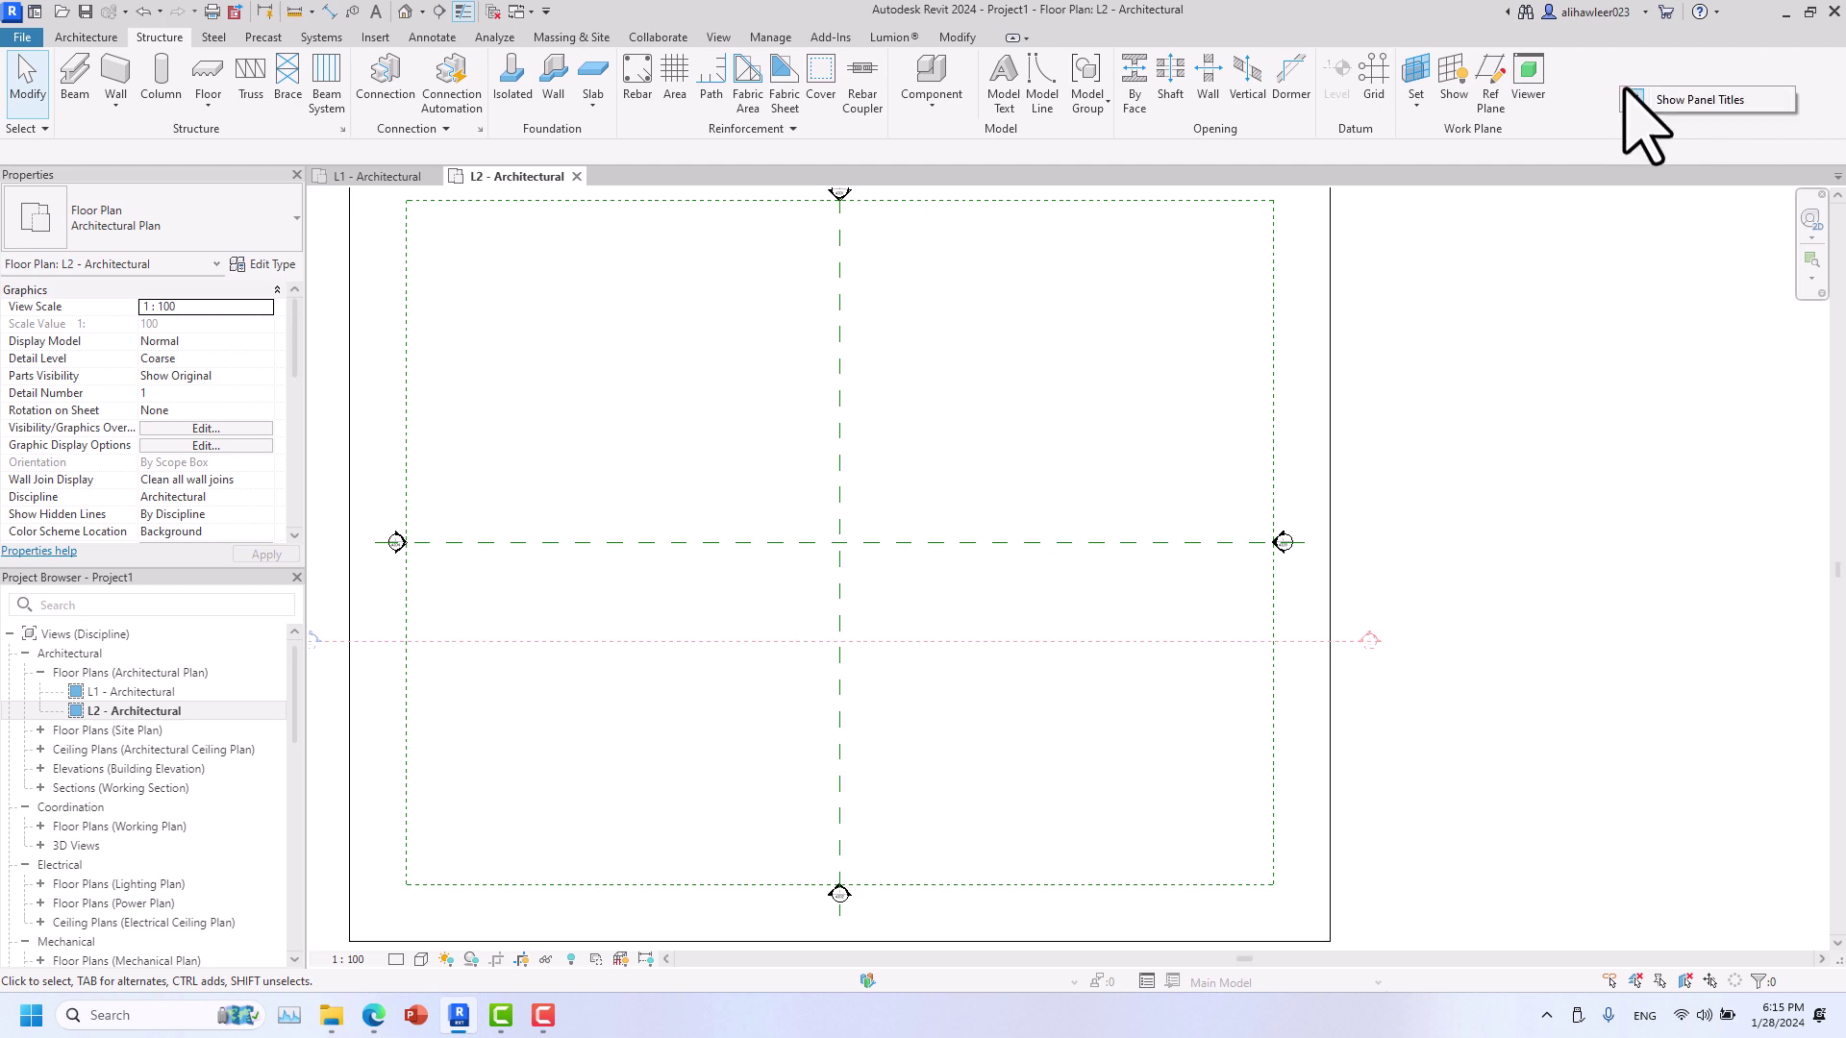
click(1691, 100)
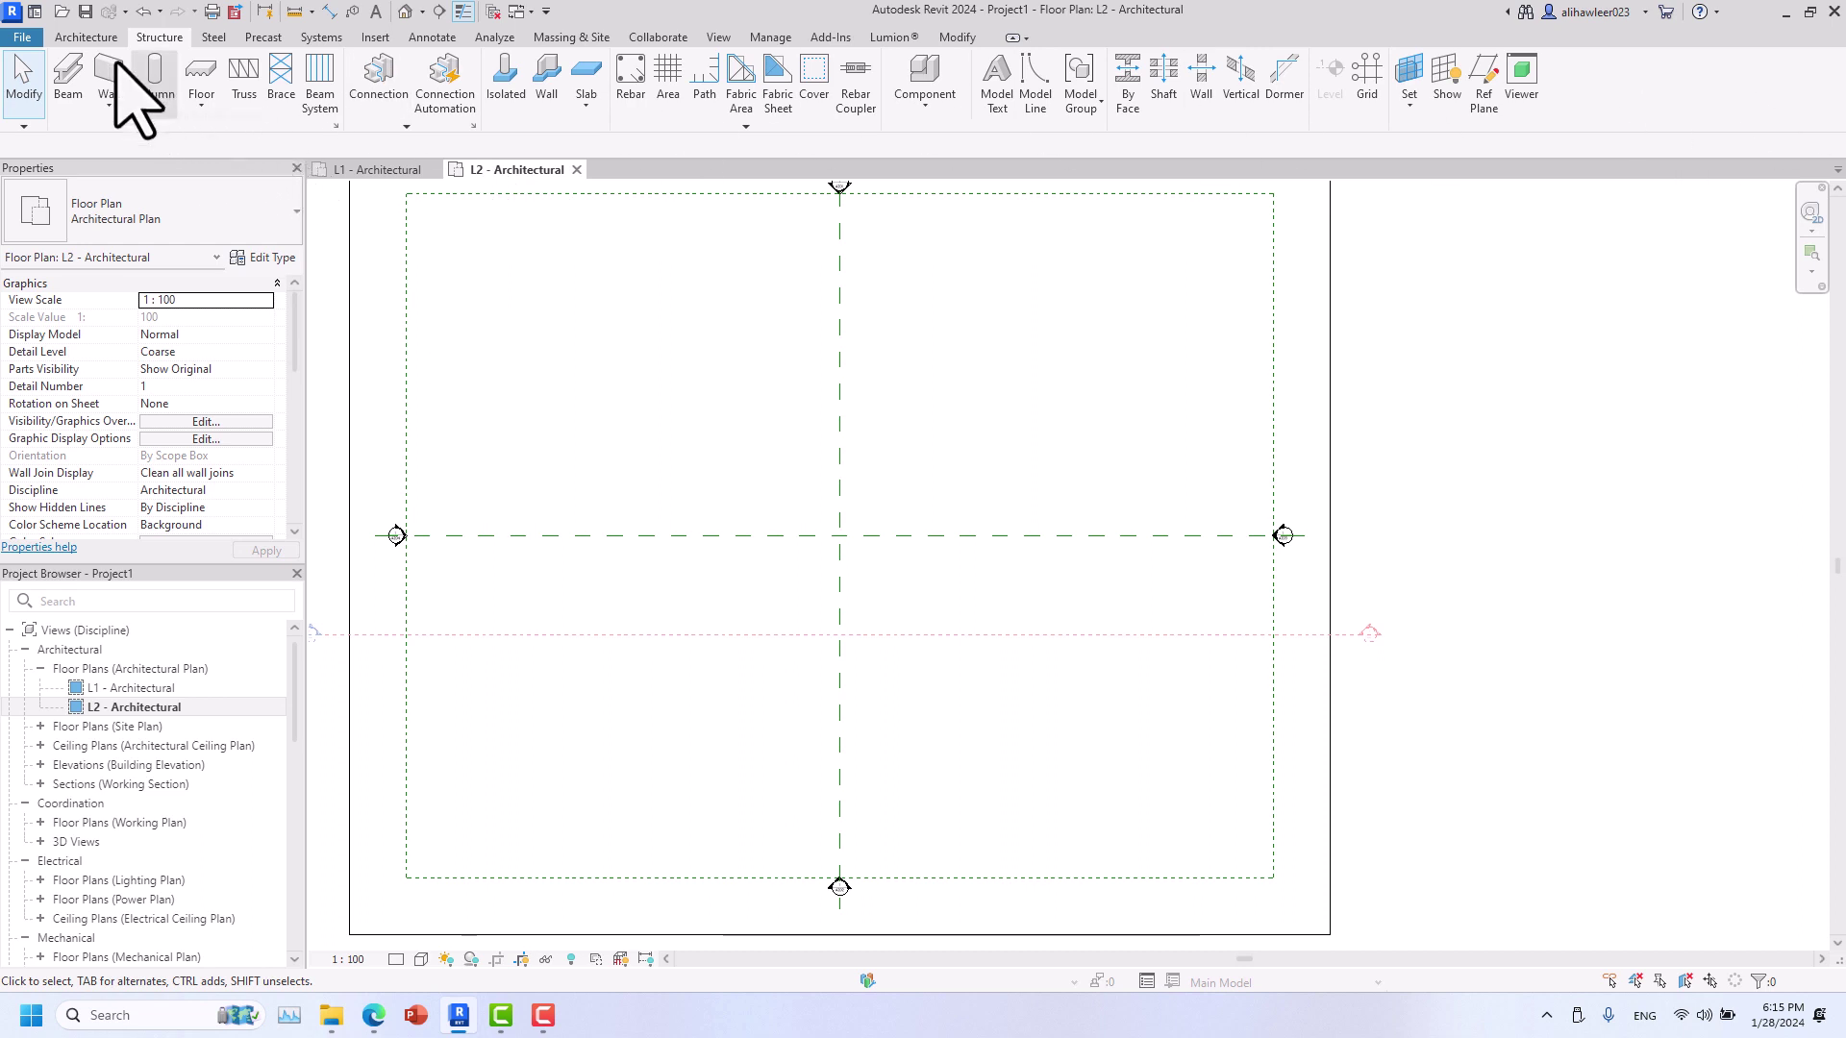
click(92, 44)
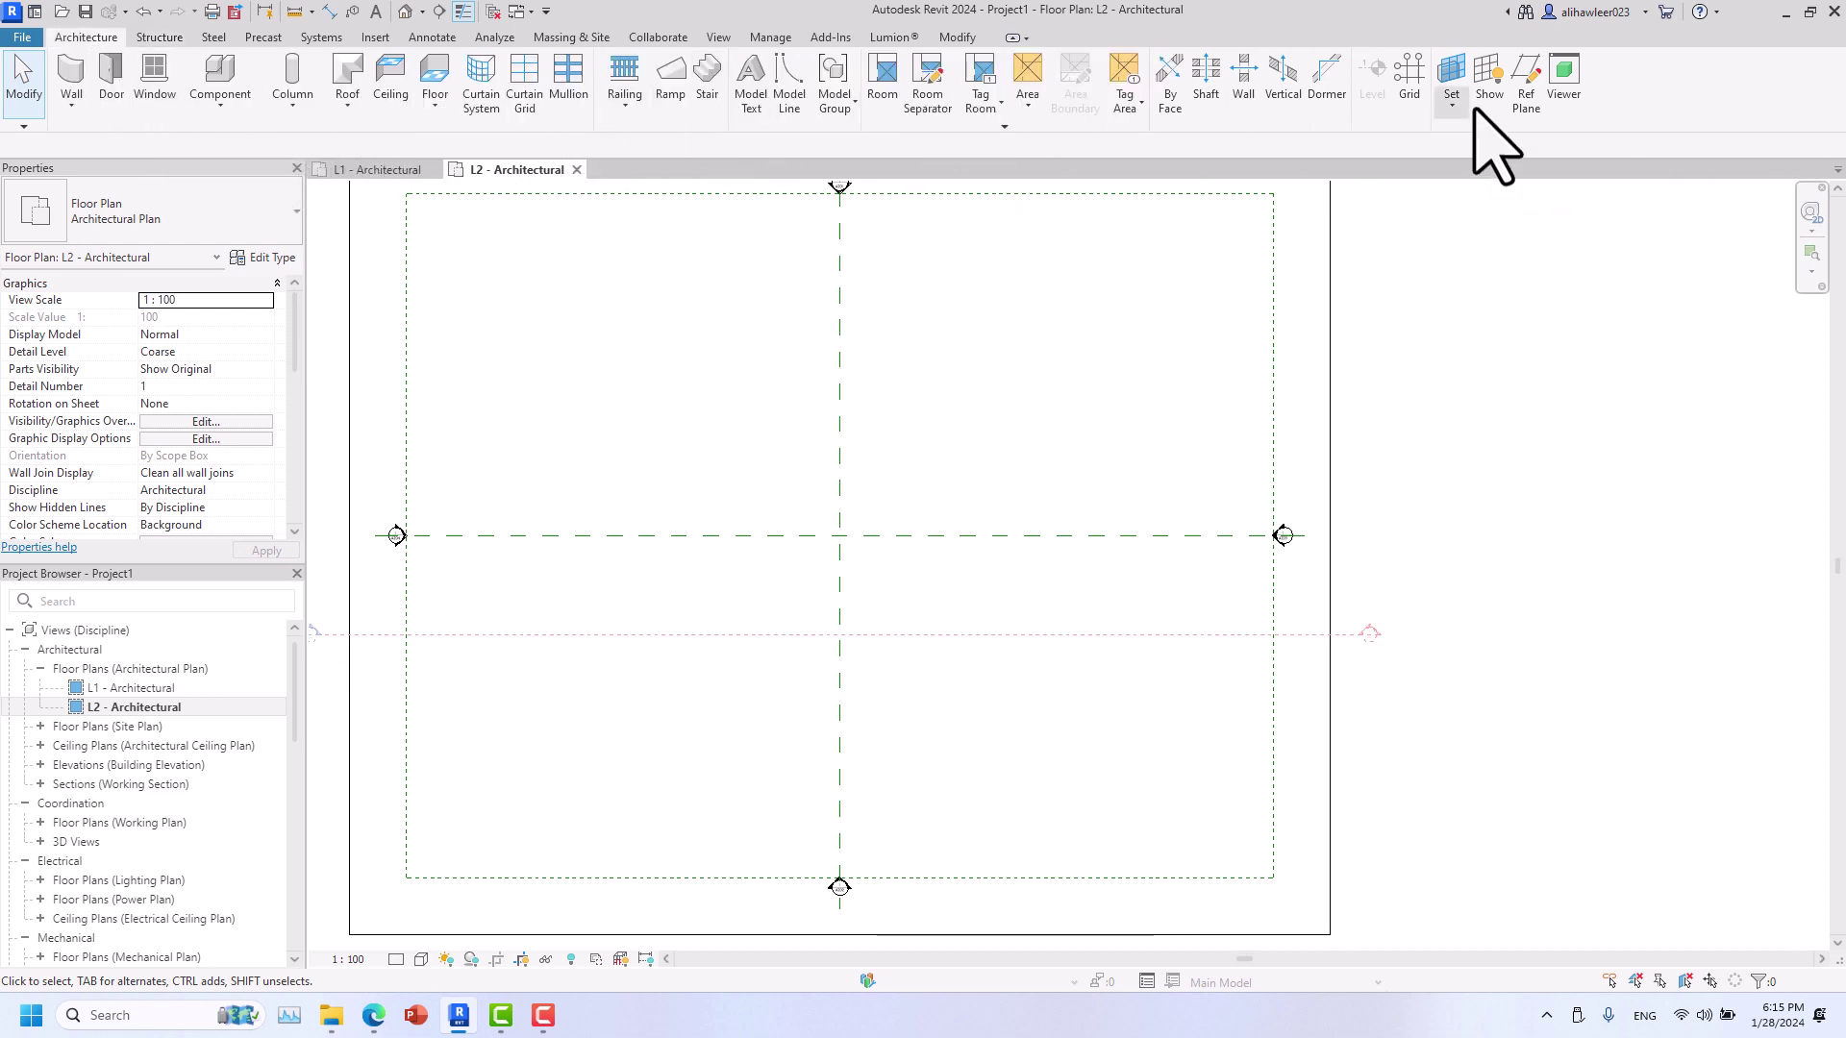
- Turn Show Panel Titles back on for the ribbon
right_click(1679, 90)
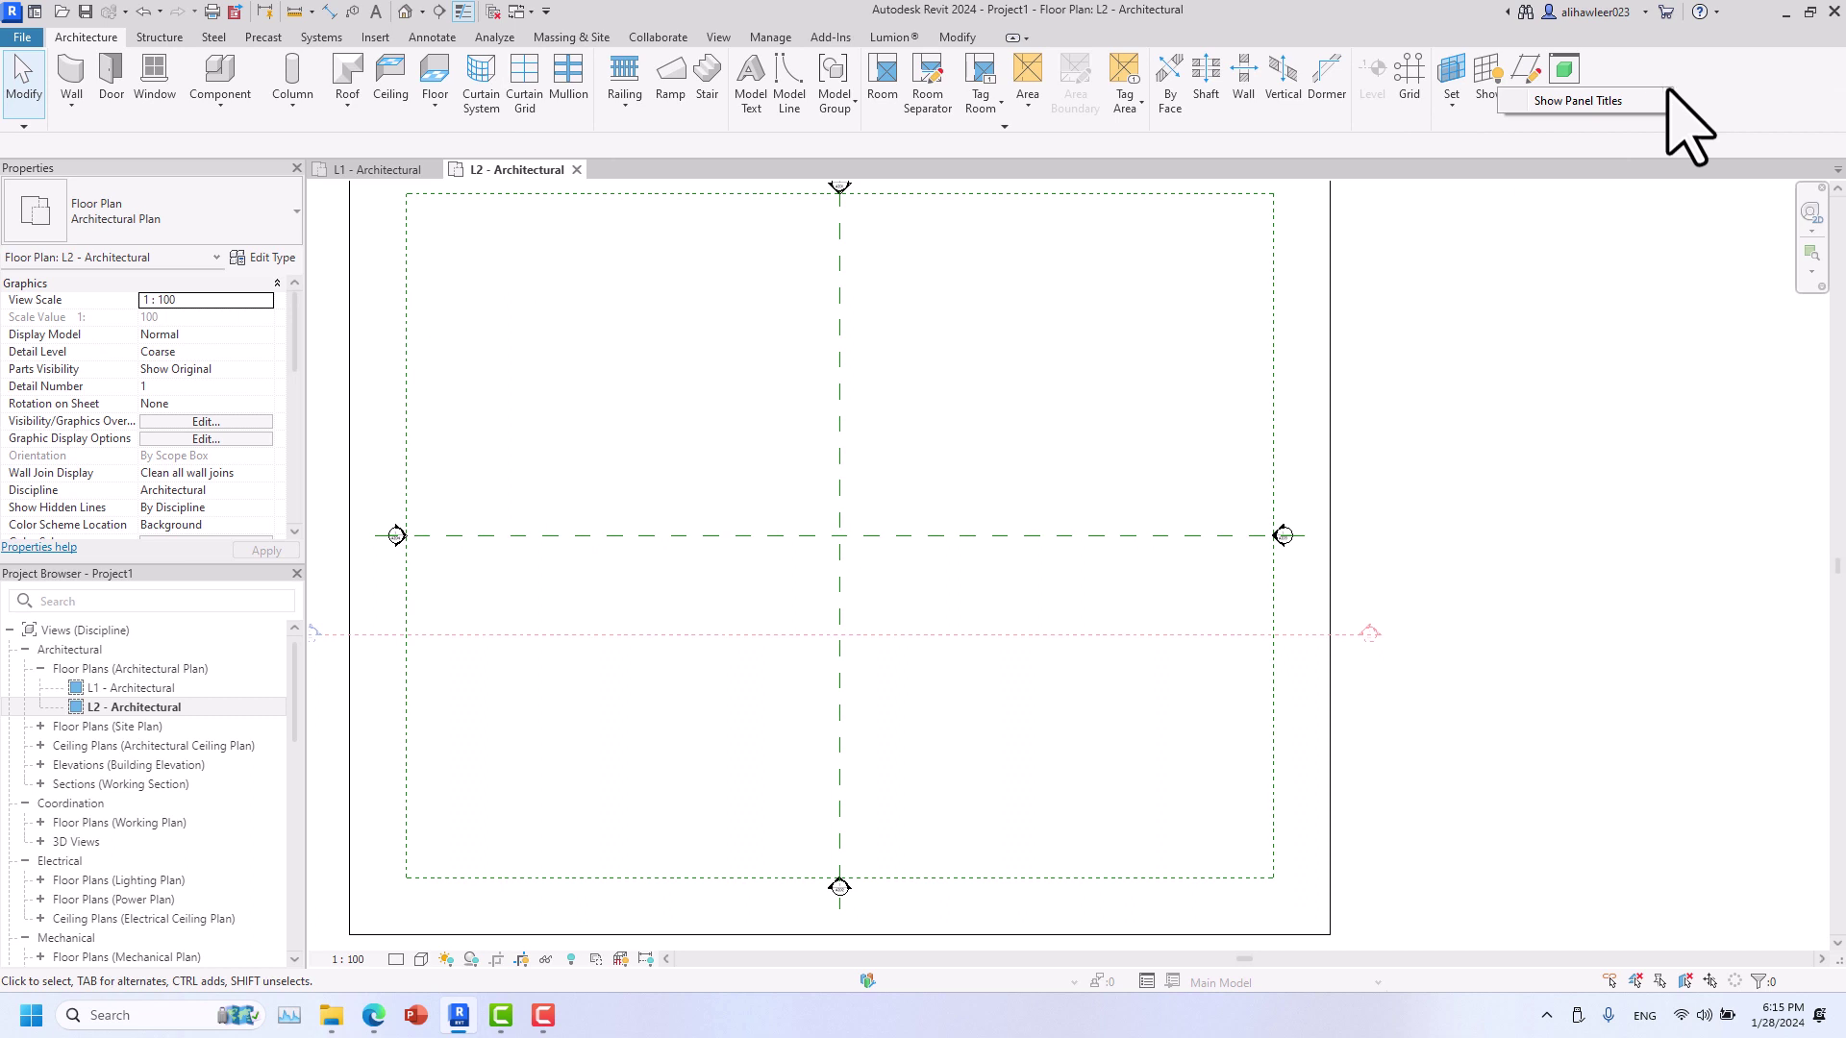
click(1617, 102)
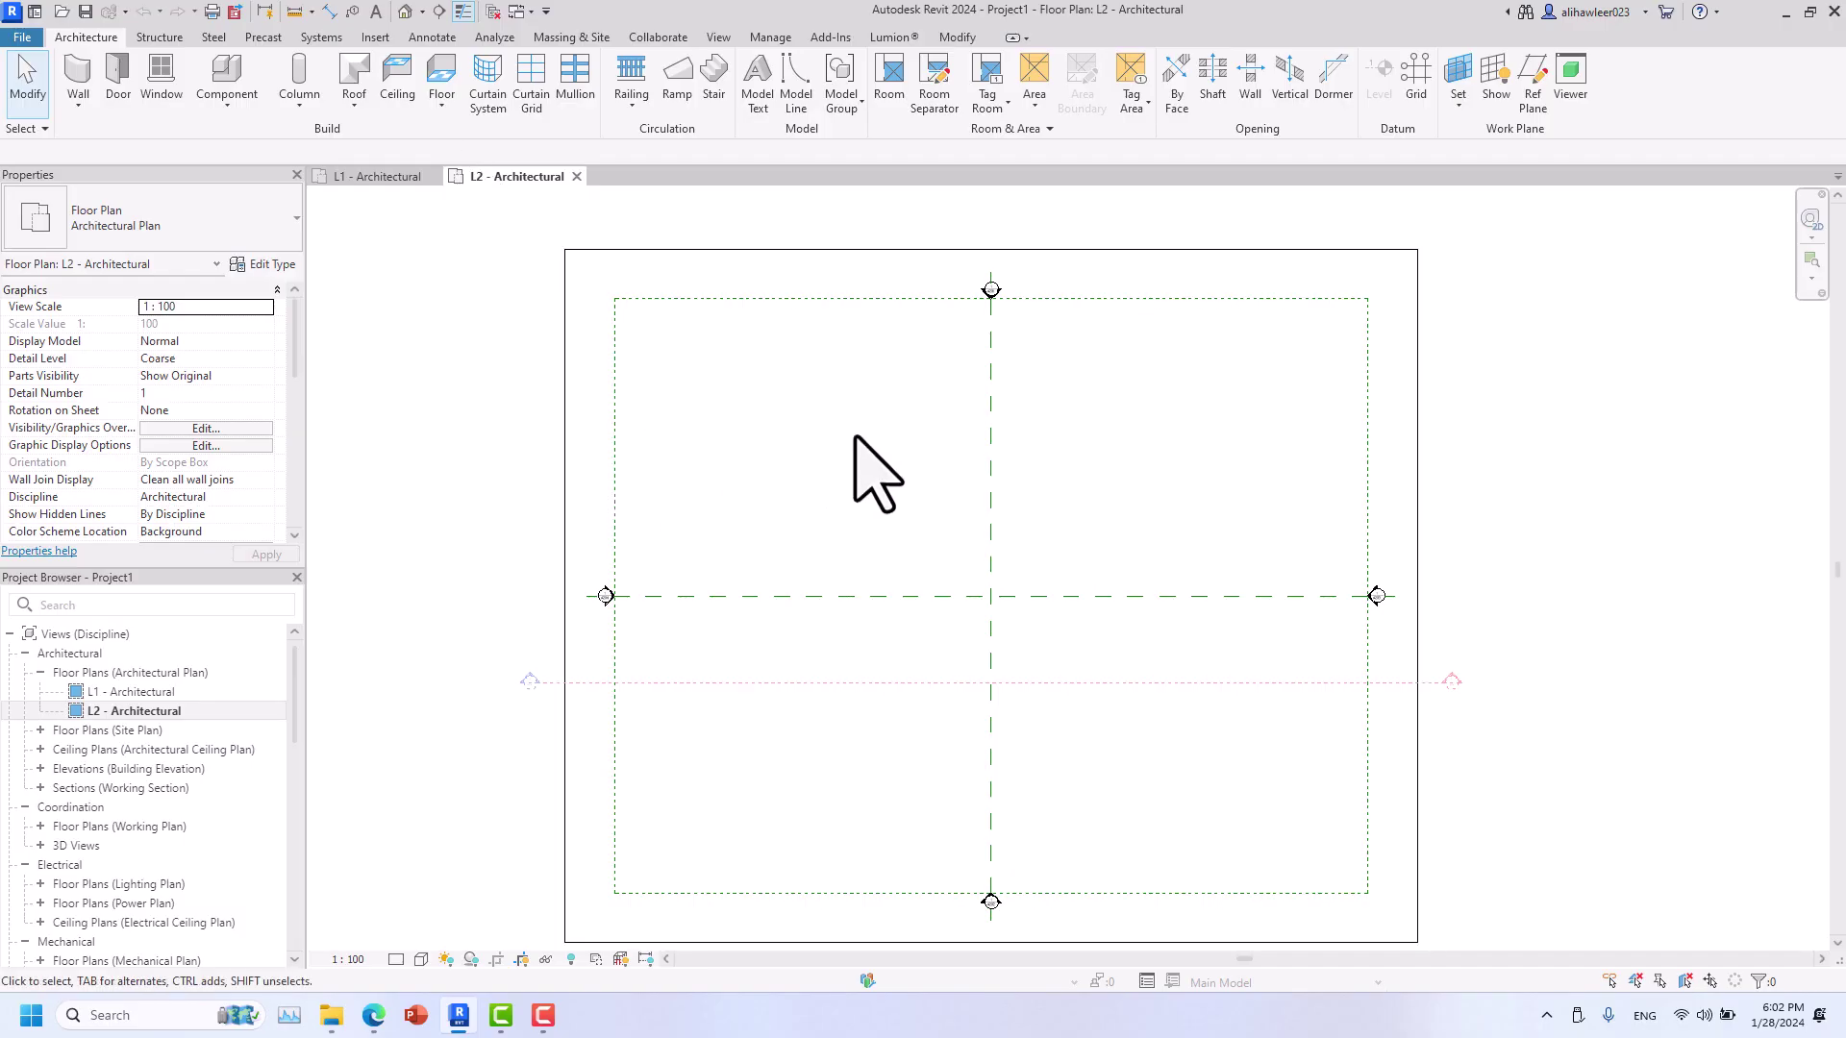
- Identify the rectangular outer boundary and the horizontal centre reference plane in the L2 floor plan
middle_drag(1112, 573, 1029, 535)
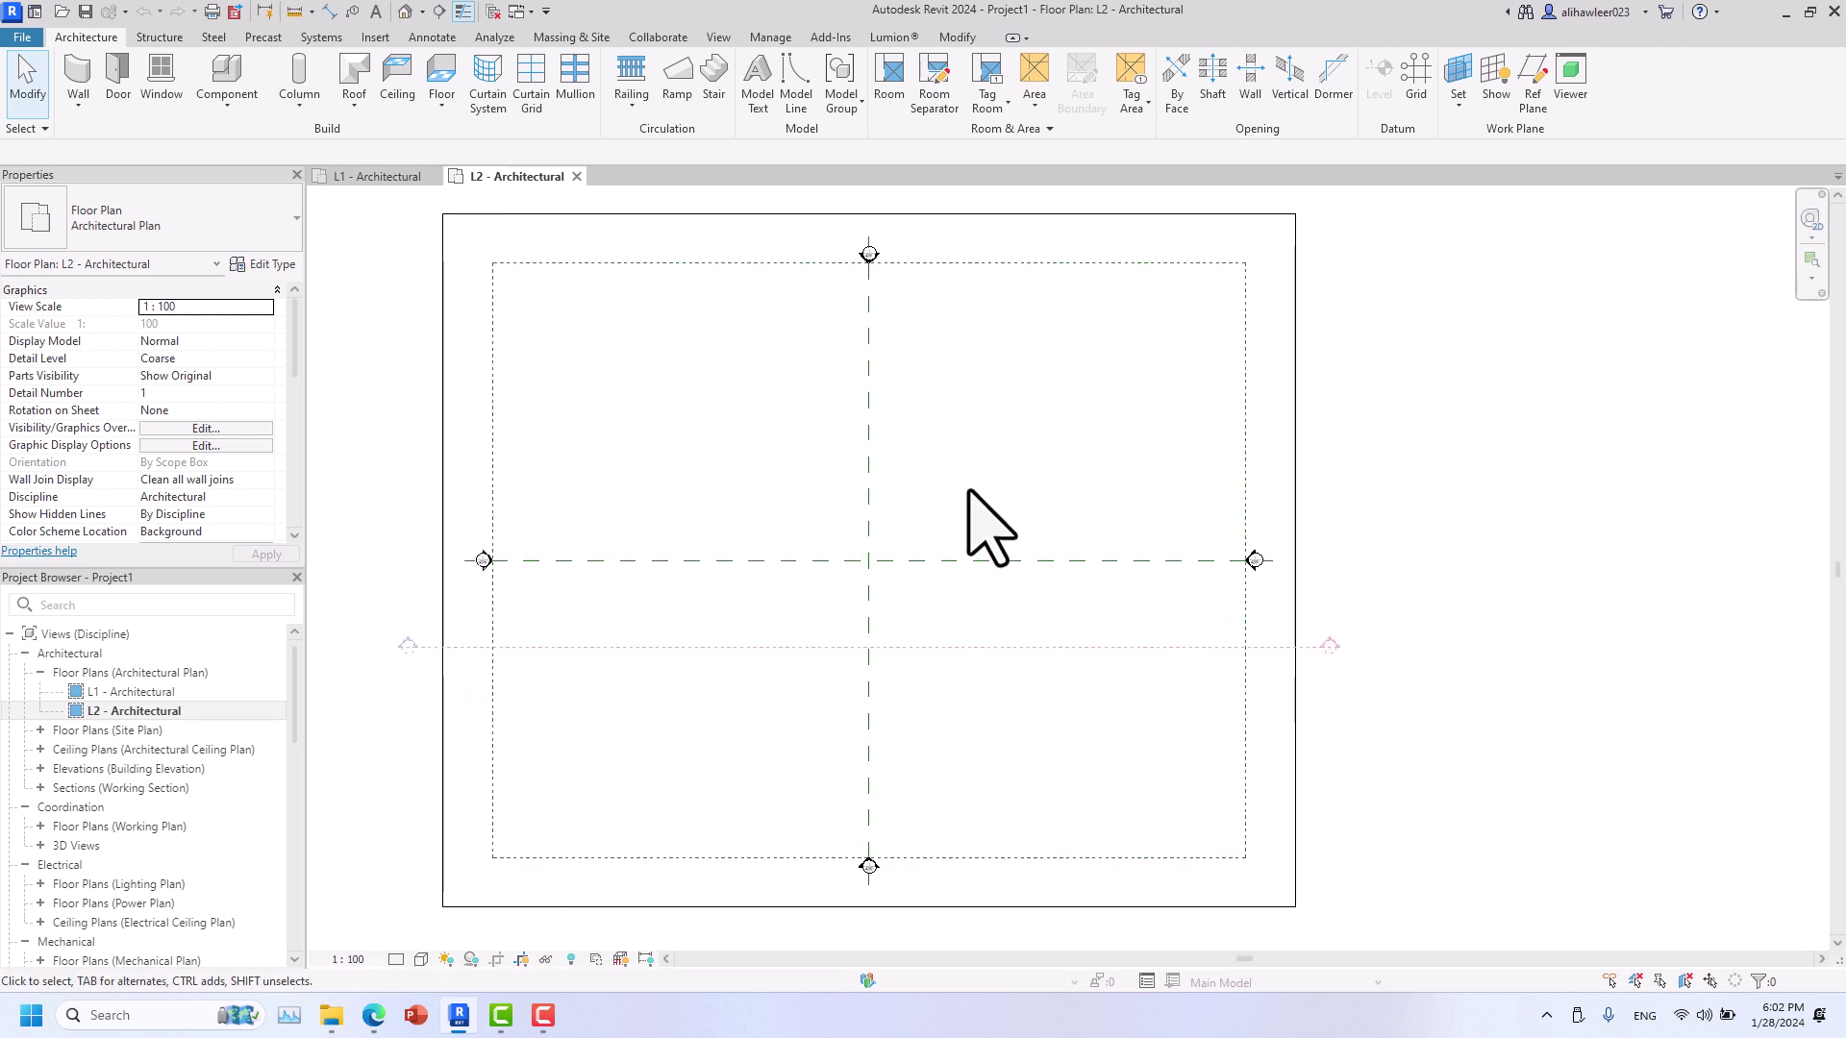
scroll(988, 527, down, 1)
click(671, 251)
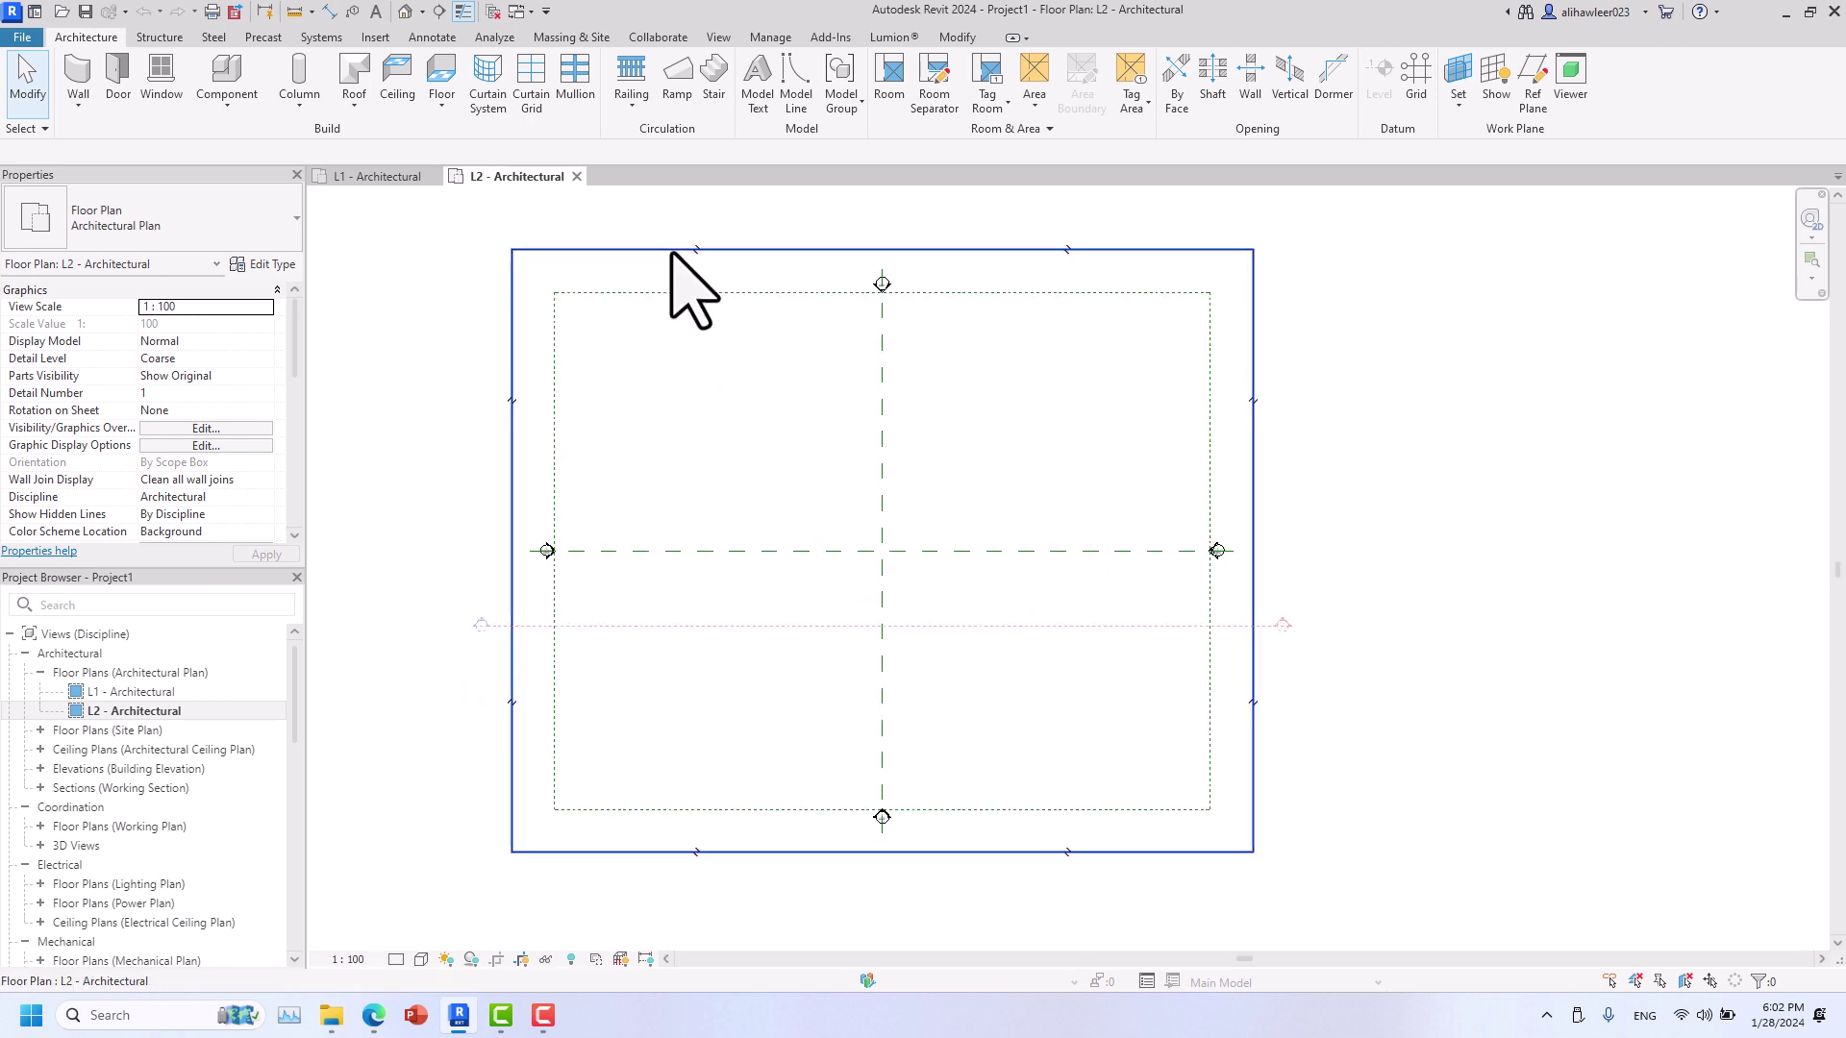
click(664, 433)
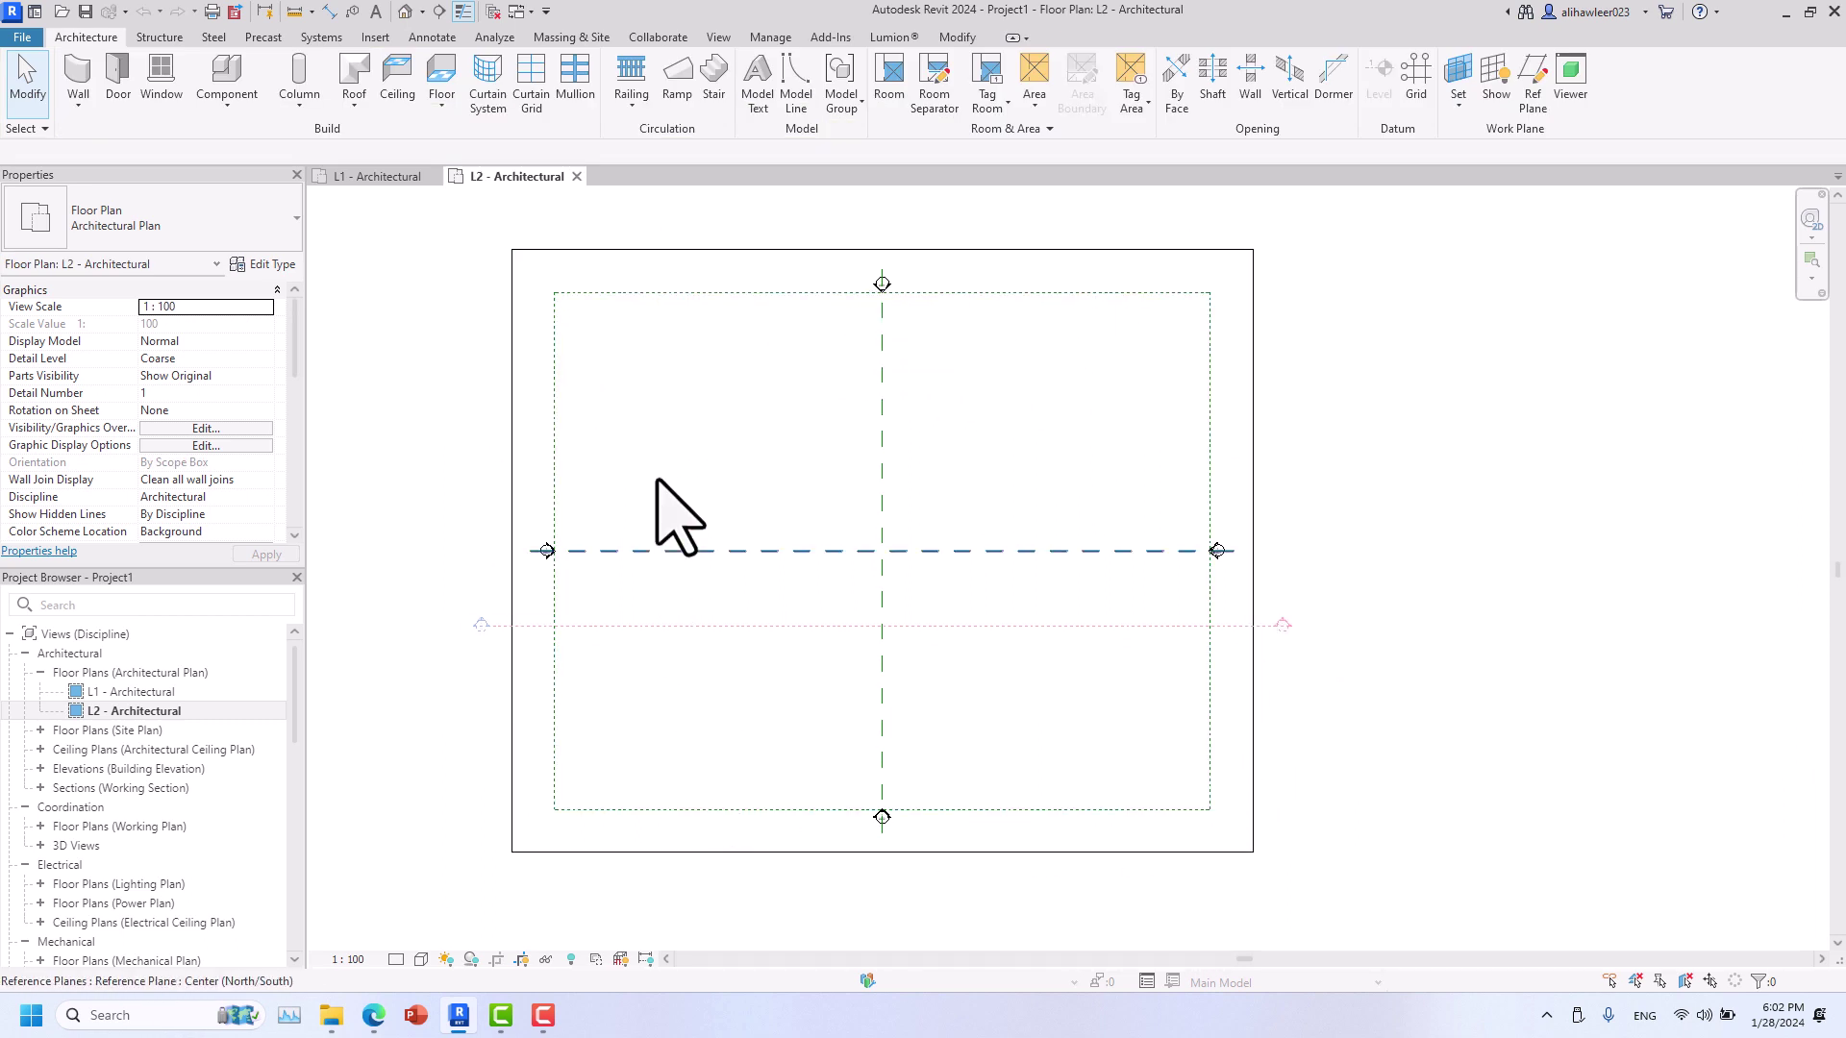
- Draw a horizontal Generic - 200mm wall about 18000 mm long in the upper-left part of the L2 plan and end the chain
scroll(886, 495, down, 2)
scroll(886, 495, up, 3)
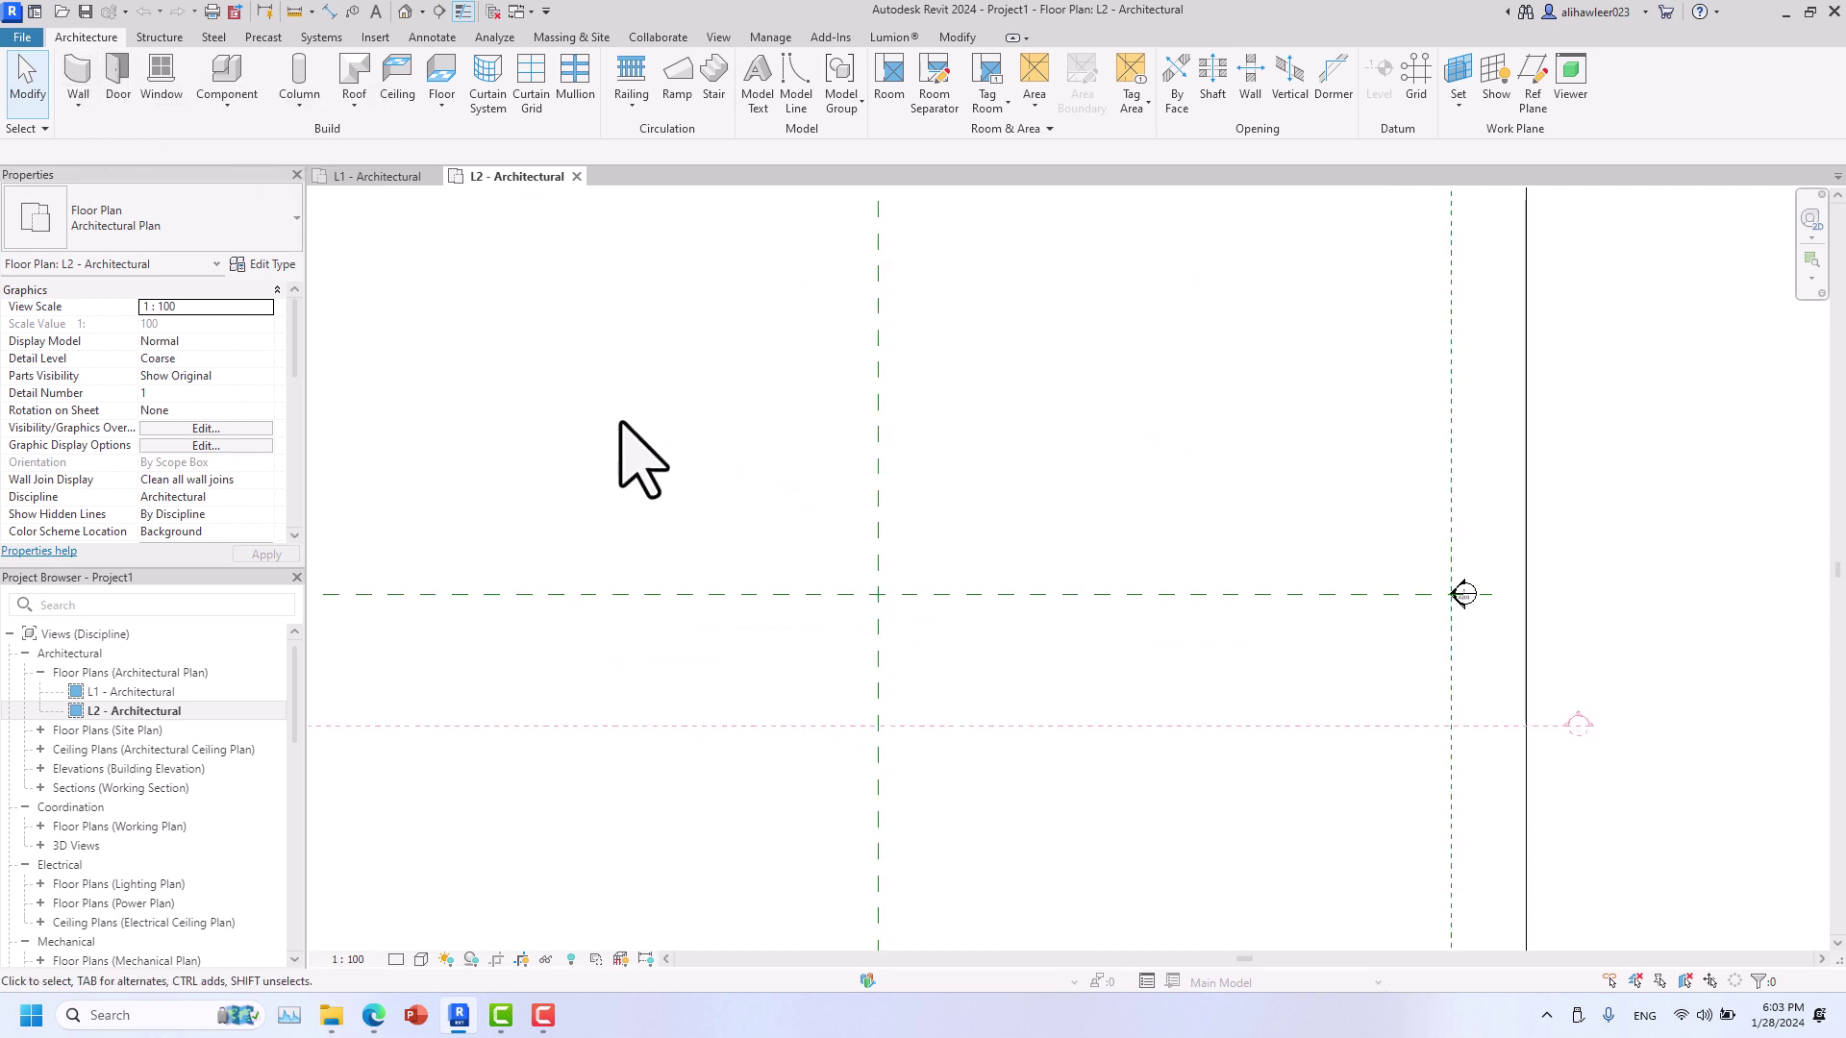
key(w)
key(a)
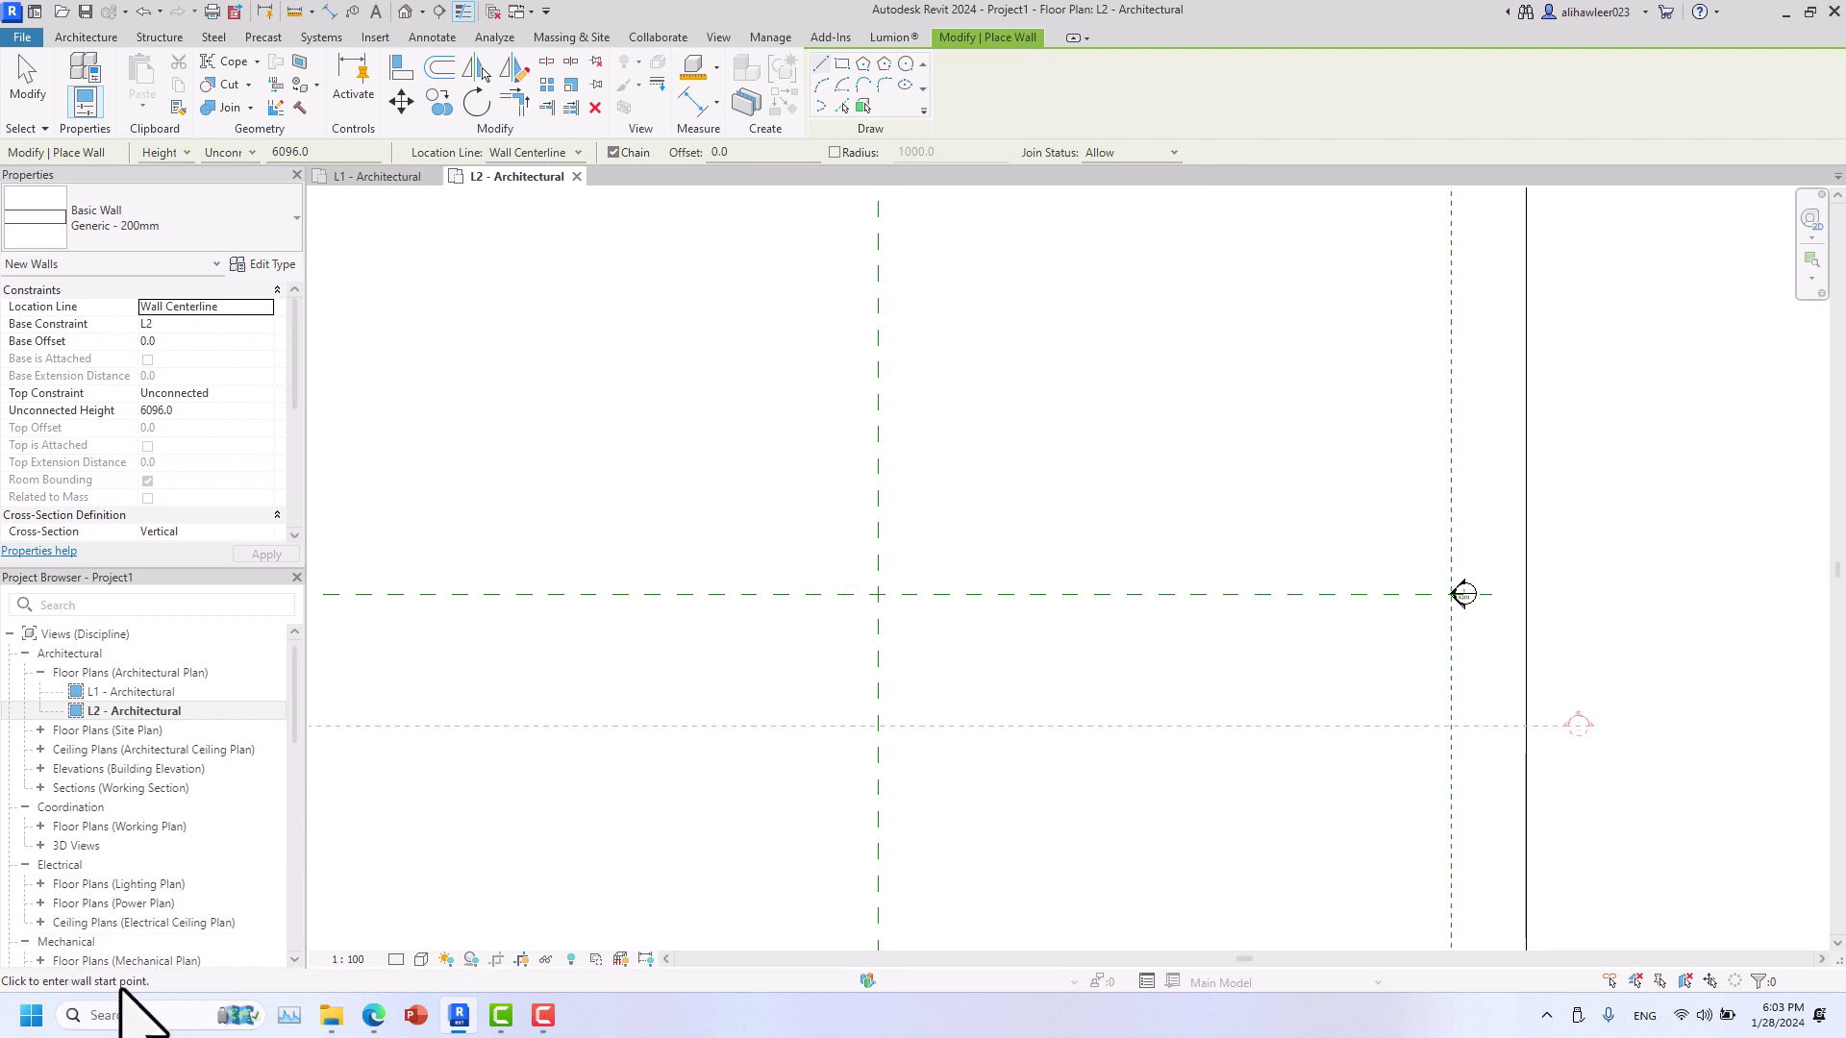
click(471, 449)
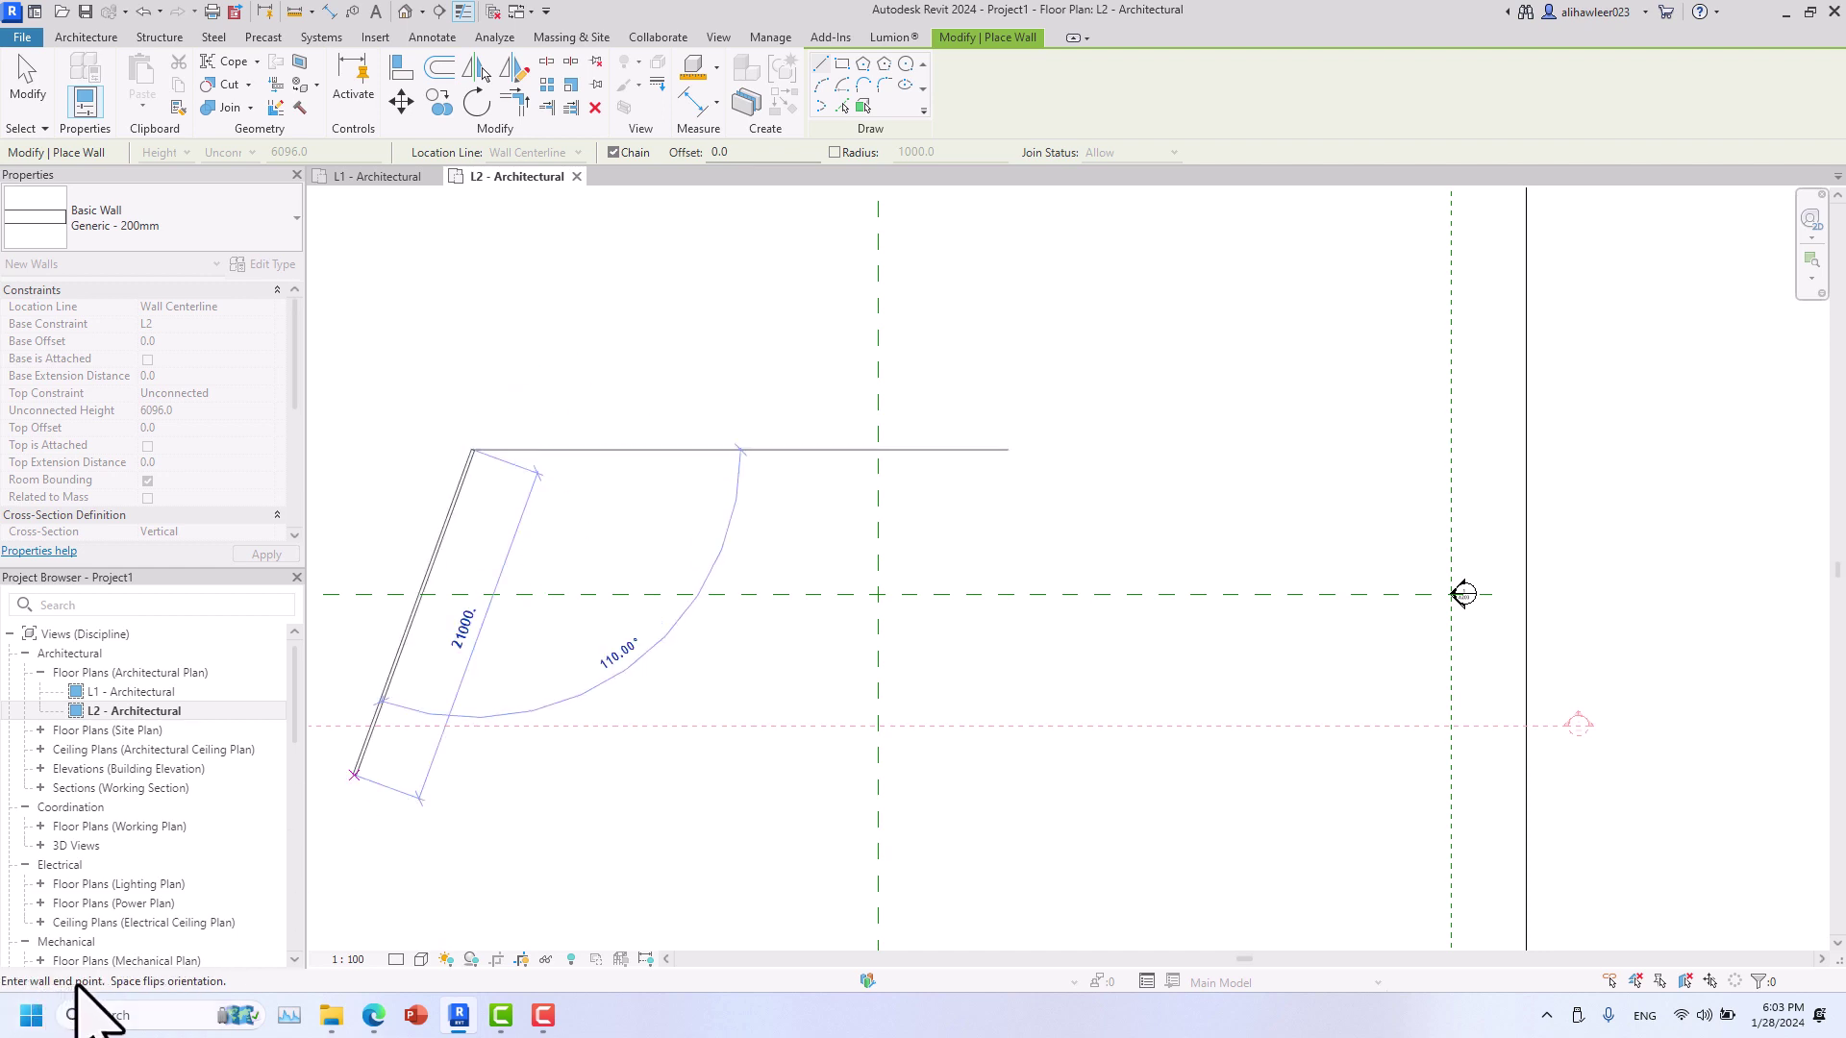
click(774, 457)
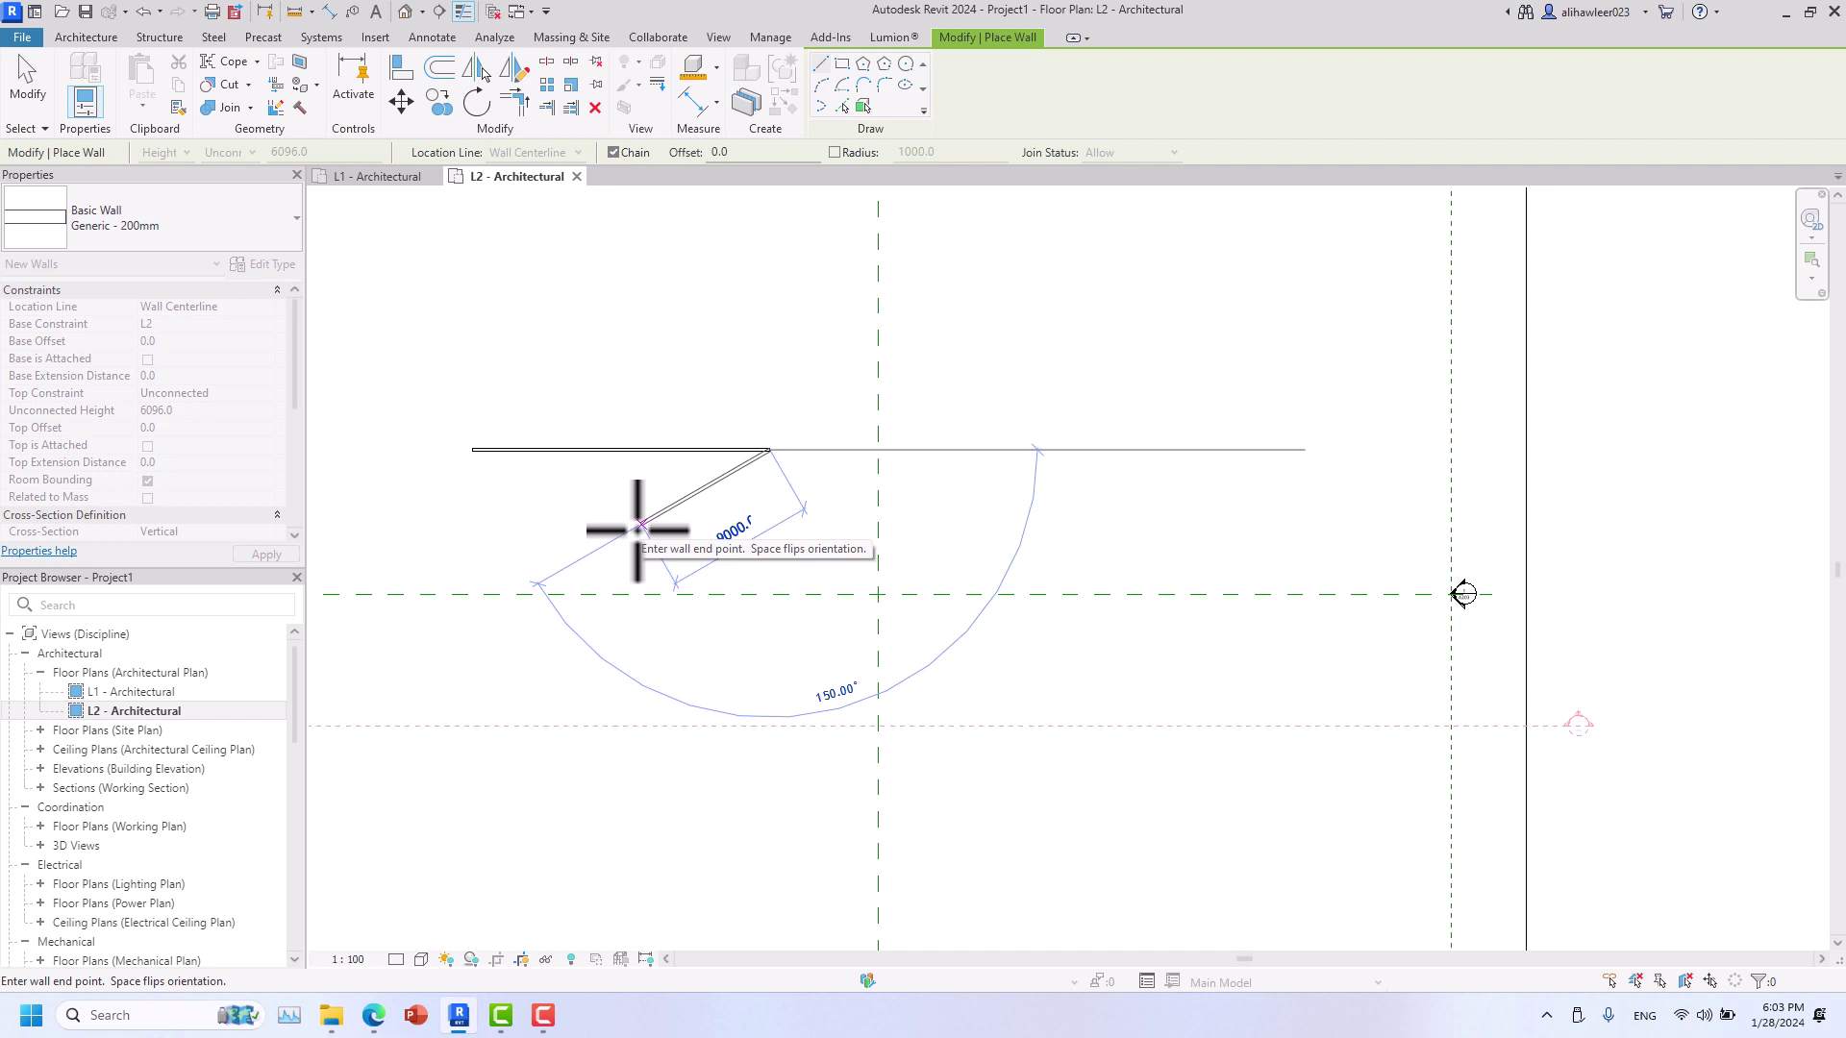
key(Escape)
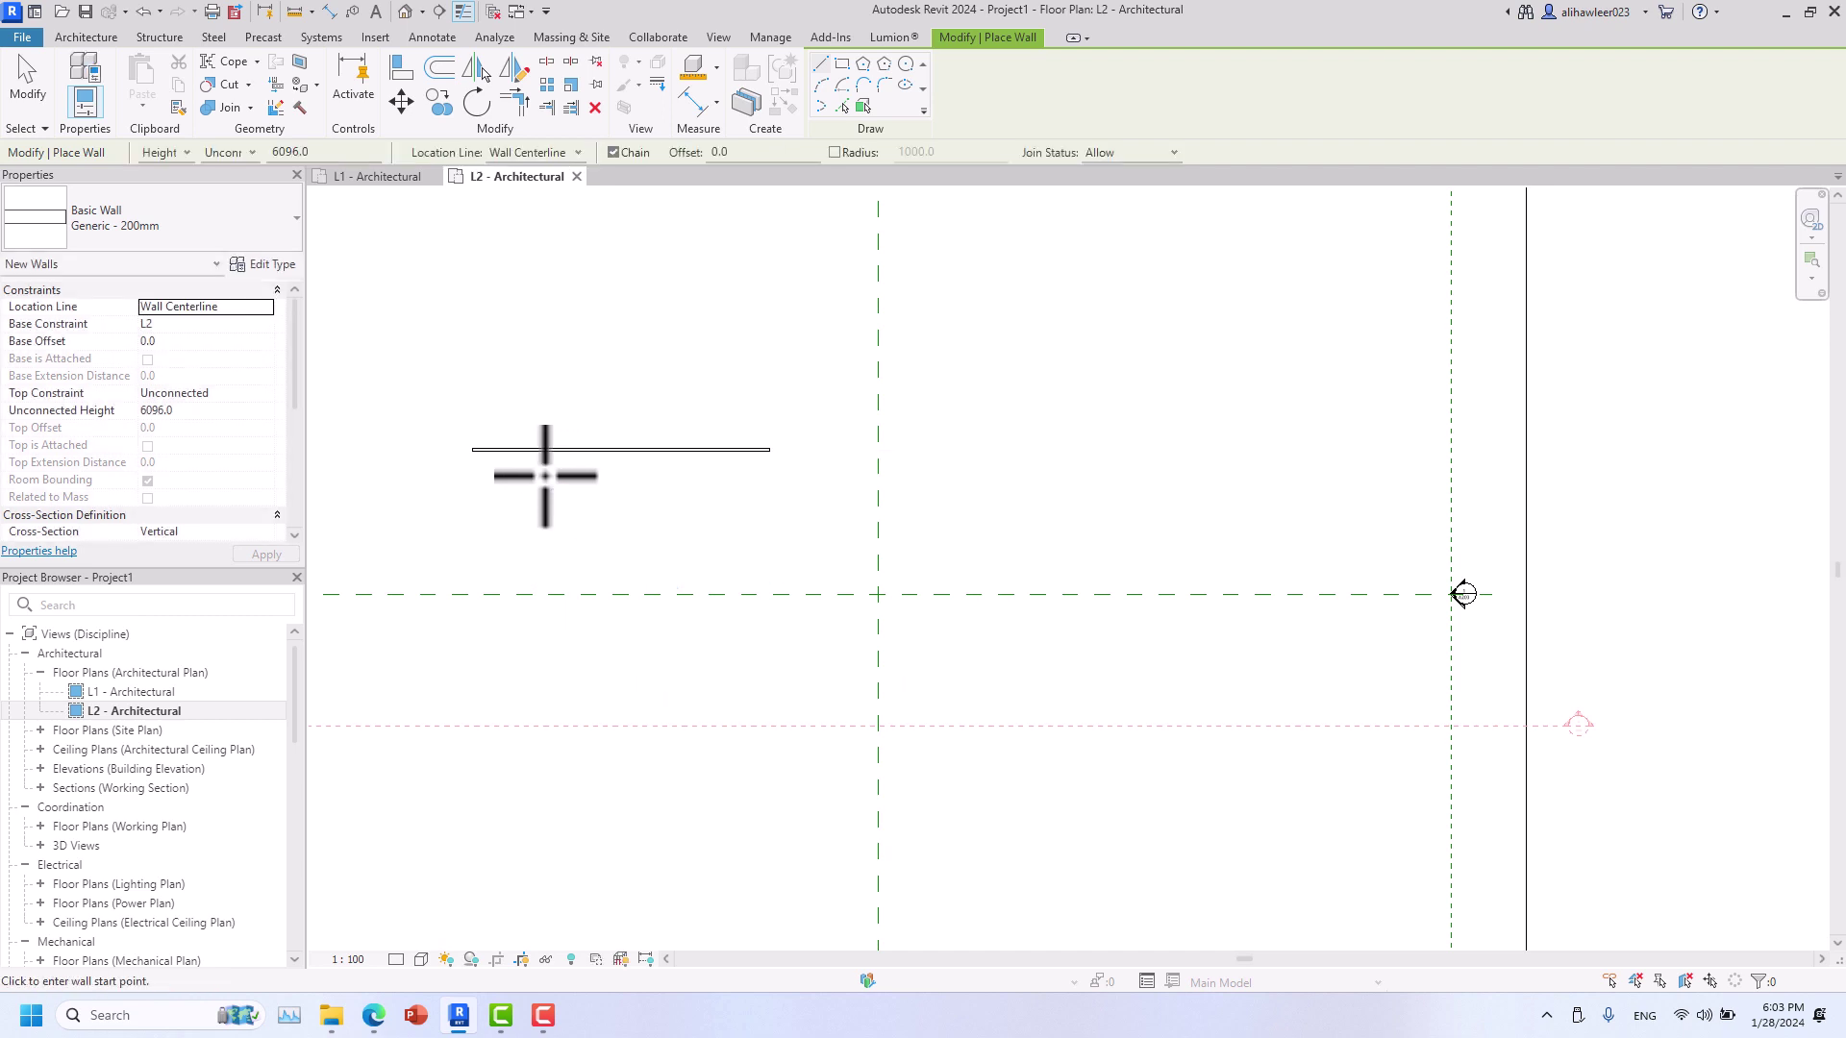
- Draw a vertical wall about 10000 mm long upward from the horizontal wall's left end, then leave the Wall command
click(472, 448)
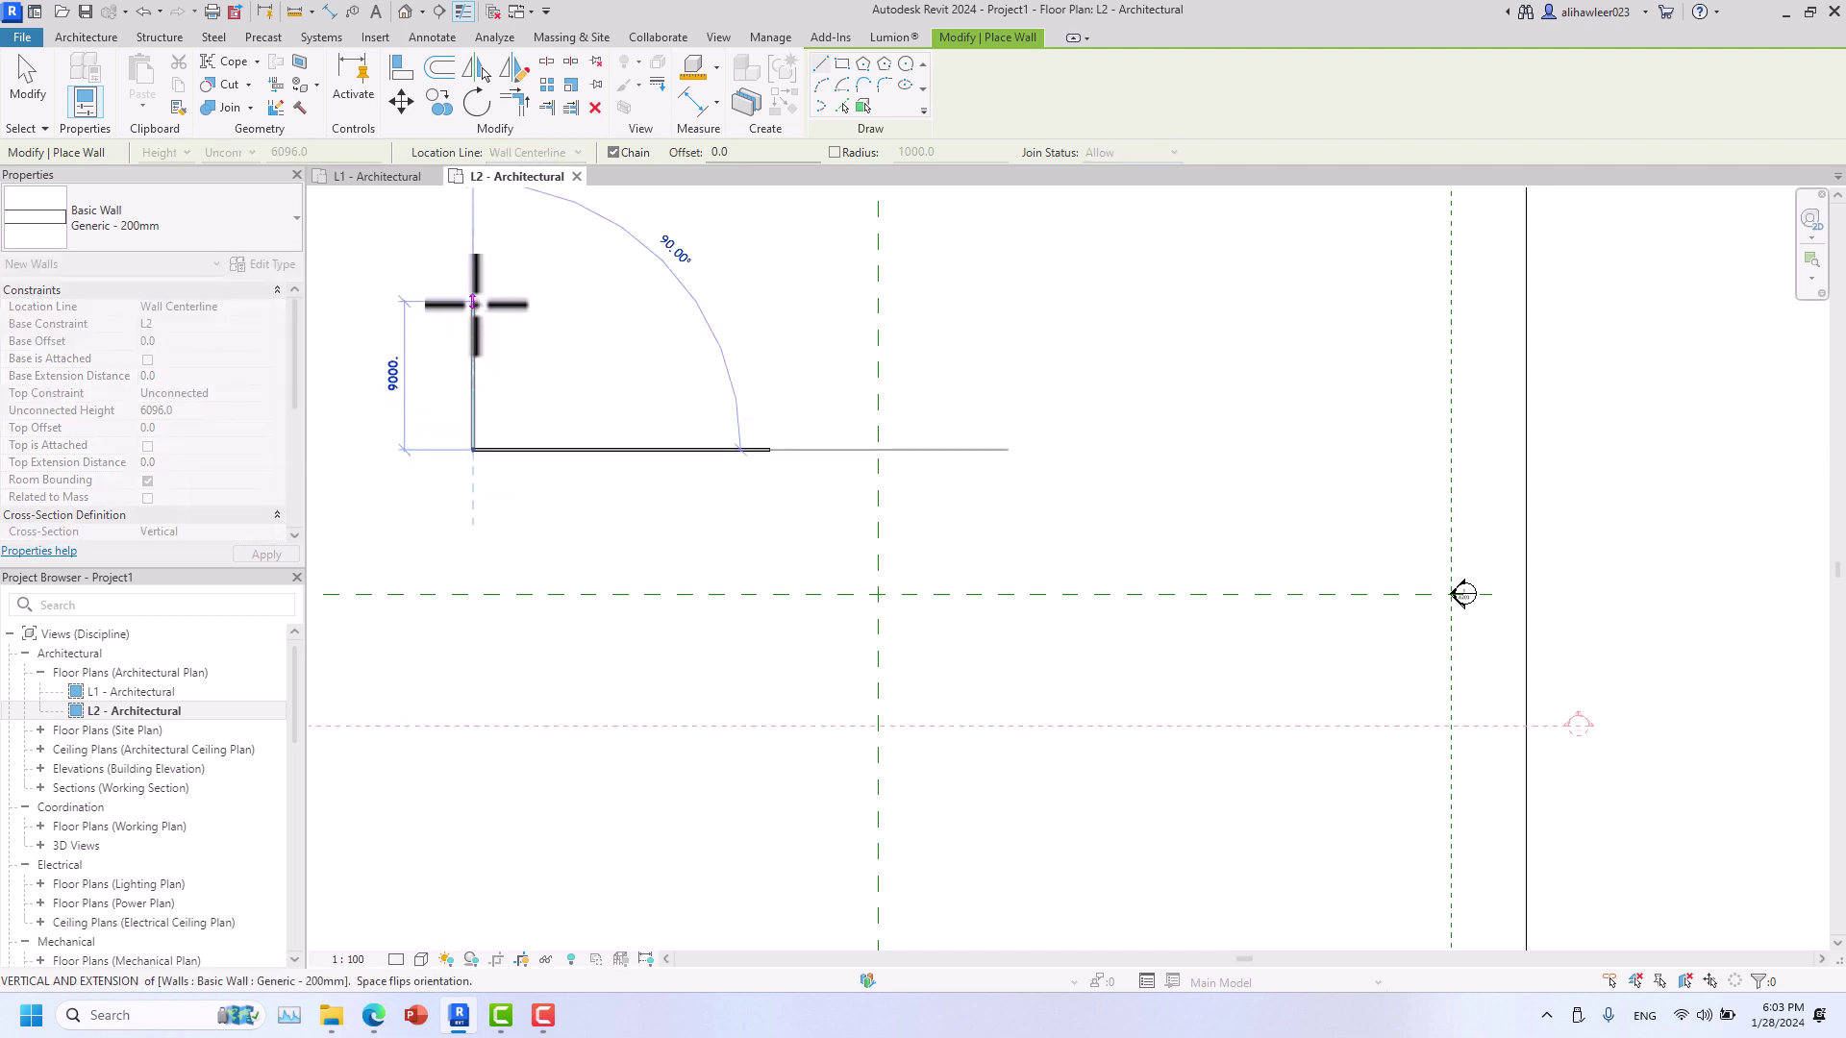
click(473, 285)
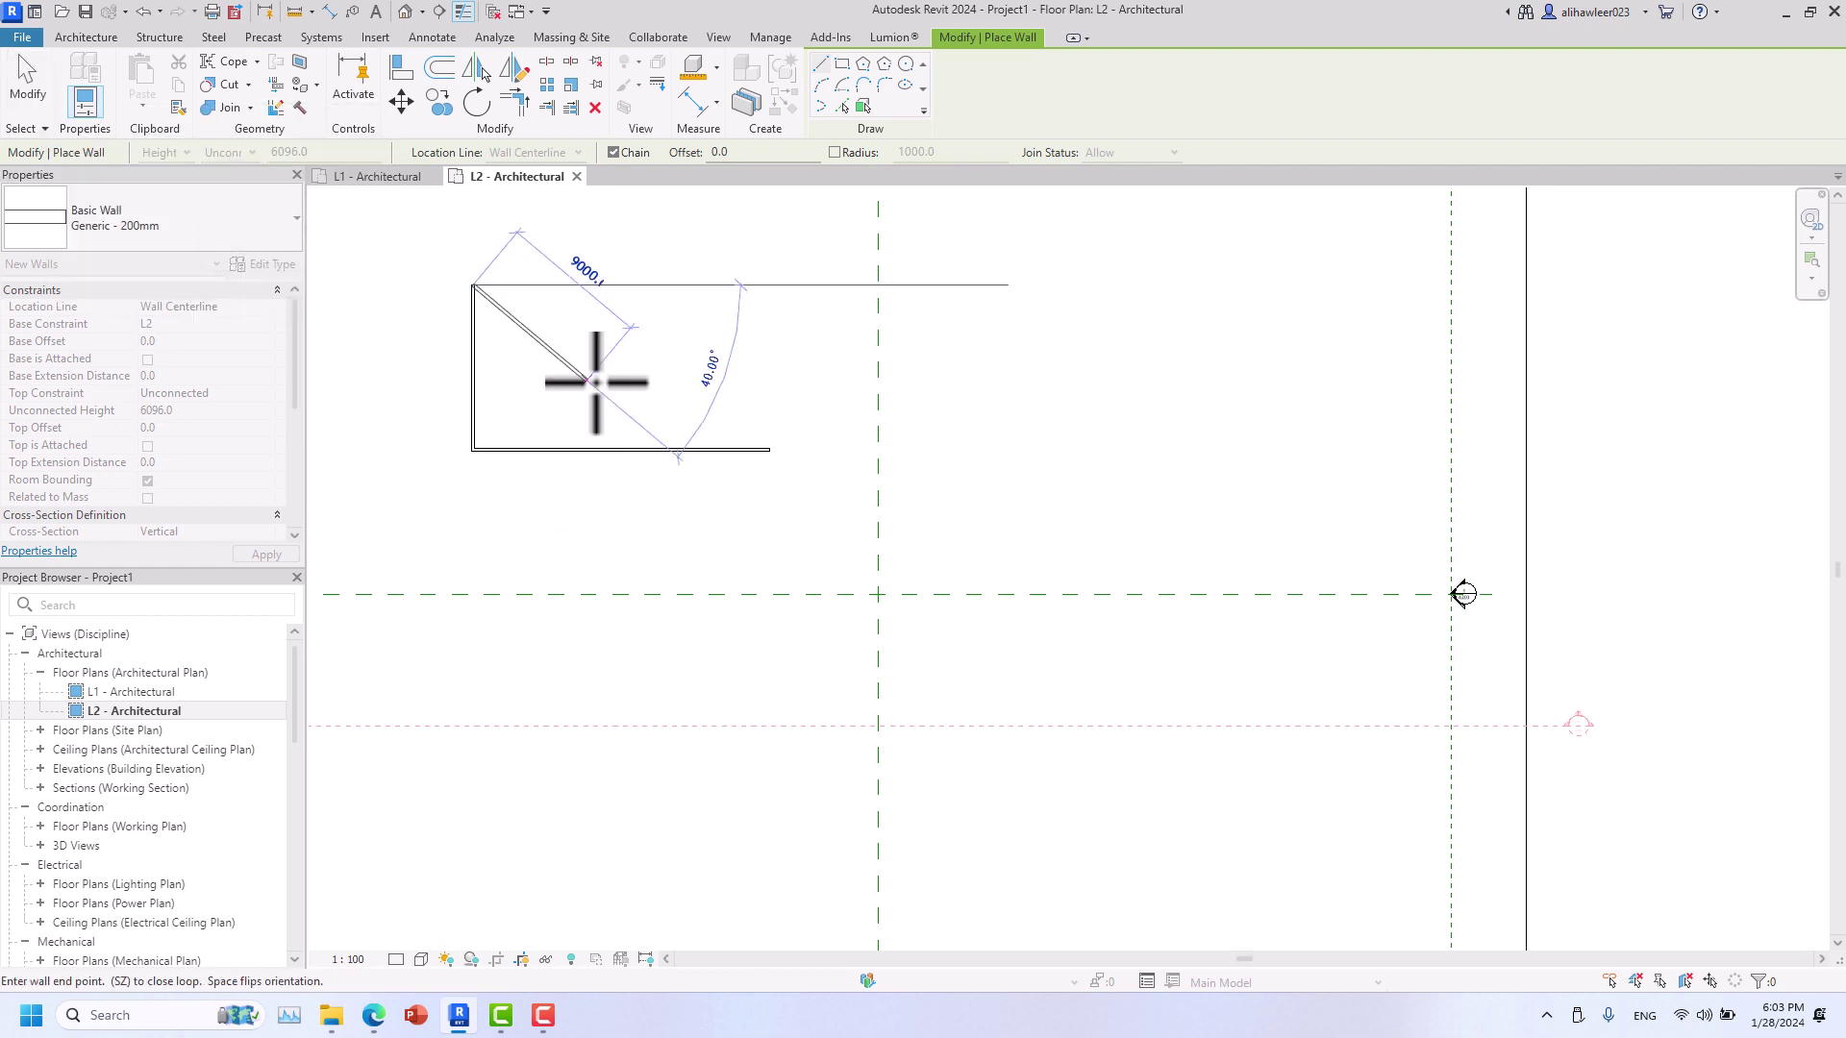
key(Escape)
key(Escape)
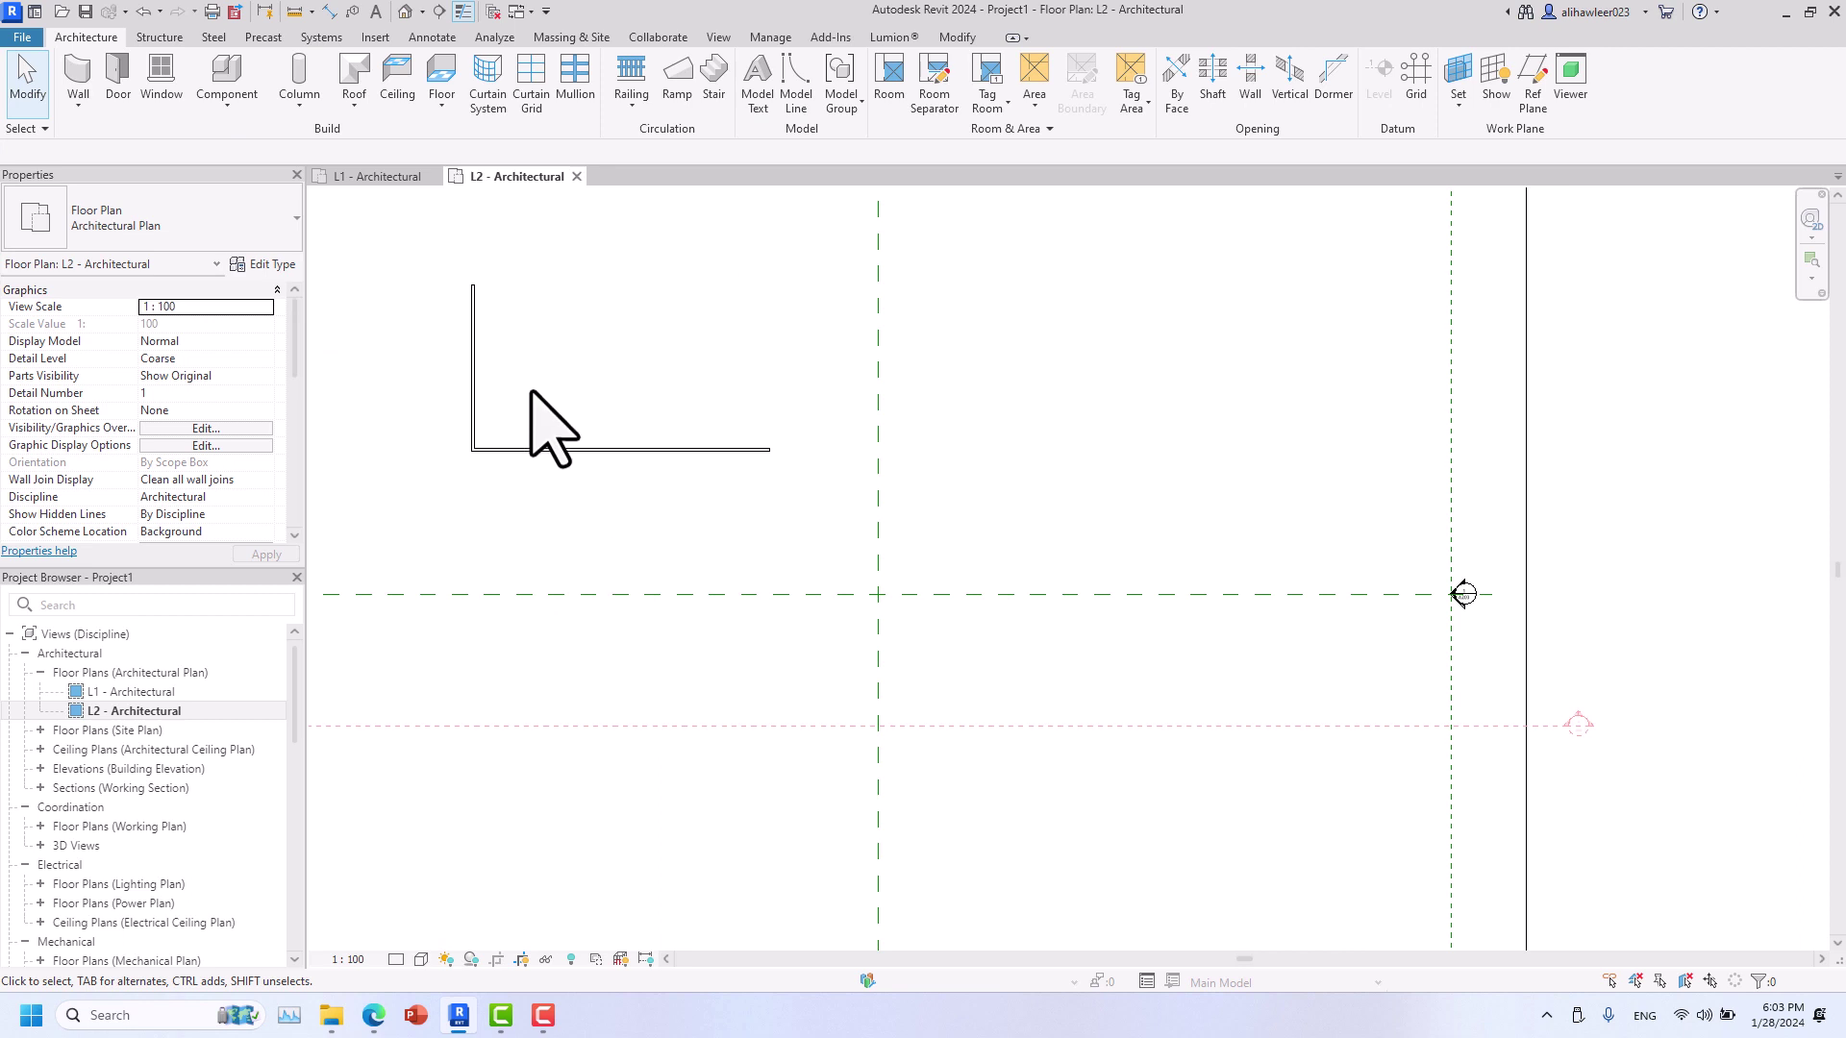
key(w)
key(a)
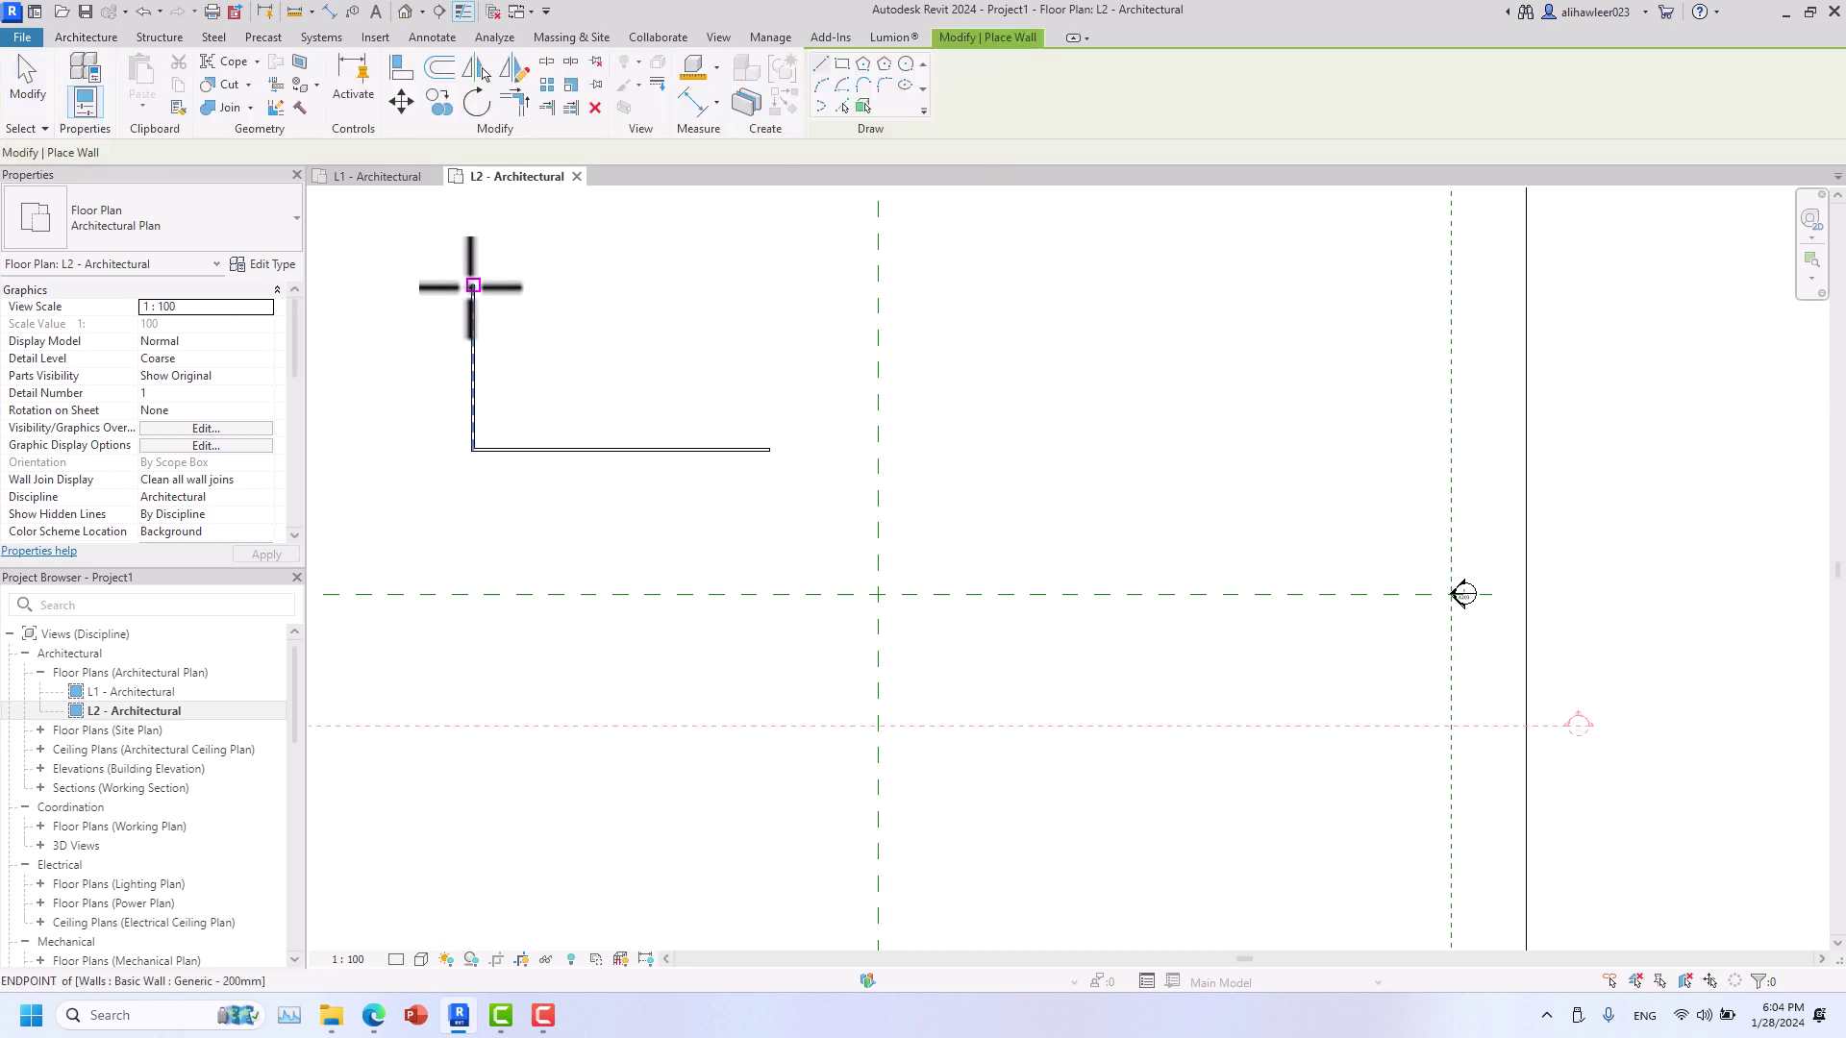
click(473, 286)
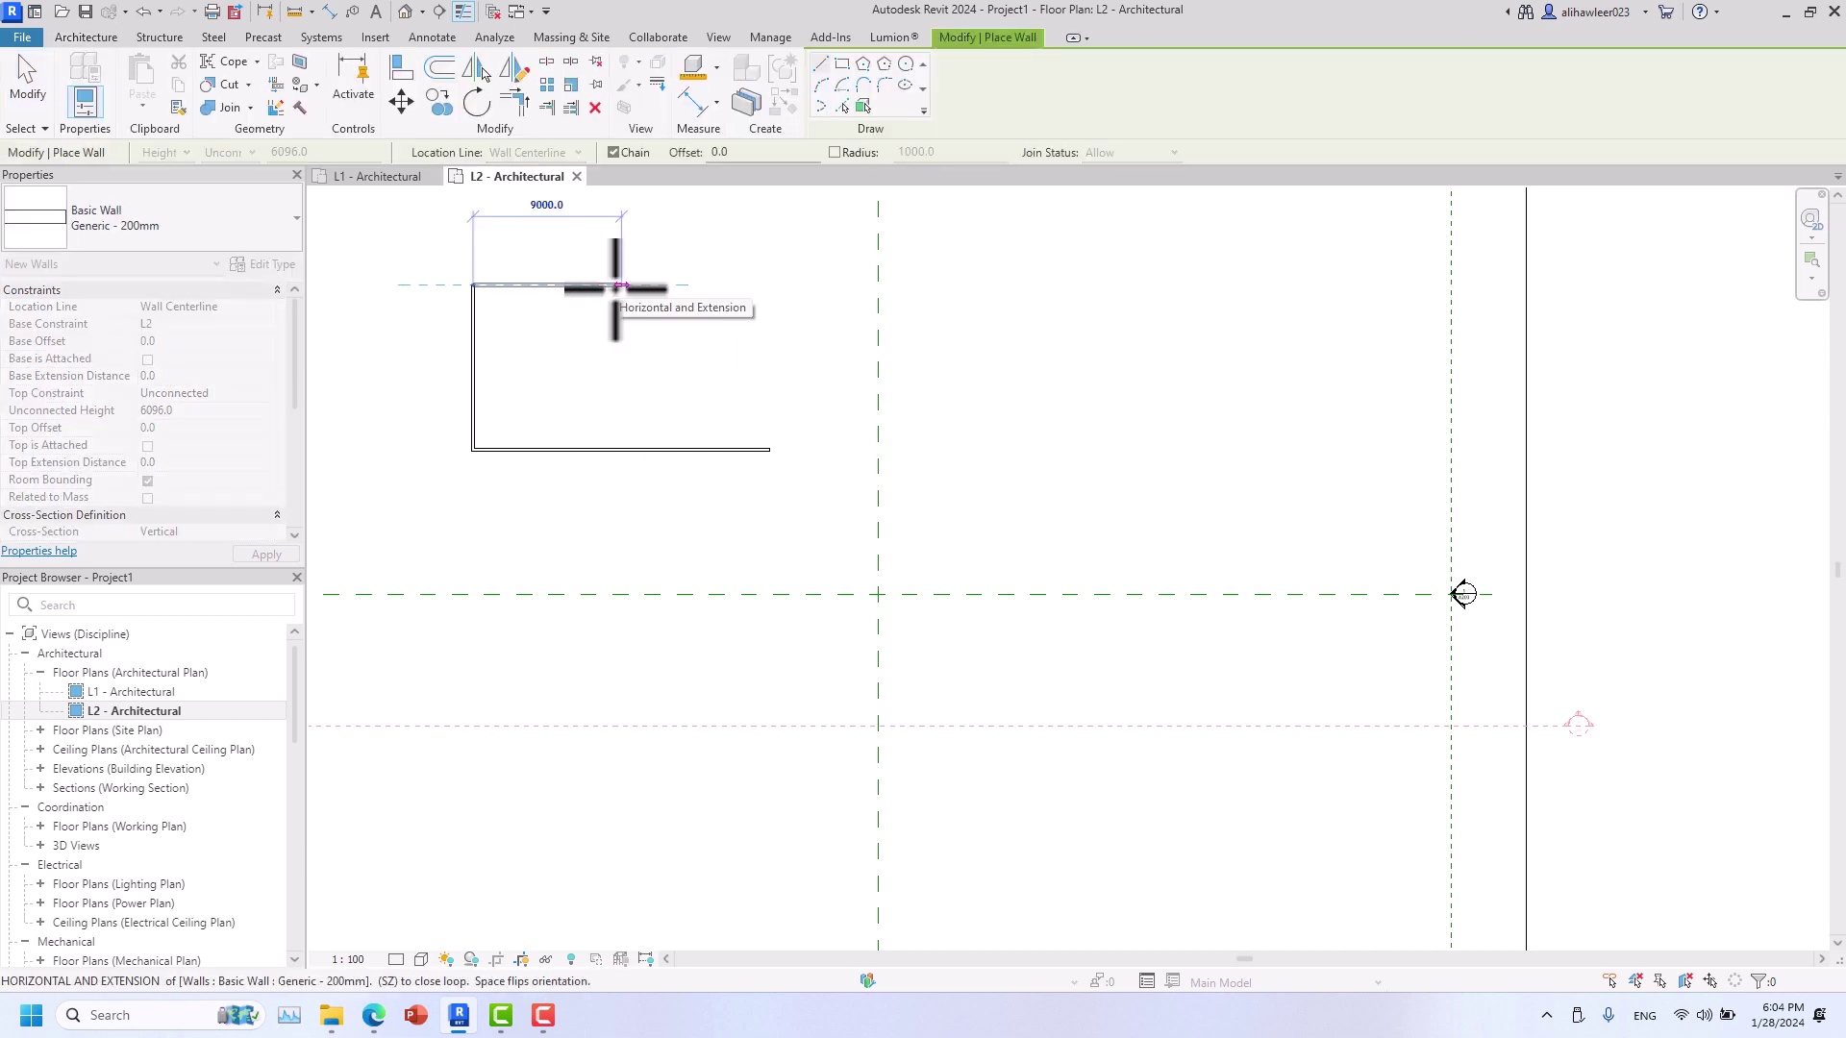
key(Escape)
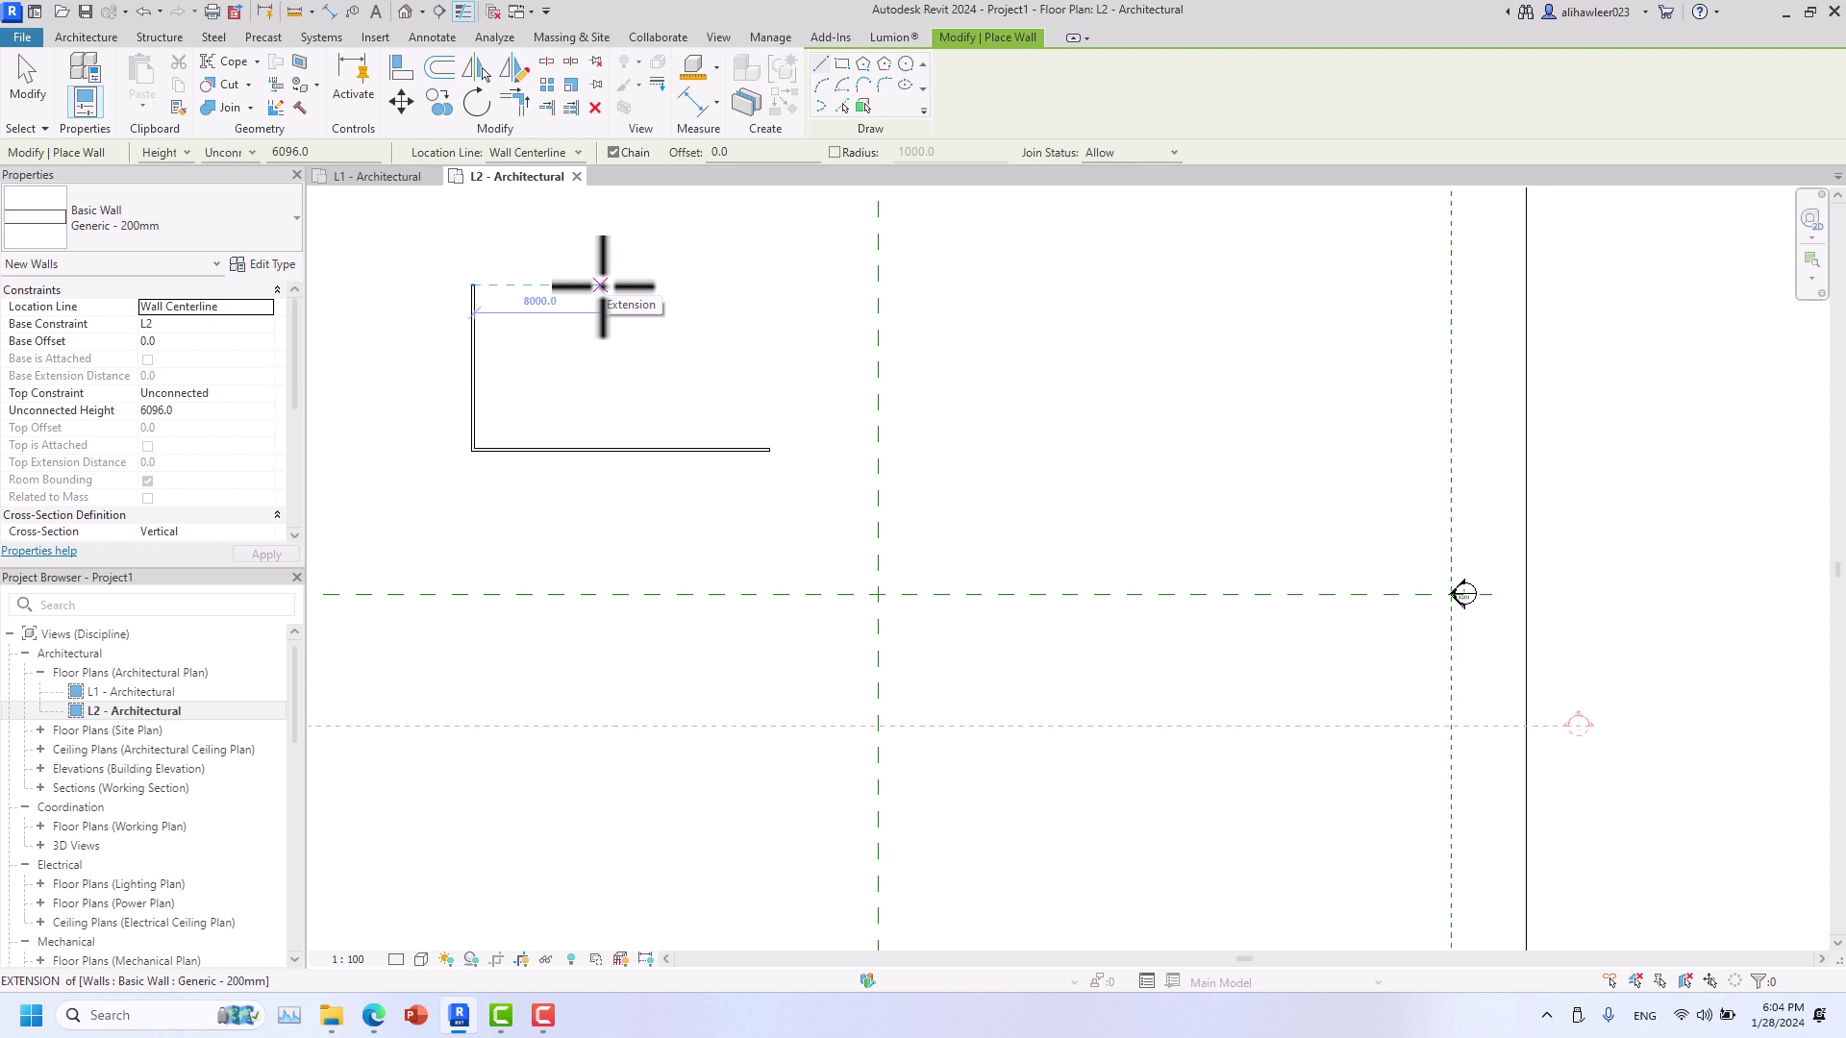
key(Escape)
key(Escape)
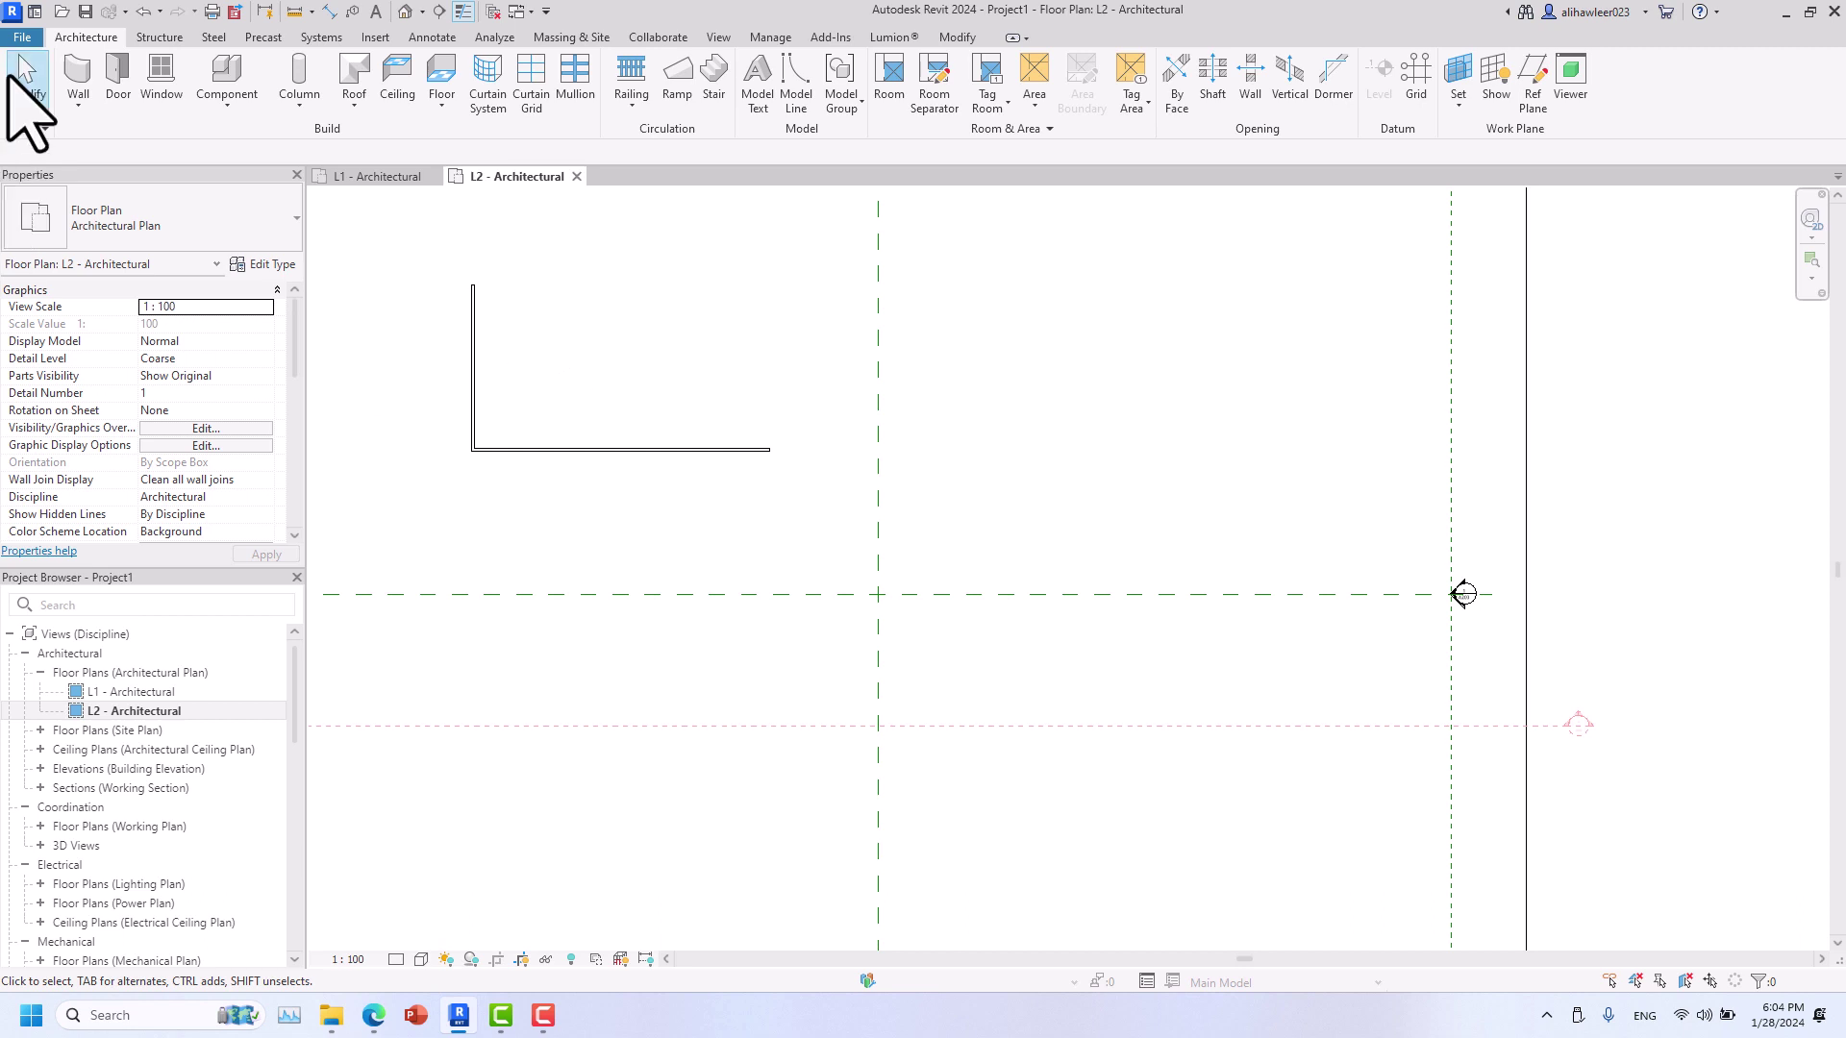
- Delete the vertical wall, then select the remaining horizontal wall and clear the selection
scroll(719, 385, down, 2)
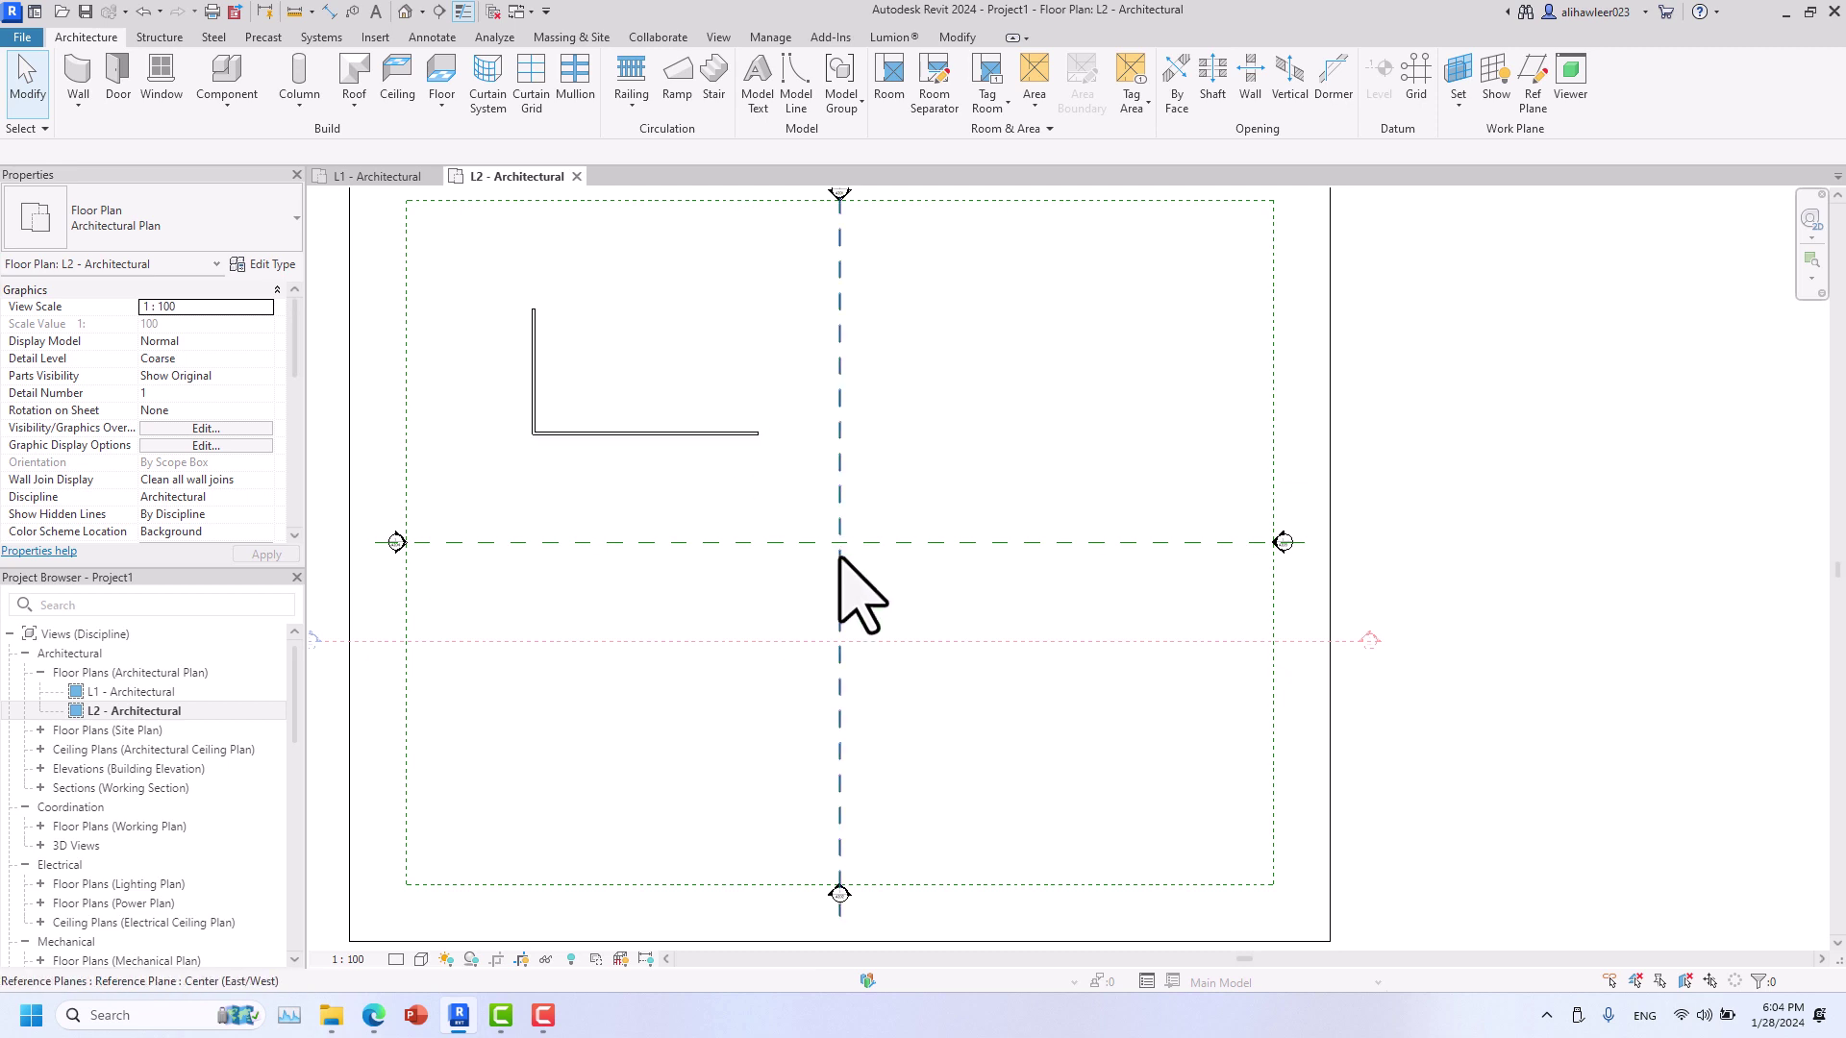
click(535, 371)
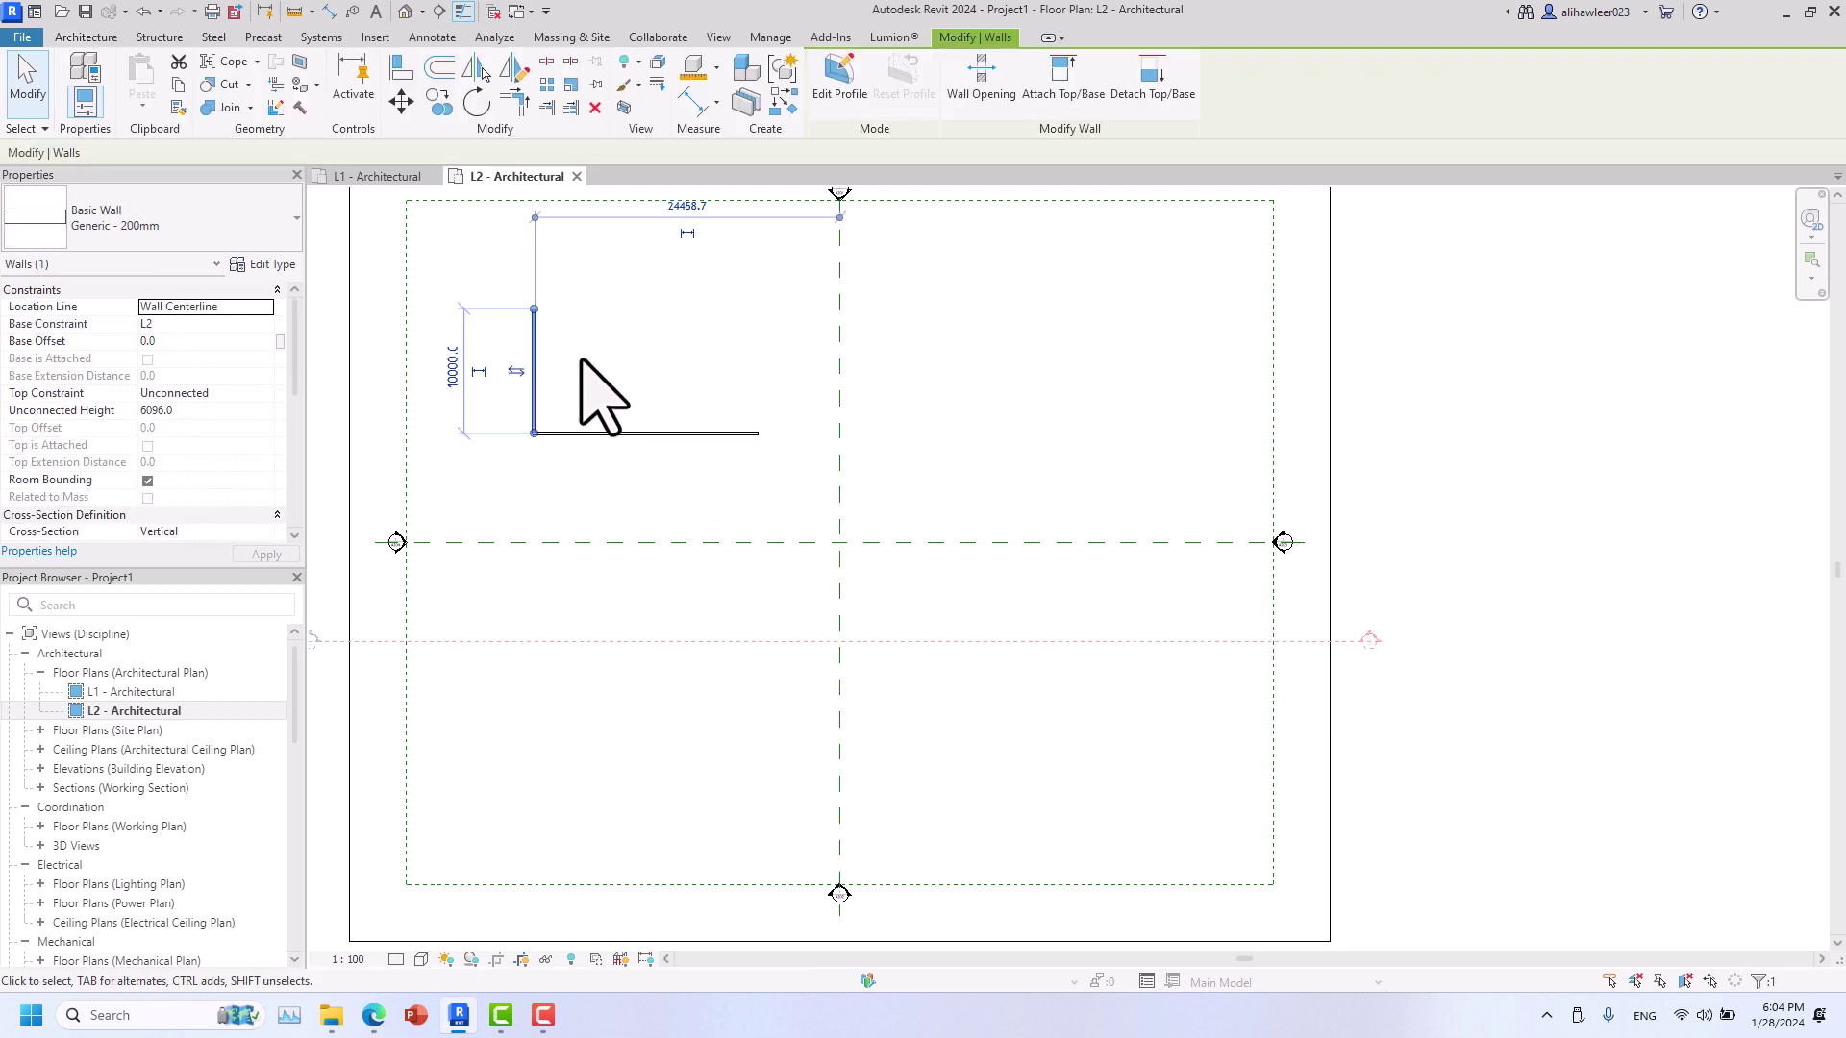
key(Delete)
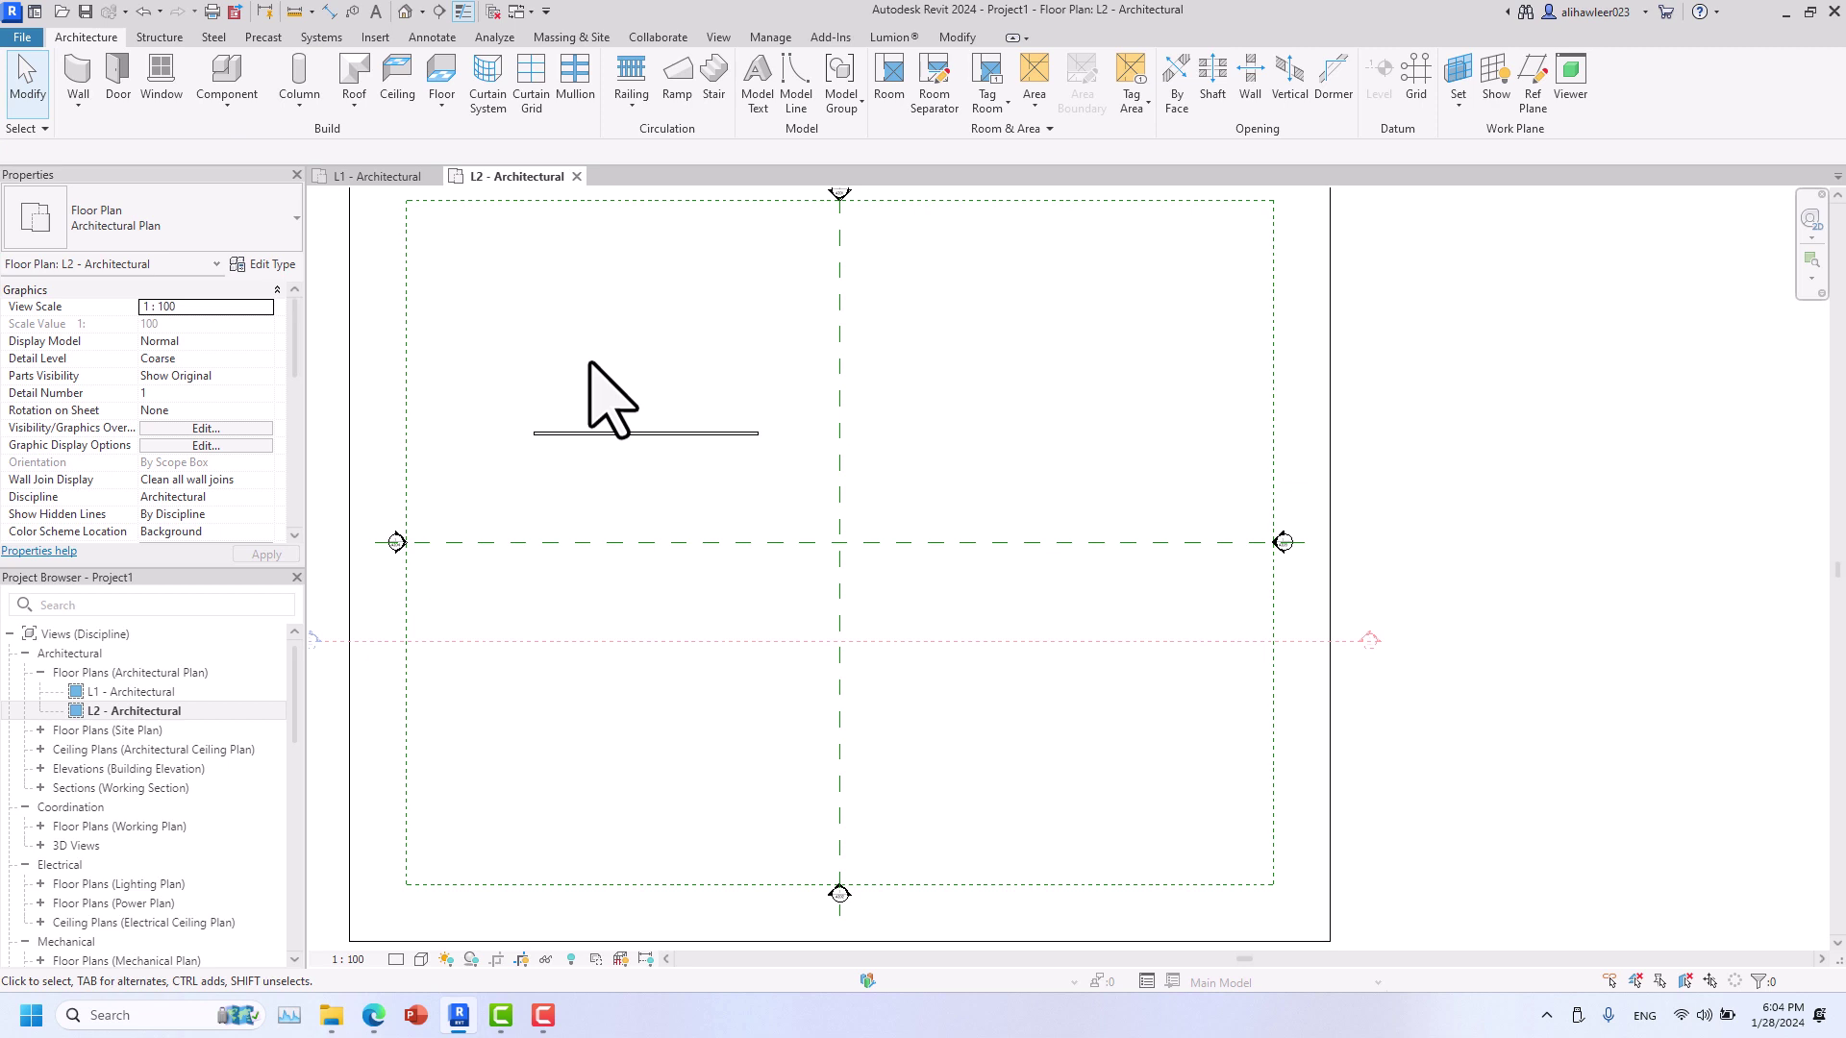
click(642, 440)
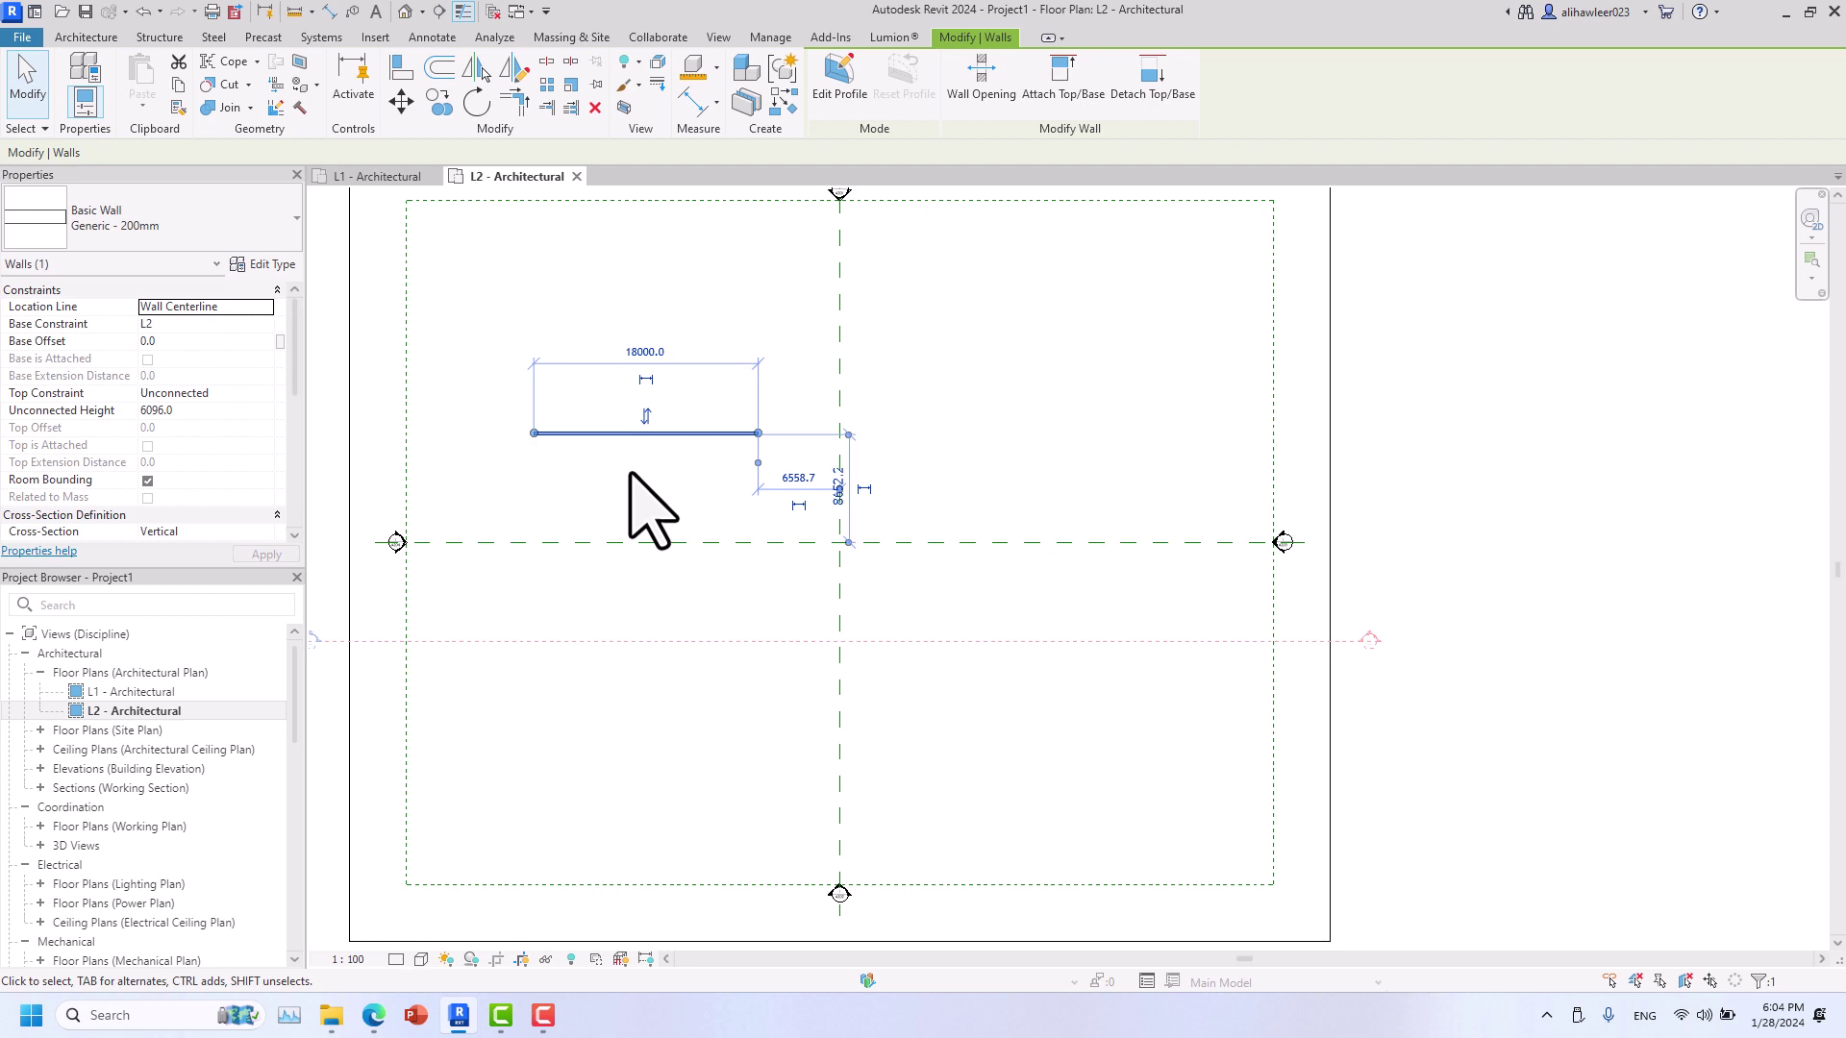
key(Escape)
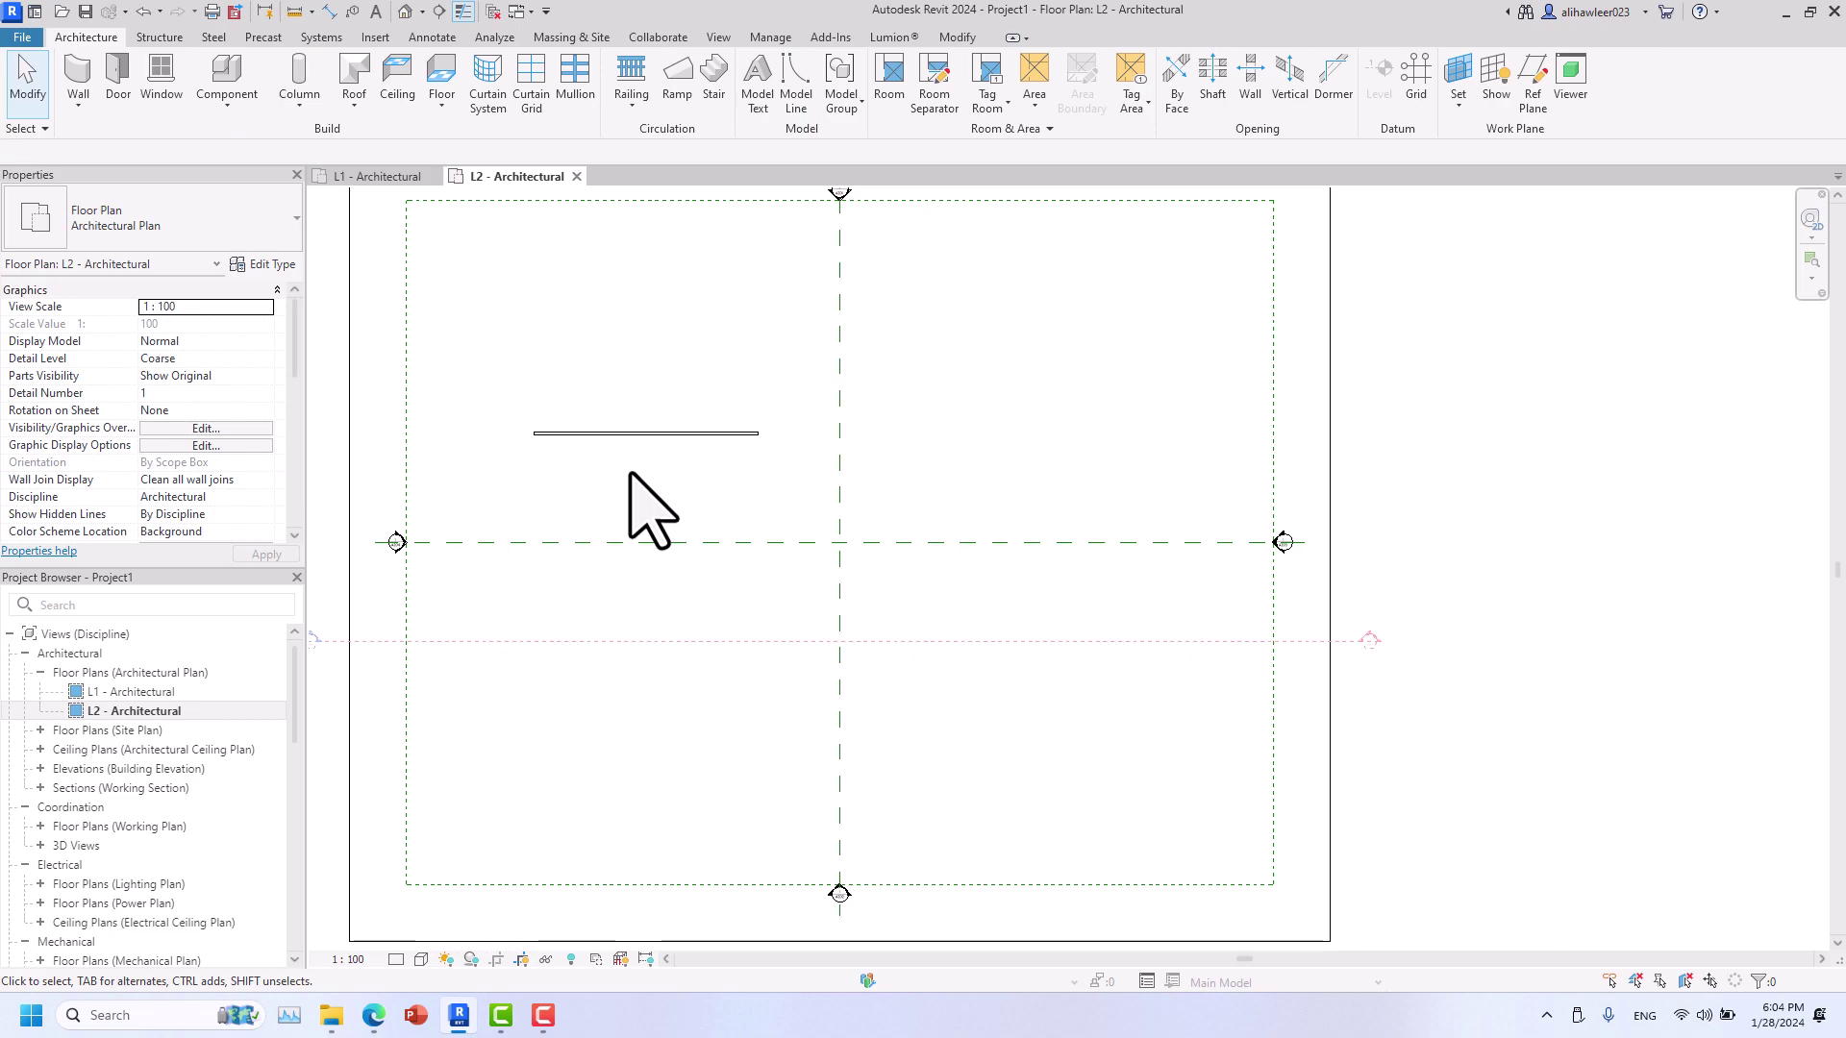